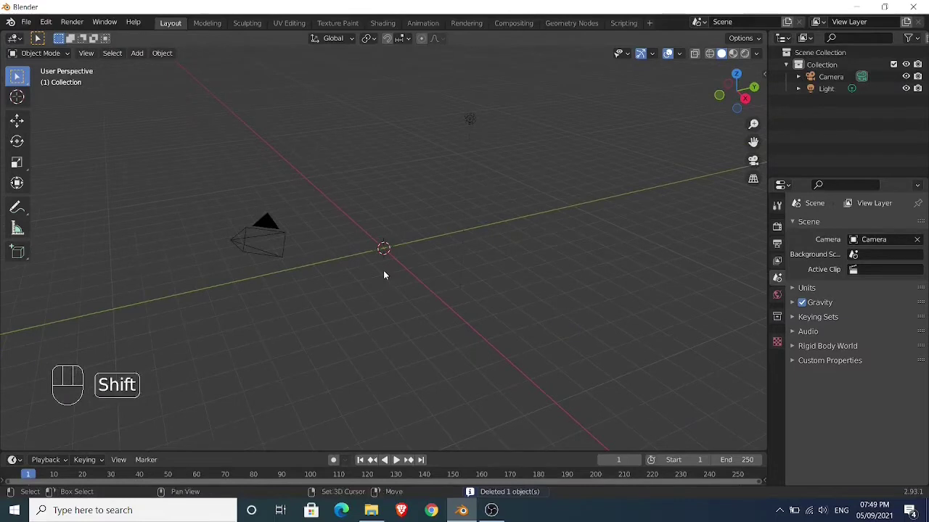
# - From the right orthographic view, add Classic chevrolet.jpg from the images folder as a reference image
pyautogui.hotkey('shift', 'a')
pyautogui.rightClick(392, 168)
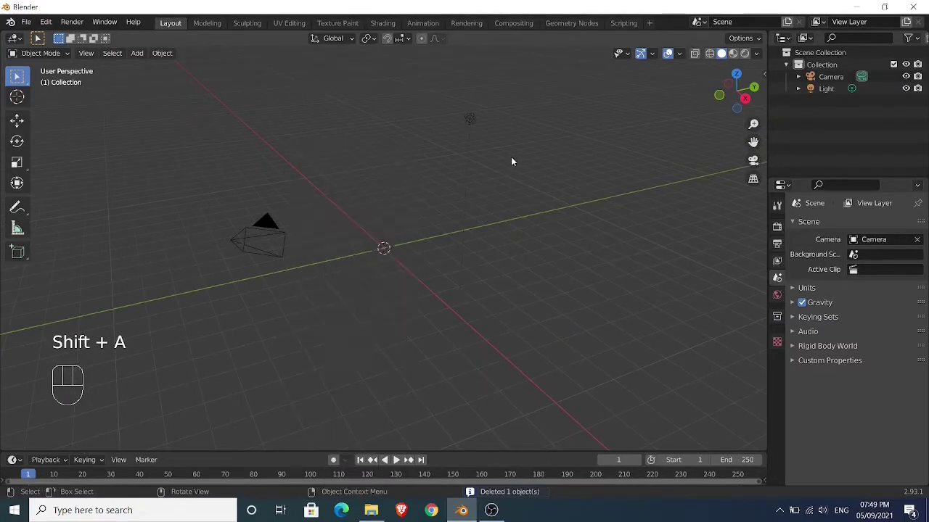
pyautogui.press('KP_3')
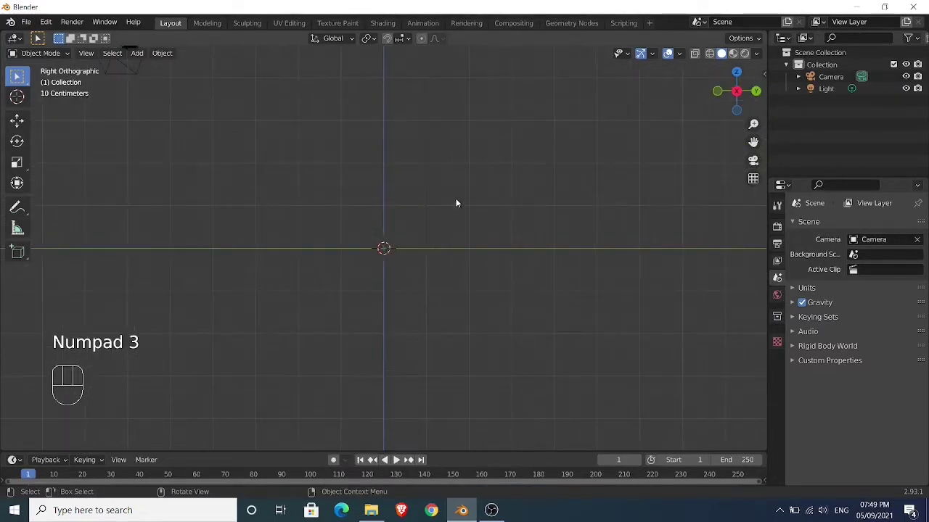
pyautogui.hotkey('shift', 'a')
pyautogui.moveTo(432, 331)
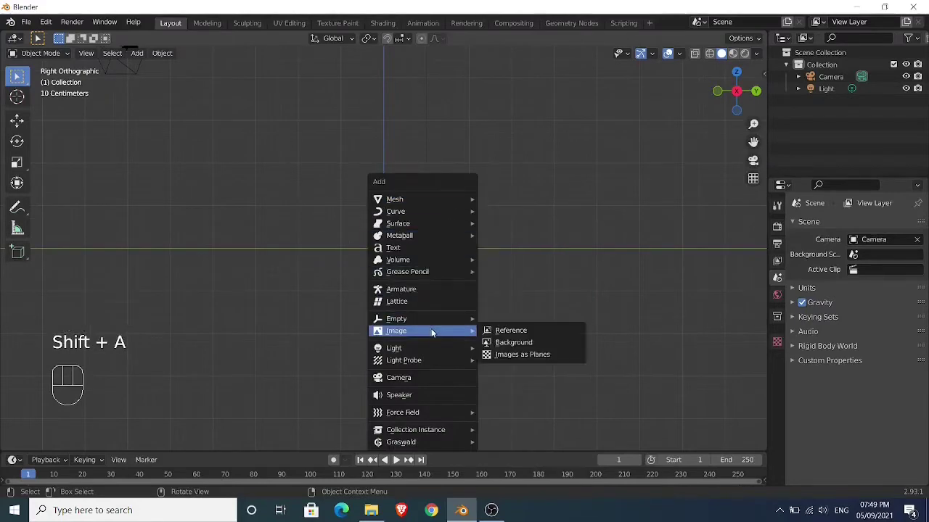
pyautogui.click(490, 332)
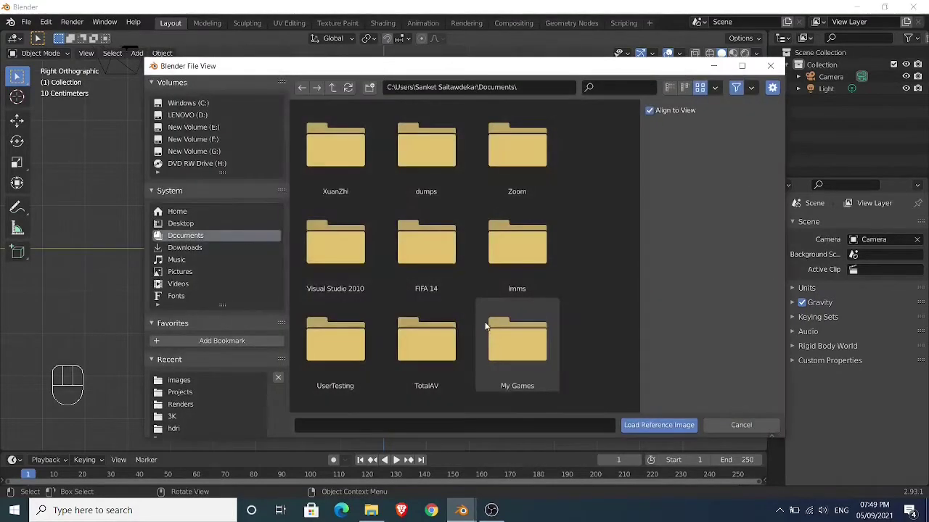
pyautogui.click(179, 381)
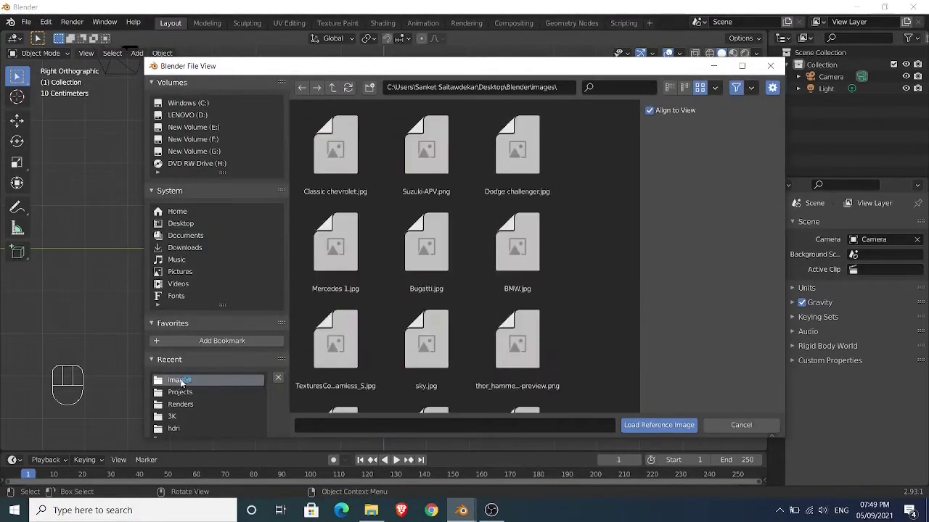
pyautogui.click(349, 176)
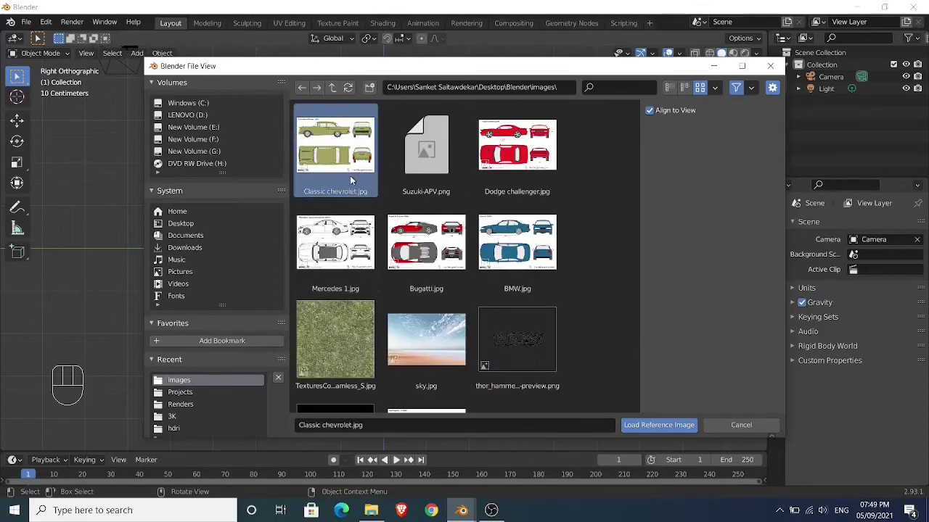
pyautogui.click(637, 427)
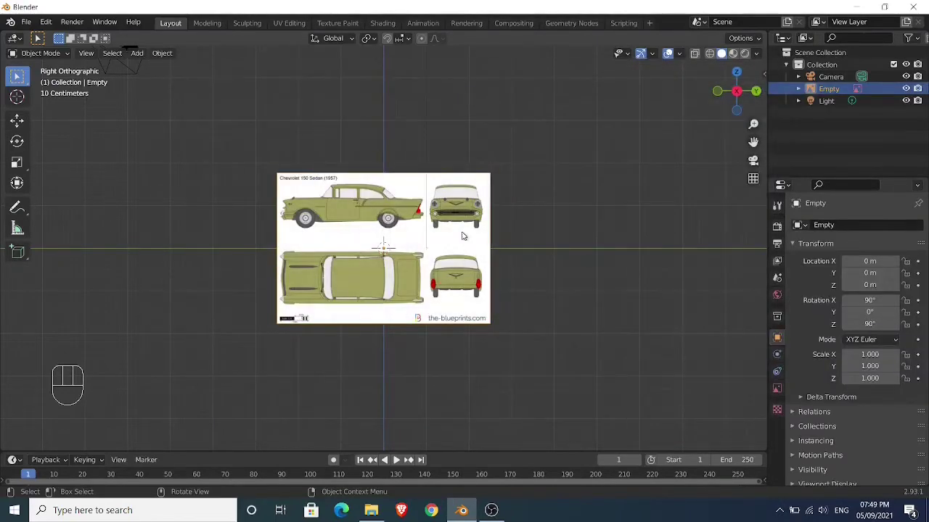
# - Scale the reference image to about 1.9 and move it about 0.91 m down and 1.28 m along Y, resting the side view's wheels on the ground line
pyautogui.press('s')
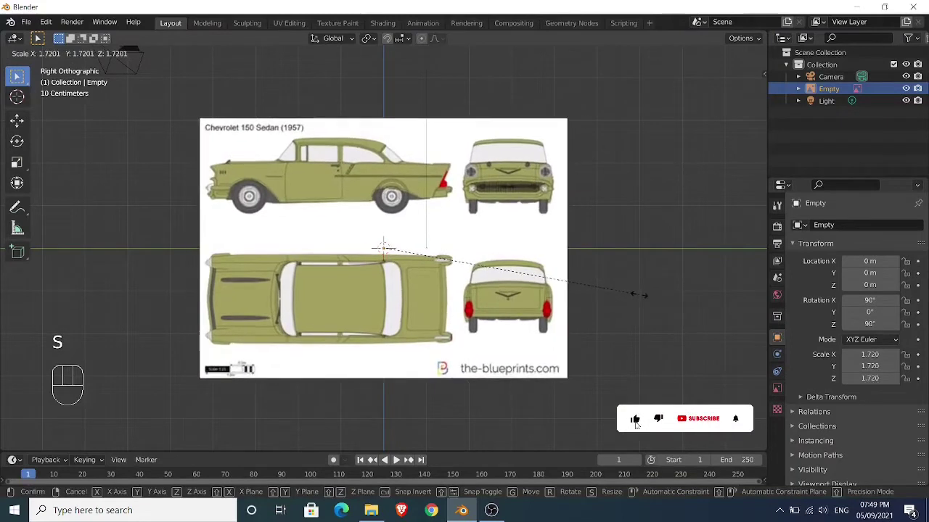
pyautogui.click(638, 299)
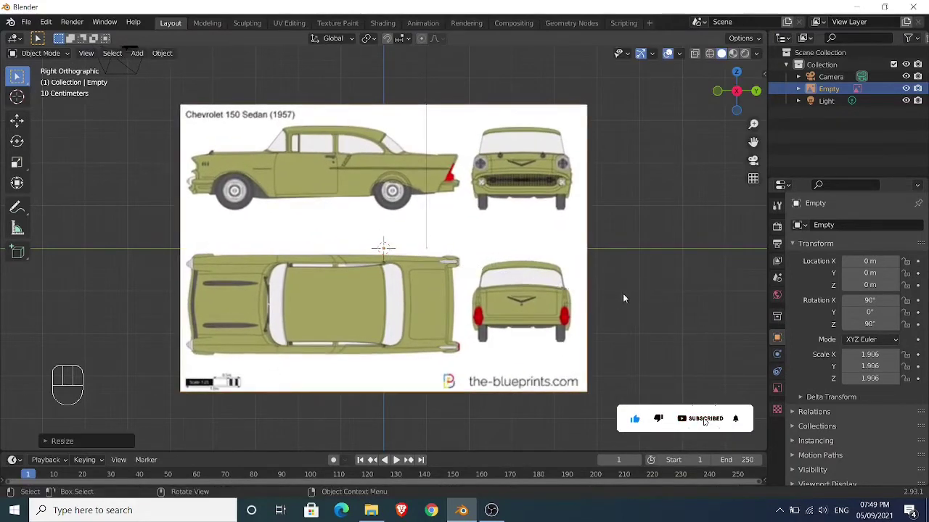
pyautogui.press('g')
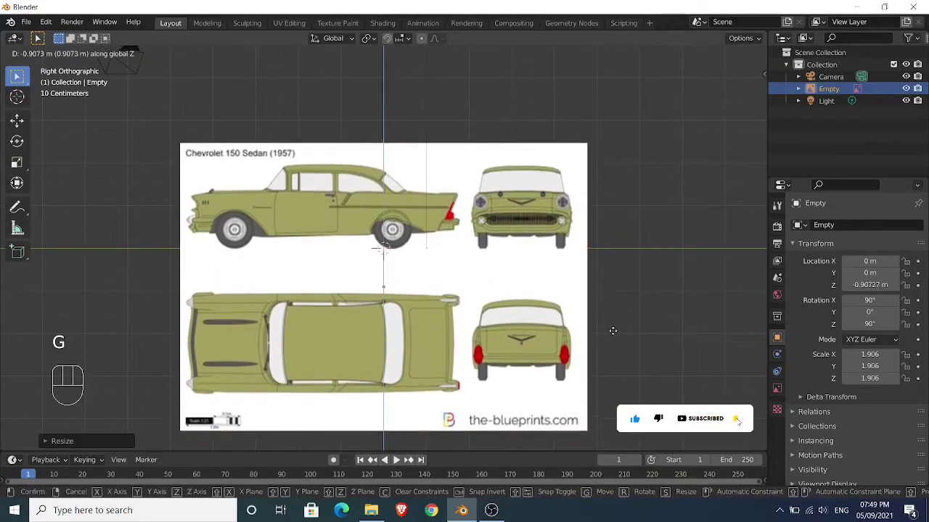
pyautogui.click(613, 335)
pyautogui.press('g')
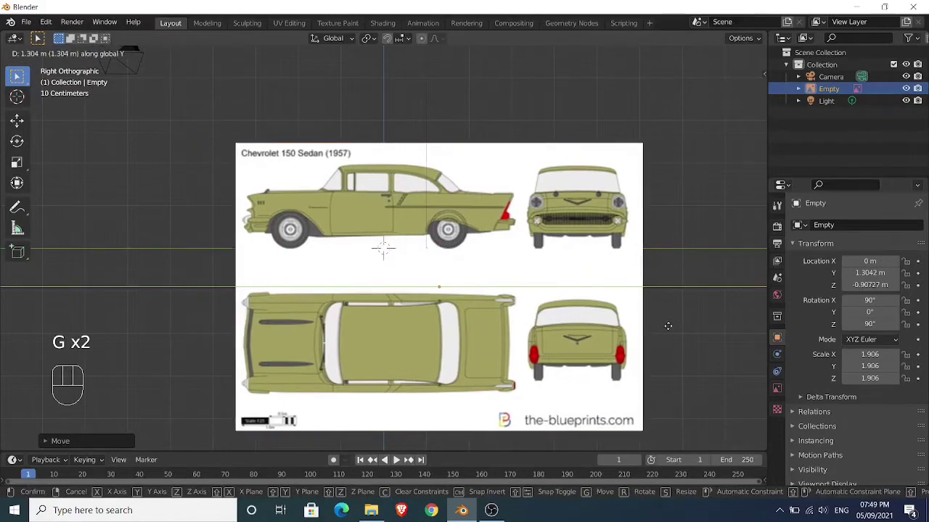
pyautogui.click(668, 327)
# - Show the selectability toggles in the outliner and make the reference image unselectable
pyautogui.moveTo(528, 258)
pyautogui.mouseDown(button='middle')
pyautogui.moveTo(581, 278)
pyautogui.moveTo(529, 241)
pyautogui.mouseUp(button='middle')
pyautogui.scroll(7, 586, 271)
pyautogui.scroll(-10, 582, 262)
pyautogui.press('KP_3')
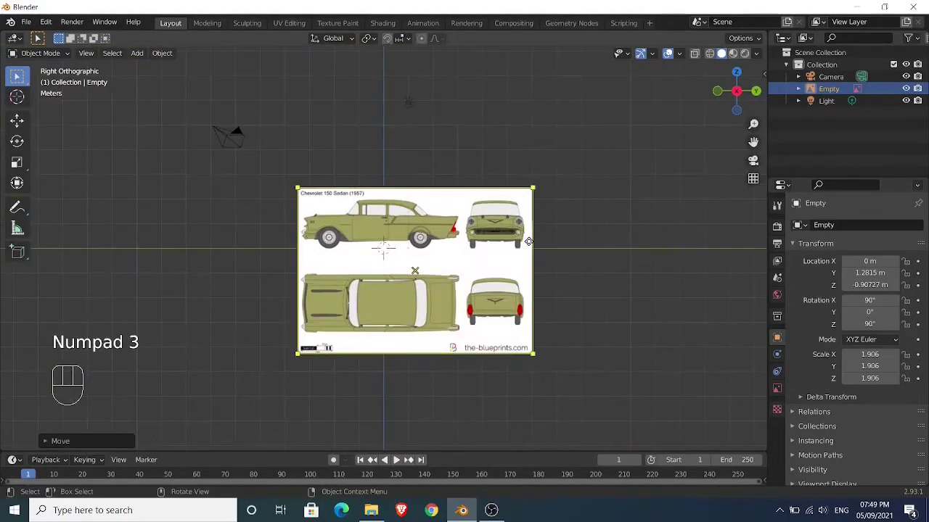
pyautogui.scroll(4, 528, 246)
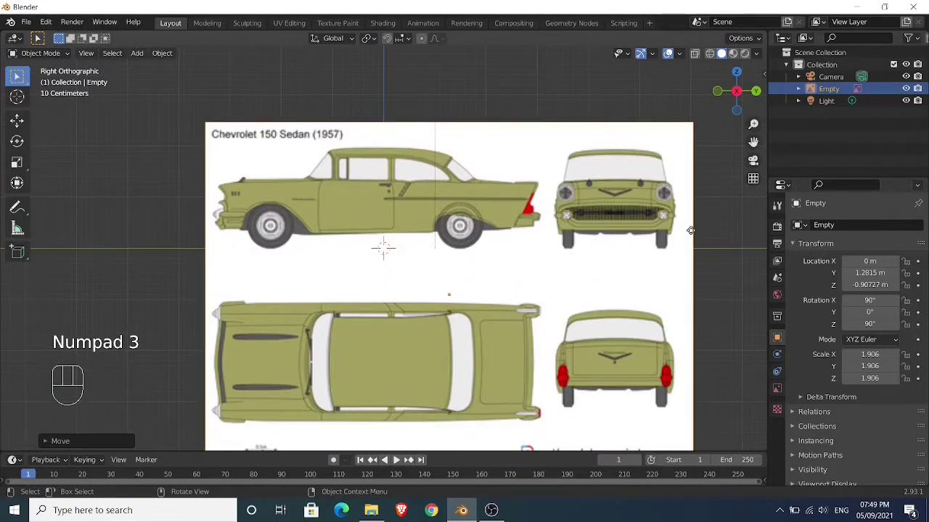
pyautogui.click(776, 390)
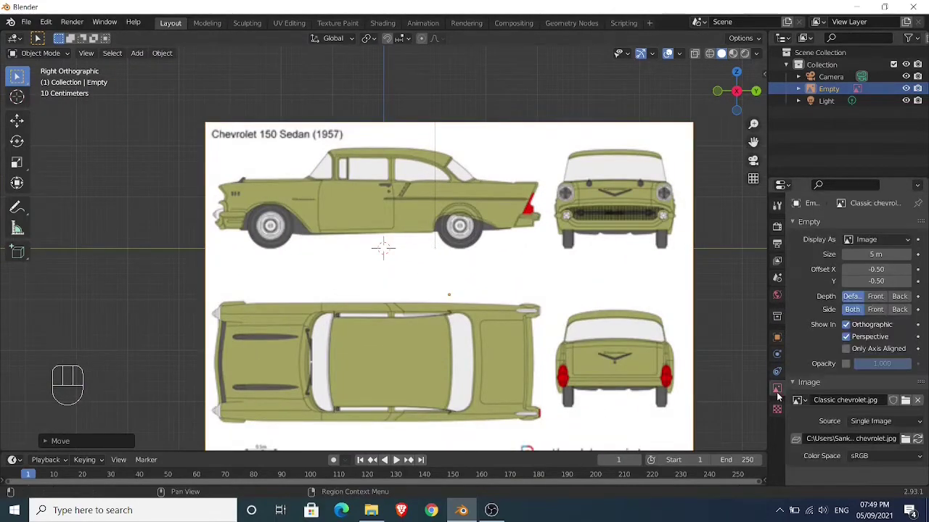
pyautogui.click(845, 336)
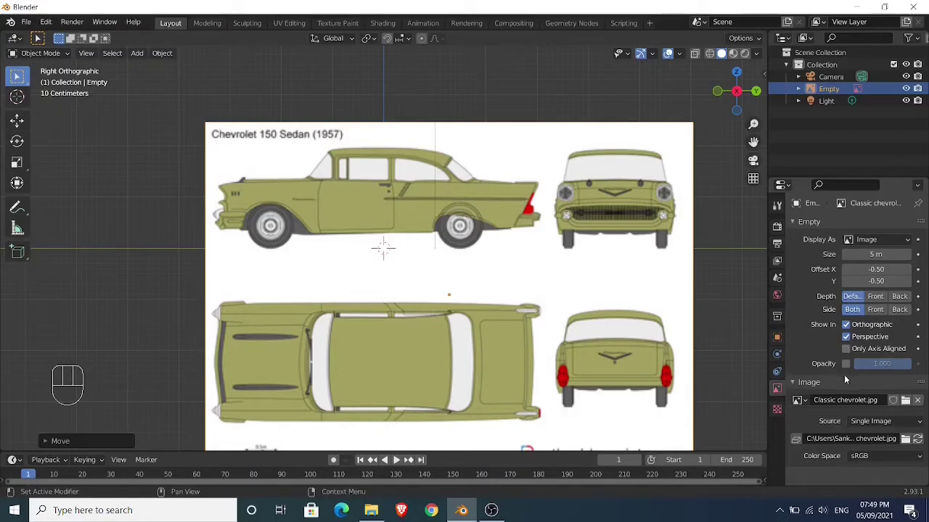
pyautogui.click(917, 40)
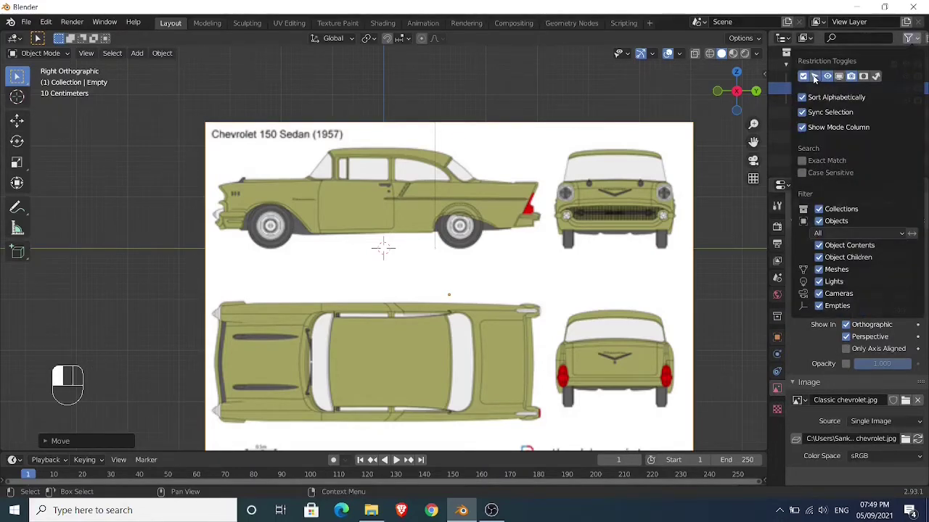
pyautogui.click(815, 76)
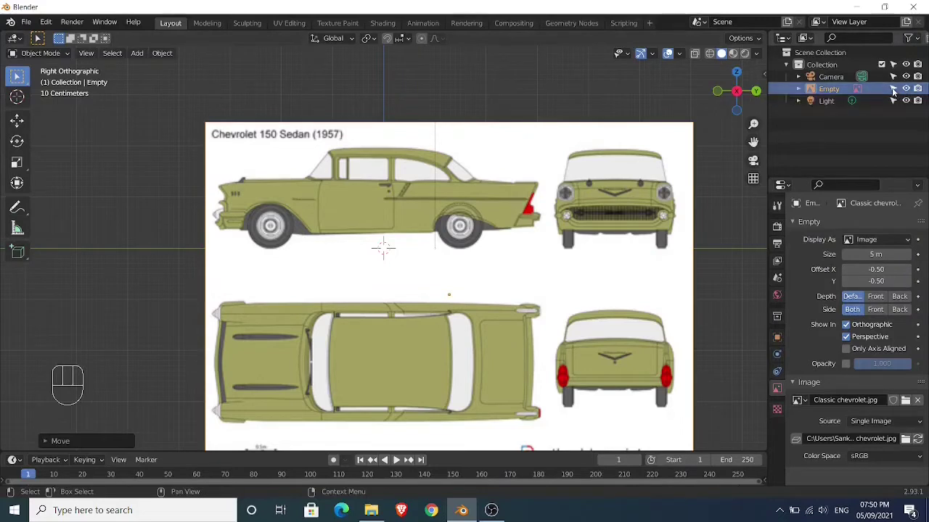
# - Add a cylinder mesh with 8 vertices at the scene origin
pyautogui.moveTo(486, 198); pyautogui.dragTo(562, 240, button='middle')
pyautogui.hotkey('shift', 'a')
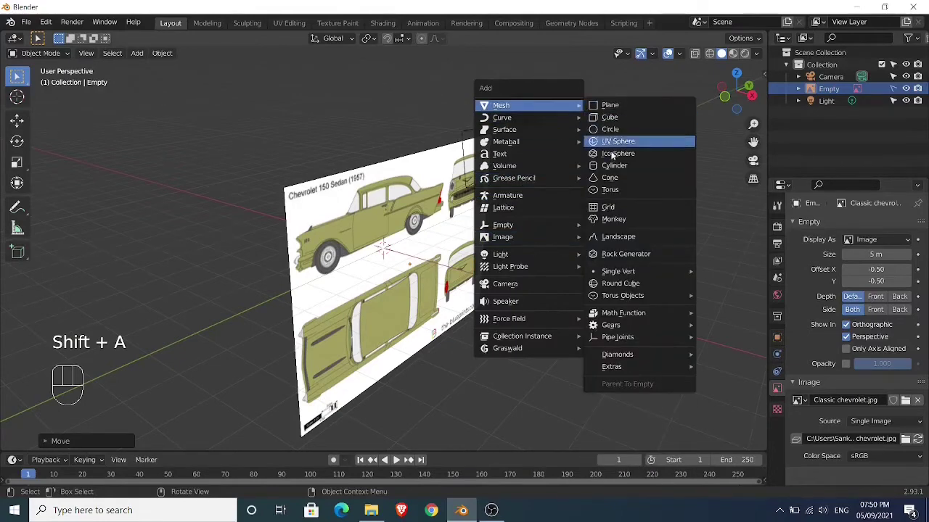
pyautogui.click(613, 164)
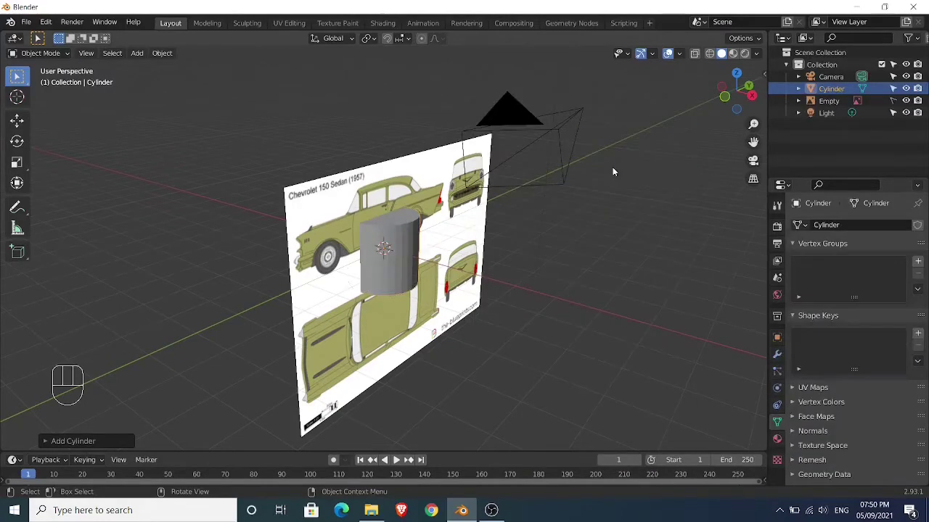
pyautogui.click(59, 442)
pyautogui.click(154, 297)
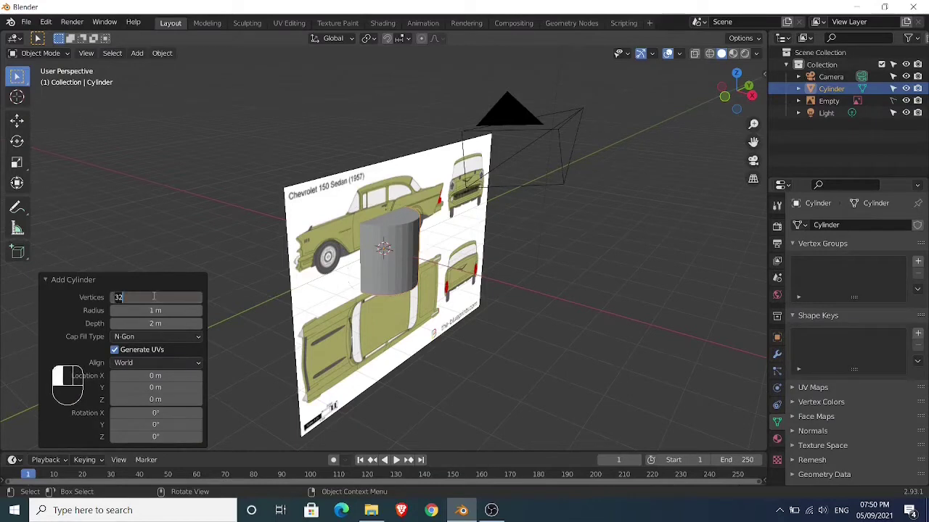
pyautogui.write('8')
pyautogui.press('Return')
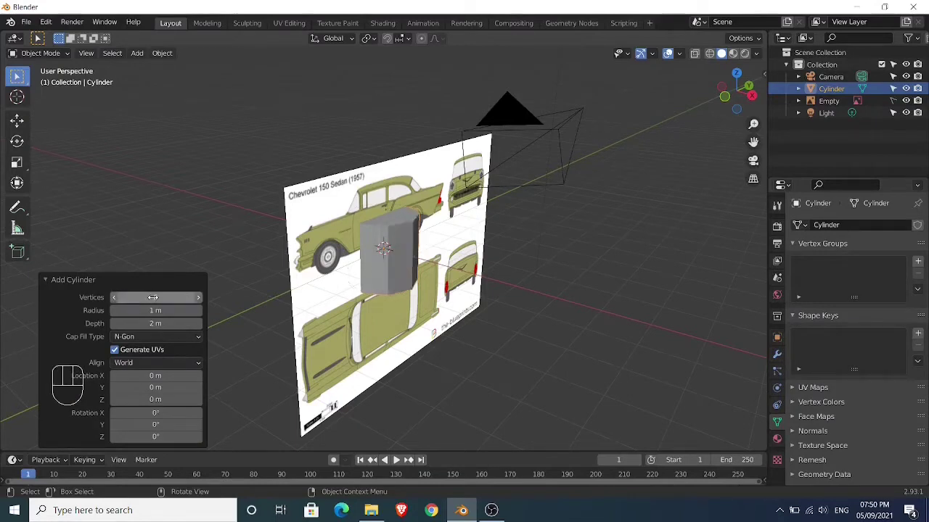
pyautogui.click(326, 251)
pyautogui.click(401, 248)
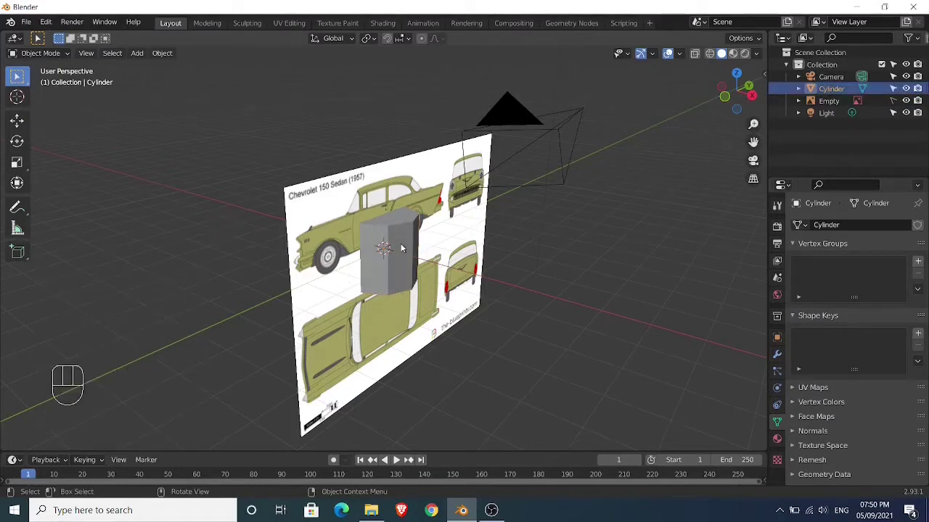
# - In the right orthographic view, rotate the cylinder 90° about the X axis so it lies lengthwise along the car
pyautogui.press('KP_3')
pyautogui.scroll(4, 406, 254)
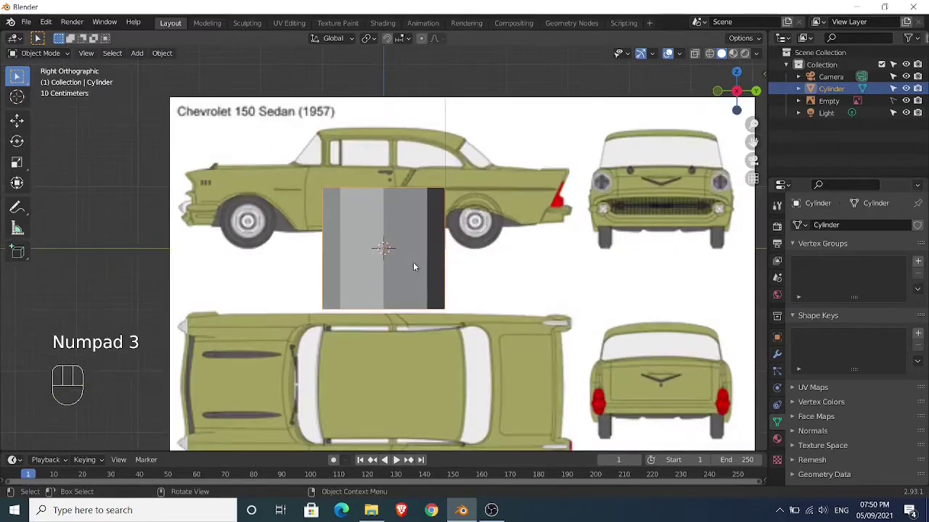
pyautogui.write('rx90')
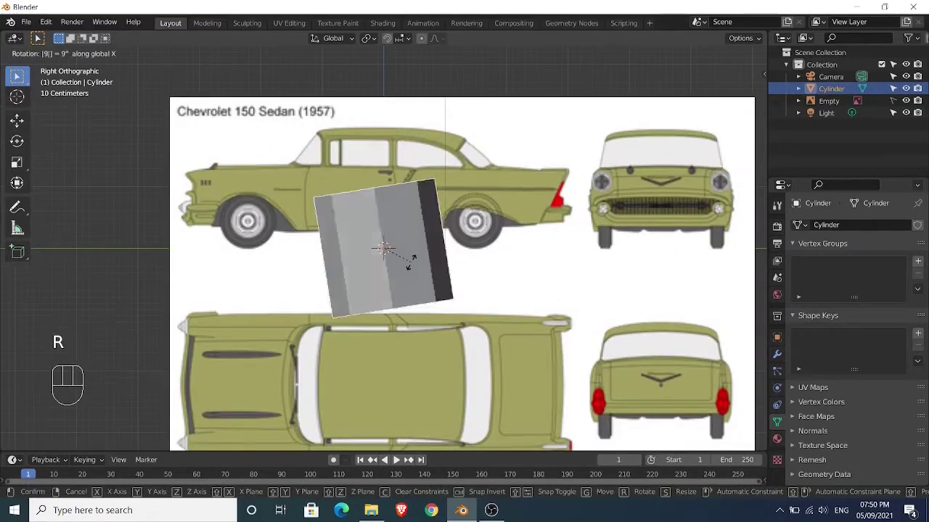
pyautogui.press('Return')
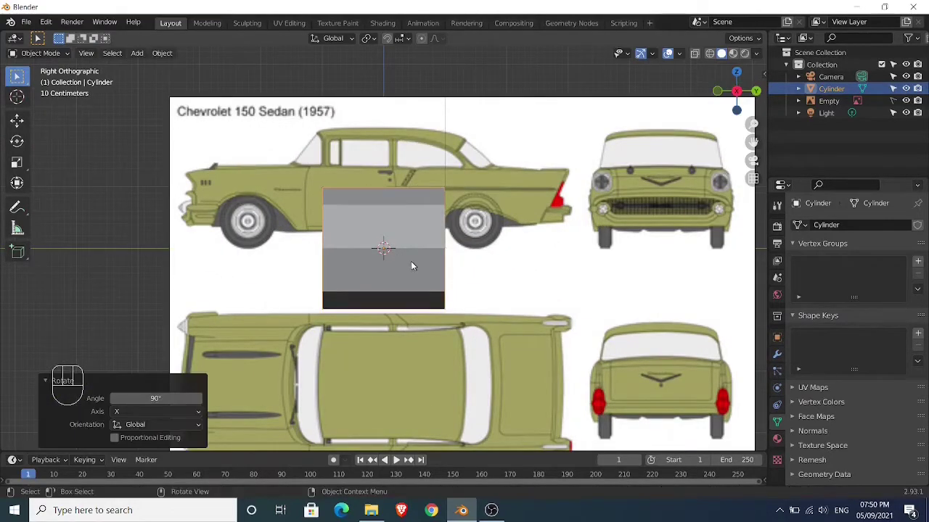
# - Scale the cylinder to about 0.5 and raise it about 0.8 m along Z over the car's door area
pyautogui.keyDown('shift'); pyautogui.moveTo(390, 264); pyautogui.dragTo(410, 251, button='middle'); pyautogui.keyUp('shift')
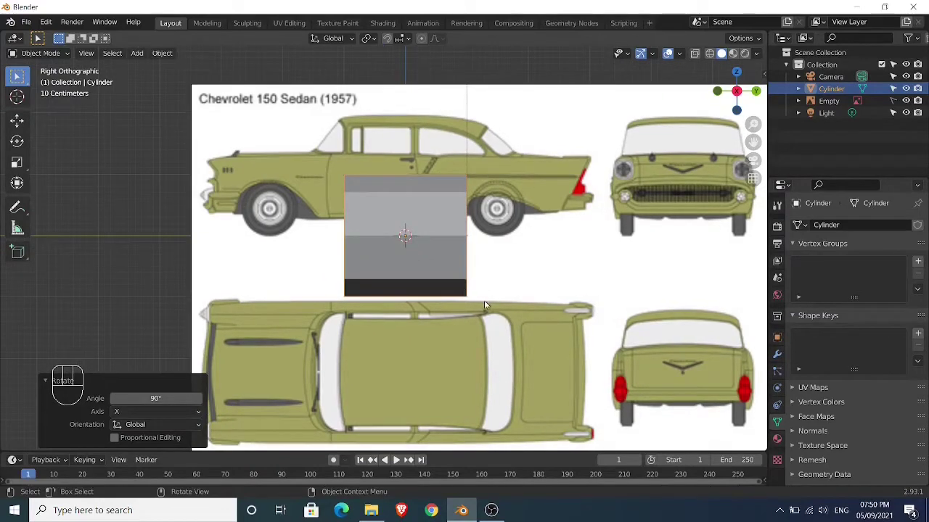
pyautogui.press('s')
pyautogui.click(442, 279)
pyautogui.press('g')
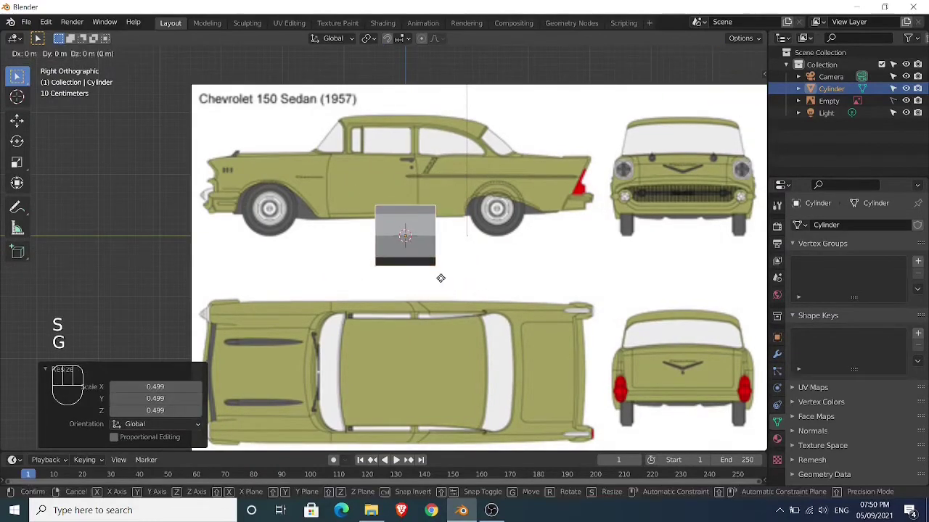
pyautogui.press('z')
pyautogui.click(436, 234)
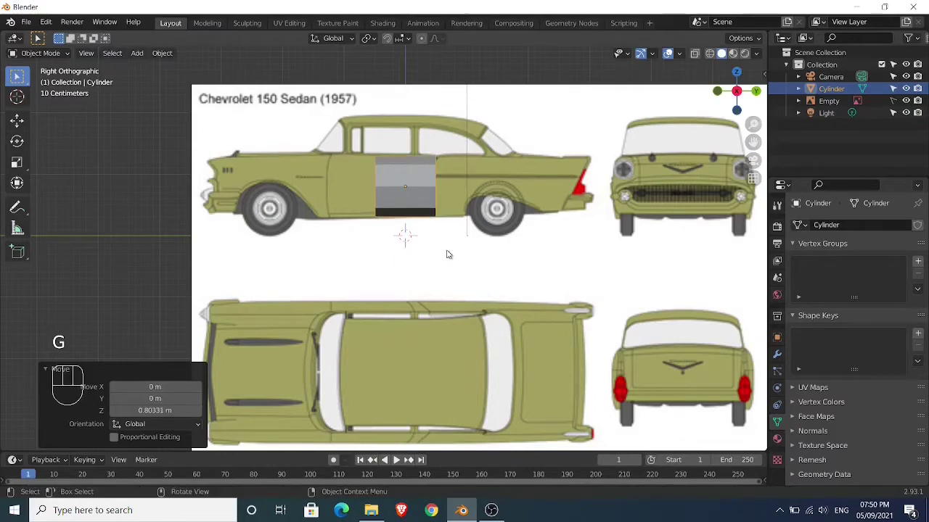
# - Nudge the cylinder up about 0.016 m along Z and scale it by about 0.857 to fit the body height
pyautogui.press('g')
pyautogui.middleClick(440, 249)
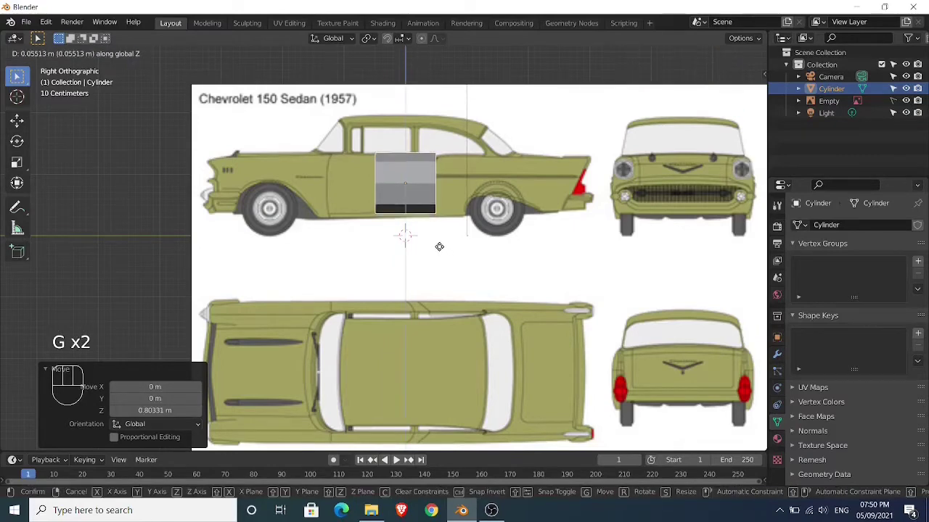
pyautogui.click(441, 251)
pyautogui.press('s')
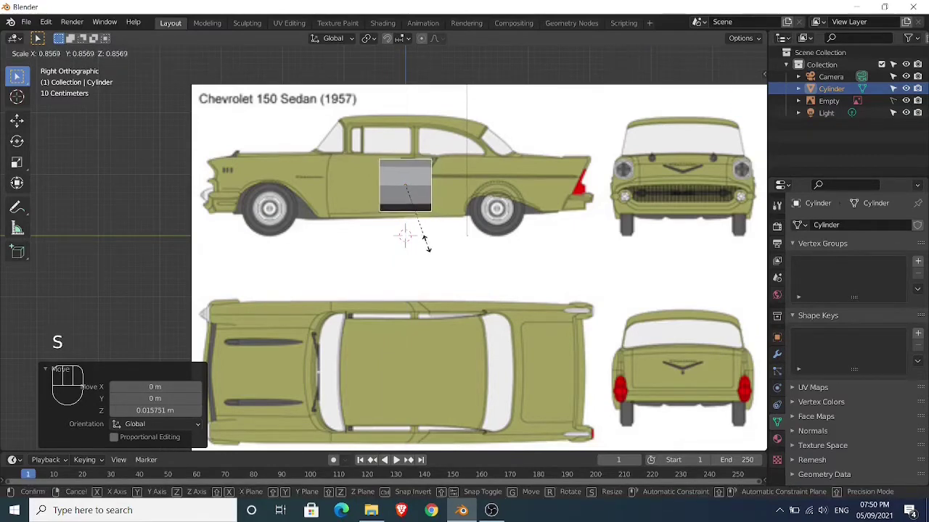
pyautogui.click(426, 243)
# - Stretch the cylinder along Y by about 7.07 to span nearly the car's full length
pyautogui.press('s')
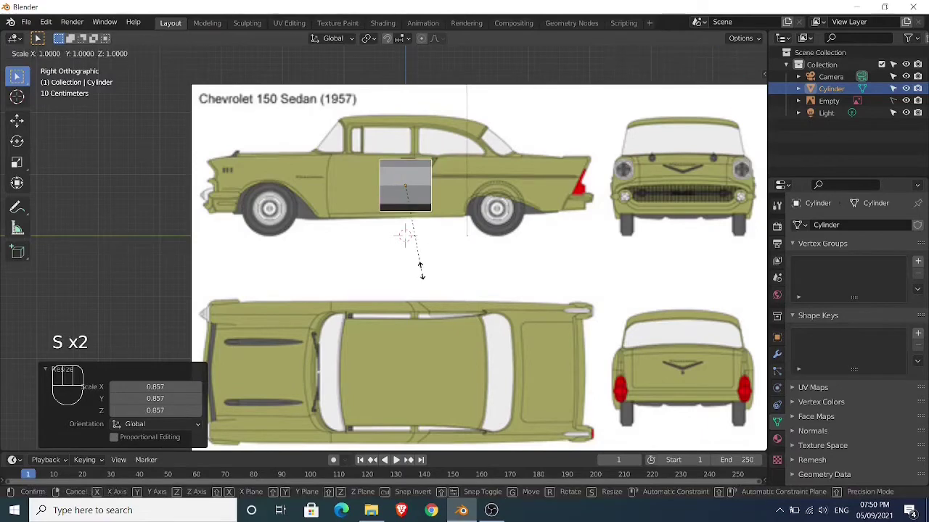
pyautogui.middleClick(435, 270)
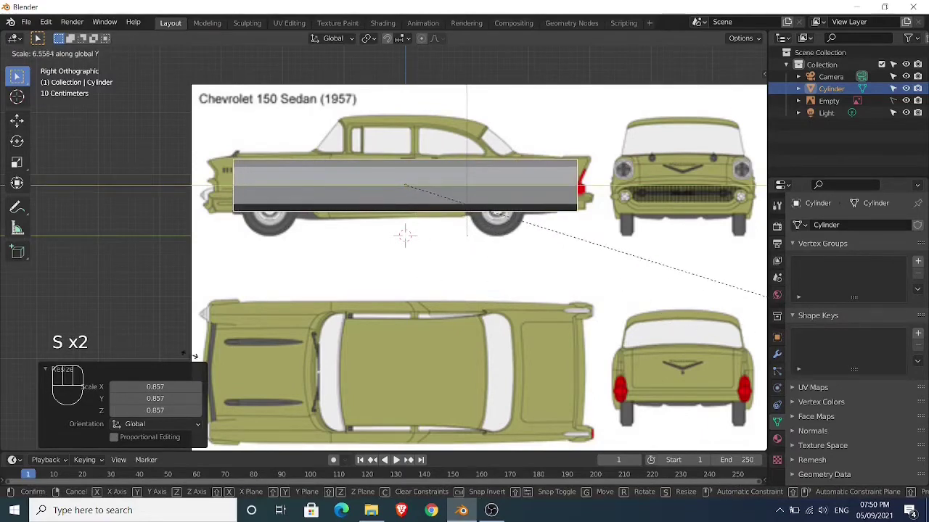
pyautogui.click(229, 369)
# - Shift the cylinder about -0.055 m along Y and scale it by about 1.021 along Y to match the car's length
pyautogui.press('g')
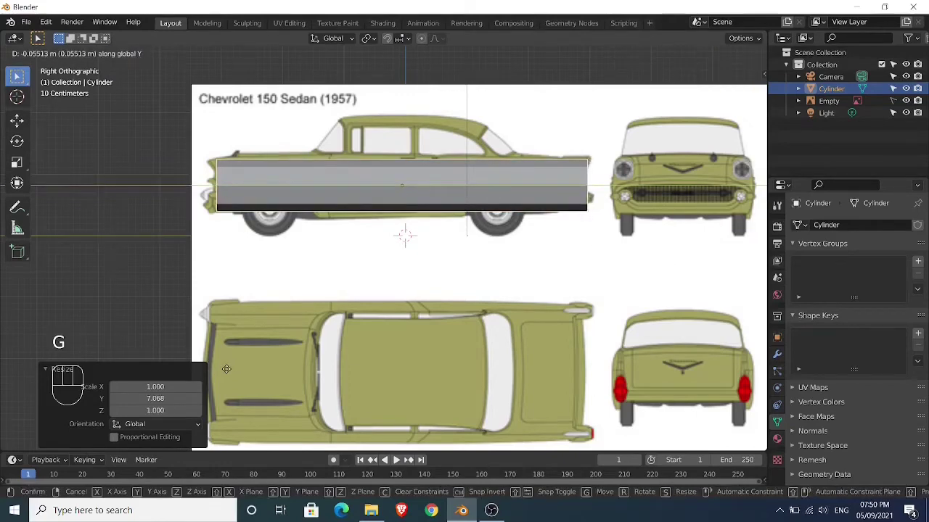
pyautogui.click(226, 369)
pyautogui.press('s')
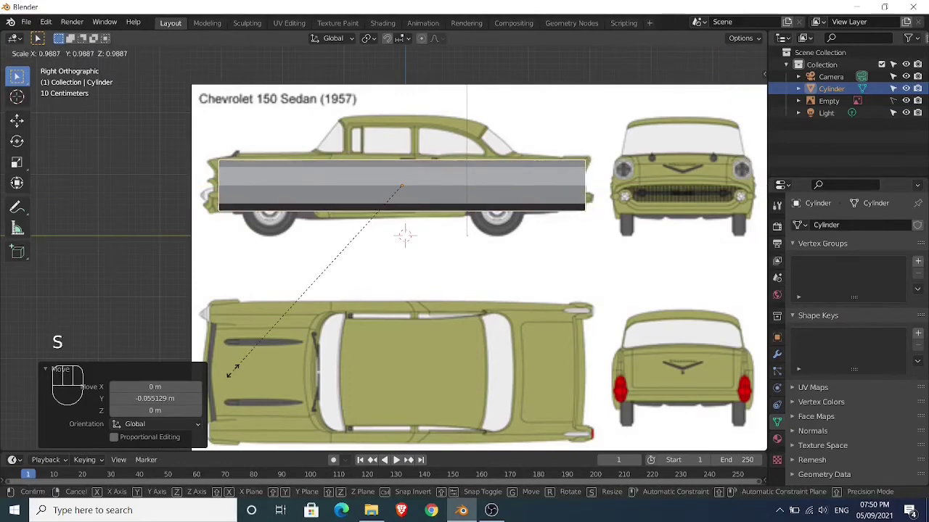
pyautogui.press('y')
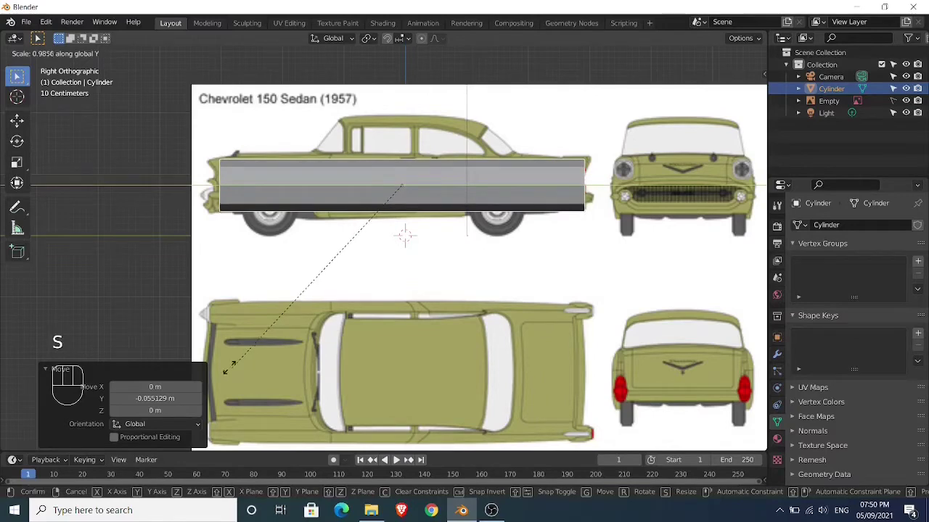
pyautogui.click(219, 370)
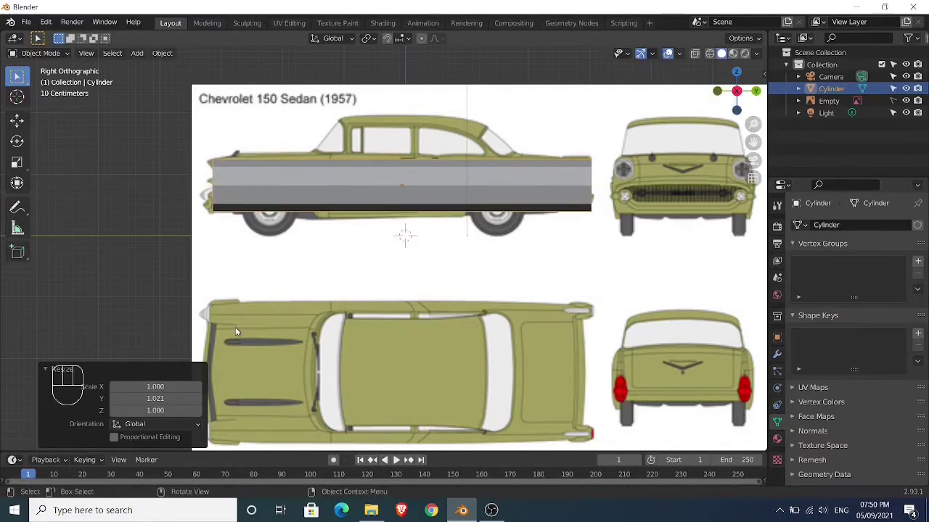
# - In Edit Mode, move the whole cylinder mesh about 1.23 m along X, away from the blueprint plane
pyautogui.moveTo(235, 327); pyautogui.dragTo(346, 343, button='middle')
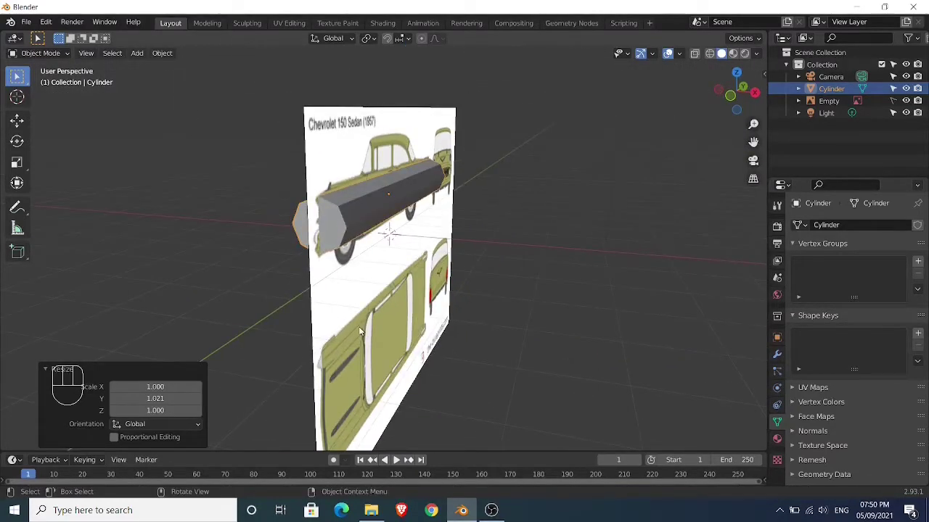
pyautogui.press('Tab')
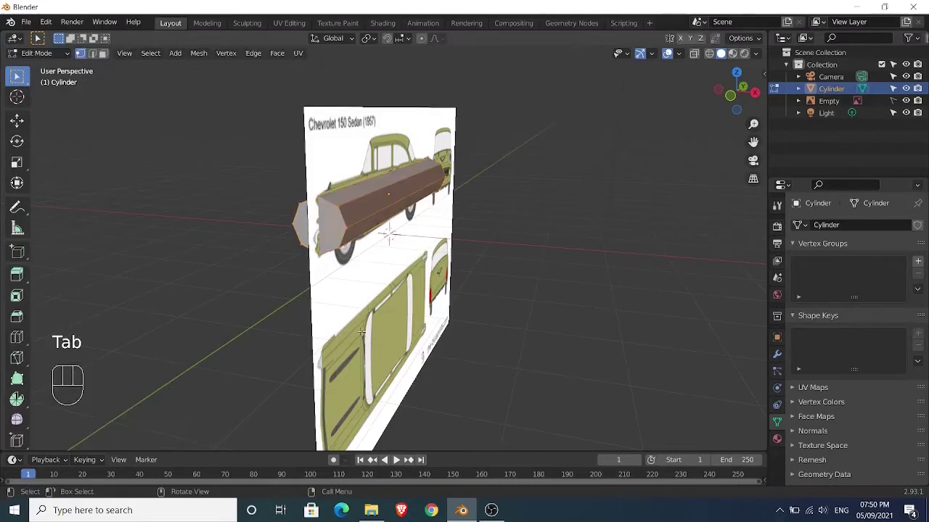
pyautogui.press('g')
pyautogui.press('x')
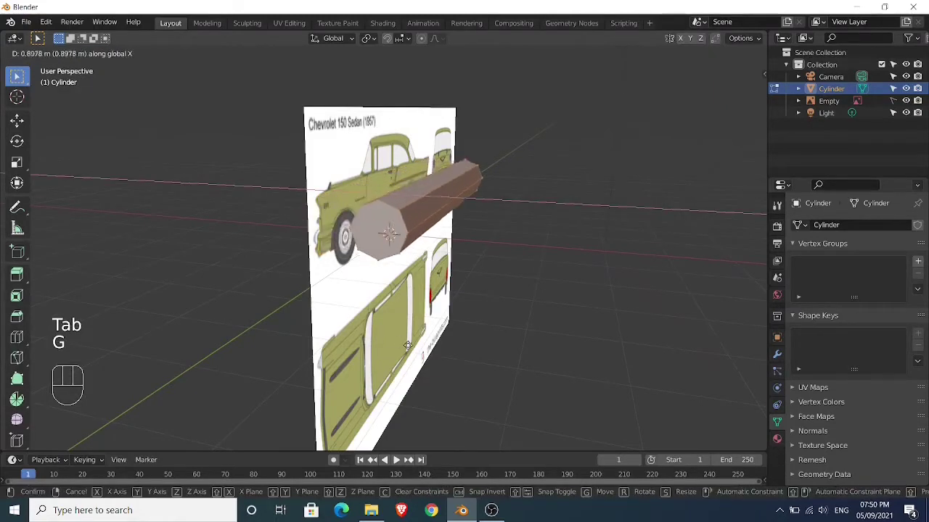
pyautogui.click(414, 345)
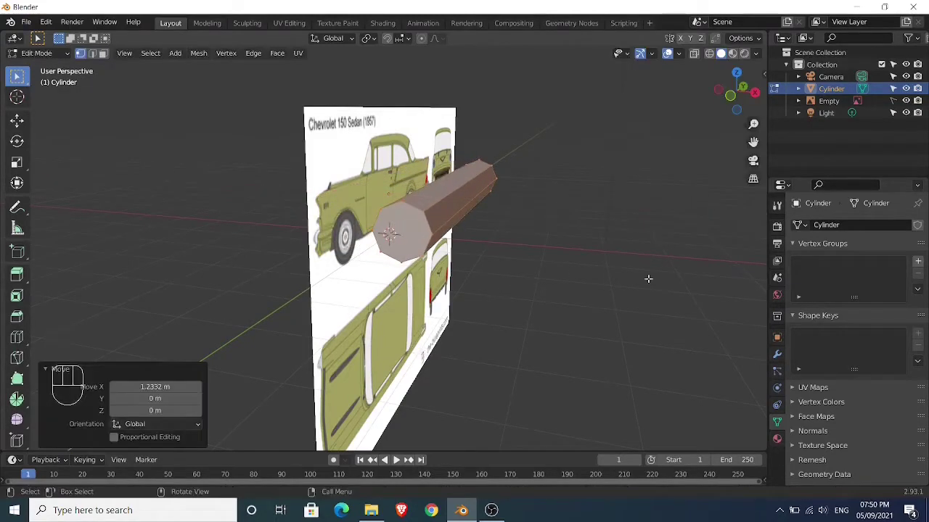
# - Add a Mirror modifier on the X axis to the cylinder and enable Clipping
pyautogui.click(777, 352)
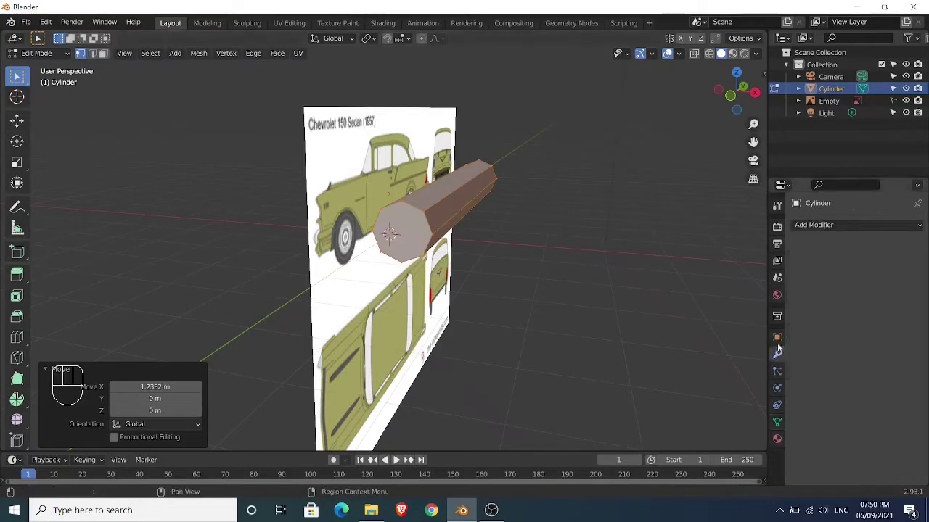
pyautogui.click(811, 226)
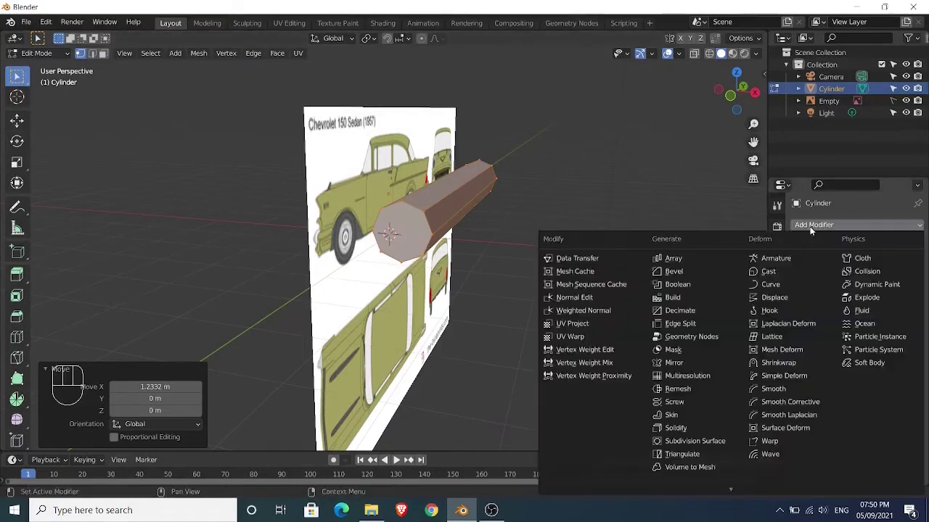
pyautogui.click(683, 361)
pyautogui.click(847, 321)
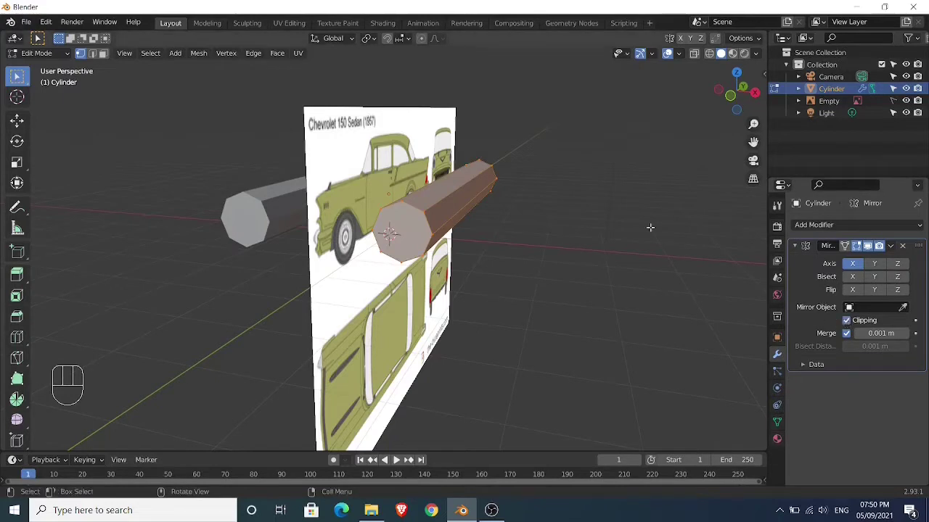
# - Thin the cylinder mesh by scaling it to about 0.477 on X and Z only, keeping its length
pyautogui.moveTo(596, 196); pyautogui.dragTo(589, 212, button='middle')
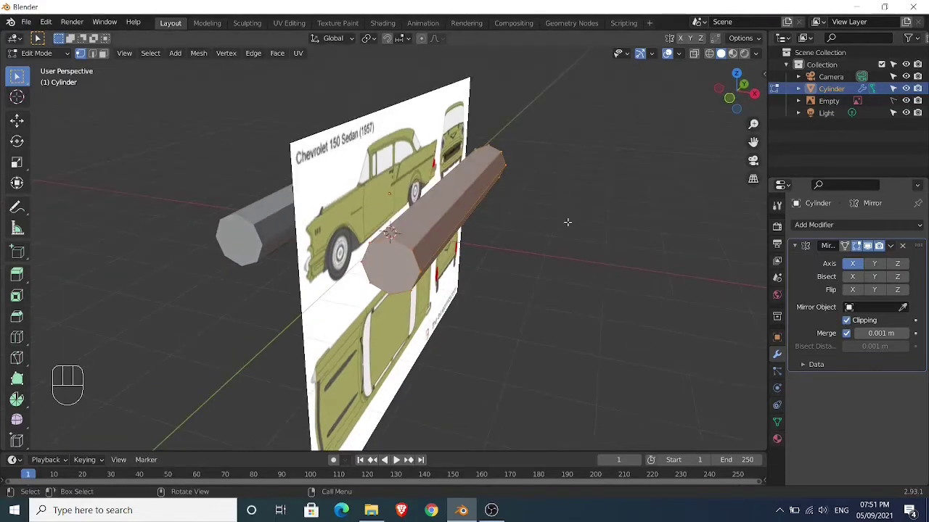
pyautogui.press('s')
pyautogui.hotkey('shift', 'y')
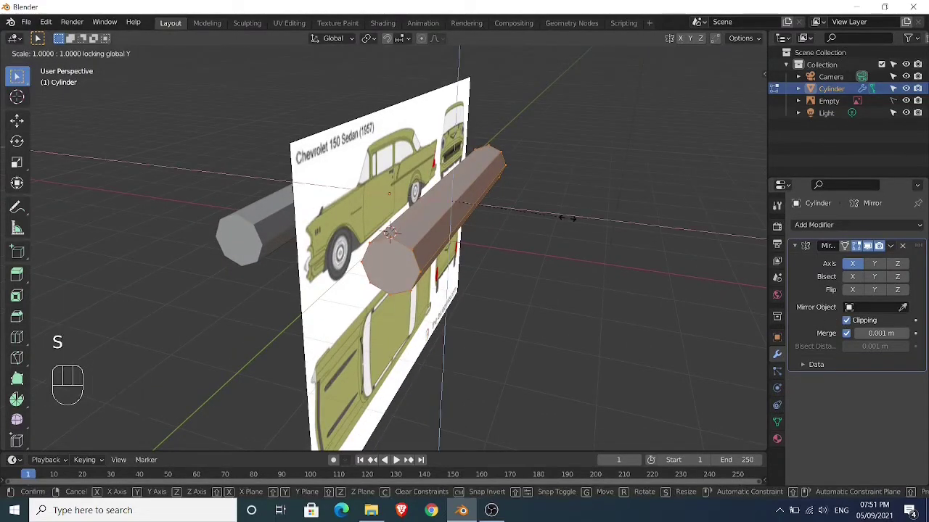
pyautogui.click(508, 199)
# - Compare the bar with the side blueprint in the right view and scale it to about 0.854 on X and Z only
pyautogui.press('KP_3')
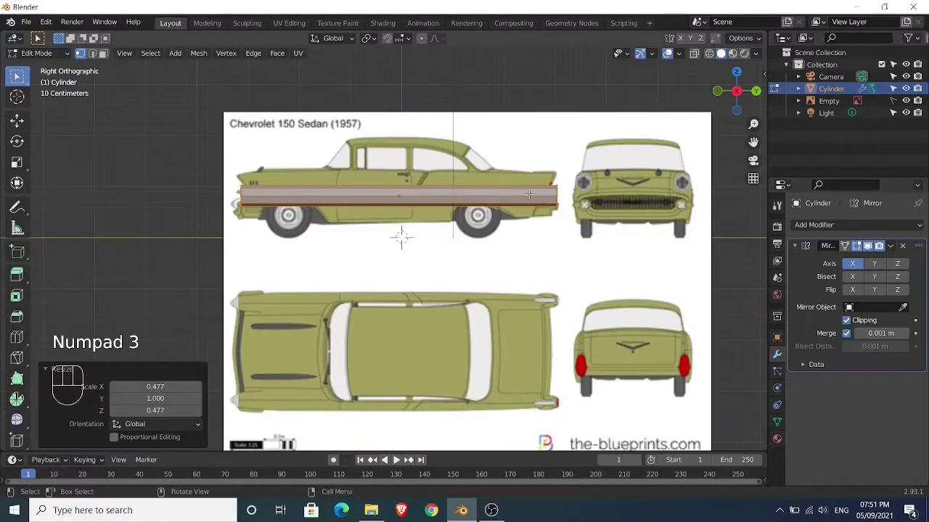
pyautogui.keyDown('shift'); pyautogui.moveTo(532, 209); pyautogui.dragTo(538, 240, button='middle'); pyautogui.keyUp('shift')
pyautogui.scroll(3, 557, 223)
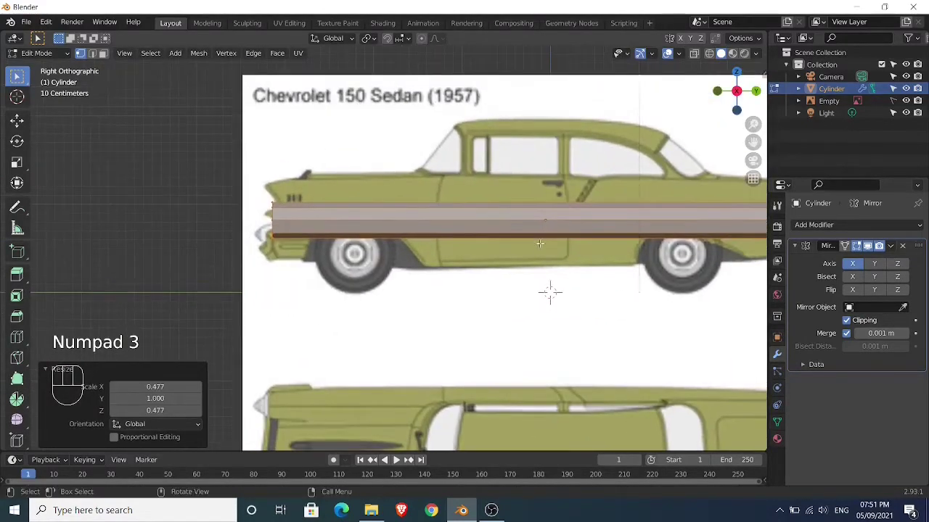
pyautogui.press('s')
pyautogui.hotkey('shift', 'y')
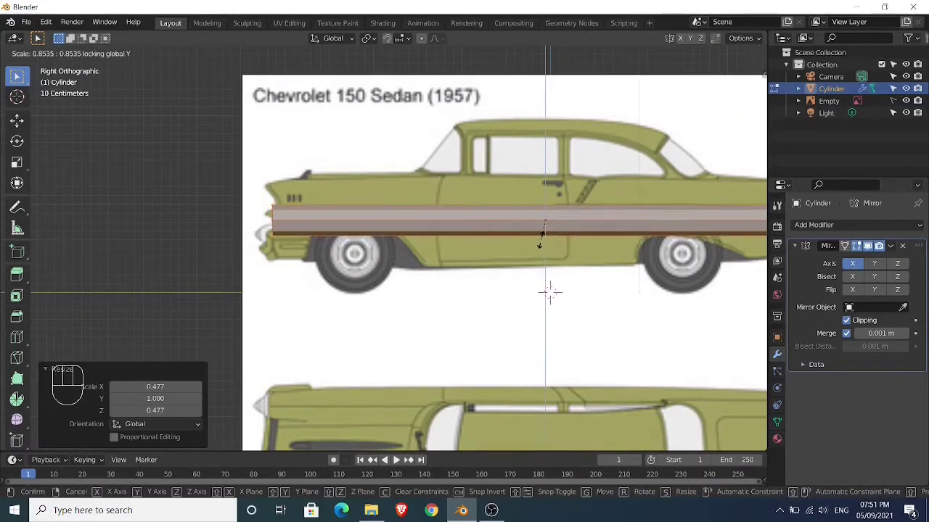
pyautogui.click(549, 292)
# - In the top view, nudge the bar mesh about 0.014 m along X
pyautogui.moveTo(550, 292)
pyautogui.mouseDown(button='middle')
pyautogui.moveTo(541, 290)
pyautogui.moveTo(591, 278)
pyautogui.moveTo(555, 284)
pyautogui.mouseUp(button='middle')
pyautogui.press('KP_7')
pyautogui.scroll(-3, 563, 255)
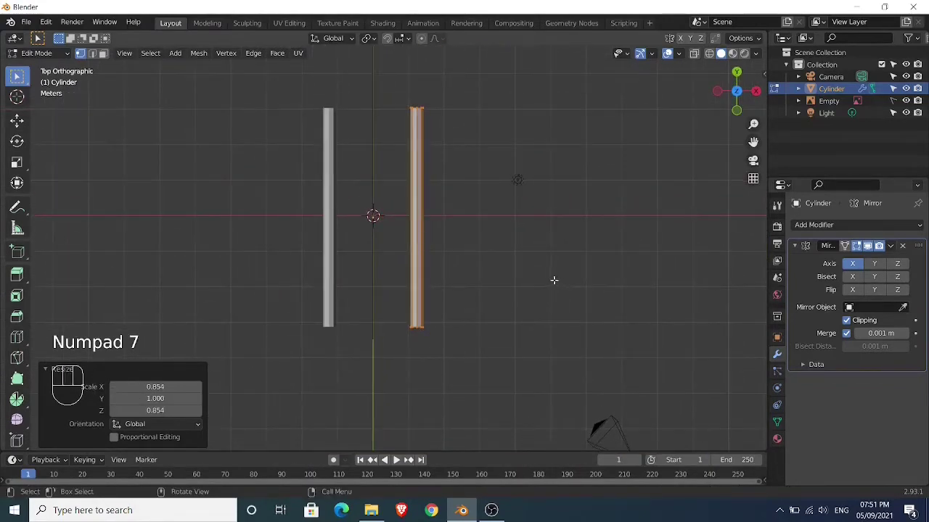
pyautogui.press('s')
pyautogui.rightClick(554, 280)
pyautogui.press('g')
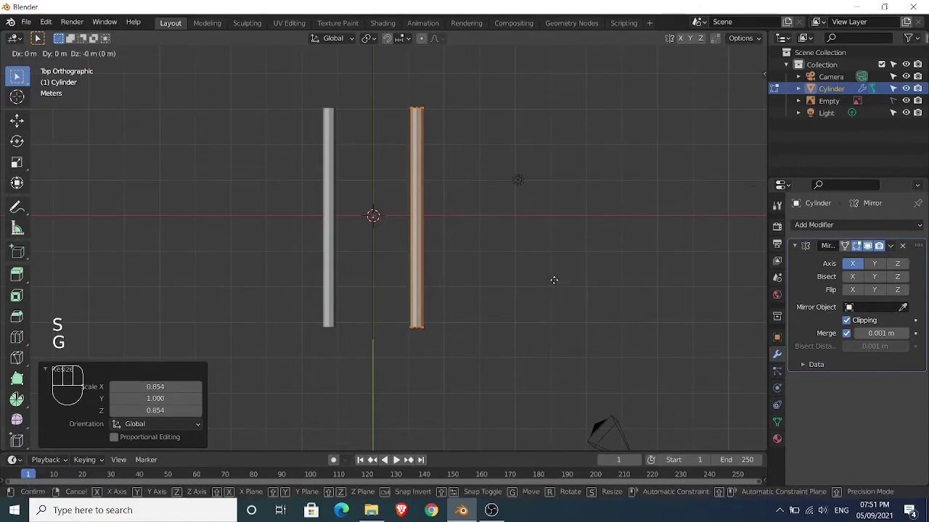
pyautogui.press('x')
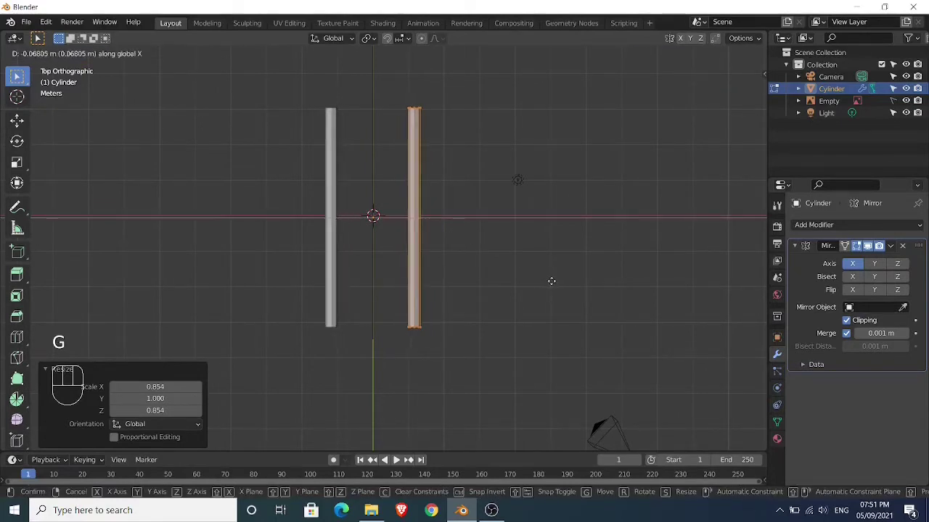
pyautogui.click(554, 282)
# - In Object Mode and the right view, raise the bar about 0.007 m along Z against the car's side
pyautogui.press('KP_5')
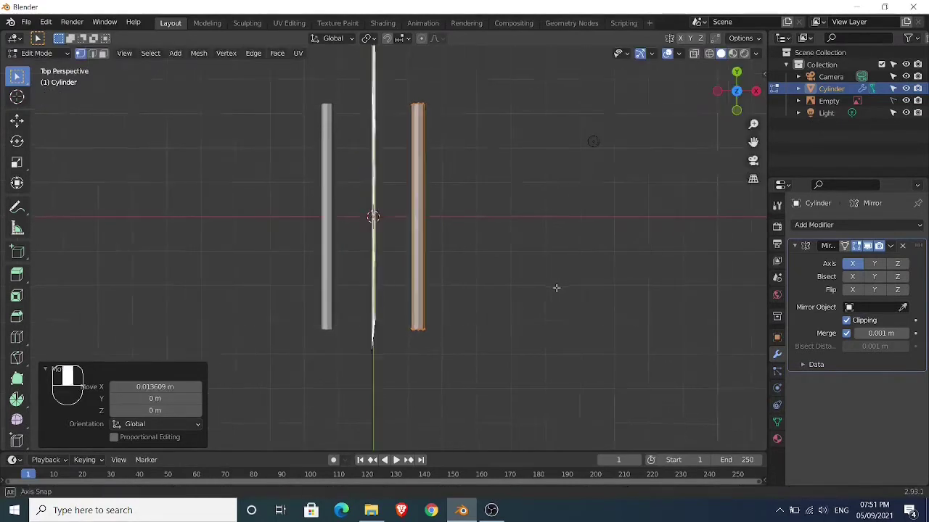
pyautogui.moveTo(556, 286); pyautogui.dragTo(512, 253, button='middle')
pyautogui.press('KP_3')
pyautogui.scroll(4, 508, 254)
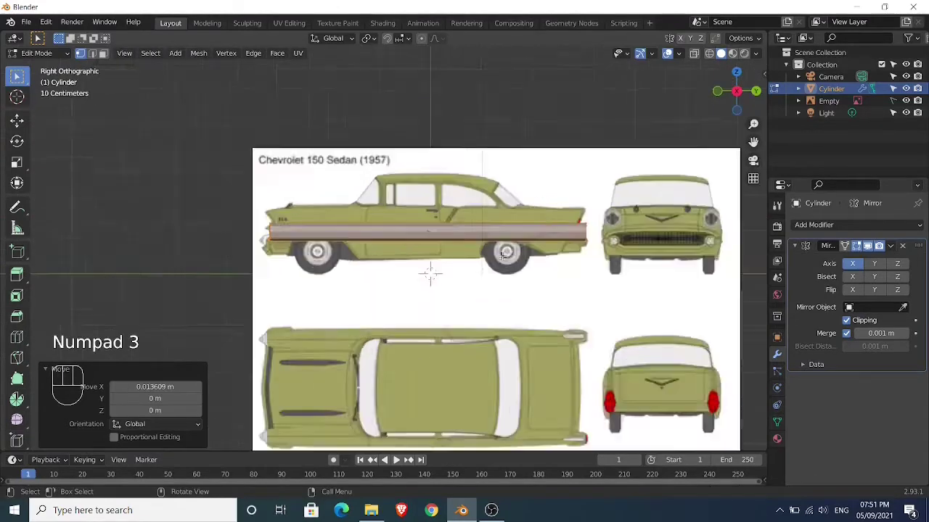
pyautogui.press('Tab')
pyautogui.press('g')
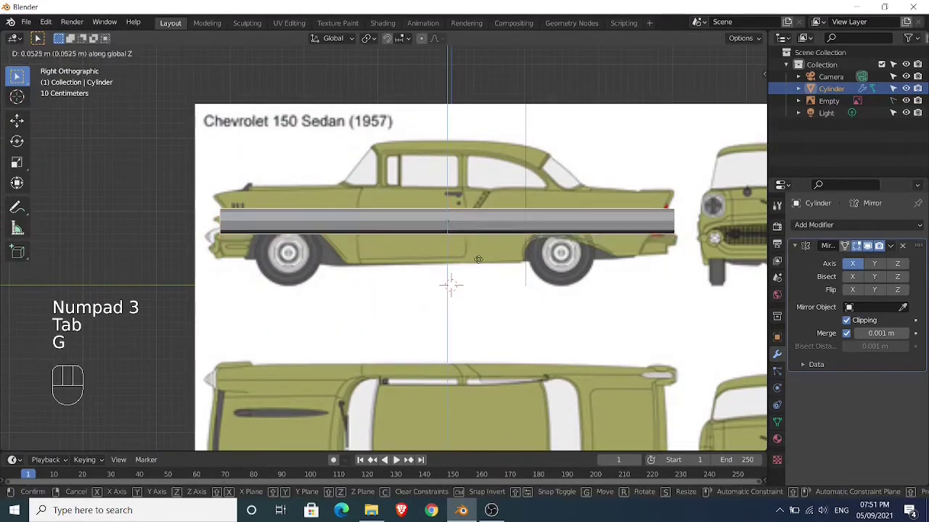
pyautogui.click(398, 254)
# - In Edit Mode and the top view, move the bar mesh about -0.065 m along X toward the centre line
pyautogui.moveTo(398, 251); pyautogui.dragTo(515, 294, button='middle')
pyautogui.scroll(-2, 491, 267)
pyautogui.press('Tab')
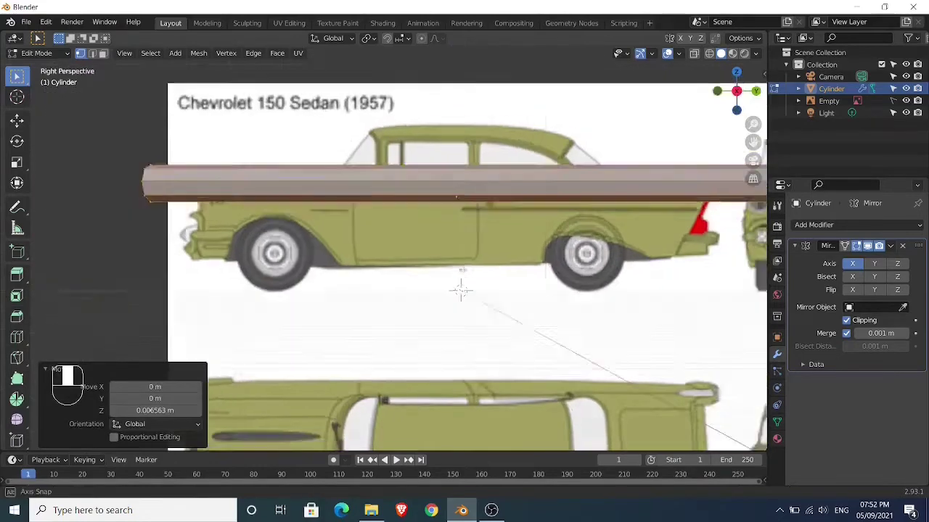
pyautogui.moveTo(461, 267); pyautogui.dragTo(536, 289, button='middle')
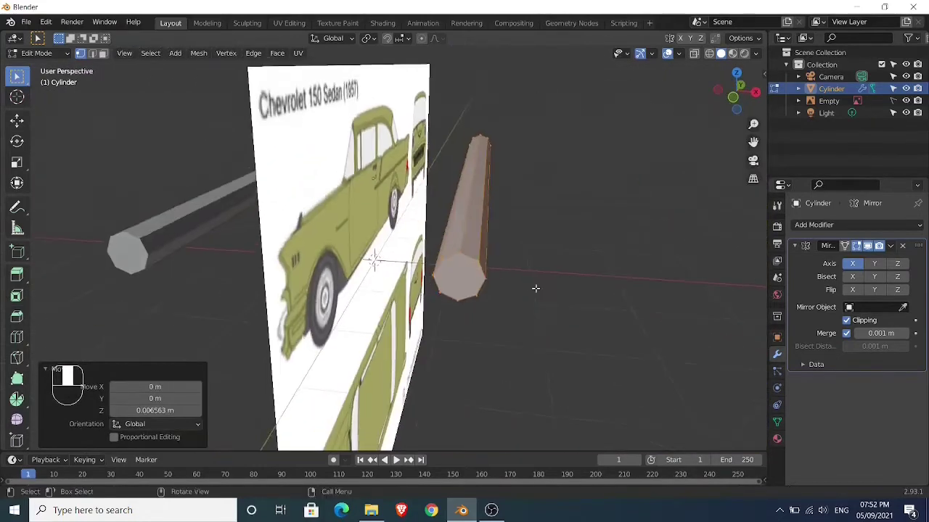
pyautogui.press('KP_7')
pyautogui.scroll(-4, 516, 269)
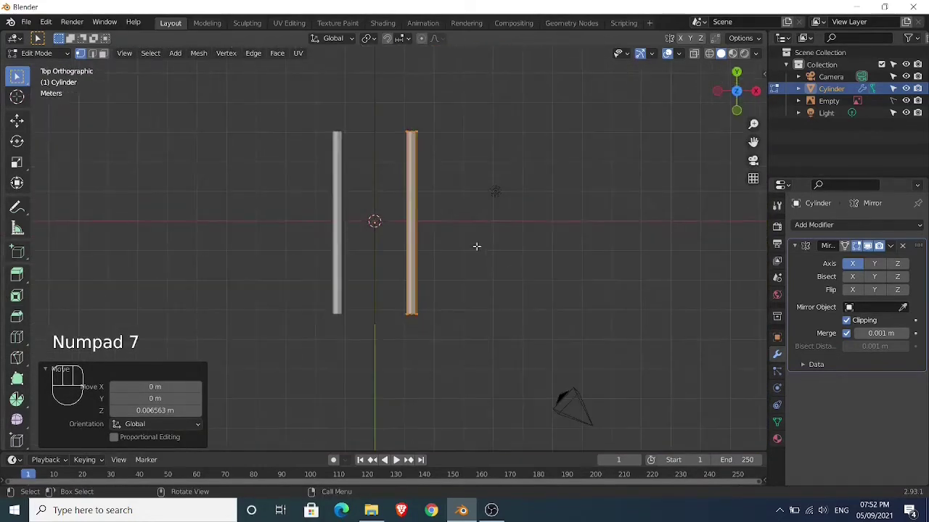
pyautogui.press('g')
pyautogui.press('x')
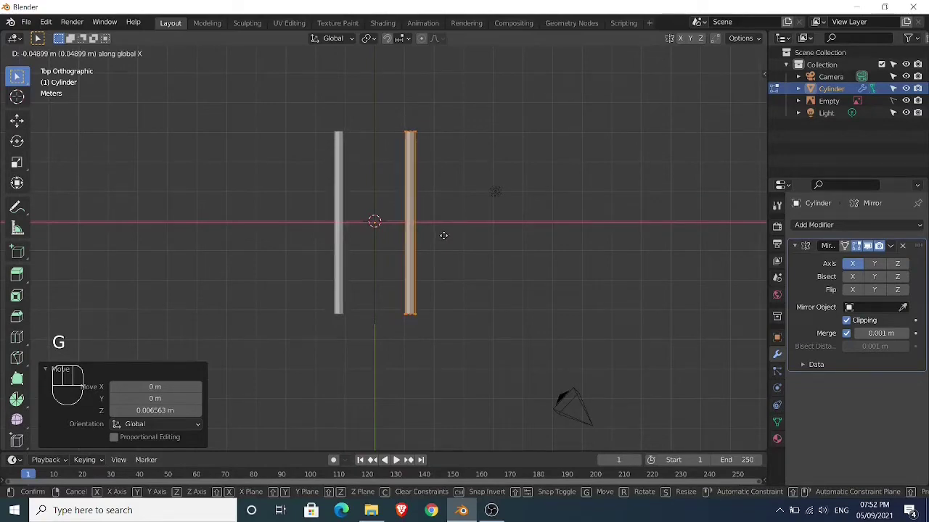
pyautogui.click(441, 239)
# - Add one loop cut around the bar and slide it toward the car's front end with a factor of about -0.840
pyautogui.moveTo(442, 239)
pyautogui.mouseDown(button='middle')
pyautogui.moveTo(436, 218)
pyautogui.moveTo(448, 252)
pyautogui.mouseUp(button='middle')
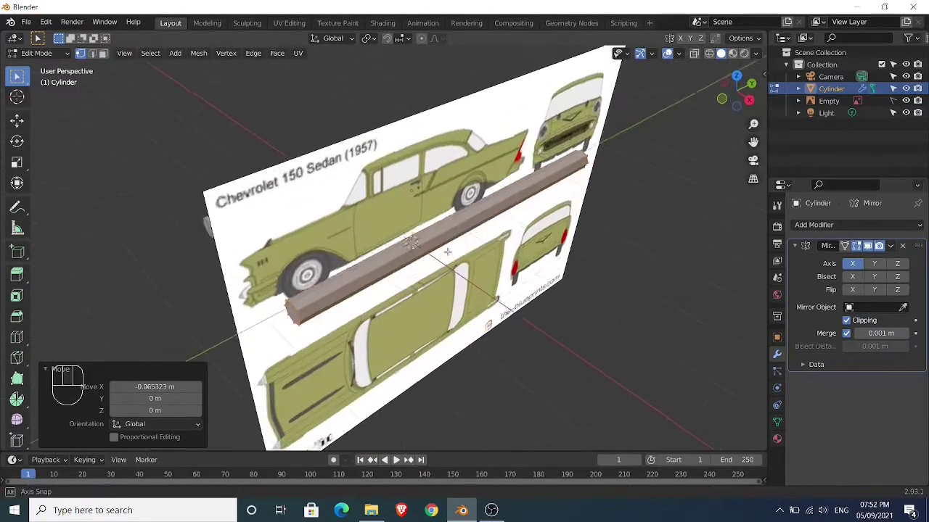
pyautogui.scroll(2, 448, 251)
pyautogui.hotkey('ctrl', 'r')
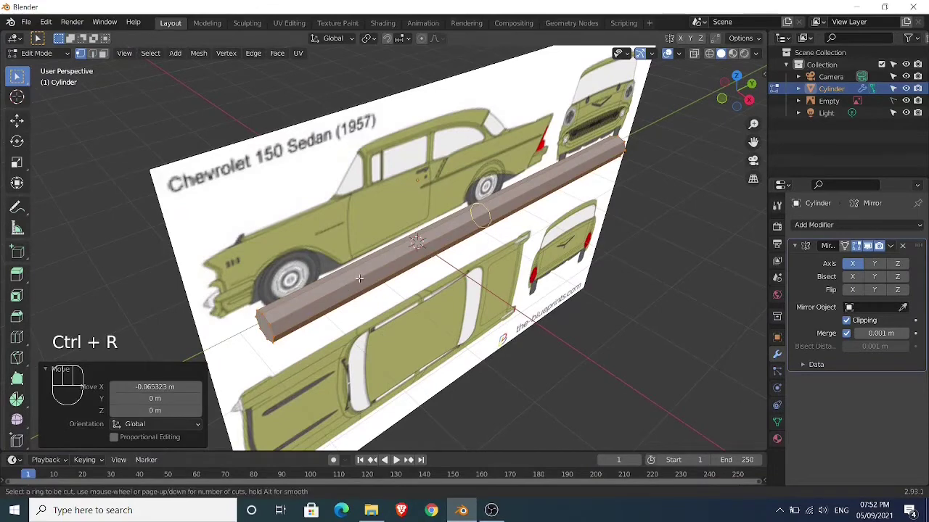
pyautogui.click(488, 217)
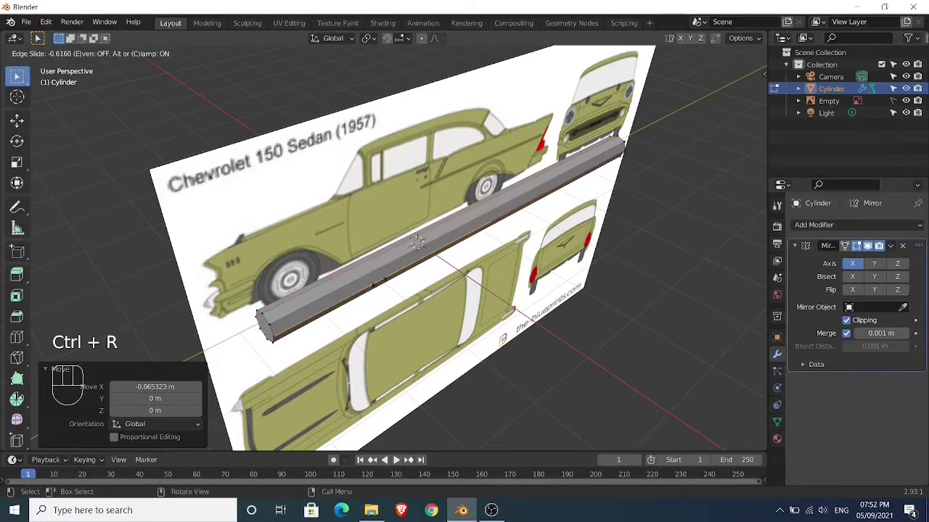
pyautogui.click(349, 306)
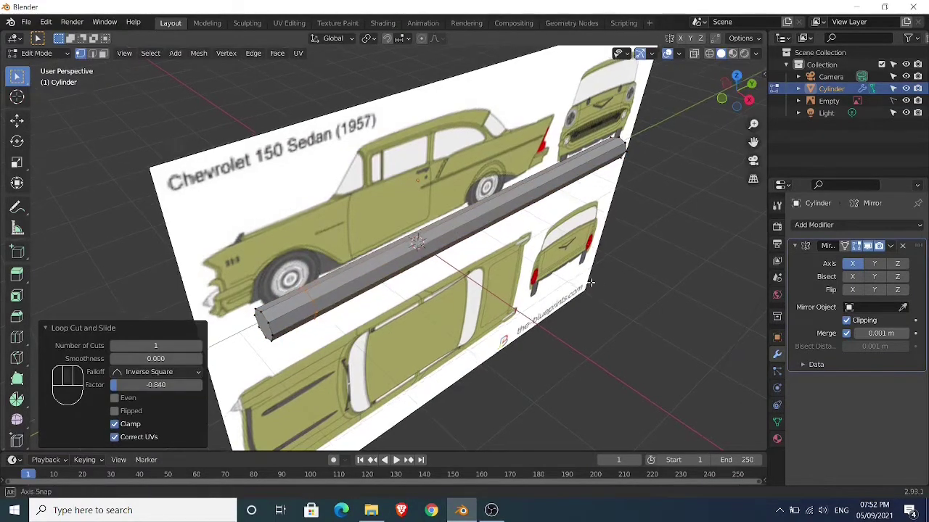
# - Add a second loop cut around the bar and slide it toward the car's rear end
pyautogui.moveTo(591, 284); pyautogui.dragTo(436, 250, button='middle')
pyautogui.scroll(1, 448, 225)
pyautogui.scroll(1, 447, 225)
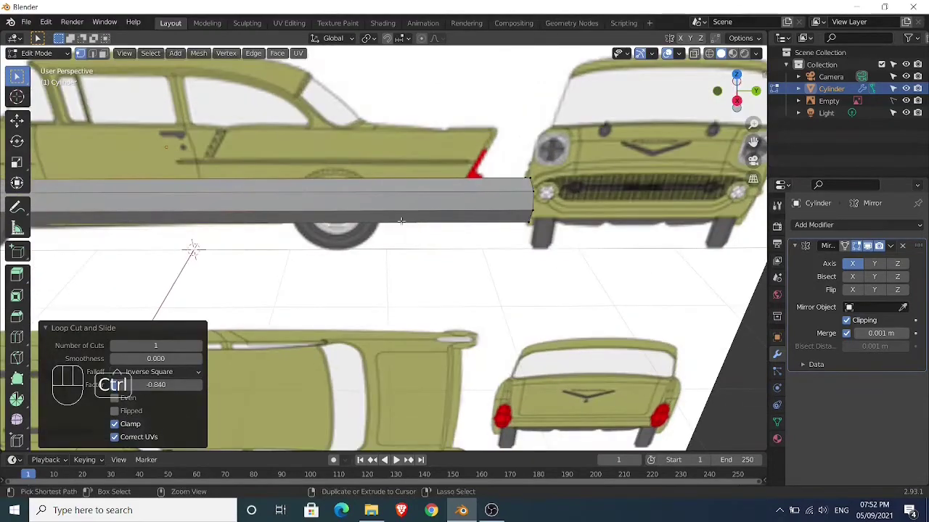
pyautogui.hotkey('ctrl', 'r')
pyautogui.click(225, 198)
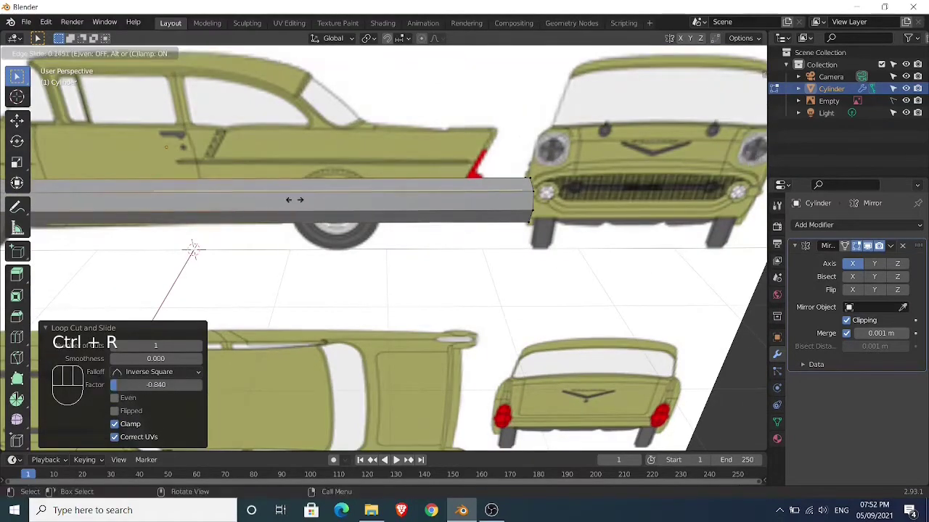
pyautogui.click(517, 202)
# - Delete the lower faces along the bar's long middle section, between the two loop cuts
pyautogui.scroll(-2, 348, 213)
pyautogui.moveTo(348, 213); pyautogui.dragTo(468, 107, button='middle')
pyautogui.press('3')
pyautogui.click(443, 131)
pyautogui.keyDown('shift'); pyautogui.click(483, 118); pyautogui.keyUp('shift')
pyautogui.keyDown('shift'); pyautogui.moveTo(436, 78); pyautogui.dragTo(445, 137, button='middle'); pyautogui.keyUp('shift')
pyautogui.keyDown('shift'); pyautogui.click(445, 137); pyautogui.keyUp('shift')
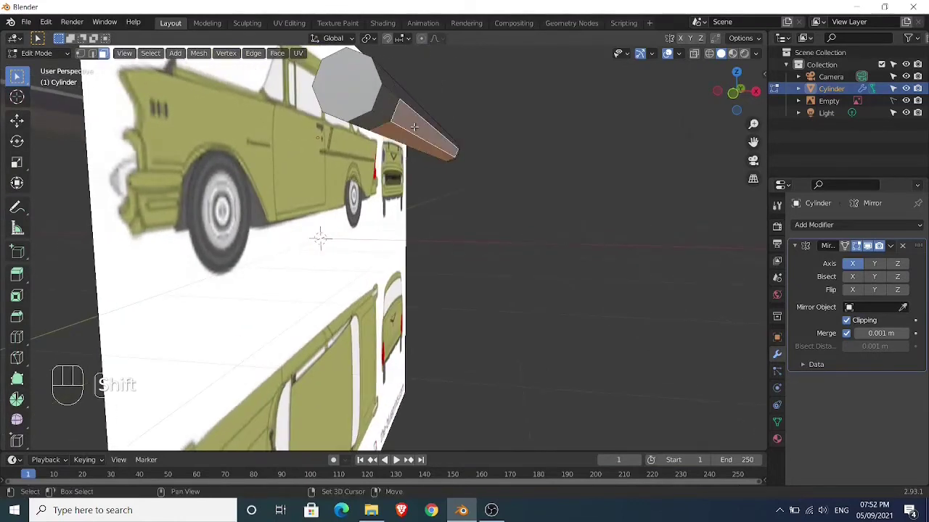
pyautogui.press('x')
pyautogui.click(431, 195)
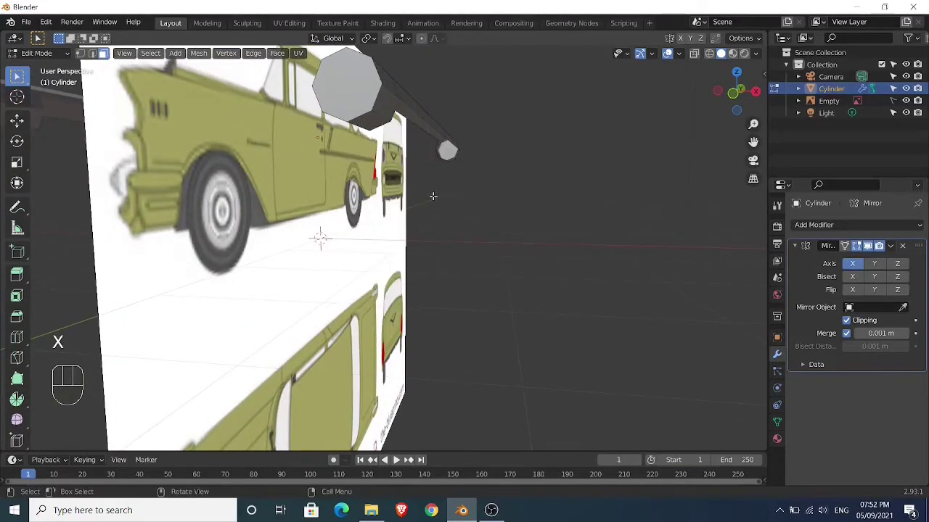
# - Delete the outer lower faces on the bar's short front and rear end sections
pyautogui.moveTo(447, 198); pyautogui.dragTo(460, 241, button='middle')
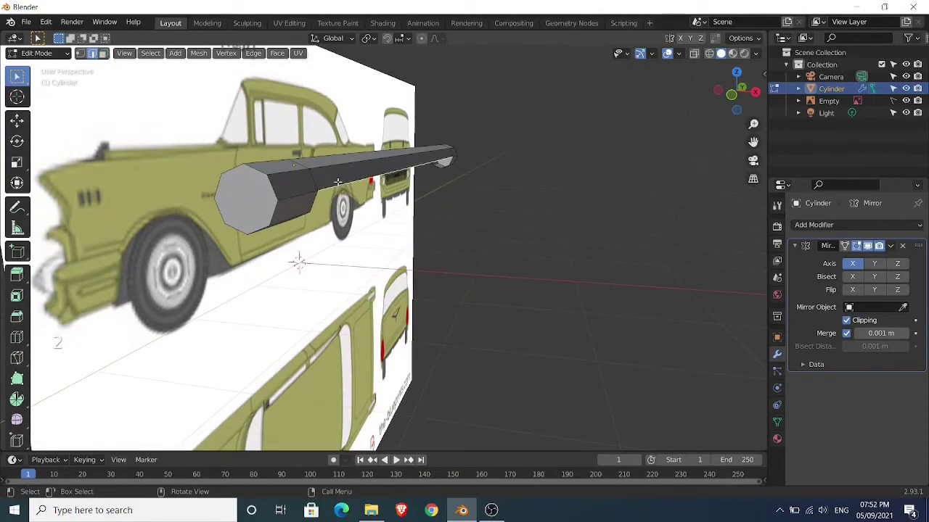
pyautogui.press('KP_3')
pyautogui.keyDown('shift'); pyautogui.moveTo(283, 242); pyautogui.dragTo(471, 227, button='middle'); pyautogui.keyUp('shift')
pyautogui.scroll(2, 379, 225)
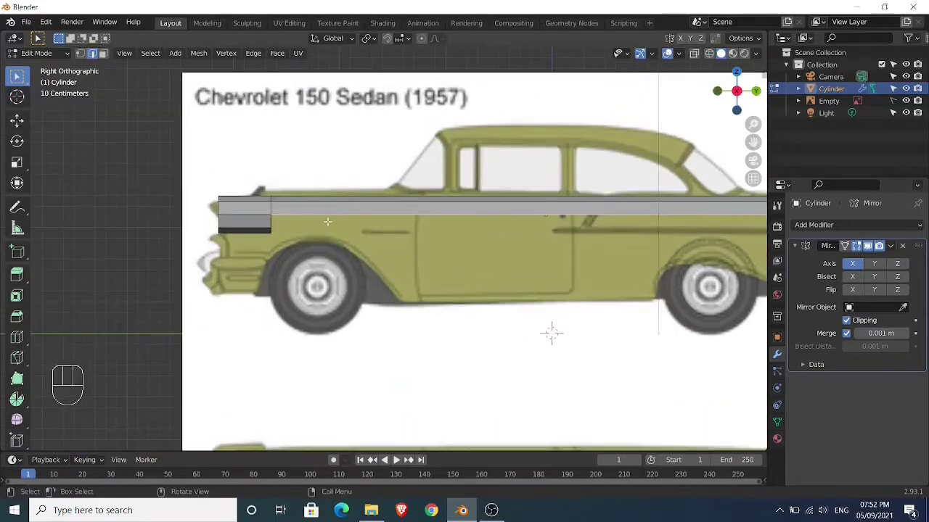
pyautogui.press('3')
pyautogui.moveTo(274, 224); pyautogui.dragTo(380, 212, button='middle')
pyautogui.keyDown('shift'); pyautogui.click(435, 212); pyautogui.keyUp('shift')
pyautogui.keyDown('shift'); pyautogui.click(380, 213); pyautogui.keyUp('shift')
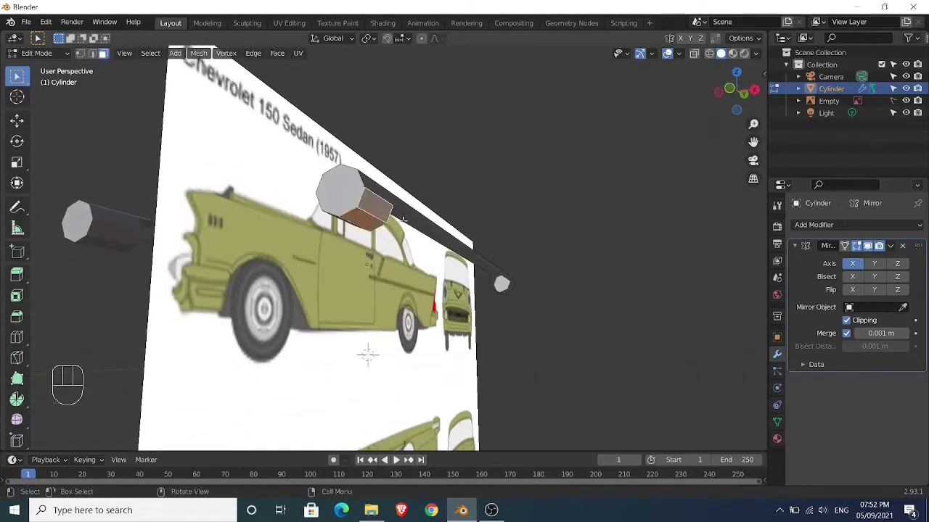
pyautogui.keyDown('shift'); pyautogui.click(508, 289); pyautogui.keyUp('shift')
pyautogui.keyDown('shift'); pyautogui.moveTo(510, 288); pyautogui.dragTo(443, 270, button='middle'); pyautogui.keyUp('shift')
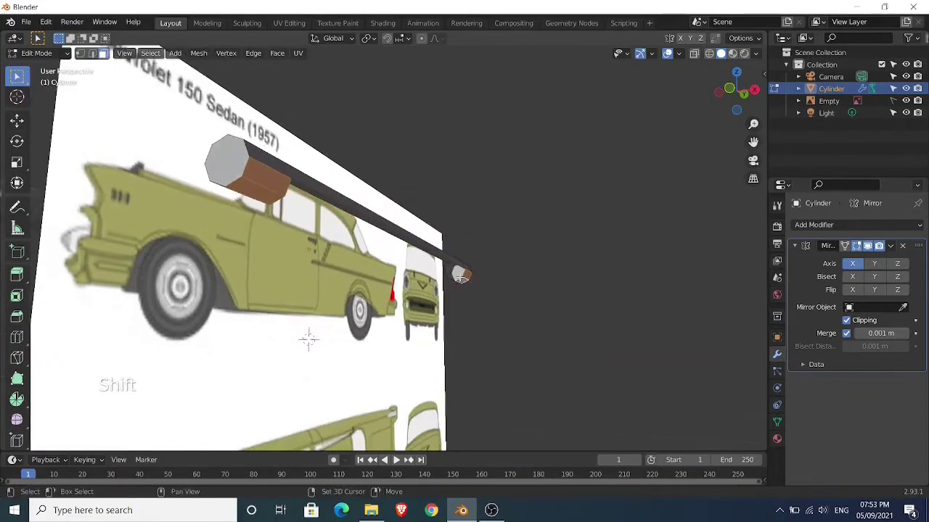
pyautogui.scroll(5, 501, 286)
pyautogui.keyDown('shift'); pyautogui.moveTo(576, 302); pyautogui.dragTo(480, 298, button='middle'); pyautogui.keyUp('shift')
pyautogui.press('x')
pyautogui.click(480, 300)
# - Extrude the bar's outer lower edges from front to rear about -0.764 m along Z to form the car's side panel
pyautogui.moveTo(479, 298); pyautogui.dragTo(293, 270, button='middle')
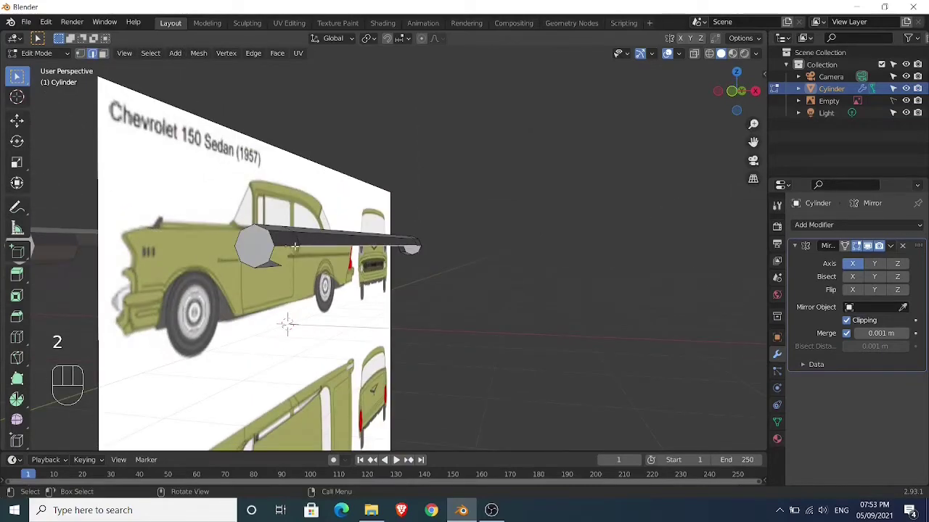
pyautogui.moveTo(497, 265); pyautogui.dragTo(587, 268, button='middle')
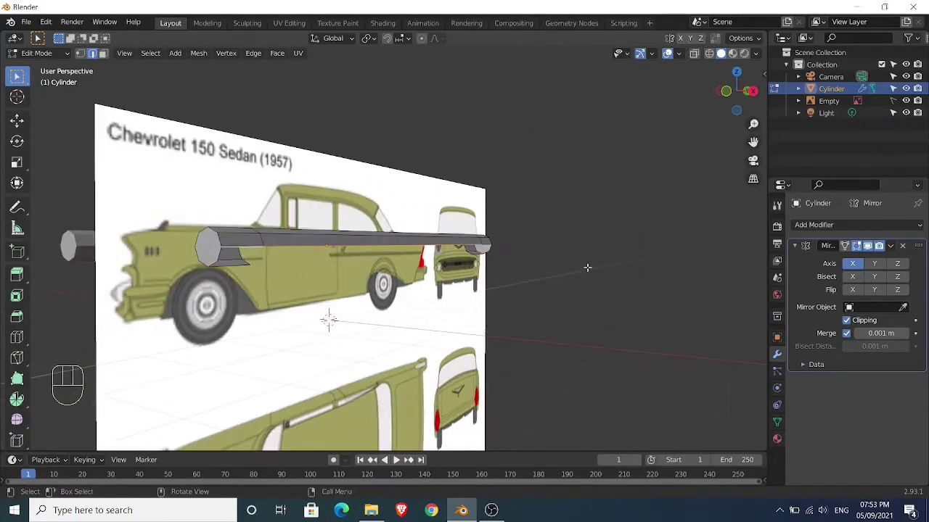
pyautogui.keyDown('shift'); pyautogui.moveTo(587, 267); pyautogui.dragTo(483, 278); pyautogui.keyUp('shift')
pyautogui.scroll(4, 483, 278)
pyautogui.keyDown('shift'); pyautogui.click(421, 251); pyautogui.keyUp('shift')
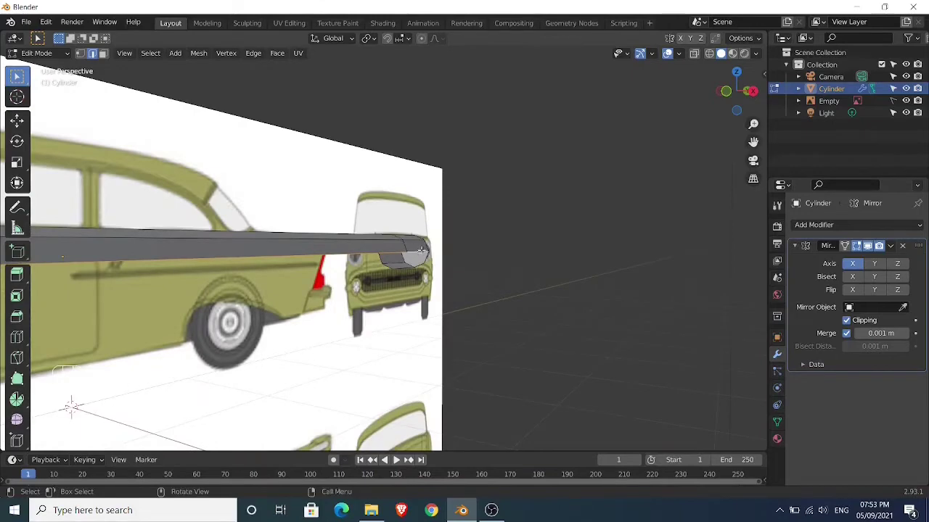
pyautogui.press('KP_3')
pyautogui.keyDown('shift'); pyautogui.moveTo(409, 331); pyautogui.dragTo(422, 320, button='middle'); pyautogui.keyUp('shift')
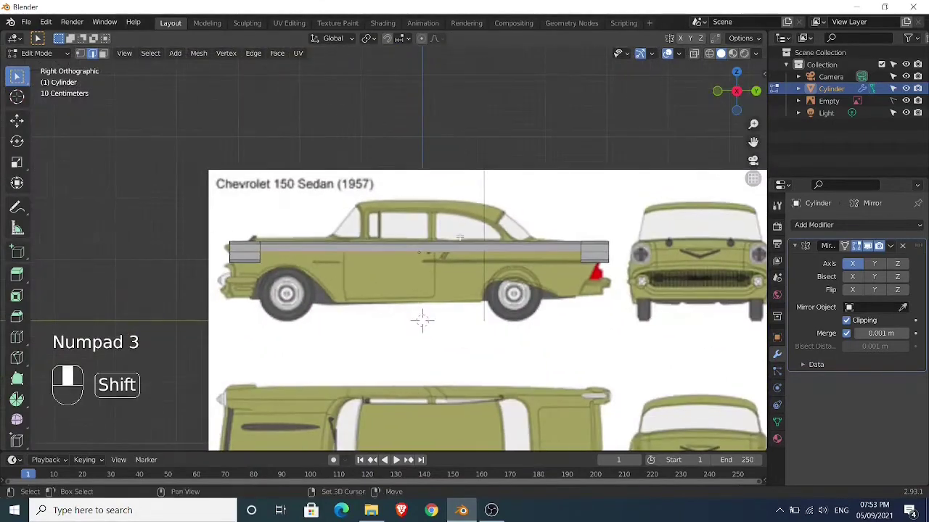
pyautogui.press('e')
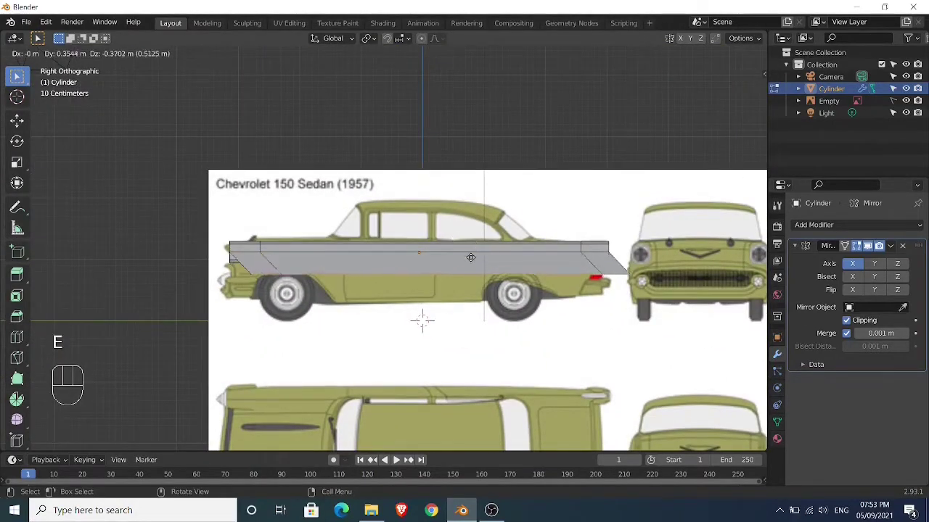
pyautogui.press('z')
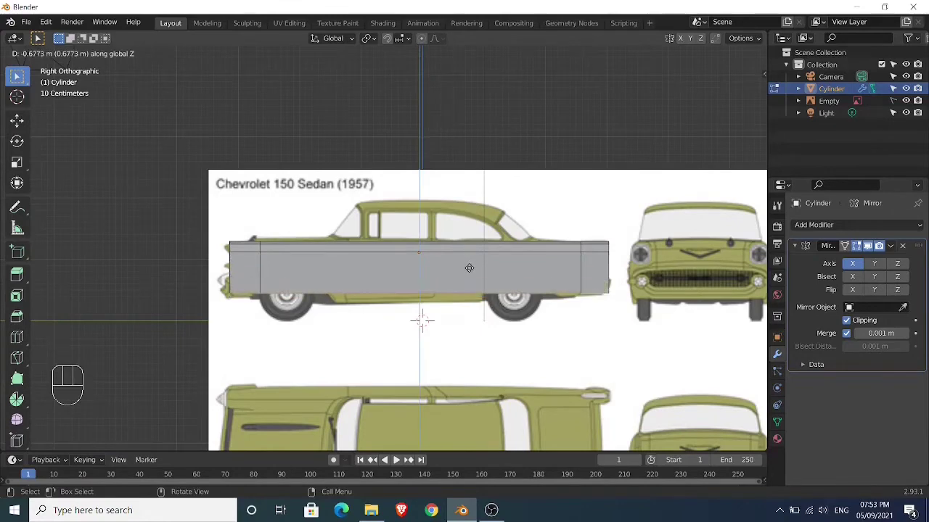
pyautogui.click(469, 272)
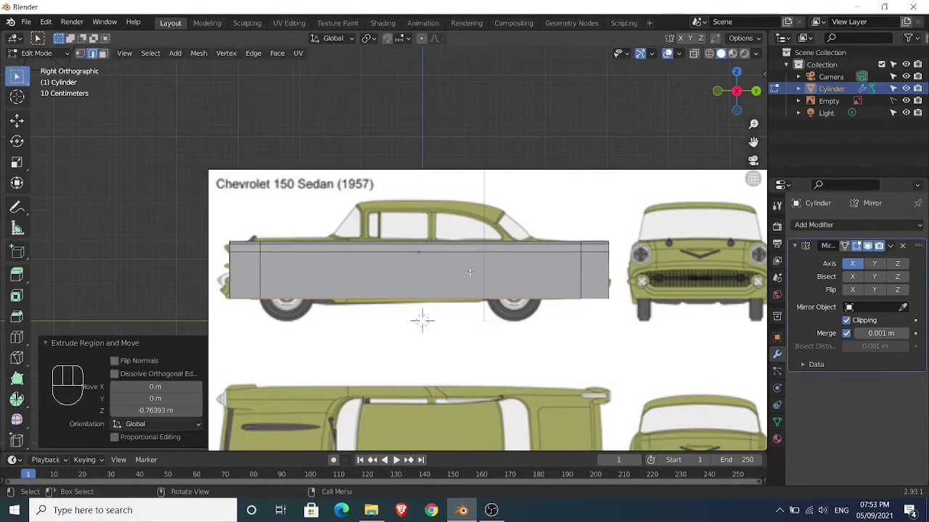
# - Extrude the inner edge of the bar's middle section along X to the mirror plane, forming a flat panel between both bars
pyautogui.moveTo(318, 259); pyautogui.dragTo(379, 230, button='middle')
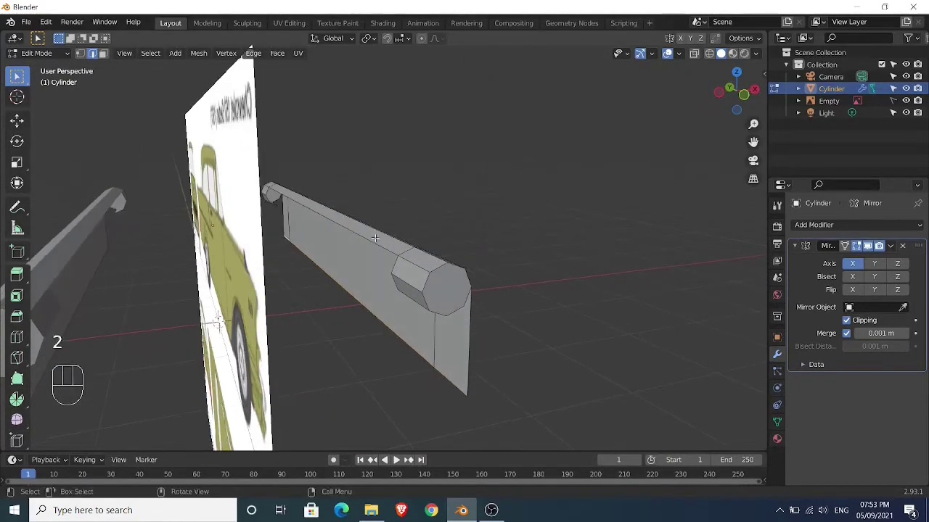
pyautogui.click(377, 242)
pyautogui.press('KP_7')
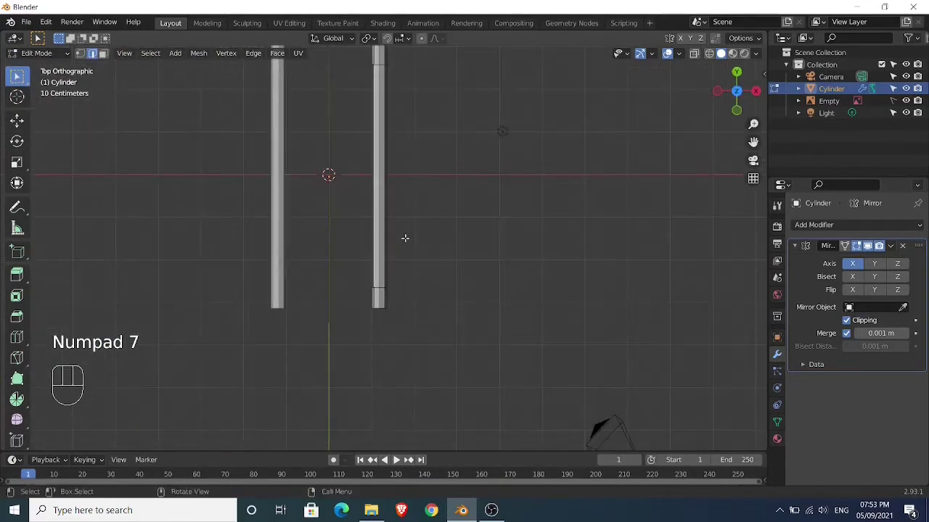
pyautogui.press('e')
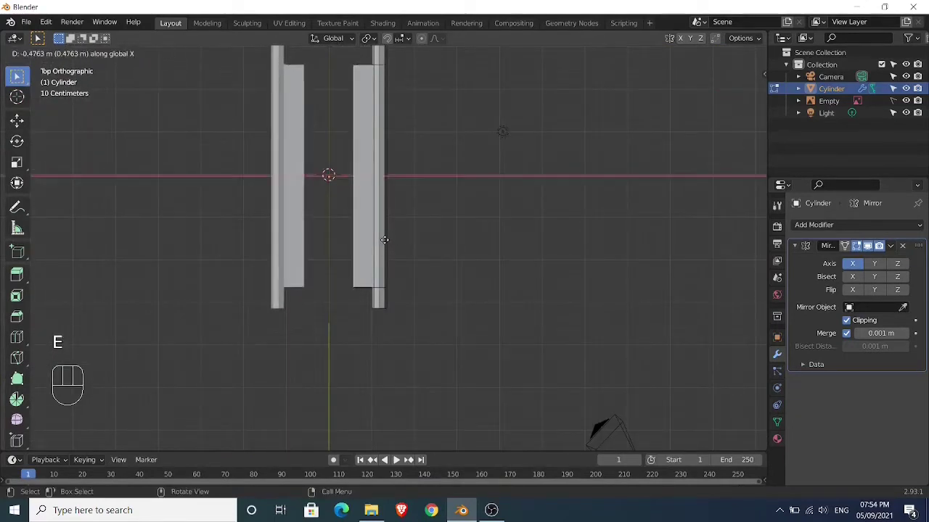
pyautogui.click(313, 239)
pyautogui.moveTo(313, 239); pyautogui.dragTo(380, 210, button='middle')
pyautogui.keyDown('shift'); pyautogui.moveTo(440, 225); pyautogui.dragTo(400, 196, button='middle'); pyautogui.keyUp('shift')
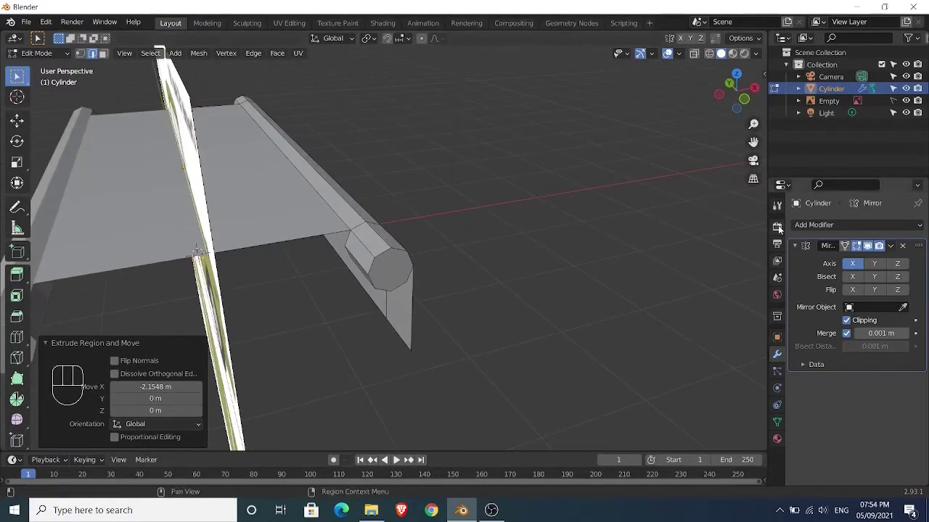
# - In Object Mode, hide the blueprint image Empty in perspective views
pyautogui.click(828, 102)
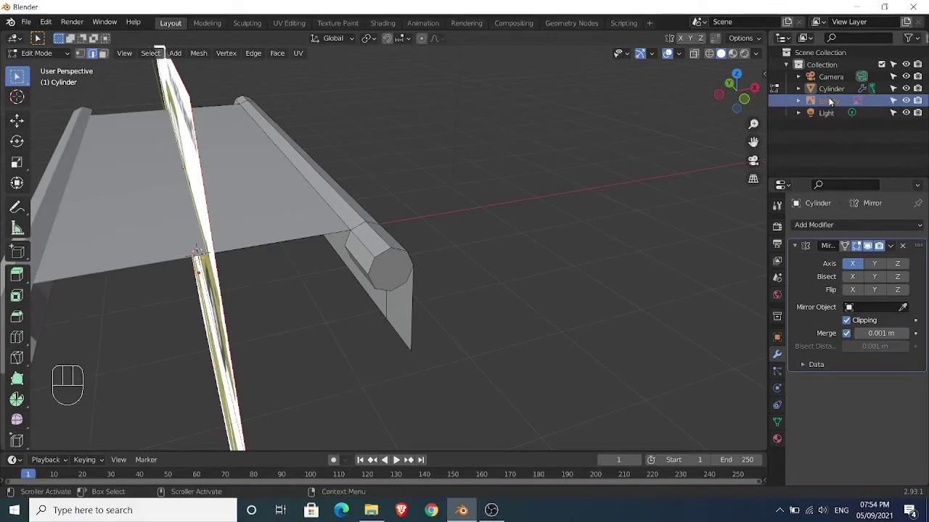
pyautogui.press('Tab')
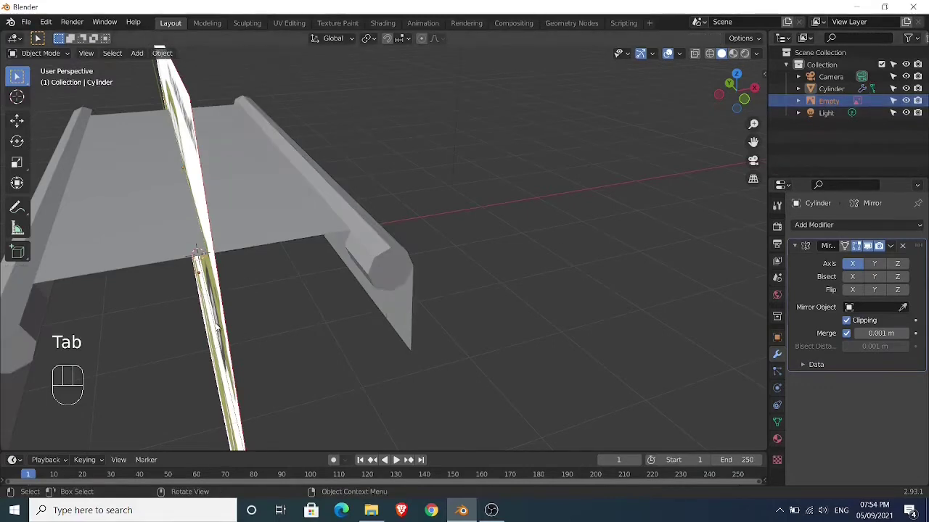
pyautogui.click(777, 390)
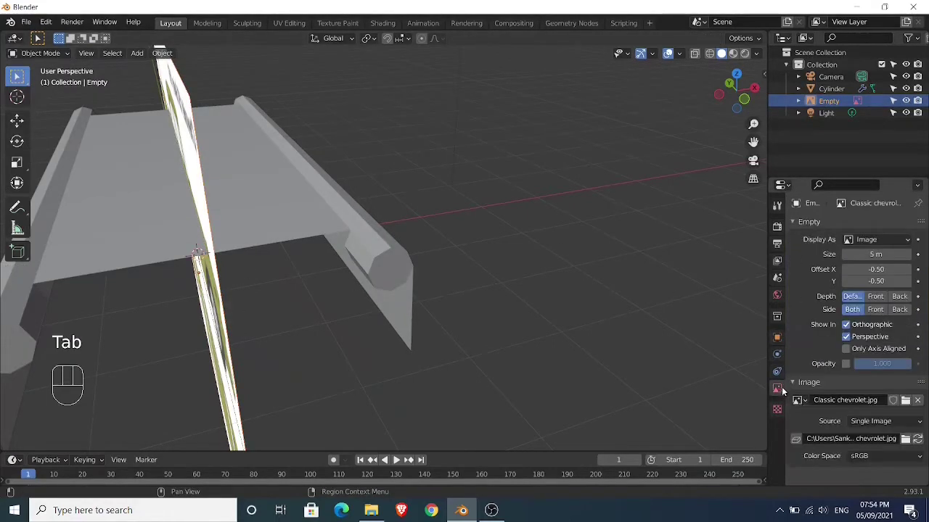
pyautogui.click(845, 337)
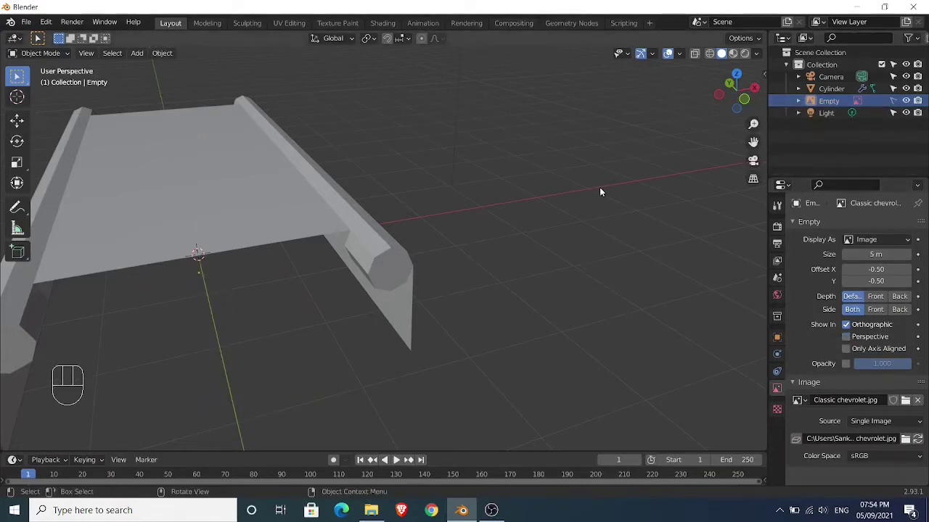
pyautogui.scroll(-1, 599, 189)
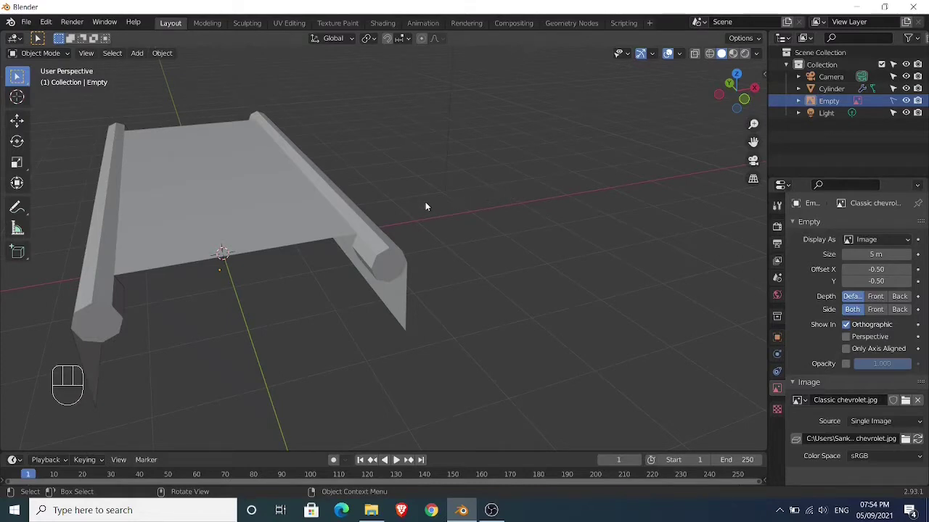
# - In the cylinder's Edit Mode, slide the open inner lower vertices of the front end section toward the front cap by a factor of about 0.692
pyautogui.moveTo(425, 205)
pyautogui.mouseDown(button='middle')
pyautogui.moveTo(500, 210)
pyautogui.moveTo(372, 228)
pyautogui.moveTo(379, 195)
pyautogui.moveTo(423, 219)
pyautogui.mouseUp(button='middle')
pyautogui.press('Tab')
pyautogui.click(319, 225)
pyautogui.press('Tab')
pyautogui.scroll(4, 334, 228)
pyautogui.press('1')
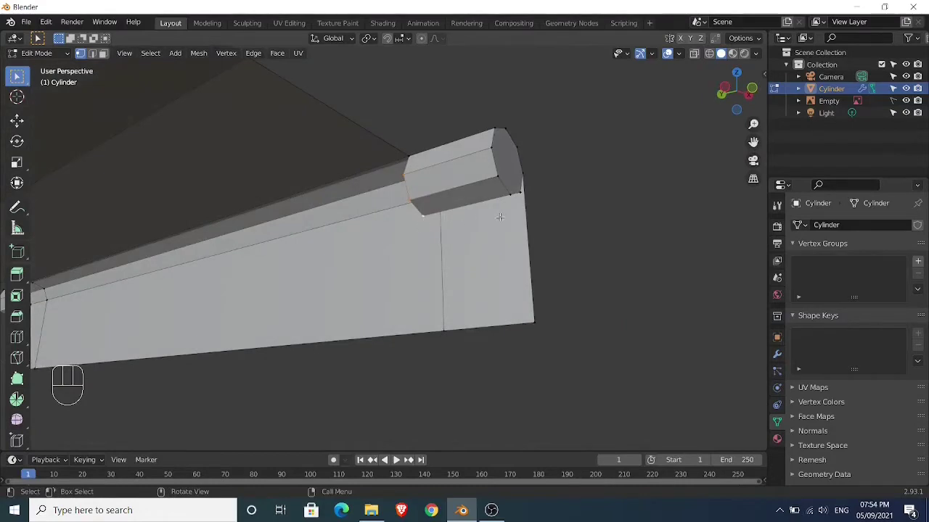
pyautogui.hotkey('shift', 'v')
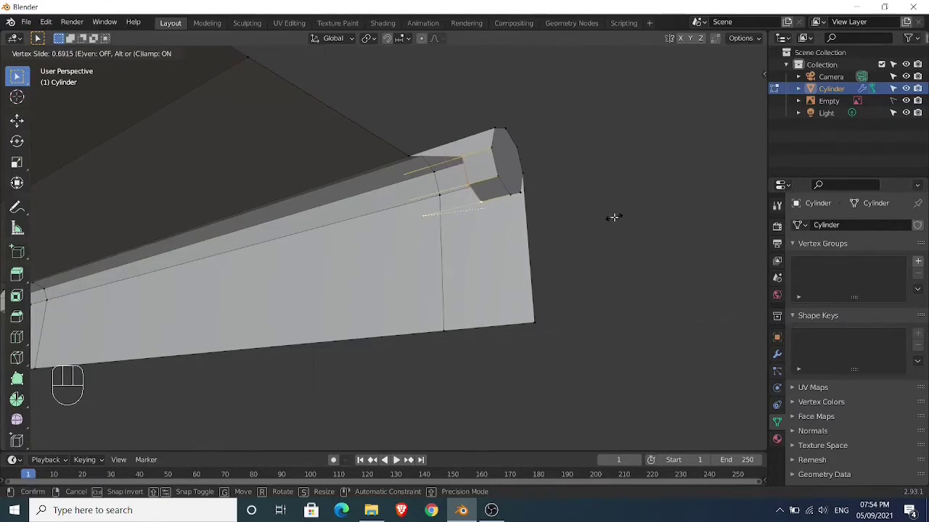
pyautogui.click(613, 216)
pyautogui.moveTo(613, 217); pyautogui.dragTo(549, 245, button='middle')
pyautogui.scroll(-1, 549, 245)
pyautogui.keyDown('shift'); pyautogui.moveTo(243, 293); pyautogui.dragTo(313, 231, button='middle'); pyautogui.keyUp('shift')
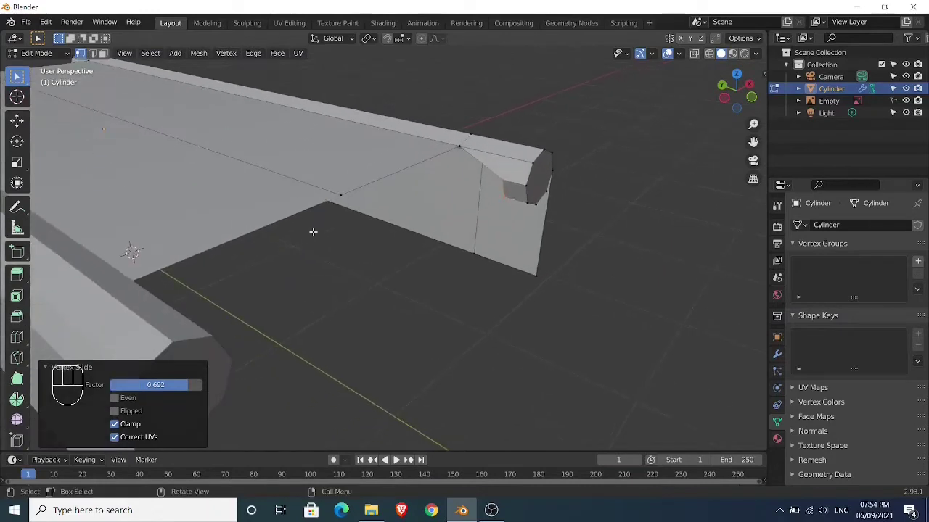
# - Set the snapping target to Vertex and enable Auto Merge Vertices
pyautogui.click(407, 39)
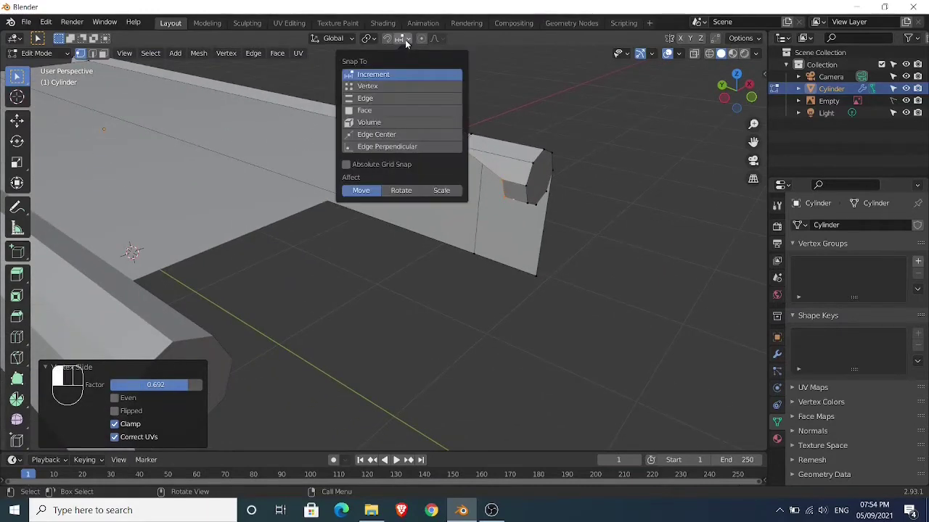
pyautogui.click(386, 87)
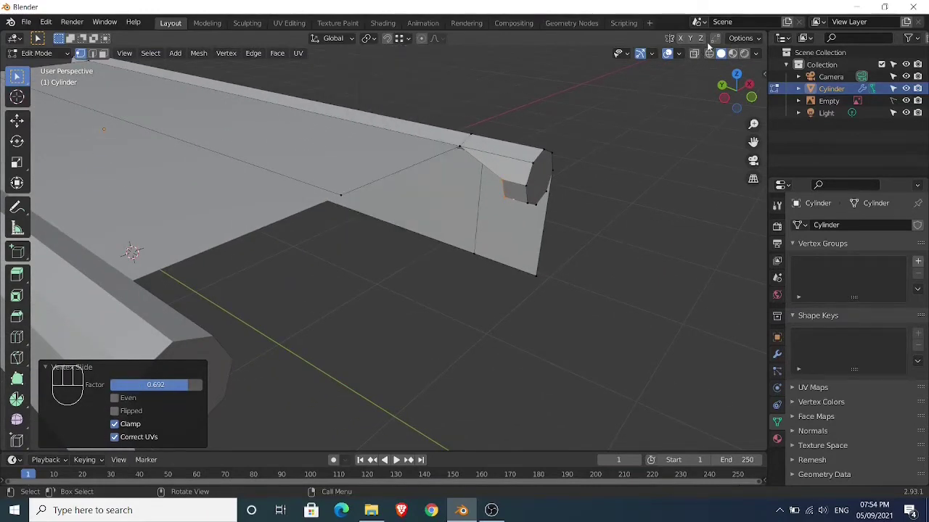
pyautogui.moveTo(514, 120); pyautogui.dragTo(415, 147, button='middle')
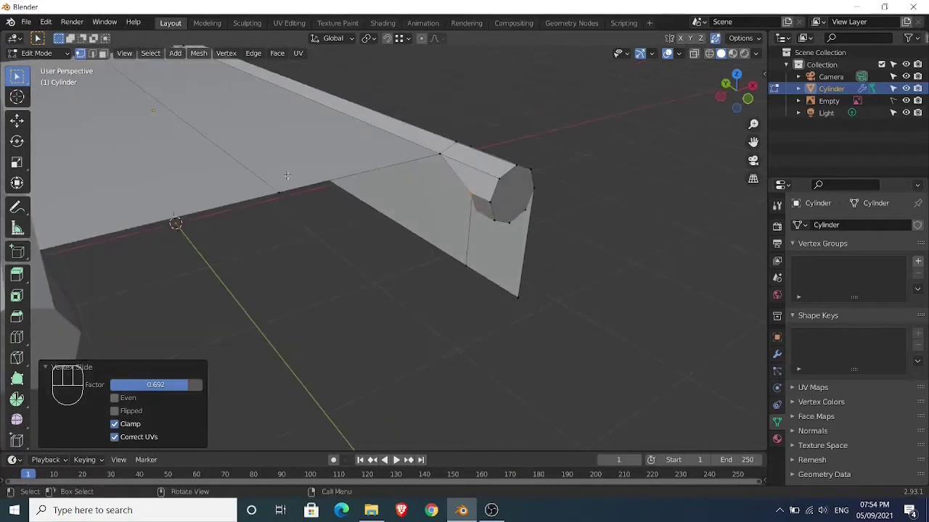
# - Extrude the flat panel's front edge forward and down, snapping it to the uppermost slid vertex of the front end section
pyautogui.click(282, 192)
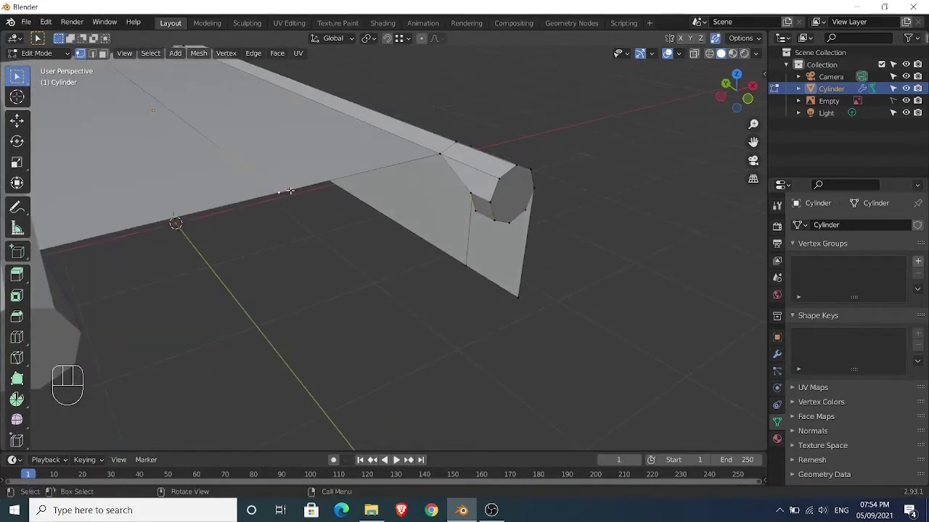
pyautogui.keyDown('shift'); pyautogui.click(440, 153); pyautogui.keyUp('shift')
pyautogui.press('e')
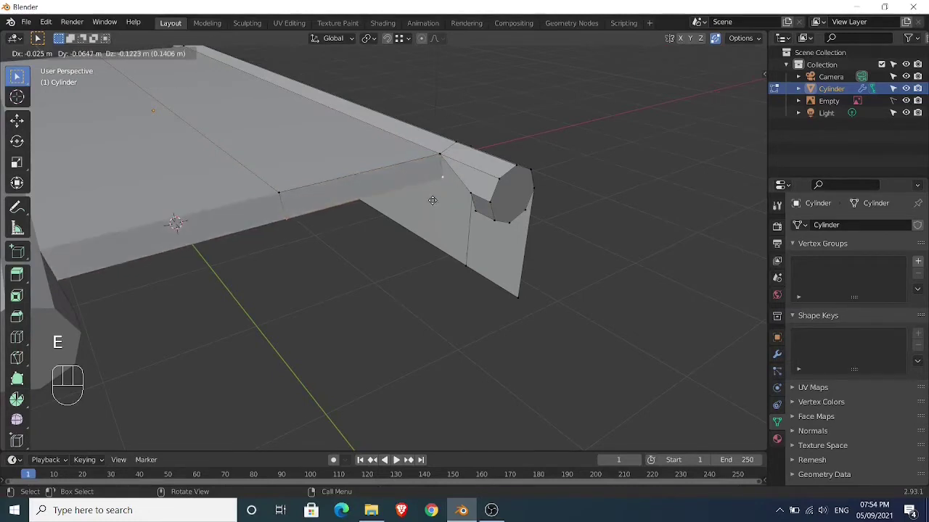
pyautogui.press('ctrl')
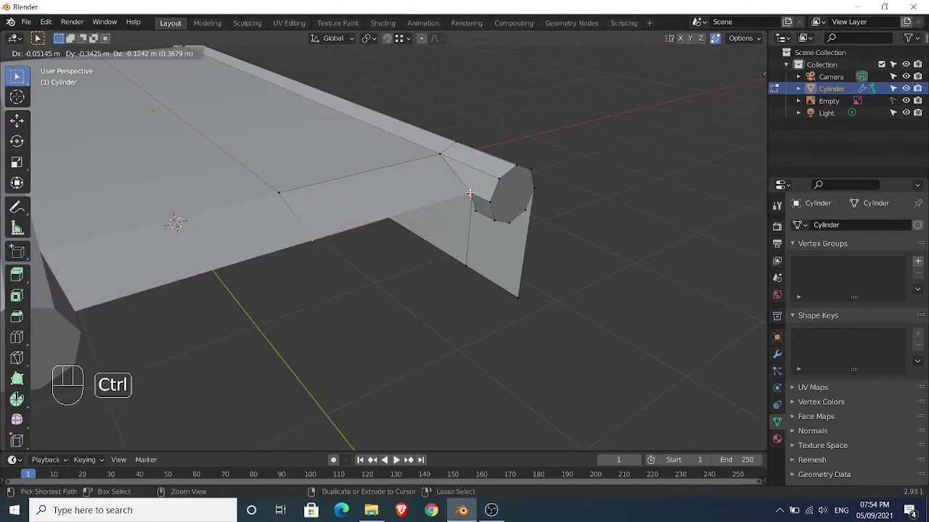
pyautogui.click(470, 193)
# - Extrude the panel's new front edge two more times, snapping each strip to the next lower vertex of the front end section
pyautogui.press('e')
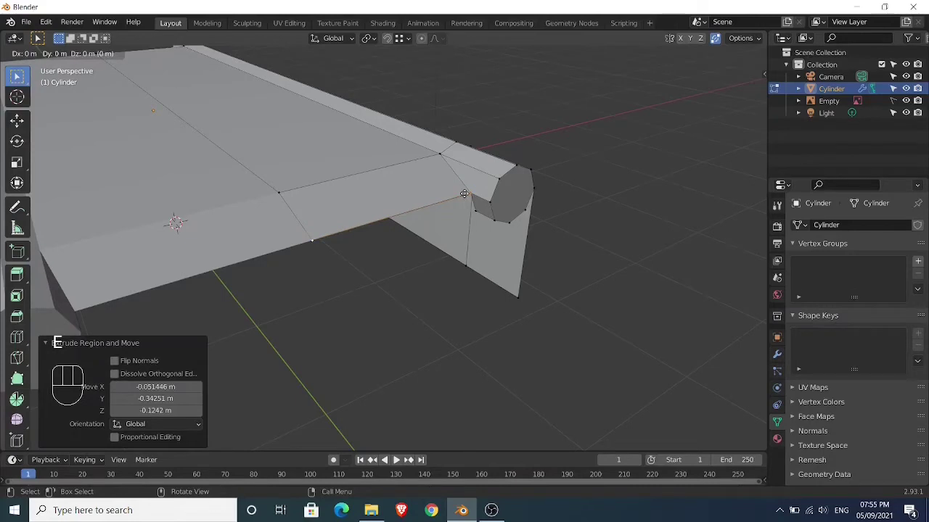
pyautogui.keyDown('ctrl'); pyautogui.click(471, 214); pyautogui.keyUp('ctrl')
pyautogui.moveTo(472, 213); pyautogui.dragTo(443, 176, button='middle')
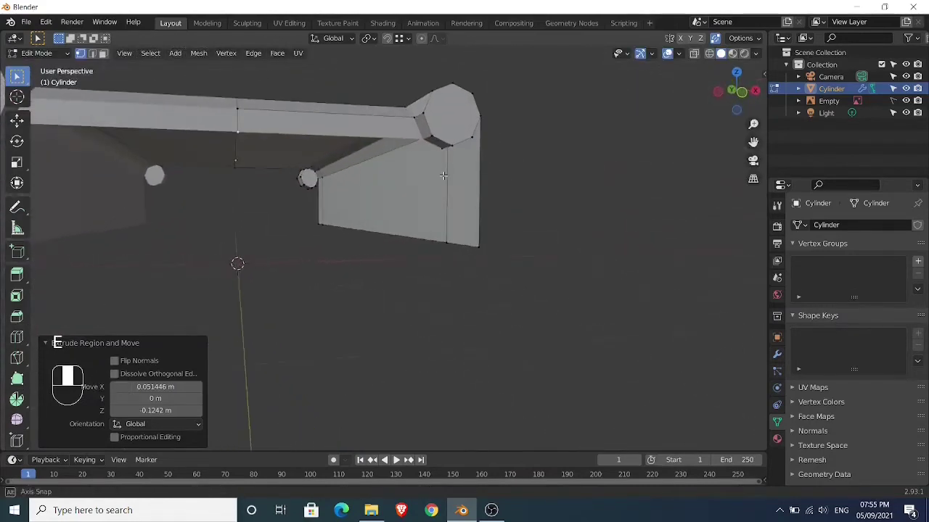
pyautogui.press('e')
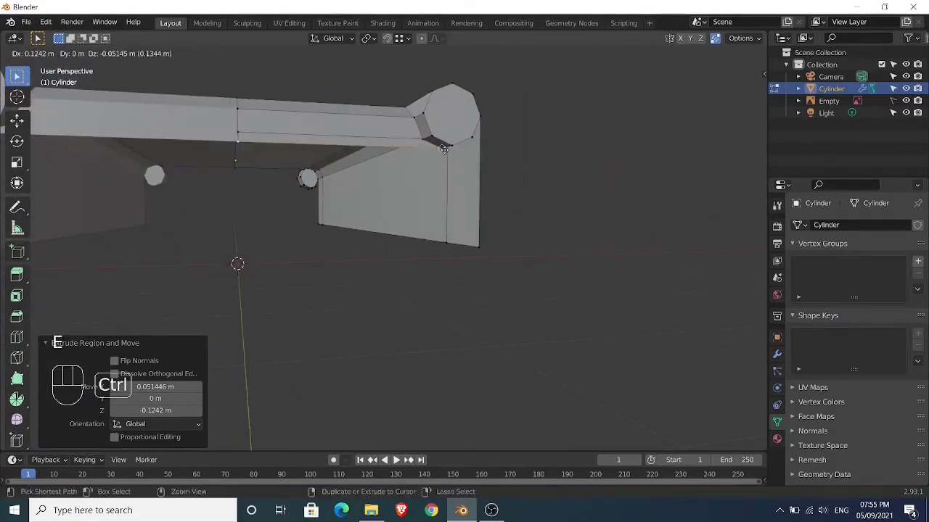
pyautogui.keyDown('ctrl'); pyautogui.click(444, 149); pyautogui.keyUp('ctrl')
# - Extrude the front cap's lower outer vertex 0.15279 m backward along Y, snapping it level with the front strip's corner vertex
pyautogui.moveTo(444, 149); pyautogui.dragTo(455, 271, button='middle')
pyautogui.click(432, 241)
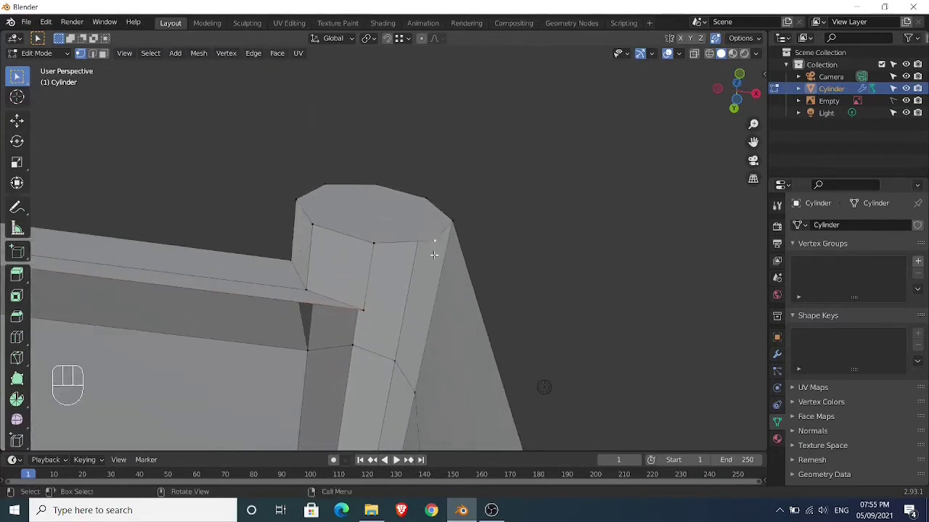
pyautogui.press('e')
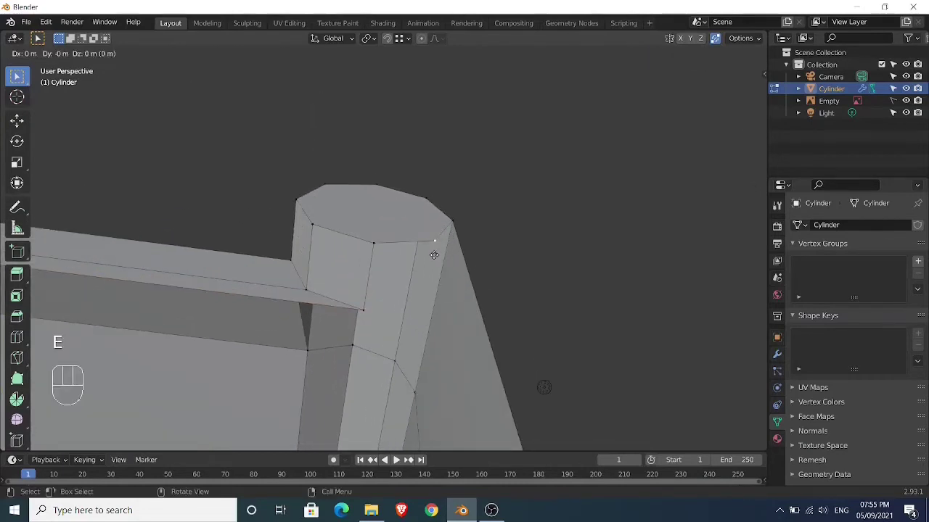
pyautogui.press('y')
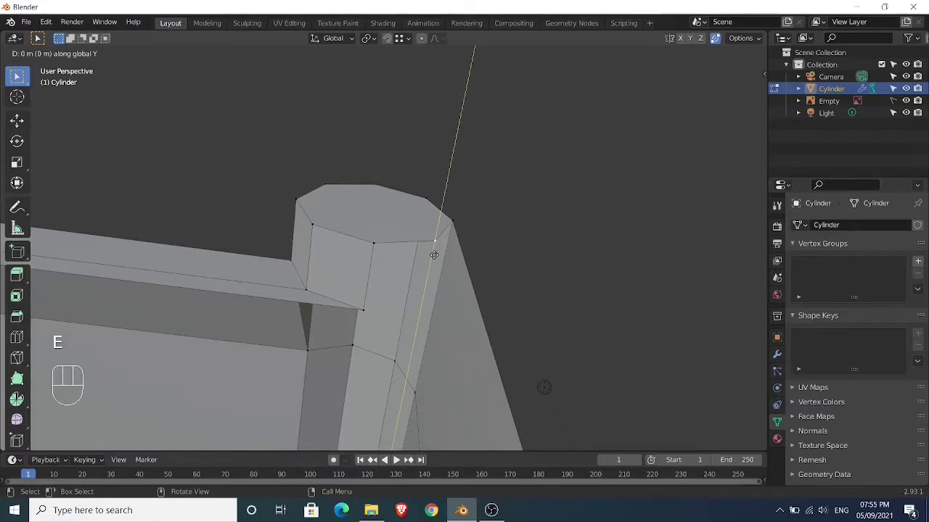
pyautogui.press('ctrl')
pyautogui.click(366, 309)
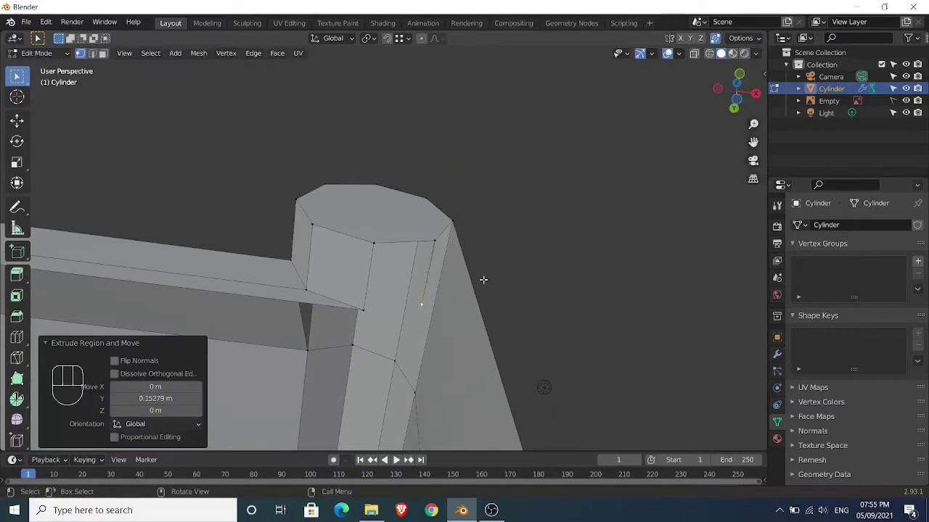
# - Fill a face between the cap's lower outer edge, the extruded vertex and the front strip's corner vertex
pyautogui.click(374, 243)
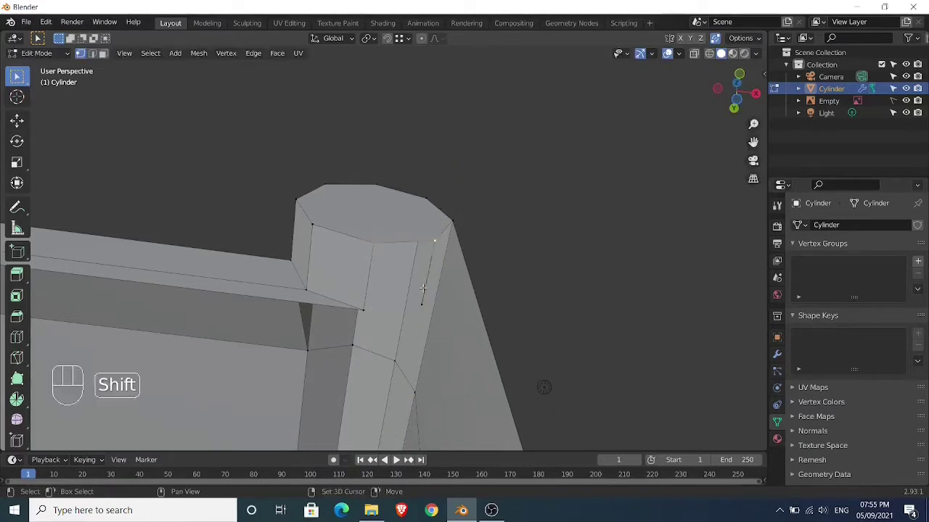
pyautogui.keyDown('shift'); pyautogui.click(360, 308); pyautogui.keyUp('shift')
pyautogui.press('f')
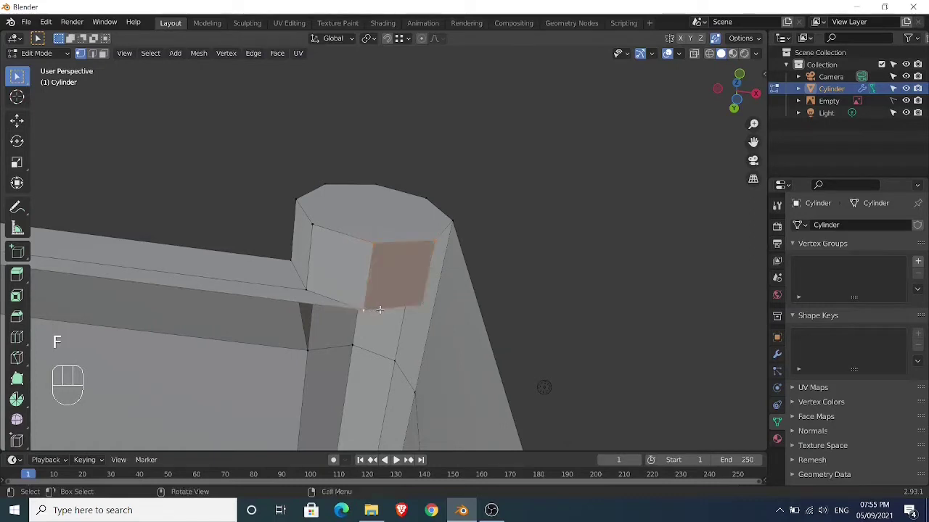
# - Add two evenly spaced horizontal loop cuts along the side panel without sliding them
pyautogui.moveTo(363, 311); pyautogui.dragTo(397, 366, button='middle')
pyautogui.press('ctrl')
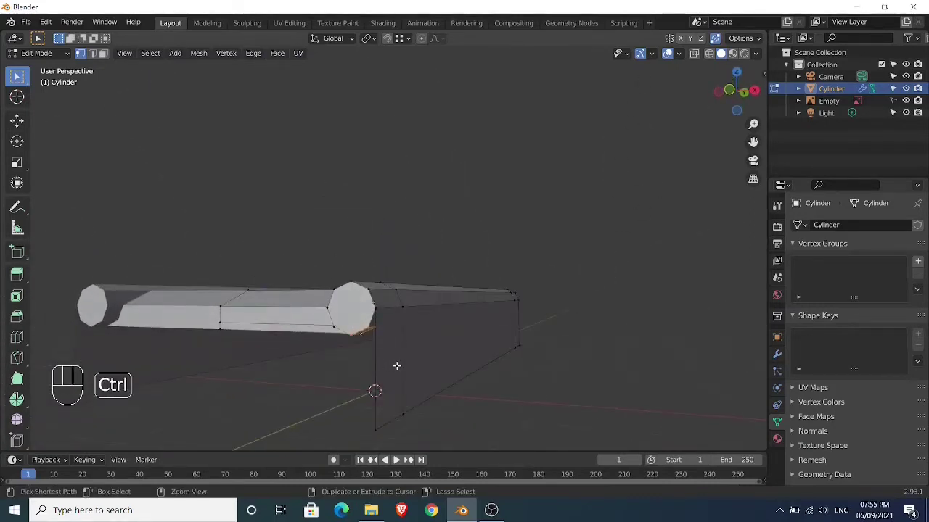
pyautogui.hotkey('ctrl', 'r')
pyautogui.scroll(1, 393, 363)
pyautogui.click(391, 365)
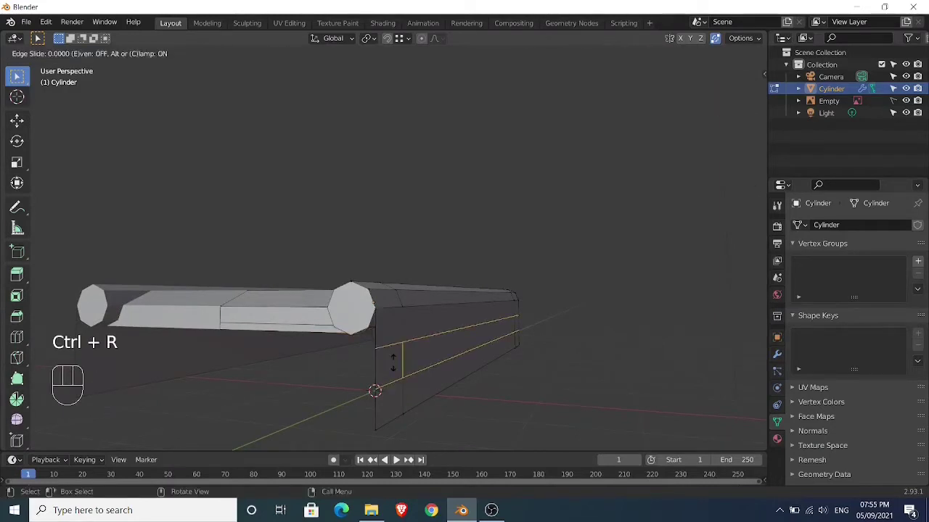
pyautogui.rightClick(391, 365)
# - Fill a face joining the front end section's lower outer edge to the side panel's front edge, down to the upper loop cut
pyautogui.moveTo(392, 365); pyautogui.dragTo(421, 272, button='middle')
pyautogui.moveTo(403, 233); pyautogui.dragTo(483, 269, button='middle')
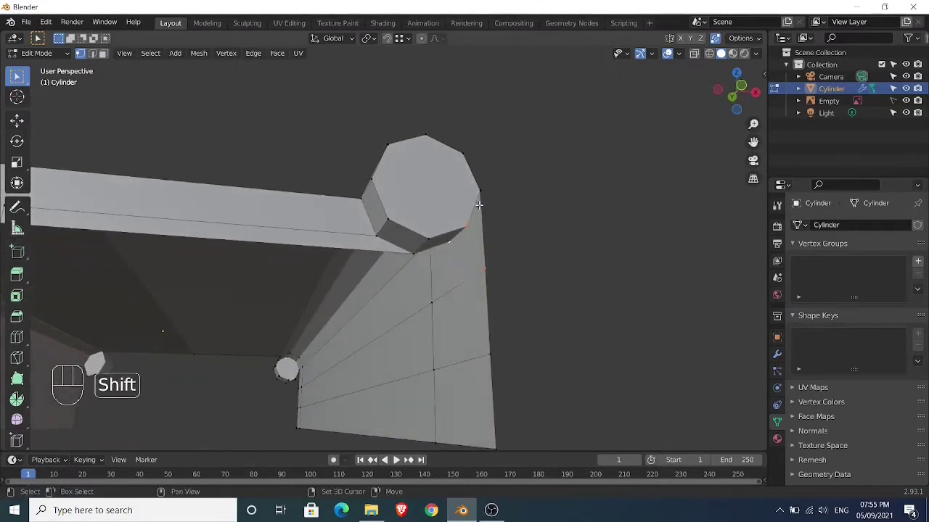
pyautogui.press('f')
pyautogui.moveTo(501, 242); pyautogui.dragTo(528, 252, button='middle')
pyautogui.scroll(2, 516, 283)
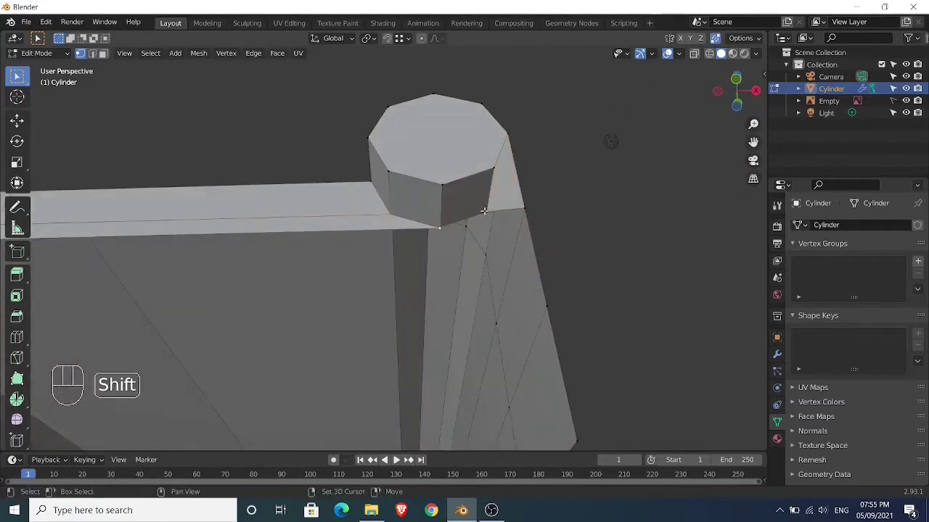
# - Move the three lower back vertices of the front end section -0.084758 m along Y, closer to the front cap
pyautogui.click(18, 121)
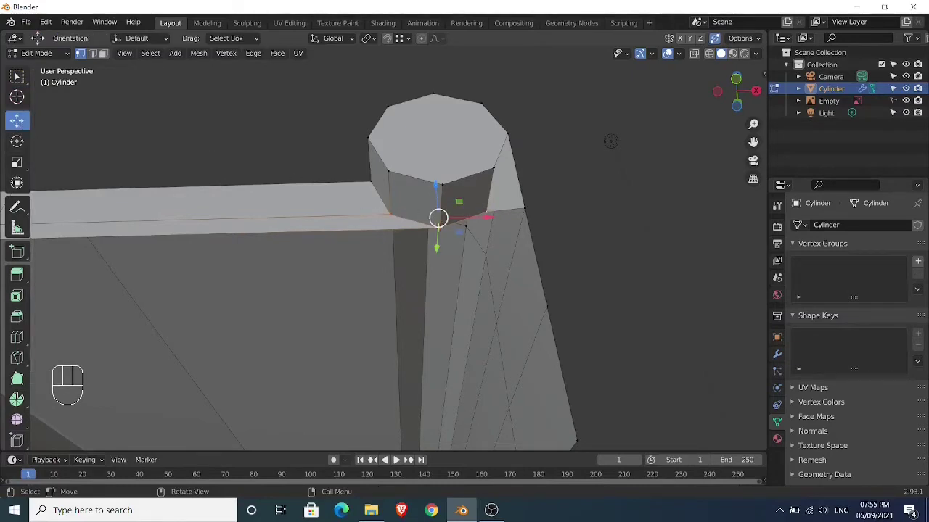
pyautogui.moveTo(435, 249); pyautogui.dragTo(438, 225)
pyautogui.moveTo(414, 242); pyautogui.dragTo(451, 246, button='middle')
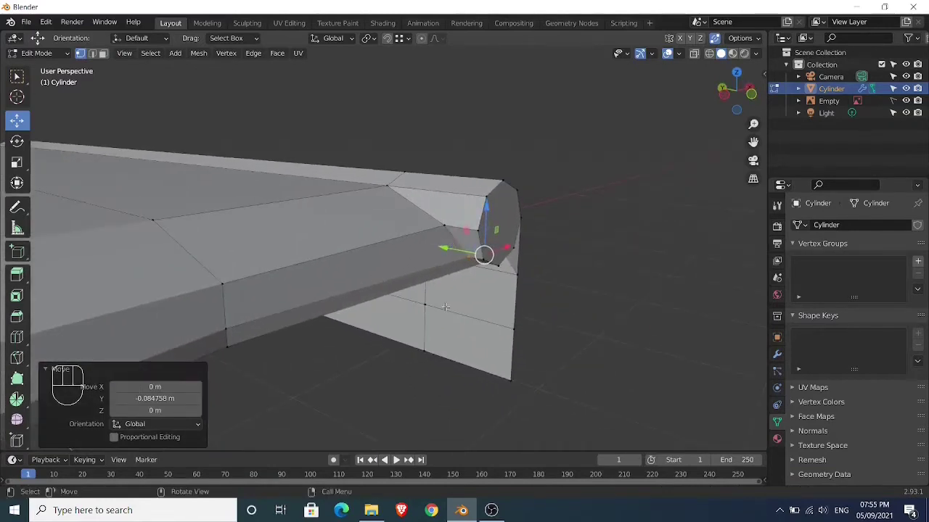
# - Extrude the front strip's lower edge 0.078997 m straight down along Z, snapping it level with the side panel's upper loop cut
pyautogui.keyDown('shift'); pyautogui.moveTo(542, 306); pyautogui.dragTo(351, 206, button='middle'); pyautogui.keyUp('shift')
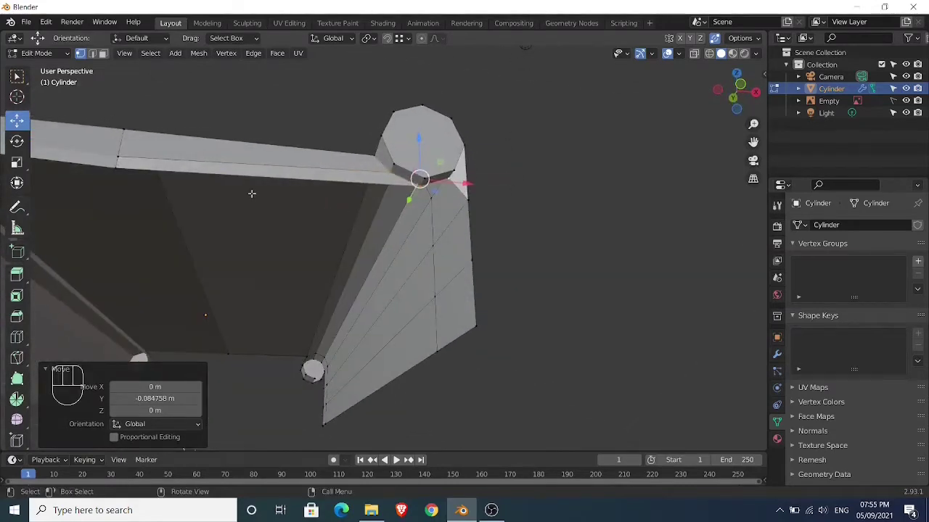
pyautogui.click(116, 171)
pyautogui.keyDown('shift'); pyautogui.click(421, 181); pyautogui.keyUp('shift')
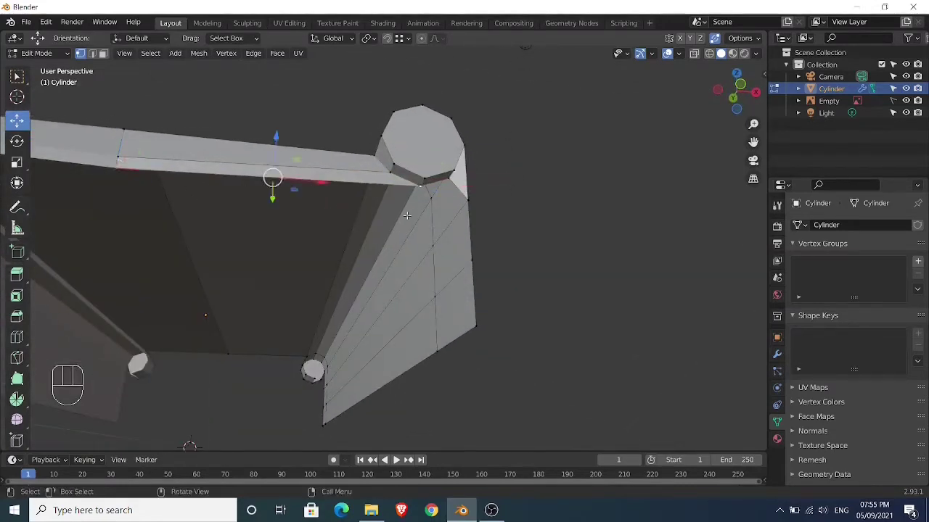
pyautogui.moveTo(420, 181); pyautogui.dragTo(395, 227, button='middle')
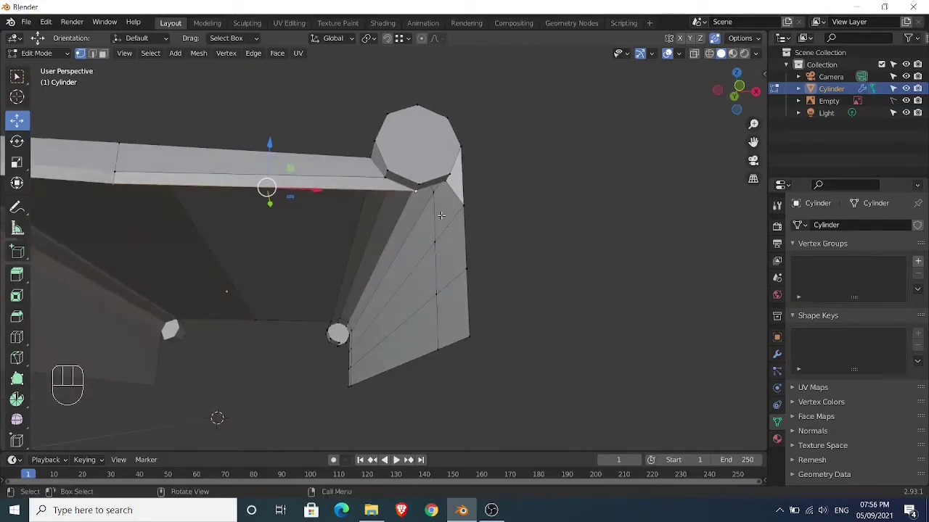
pyautogui.press('e')
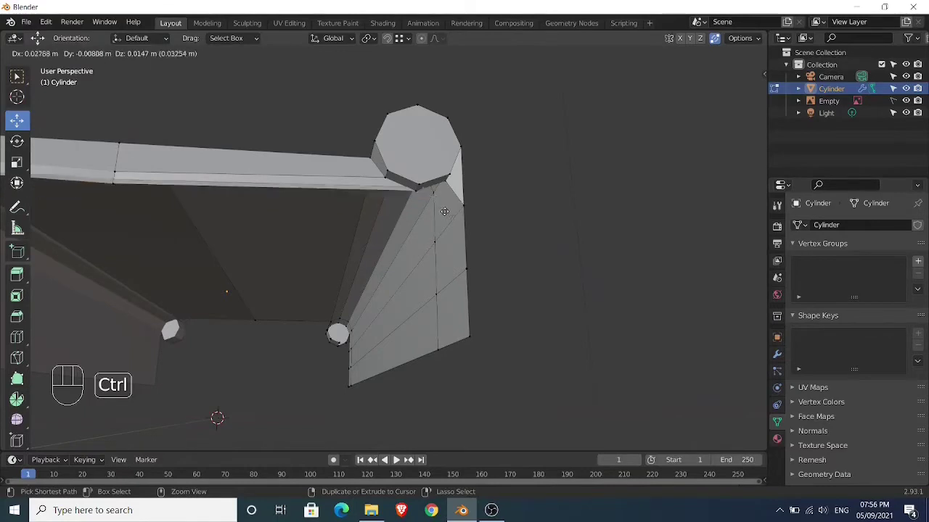
pyautogui.press('z')
pyautogui.keyDown('ctrl'); pyautogui.click(460, 207); pyautogui.keyUp('ctrl')
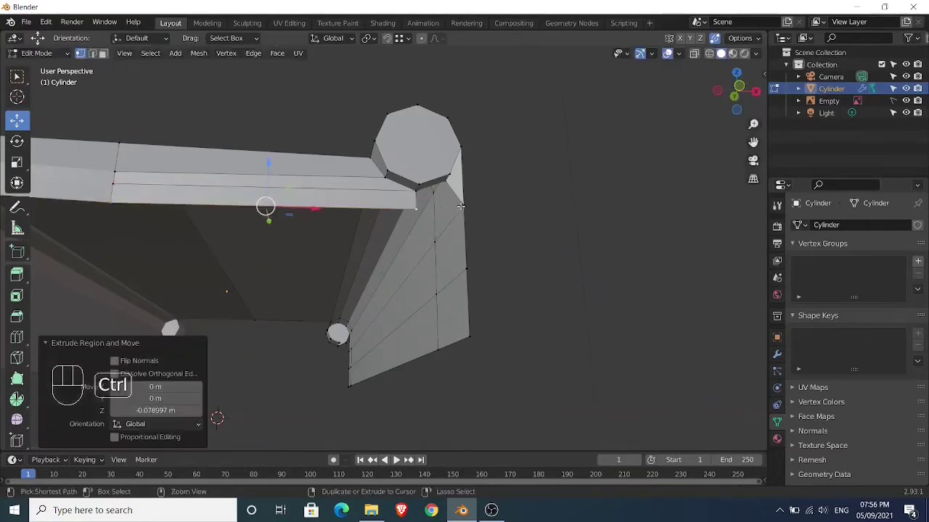
# - Fill the corner face between the end section's bottom vertices, the new strip's end and the side panel's upper loop vertex
pyautogui.click(415, 193)
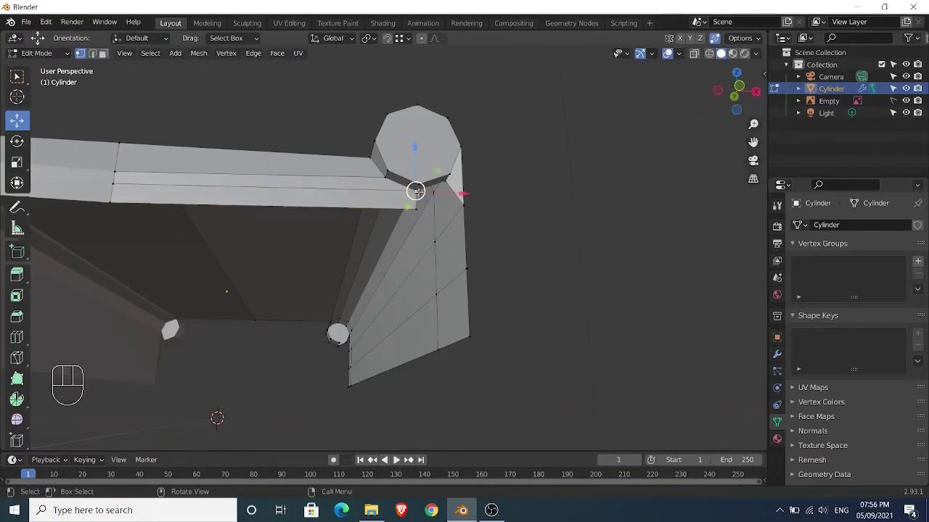
pyautogui.keyDown('shift'); pyautogui.click(462, 198); pyautogui.keyUp('shift')
pyautogui.keyDown('shift'); pyautogui.click(419, 209); pyautogui.keyUp('shift')
pyautogui.press('f')
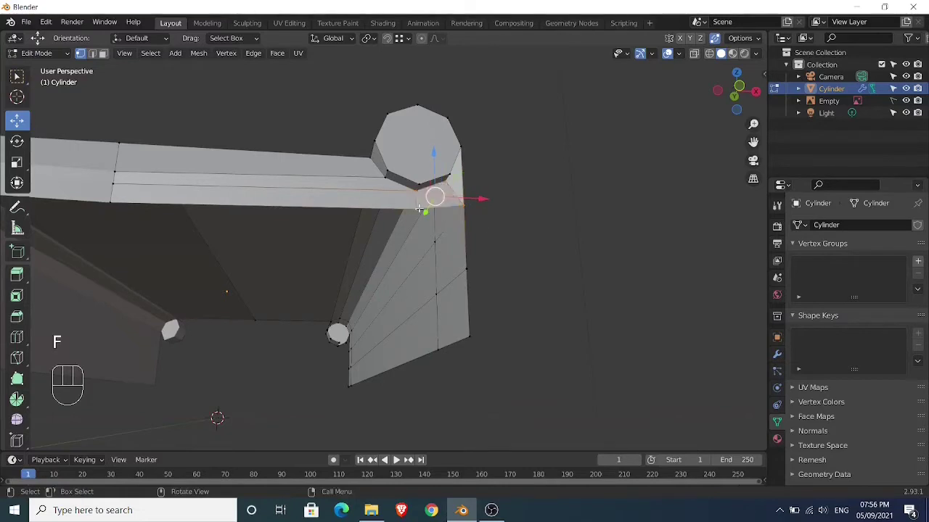
# - Extrude the whole front lower edge down twice, snapping first to the side panel's lower loop cut and again to its bottom corner
pyautogui.moveTo(419, 209); pyautogui.dragTo(257, 224, button='middle')
pyautogui.click(203, 230)
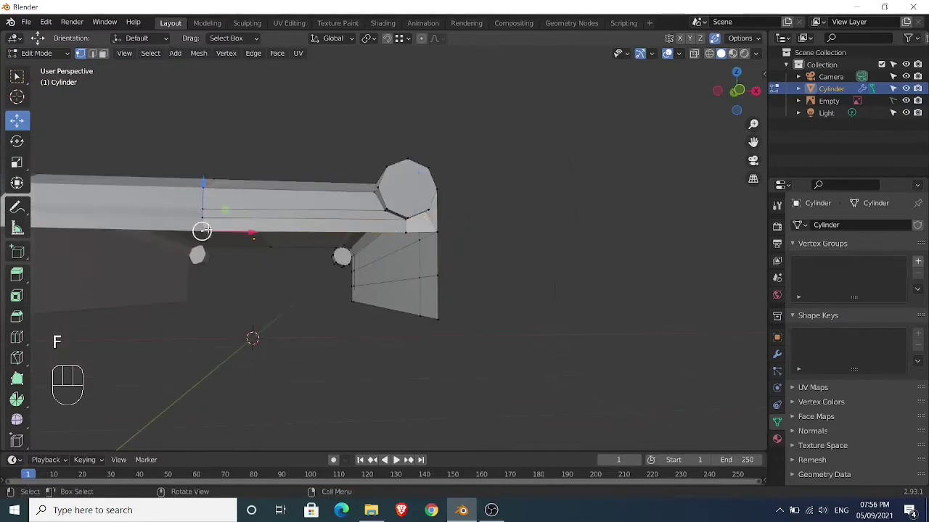
pyautogui.keyDown('ctrl'); pyautogui.click(436, 232); pyautogui.keyUp('ctrl')
pyautogui.moveTo(436, 232)
pyautogui.mouseDown(button='middle')
pyautogui.moveTo(423, 252)
pyautogui.moveTo(434, 243)
pyautogui.mouseUp(button='middle')
pyautogui.press('KP_1')
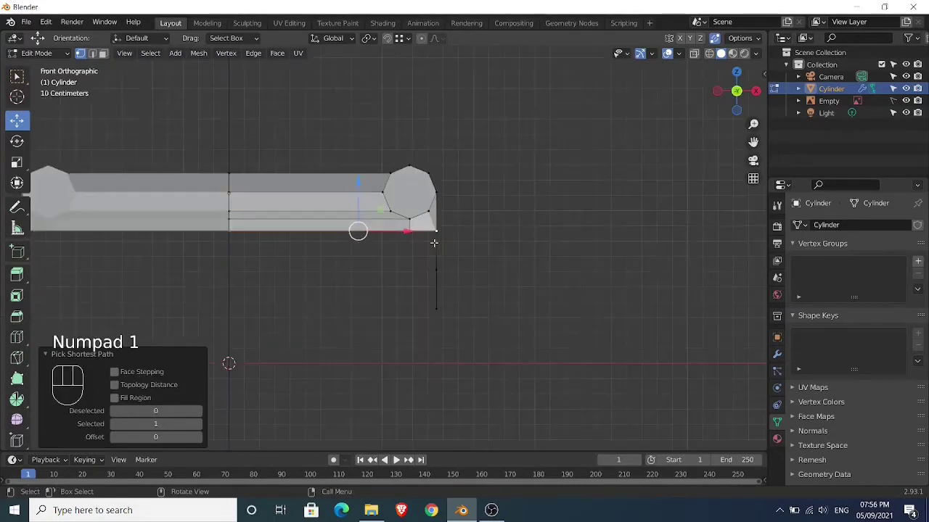
pyautogui.scroll(4, 434, 243)
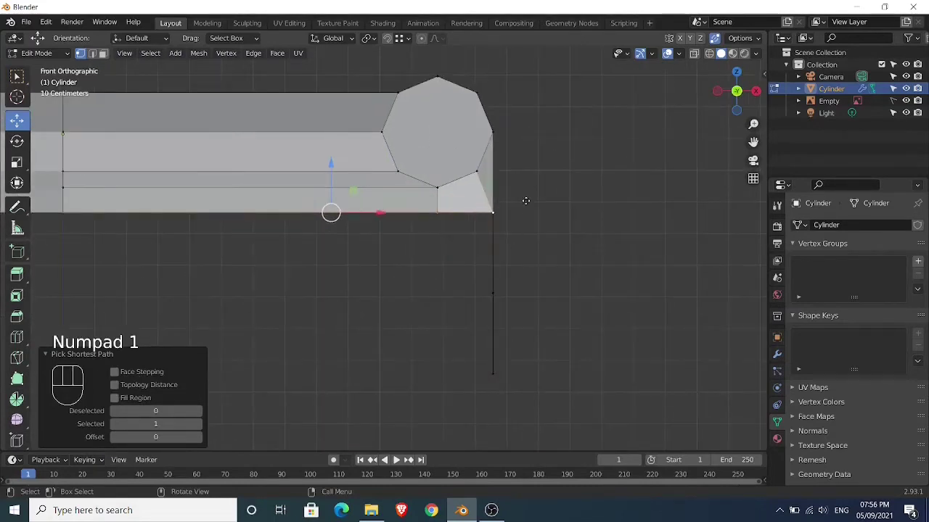
pyautogui.press('e')
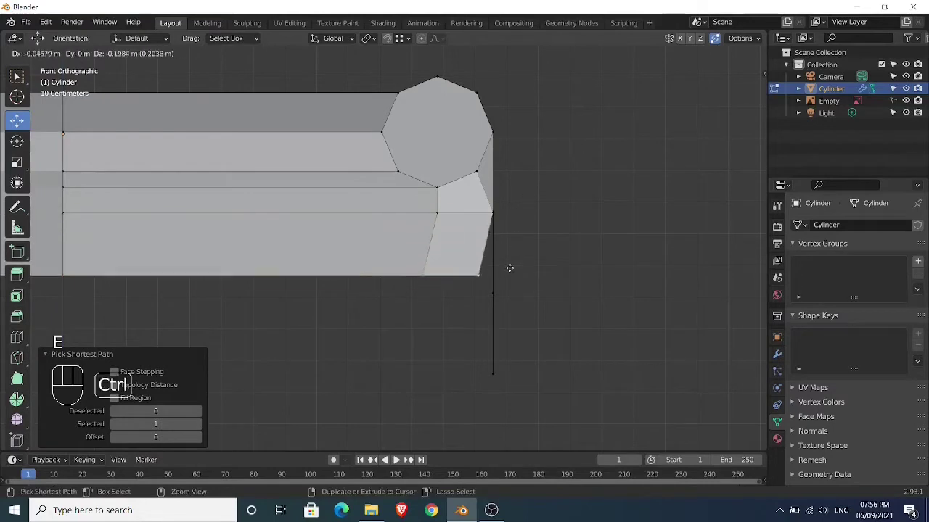
pyautogui.click(501, 288)
pyautogui.press('e')
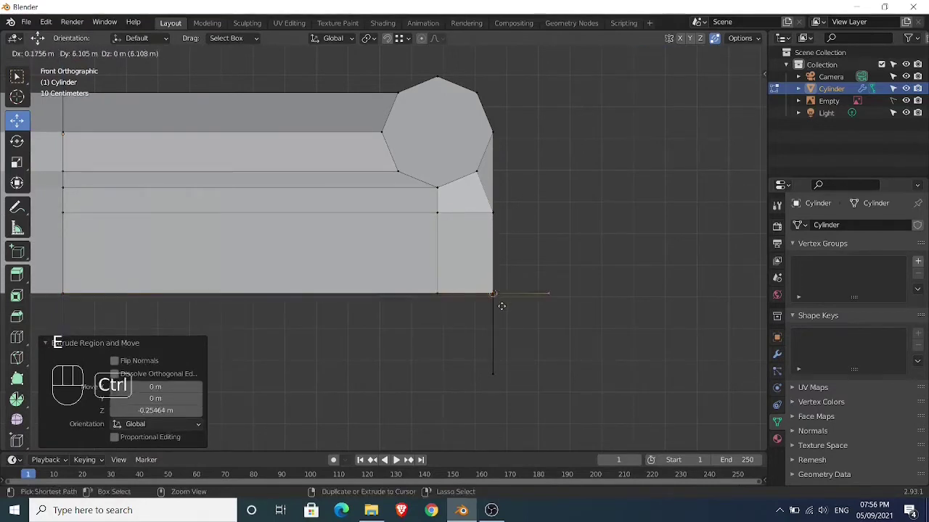
pyautogui.click(497, 371)
# - Switch to Object Mode and examine the body with its closed front surfaces
pyautogui.scroll(-2, 518, 321)
pyautogui.moveTo(518, 322); pyautogui.dragTo(567, 354, button='middle')
pyautogui.press('Tab')
pyautogui.scroll(3, 460, 315)
pyautogui.press('Tab')
pyautogui.press('Tab')
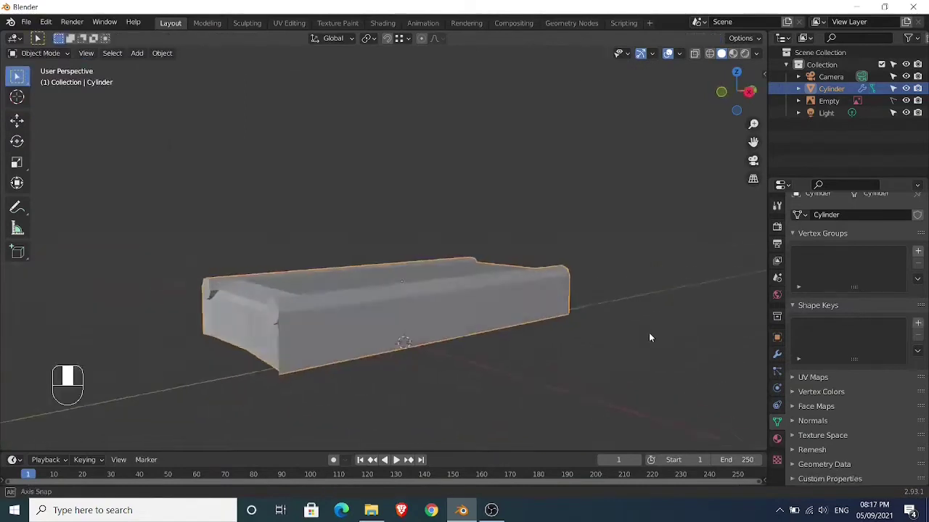
pyautogui.moveTo(648, 332); pyautogui.dragTo(467, 326, button='middle')
# - In Edit Mode, move the open inner lower vertices of the rear end section 0.29378 m along Y toward the rear cap
pyautogui.press('Tab')
pyautogui.scroll(1, 529, 323)
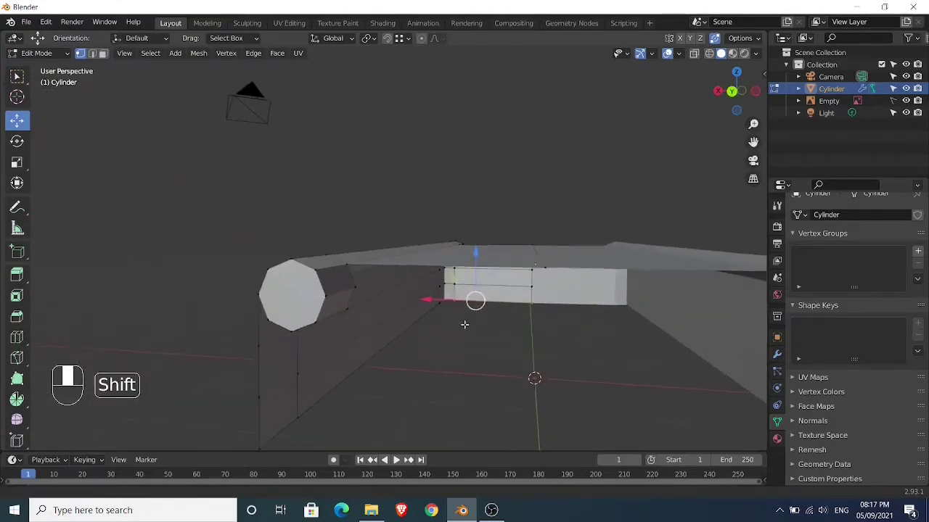
pyautogui.press('shift')
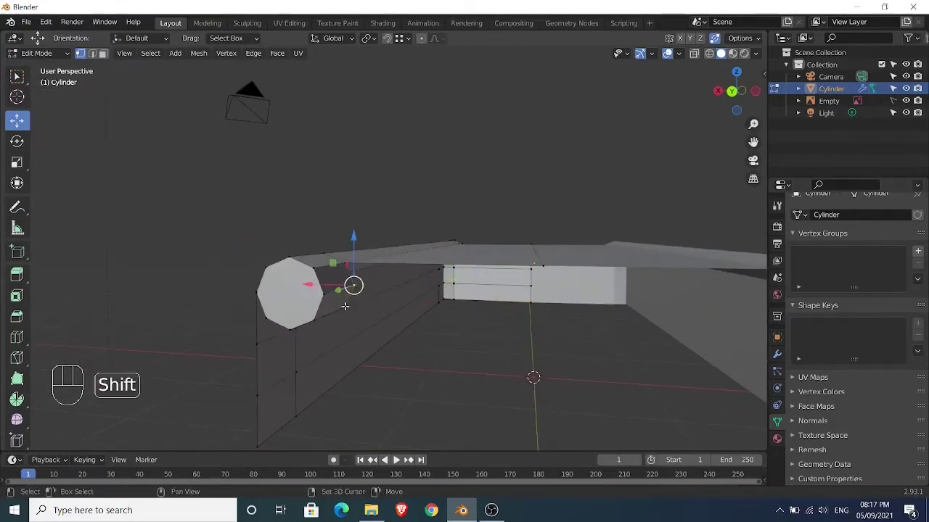
pyautogui.moveTo(400, 336); pyautogui.dragTo(387, 250, button='middle')
pyautogui.press('shift')
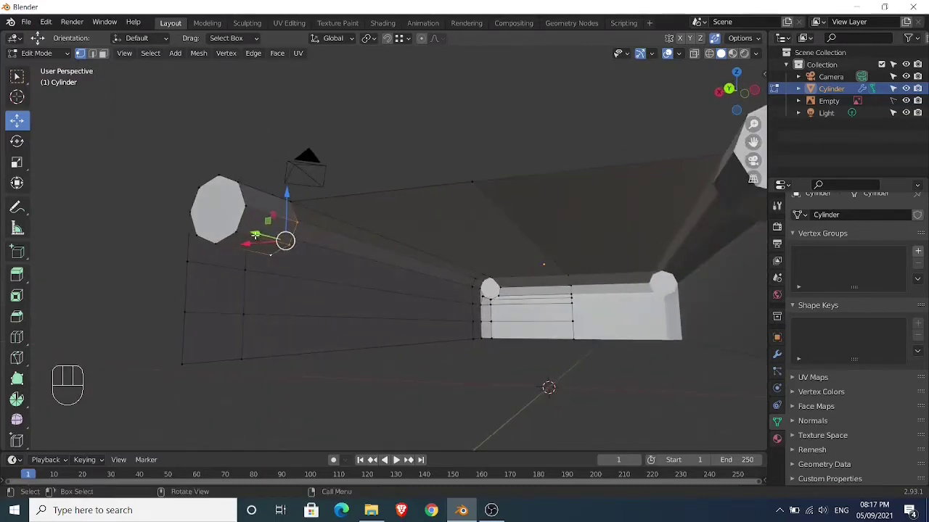
pyautogui.moveTo(256, 235); pyautogui.dragTo(230, 220)
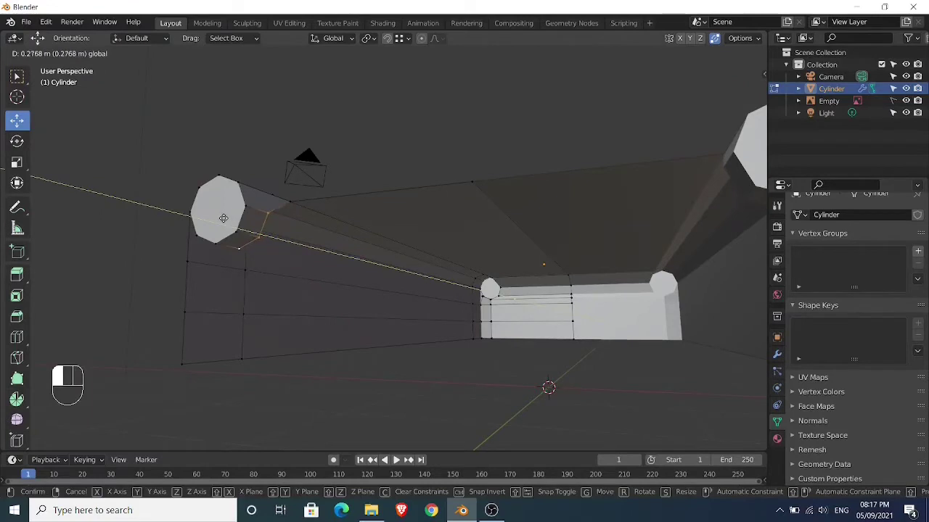
pyautogui.click(261, 243)
# - Extrude the top surface's rear edge backward and down, snapping it to the uppermost moved vertex of the rear end section
pyautogui.keyDown('shift'); pyautogui.moveTo(262, 243); pyautogui.dragTo(305, 320, button='middle'); pyautogui.keyUp('shift')
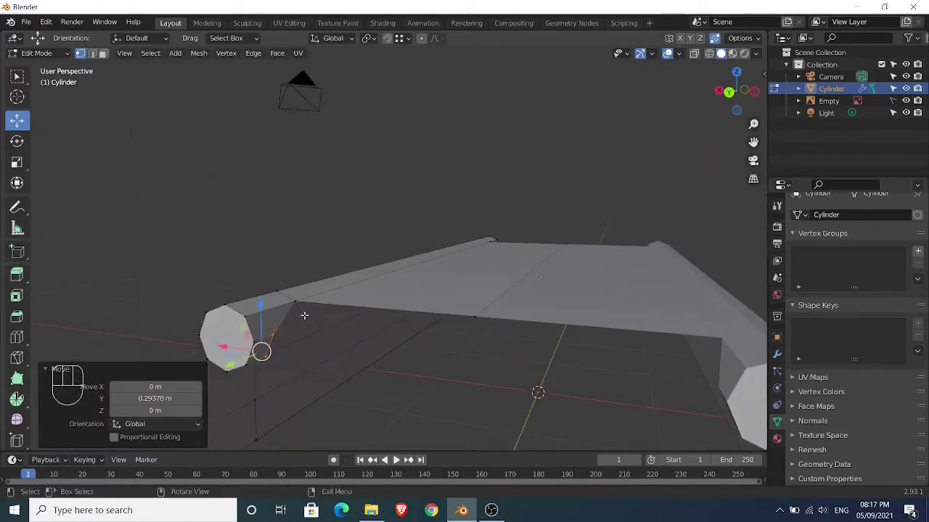
pyautogui.click(297, 302)
pyautogui.keyDown('shift'); pyautogui.click(474, 317); pyautogui.keyUp('shift')
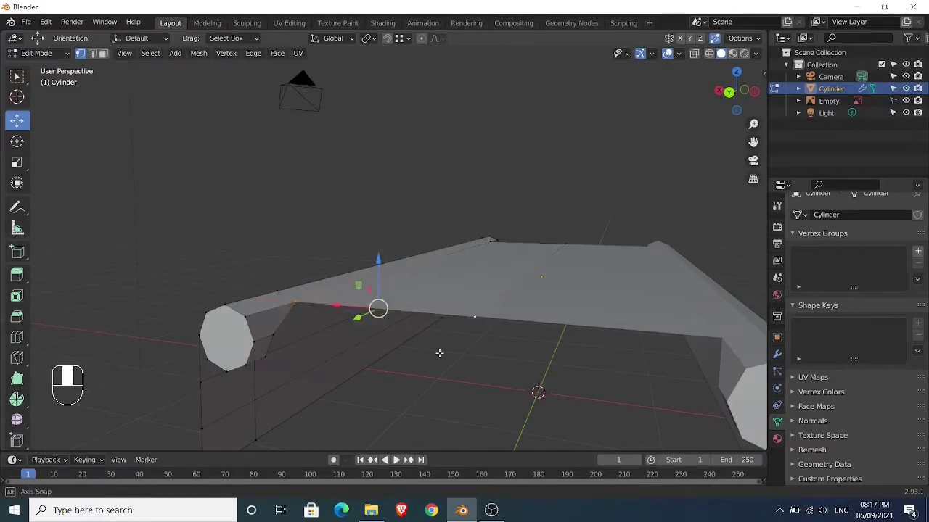
pyautogui.moveTo(440, 352); pyautogui.dragTo(429, 331, button='middle')
pyautogui.moveTo(369, 321); pyautogui.dragTo(360, 329, button='middle')
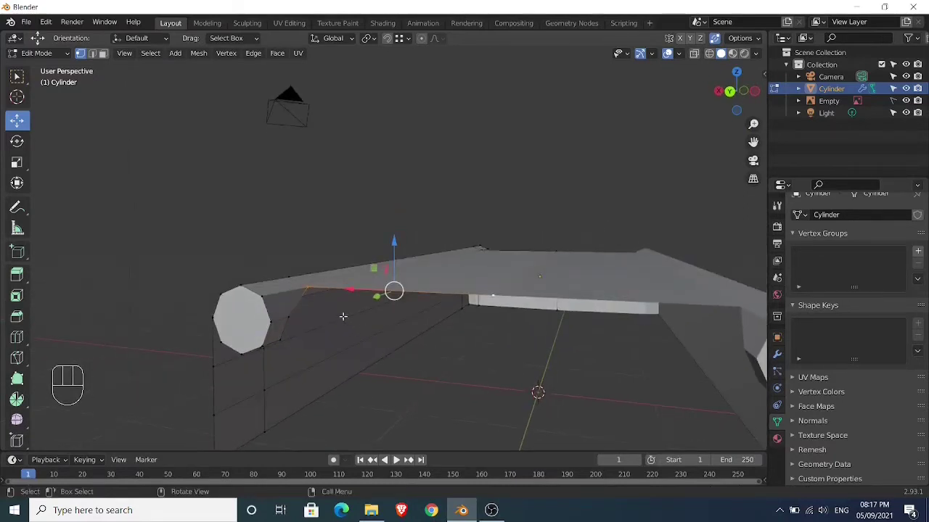
pyautogui.press('e')
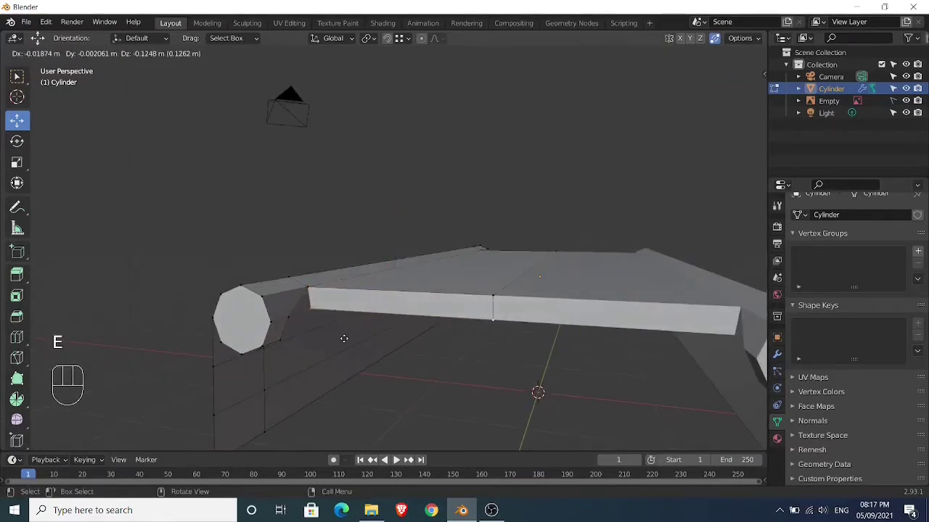
pyautogui.keyDown('ctrl'); pyautogui.click(287, 317); pyautogui.keyUp('ctrl')
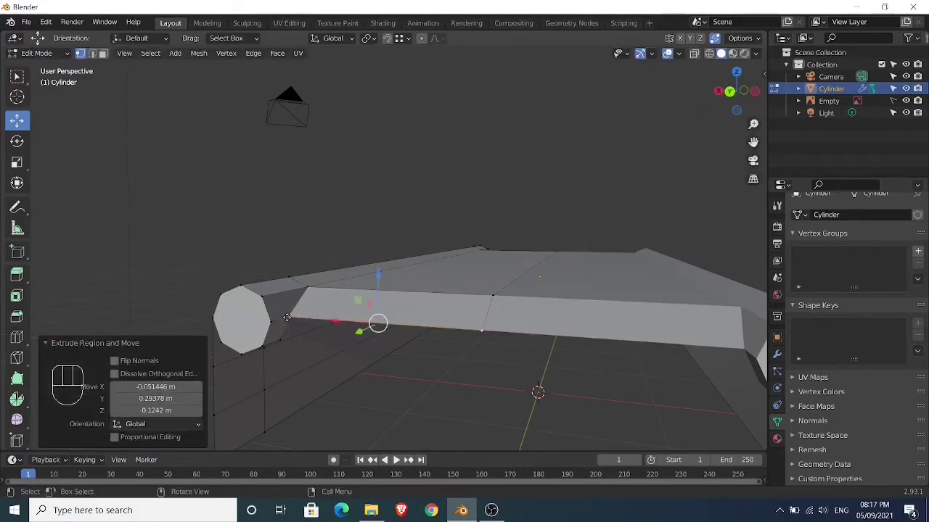
# - Extrude the rear surface's lower edge twice more, snapping it to the next two lower vertices of the rear end section
pyautogui.keyDown('ctrl'); pyautogui.click(283, 343); pyautogui.keyUp('ctrl')
pyautogui.moveTo(284, 344); pyautogui.dragTo(334, 292, button='middle')
pyautogui.press('e')
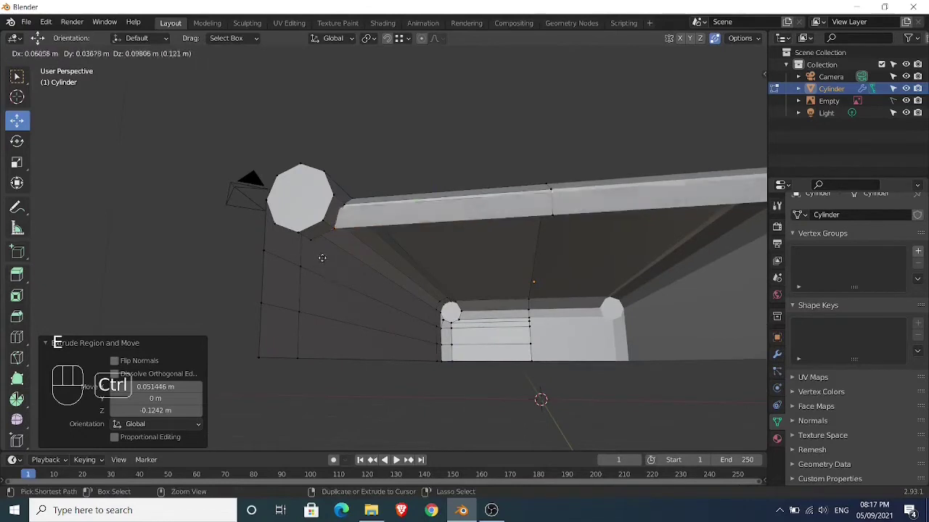
pyautogui.keyDown('ctrl'); pyautogui.click(331, 267); pyautogui.keyUp('ctrl')
pyautogui.moveTo(331, 266); pyautogui.dragTo(366, 387, button='middle')
pyautogui.keyDown('shift'); pyautogui.moveTo(306, 309); pyautogui.dragTo(349, 316, button='middle'); pyautogui.keyUp('shift')
pyautogui.scroll(2, 336, 427)
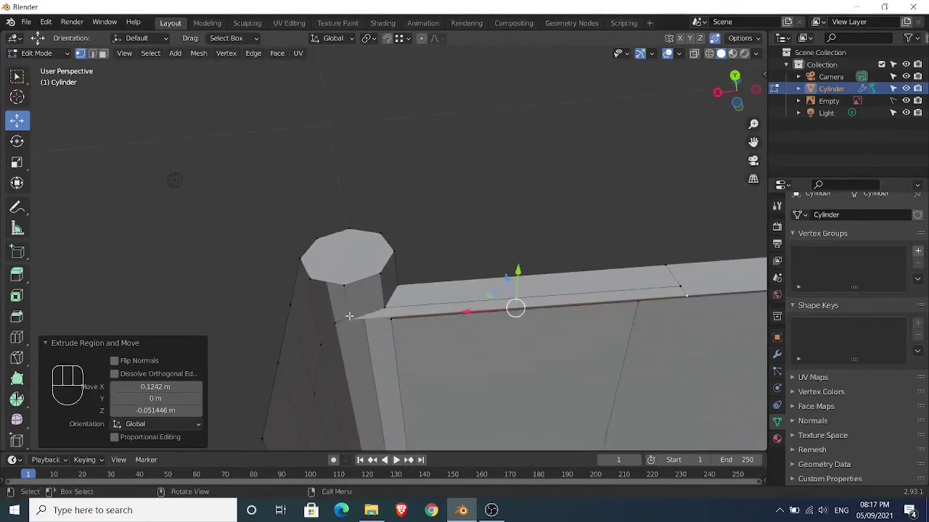
# - Extrude the lower outer vertex of the rear cap's rim forward along Y, snapping it level with the rear surface's corner vertex
pyautogui.click(315, 278)
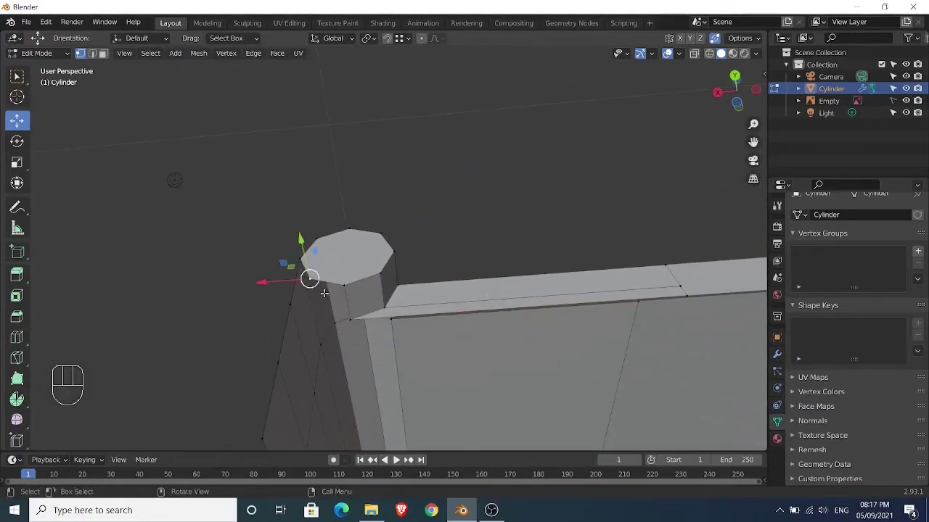
pyautogui.press('e')
pyautogui.press('y')
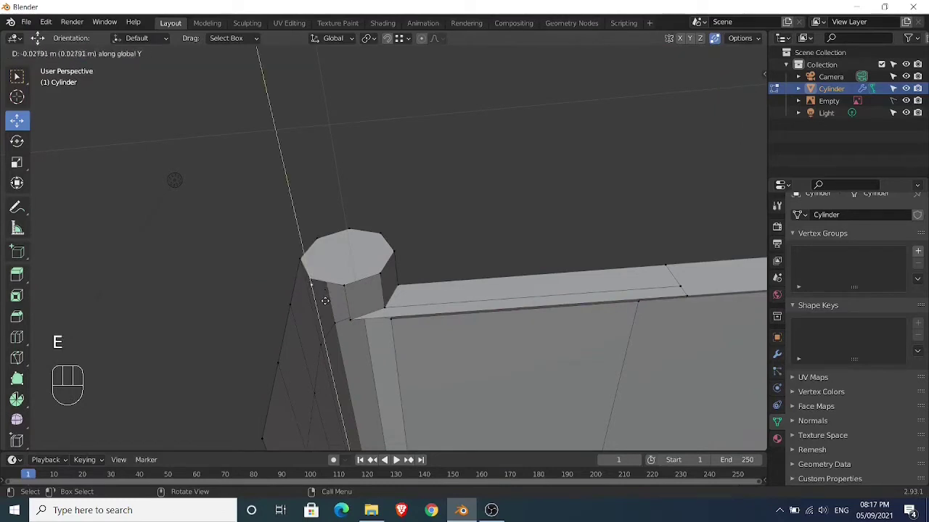
pyautogui.press('ctrl')
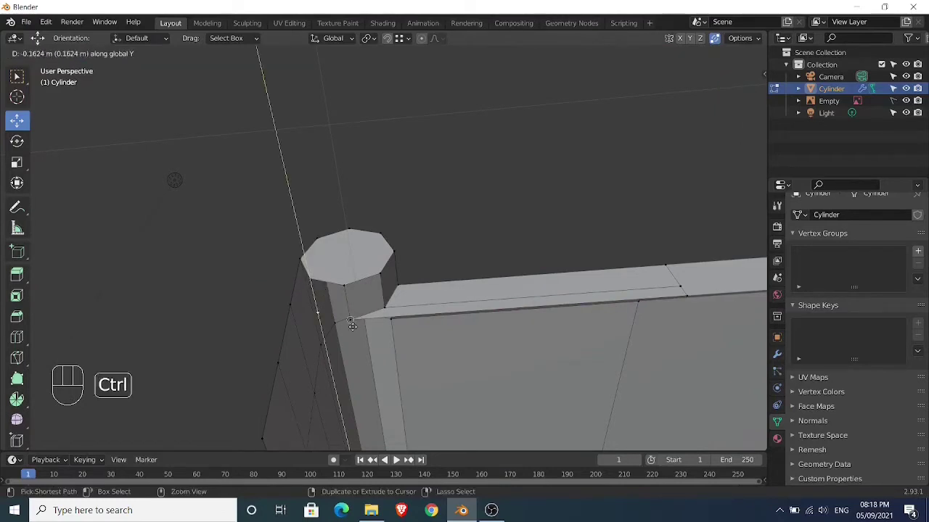
pyautogui.keyDown('ctrl'); pyautogui.click(352, 327); pyautogui.keyUp('ctrl')
# - Fill a face beneath the rear cap between its two lower rim vertices, the rear surface's corner and the extruded vertex
pyautogui.scroll(2, 348, 331)
pyautogui.moveTo(348, 331); pyautogui.dragTo(317, 309, button='middle')
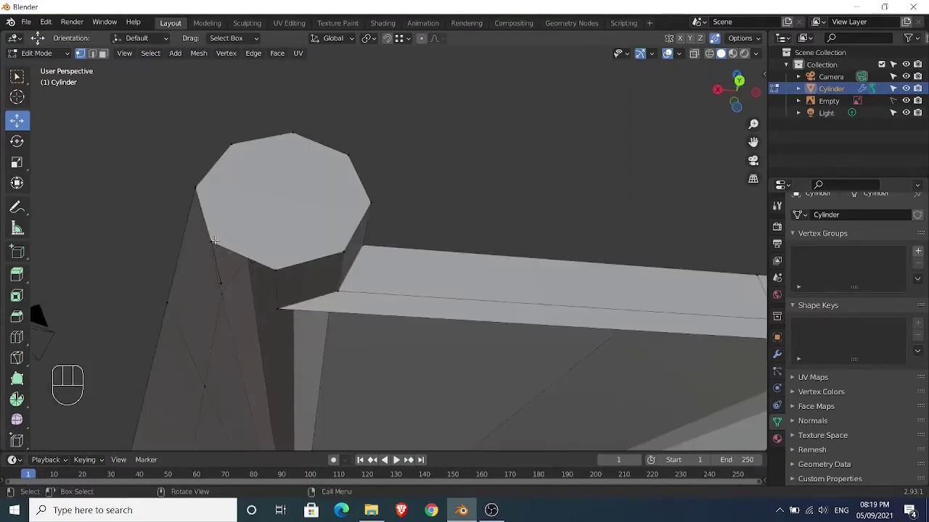
pyautogui.click(214, 240)
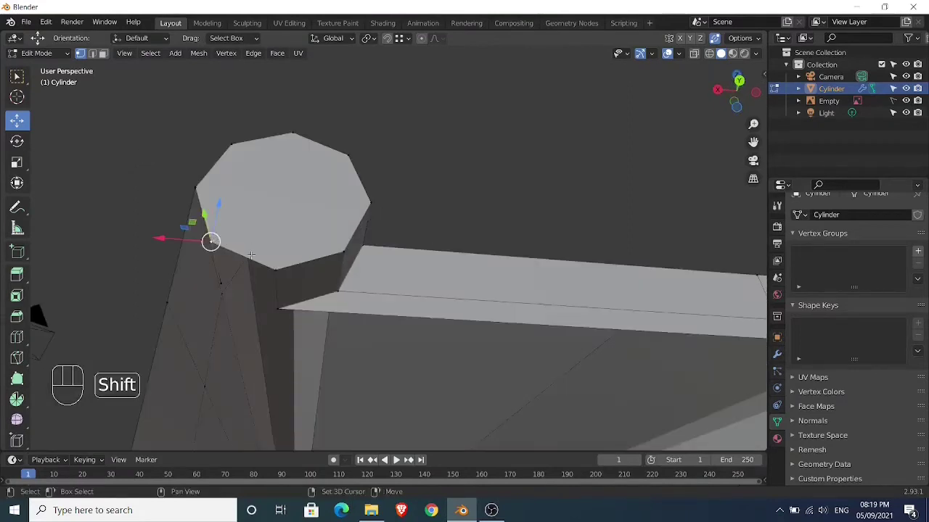
pyautogui.keyDown('shift'); pyautogui.click(280, 270); pyautogui.keyUp('shift')
pyautogui.keyDown('shift'); pyautogui.click(276, 306); pyautogui.keyUp('shift')
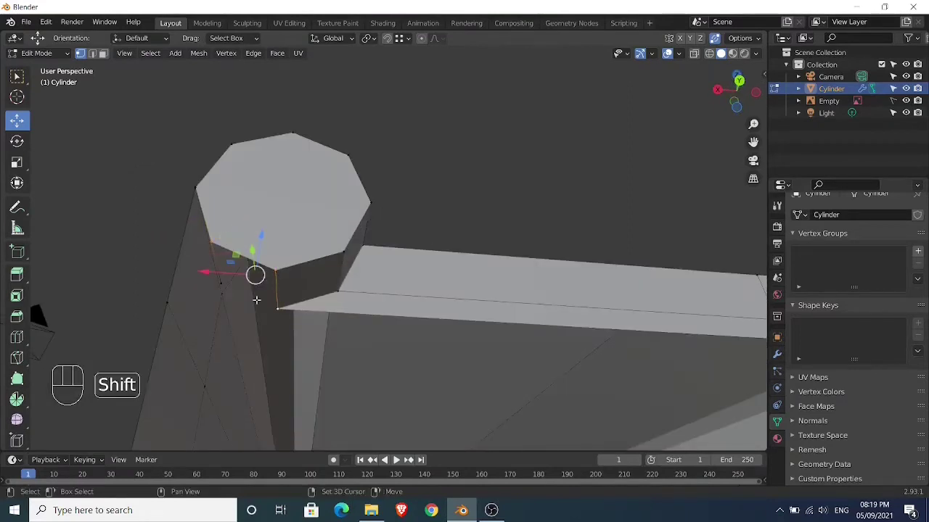
pyautogui.keyDown('shift'); pyautogui.click(222, 280); pyautogui.keyUp('shift')
pyautogui.press('f')
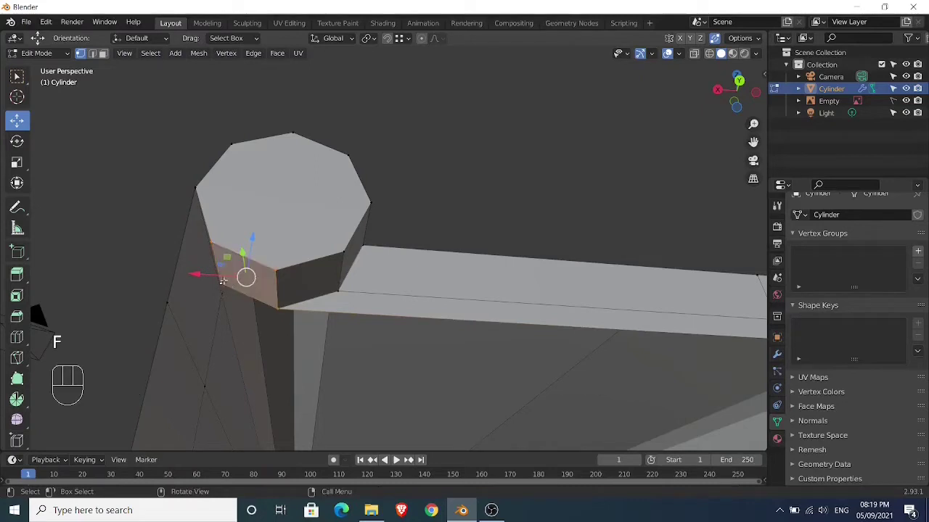
# - Fill the side gap between the rear cap's outer rim vertices, the side panel's upper vertex and the extruded vertex
pyautogui.click(194, 190)
pyautogui.keyDown('shift'); pyautogui.click(214, 243); pyautogui.keyUp('shift')
pyautogui.keyDown('shift'); pyautogui.click(168, 302); pyautogui.keyUp('shift')
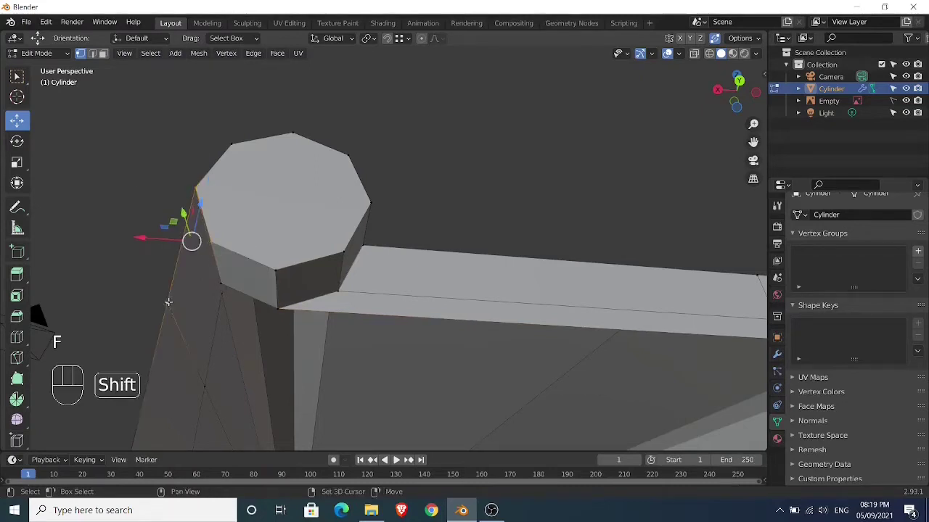
pyautogui.keyDown('shift'); pyautogui.click(222, 283); pyautogui.keyUp('shift')
pyautogui.press('f')
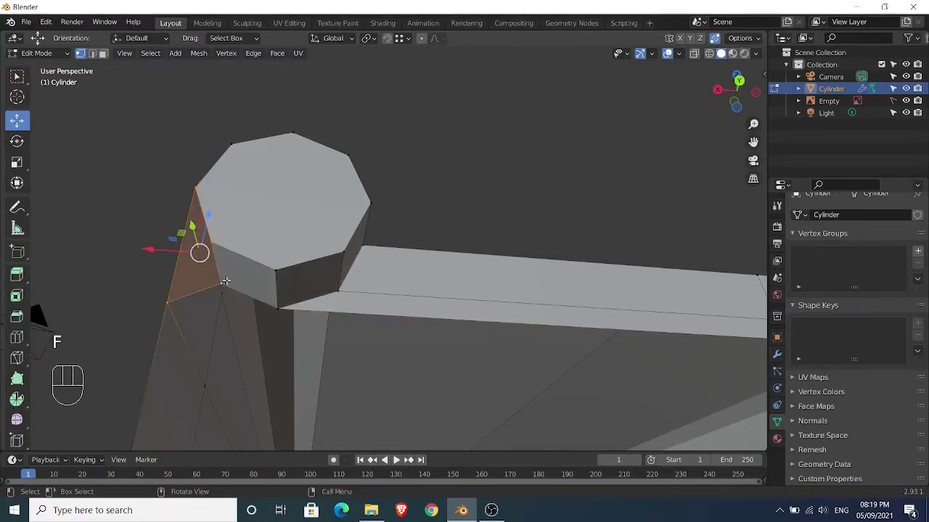
# - Extrude the rear surface's lower edge down along Z, snapping it to the height of the side panel's upper vertex
pyautogui.moveTo(221, 282); pyautogui.dragTo(262, 322, button='middle')
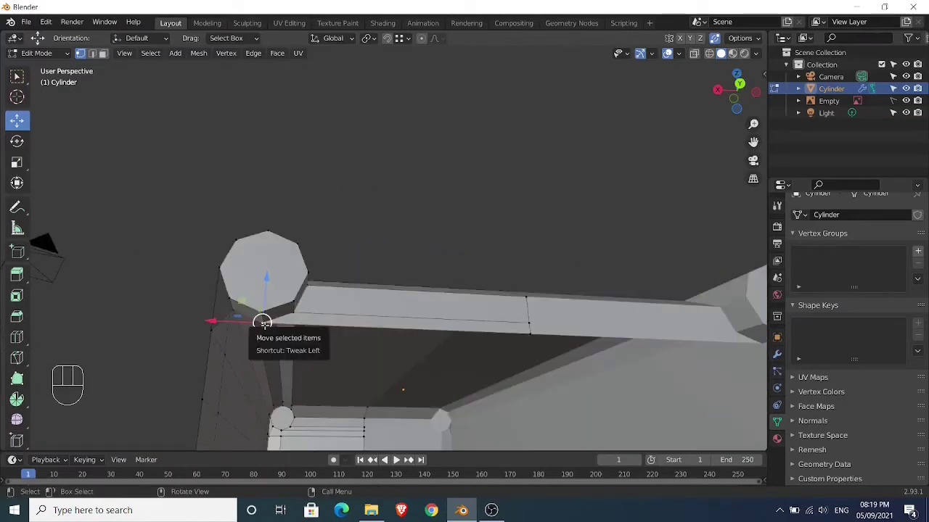
pyautogui.keyDown('shift'); pyautogui.click(527, 334); pyautogui.keyUp('shift')
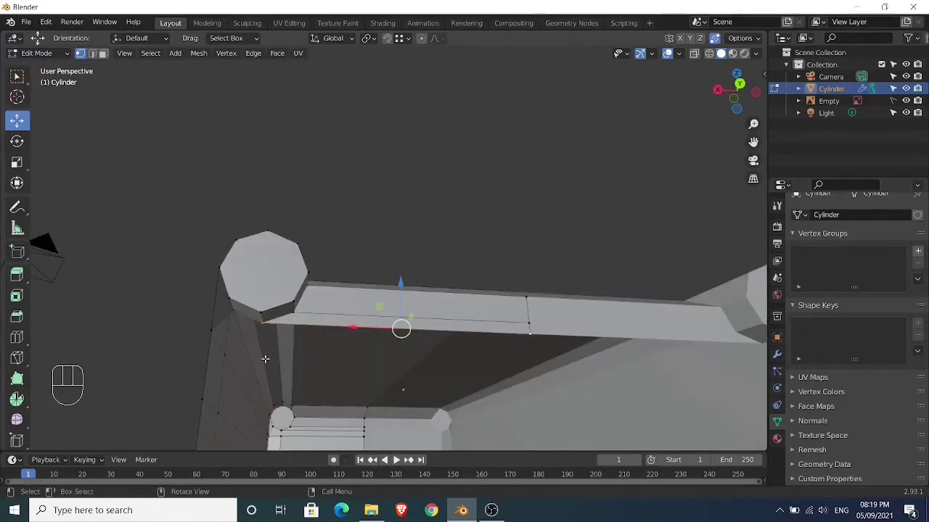
pyautogui.press('e')
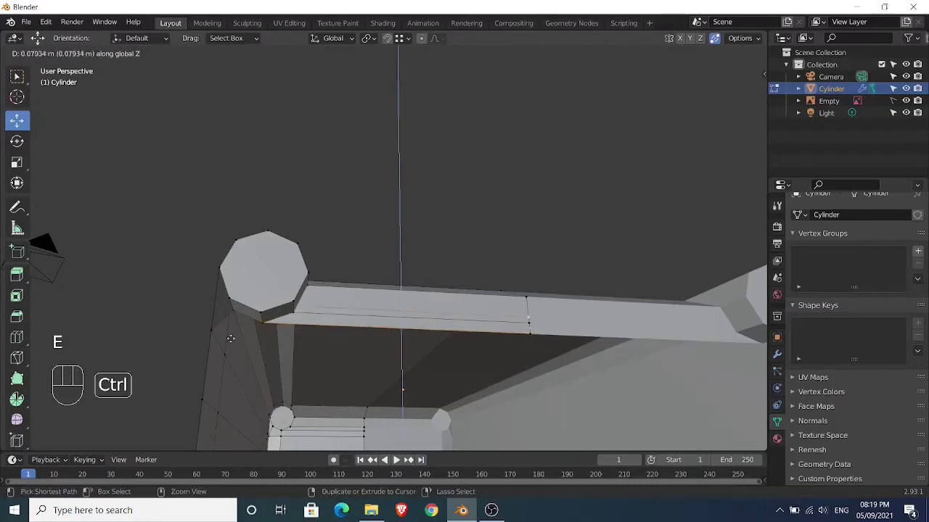
pyautogui.click(214, 330)
pyautogui.moveTo(232, 336)
pyautogui.mouseDown(button='middle')
pyautogui.moveTo(245, 366)
pyautogui.moveTo(247, 343)
pyautogui.mouseUp(button='middle')
pyautogui.hotkey('ctrl', 'z')
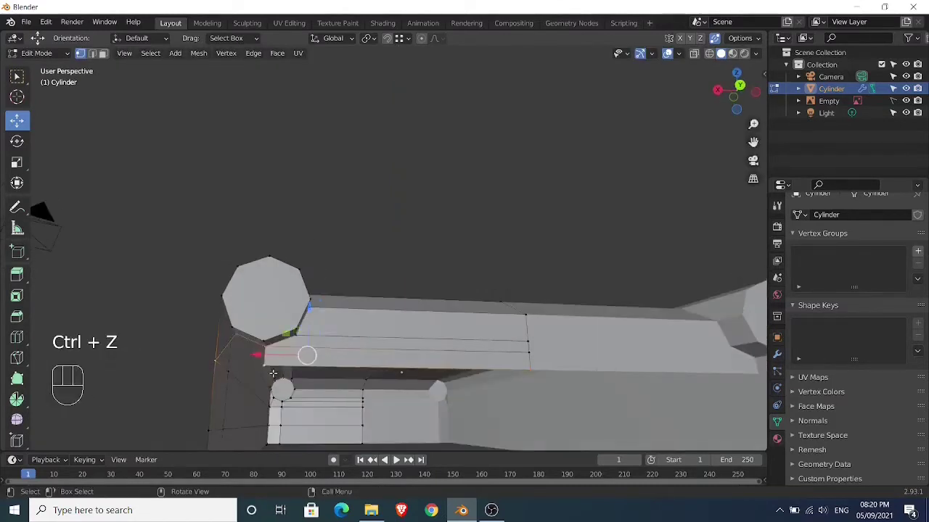
# - Fill the corner face beneath the rear cap between the side panel's upper vertex, the extruded vertex and the rear surface's edge
pyautogui.keyDown('shift'); pyautogui.click(526, 370); pyautogui.keyUp('shift')
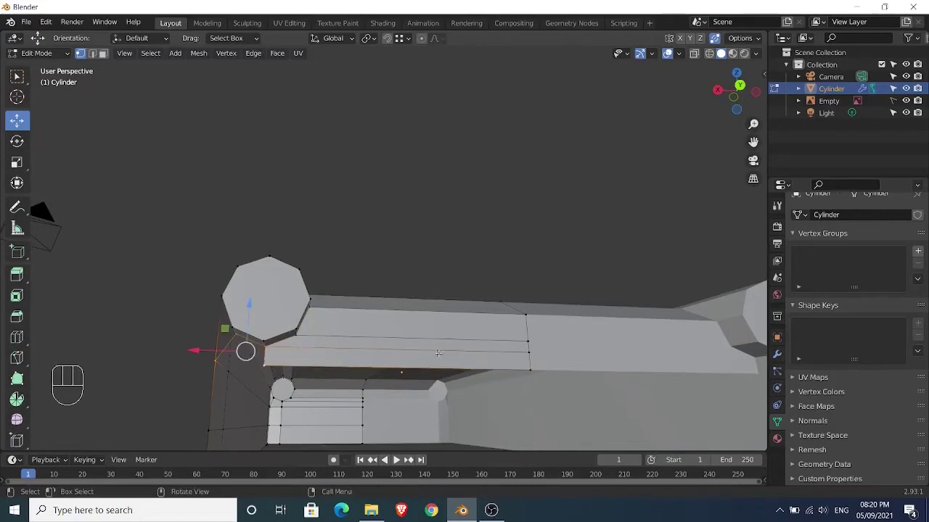
pyautogui.keyDown('shift'); pyautogui.moveTo(290, 344); pyautogui.dragTo(334, 310, button='middle'); pyautogui.keyUp('shift')
pyautogui.scroll(2, 322, 324)
pyautogui.scroll(2, 333, 309)
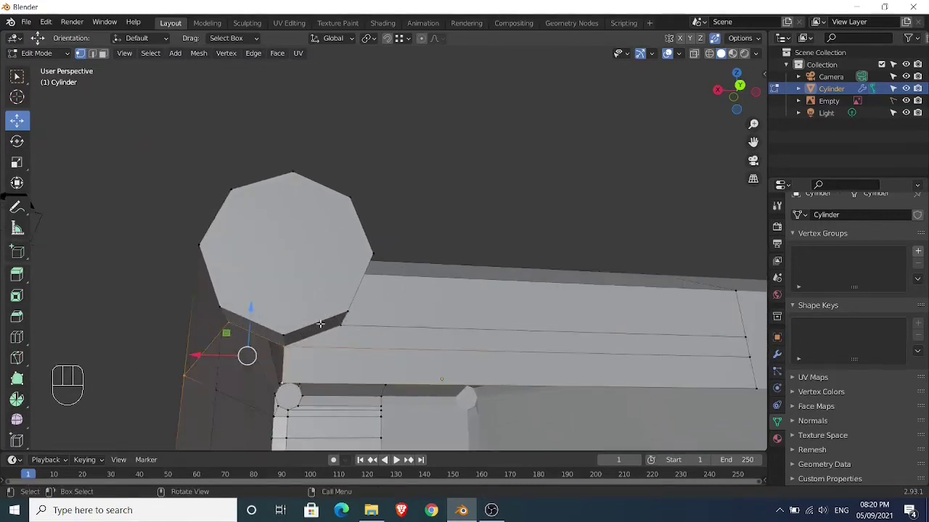
pyautogui.click(248, 363)
pyautogui.click(187, 374)
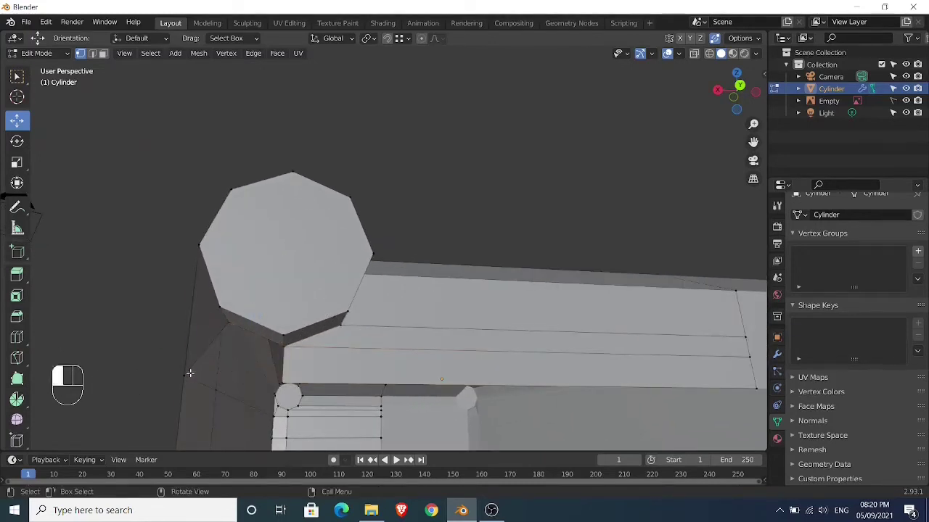
pyautogui.keyDown('shift'); pyautogui.click(228, 321); pyautogui.keyUp('shift')
pyautogui.keyDown('shift'); pyautogui.click(286, 346); pyautogui.keyUp('shift')
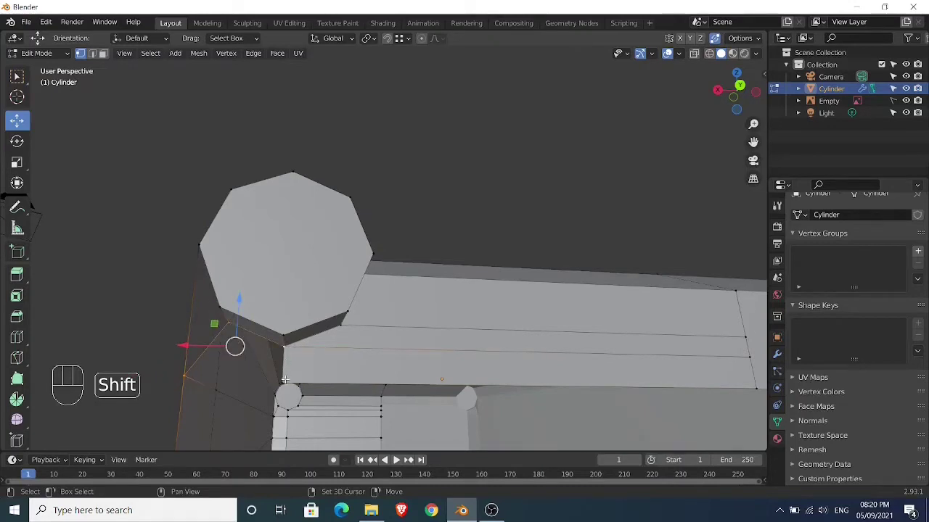
pyautogui.press('f')
# - Extrude the whole rear lower edge down twice, snapping first 0.25464 m to the side panel's lower loop cut and again to its bottom corner
pyautogui.scroll(-3, 285, 371)
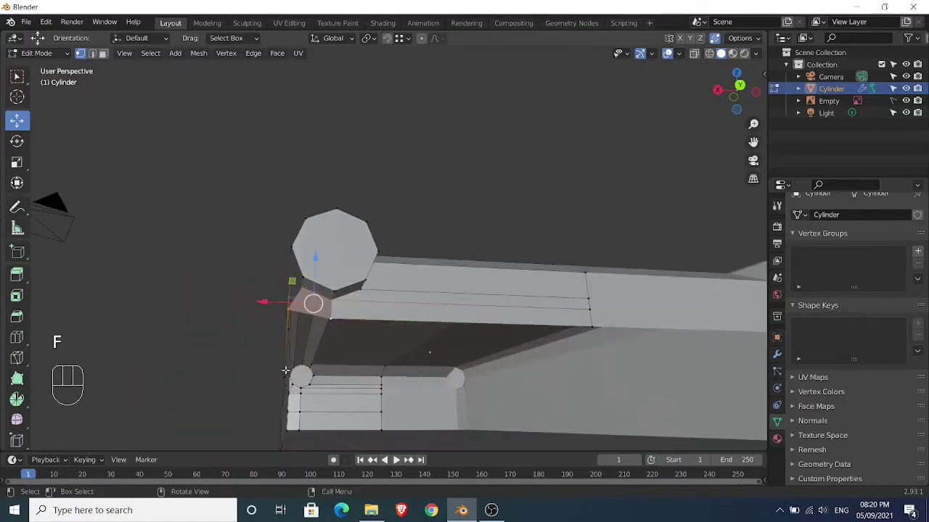
pyautogui.moveTo(285, 371); pyautogui.dragTo(286, 384, button='middle')
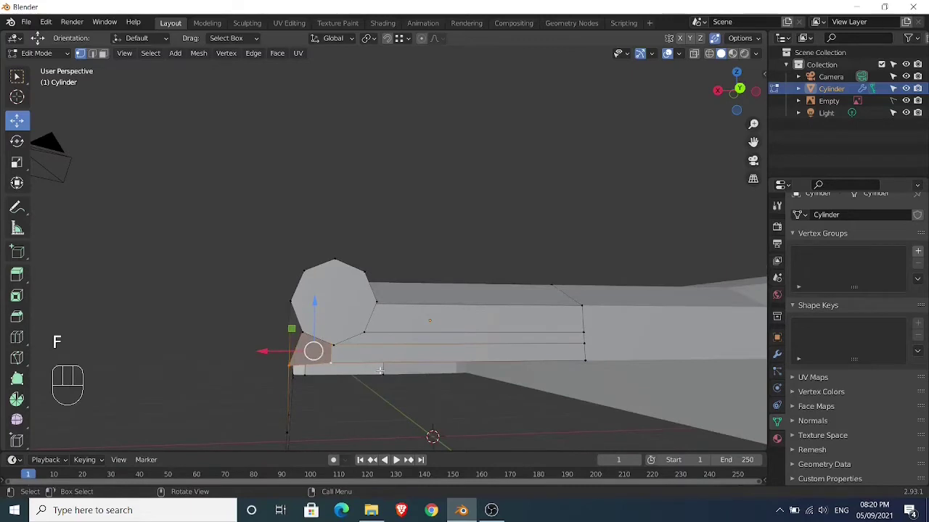
pyautogui.moveTo(379, 371); pyautogui.dragTo(352, 350, button='middle')
pyautogui.scroll(-1, 353, 350)
pyautogui.click(521, 299)
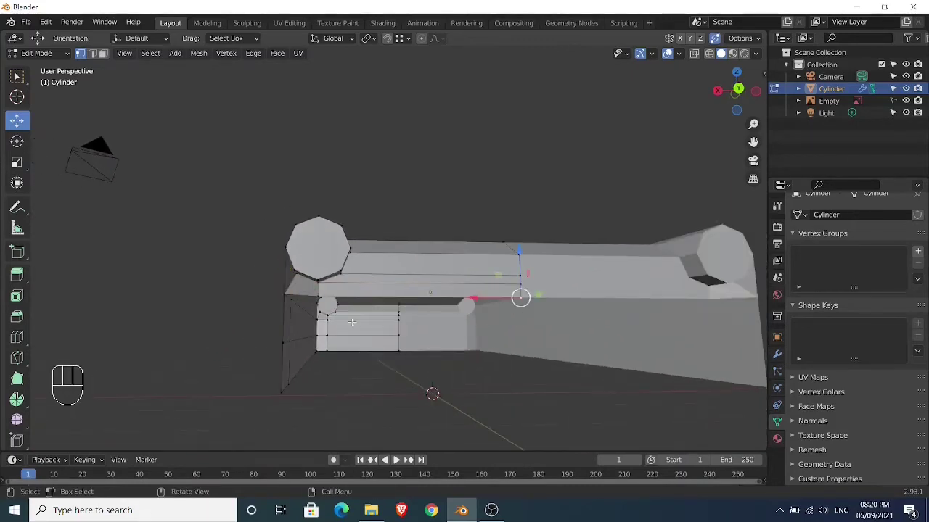
pyautogui.keyDown('ctrl'); pyautogui.click(287, 305); pyautogui.keyUp('ctrl')
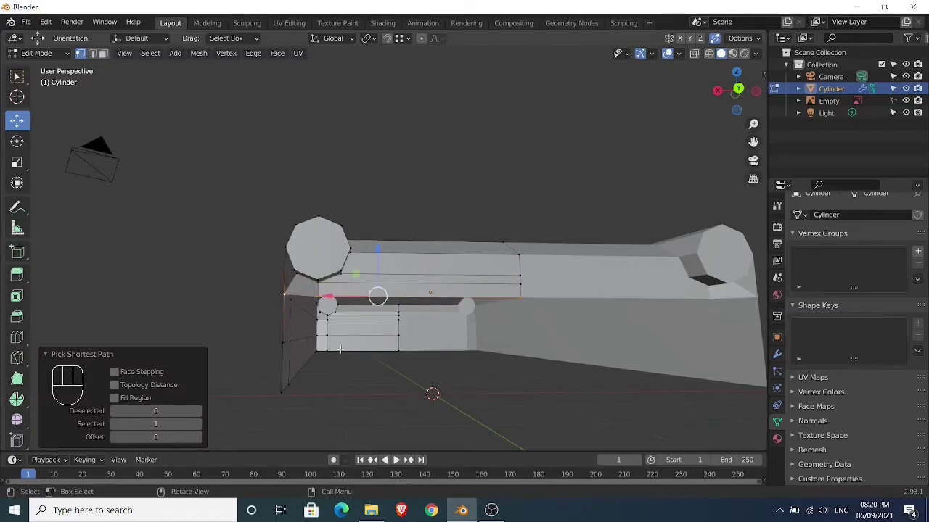
pyautogui.press('e')
pyautogui.click(283, 345)
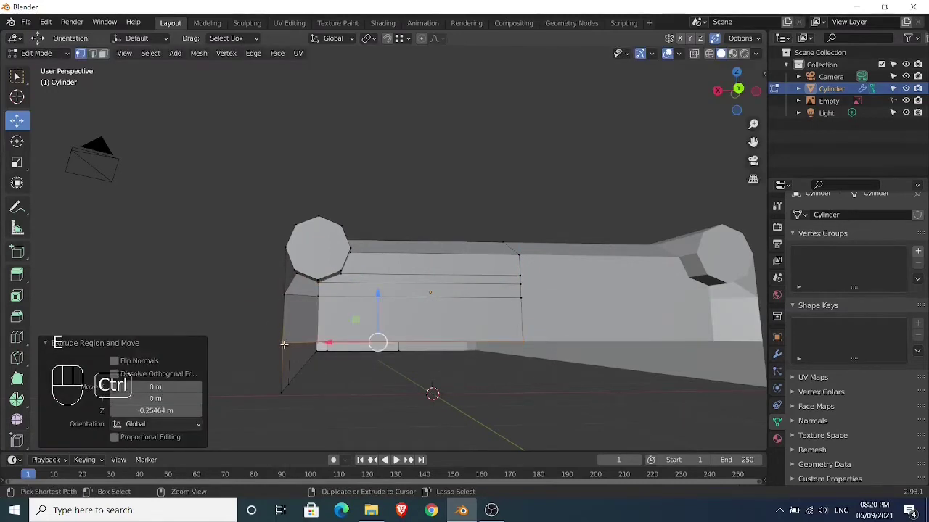
pyautogui.press('e')
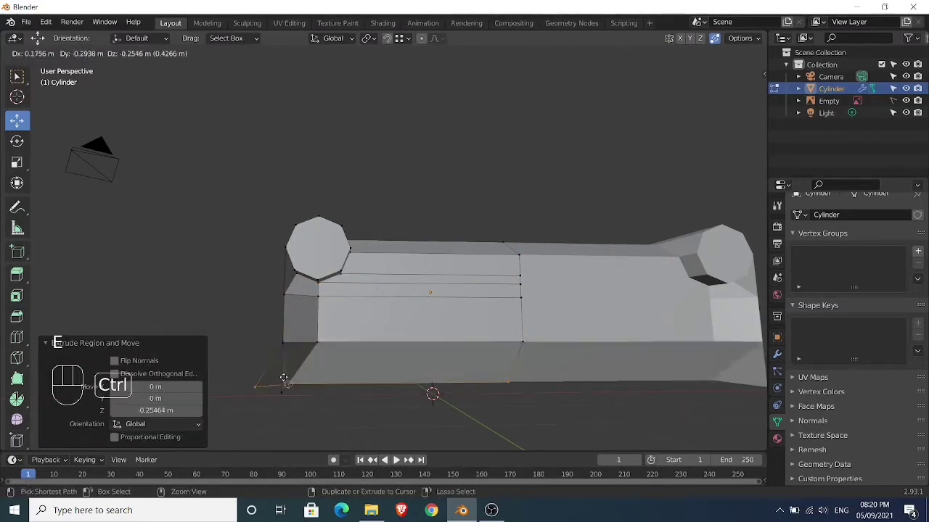
pyautogui.keyDown('ctrl'); pyautogui.click(283, 390); pyautogui.keyUp('ctrl')
# - Examine the body with its closed rear surfaces in Object Mode and Edit Mode, ending in Object Mode
pyautogui.moveTo(283, 391); pyautogui.dragTo(330, 372, button='middle')
pyautogui.press('Tab')
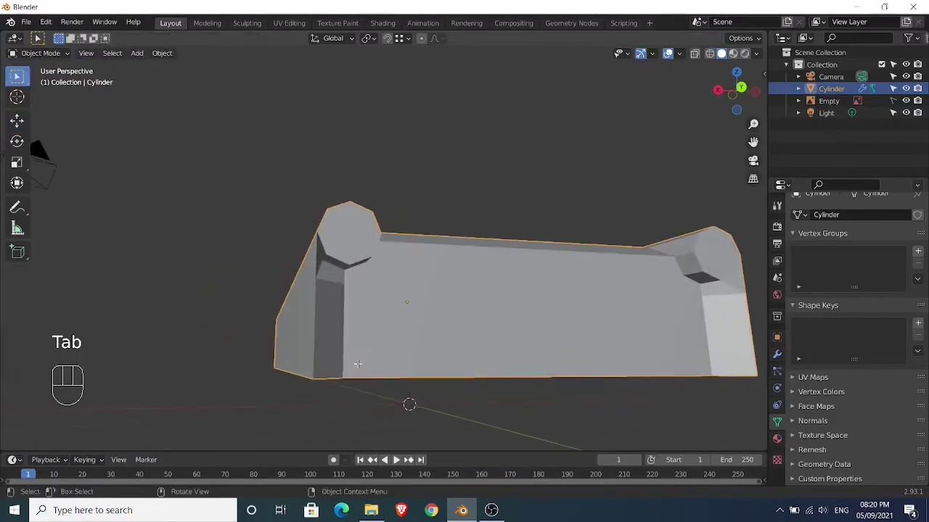
pyautogui.press('Tab')
pyautogui.moveTo(396, 362); pyautogui.dragTo(438, 360, button='middle')
pyautogui.scroll(1, 392, 345)
pyautogui.scroll(1, 405, 378)
pyautogui.scroll(-2, 416, 302)
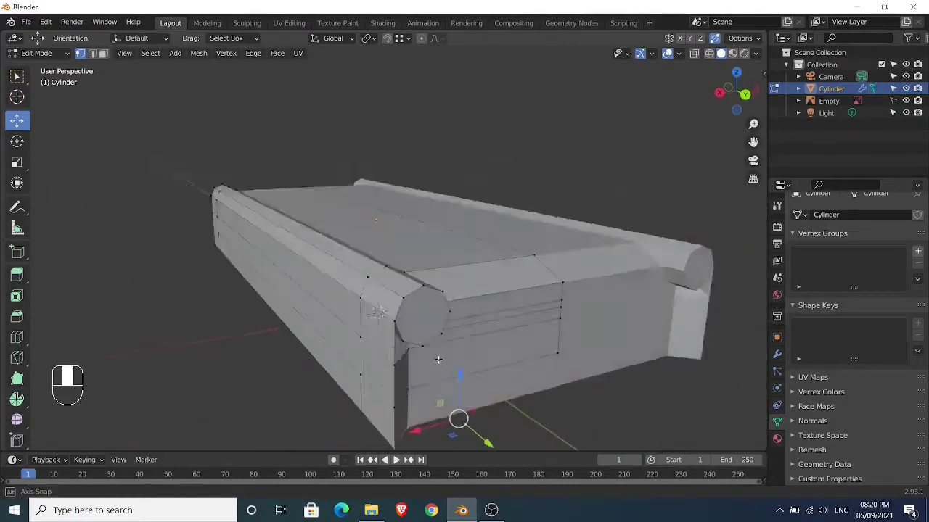
pyautogui.press('Tab')
pyautogui.scroll(-3, 433, 348)
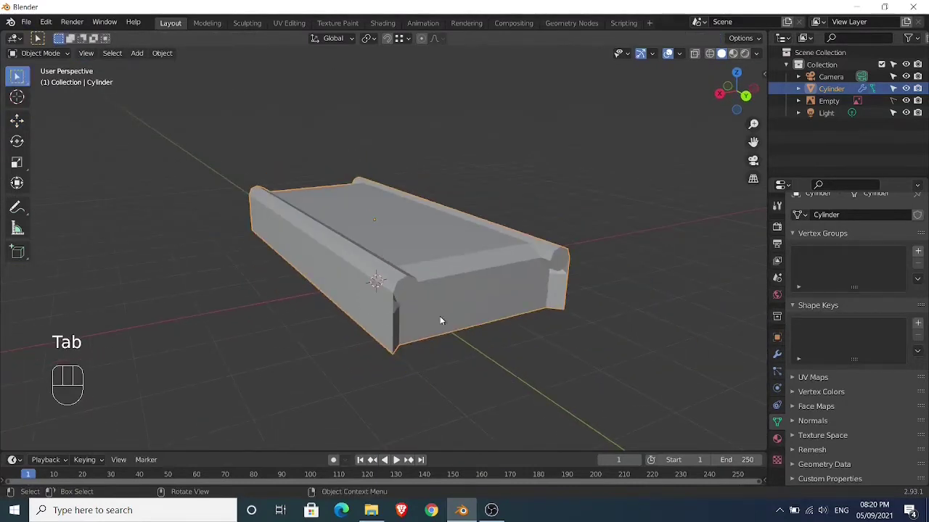
pyautogui.moveTo(439, 320); pyautogui.dragTo(501, 334, button='middle')
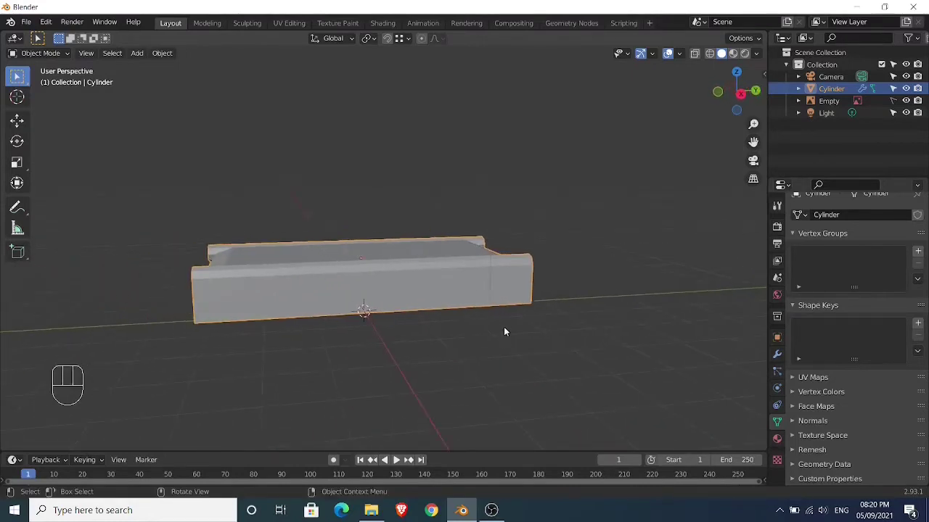
# - In the right wireframe view, add a vertical loop cut around the body at the windshield's base, with slide factor -0.536
pyautogui.press('KP_3')
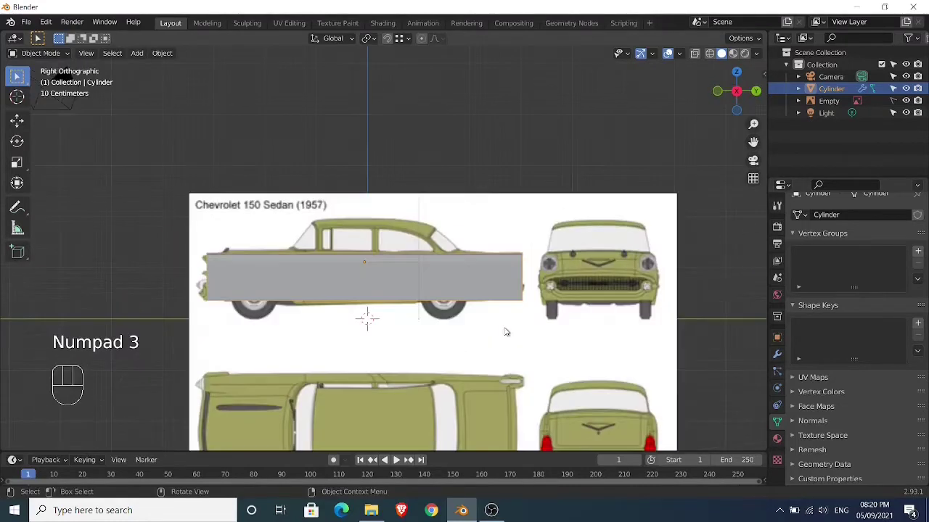
pyautogui.click(710, 54)
pyautogui.keyDown('shift'); pyautogui.moveTo(412, 231); pyautogui.dragTo(448, 255, button='middle'); pyautogui.keyUp('shift')
pyautogui.scroll(3, 418, 257)
pyautogui.keyDown('shift'); pyautogui.moveTo(398, 277); pyautogui.dragTo(428, 255, button='middle'); pyautogui.keyUp('shift')
pyautogui.press('Tab')
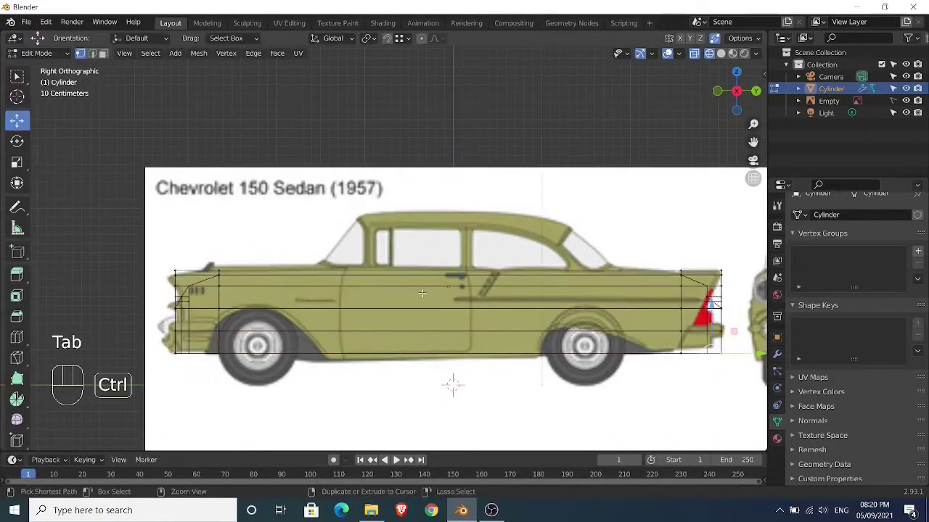
pyautogui.hotkey('ctrl', 'r')
pyautogui.click(450, 292)
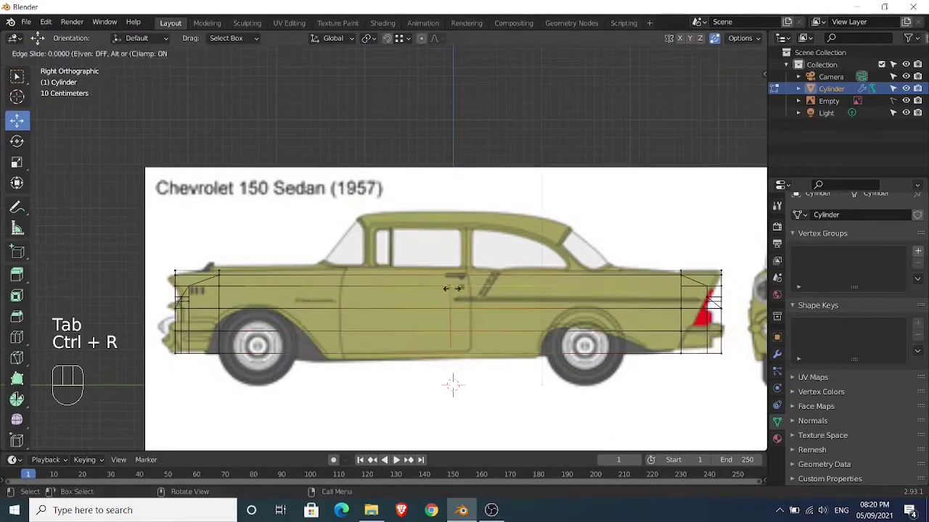
pyautogui.click(328, 300)
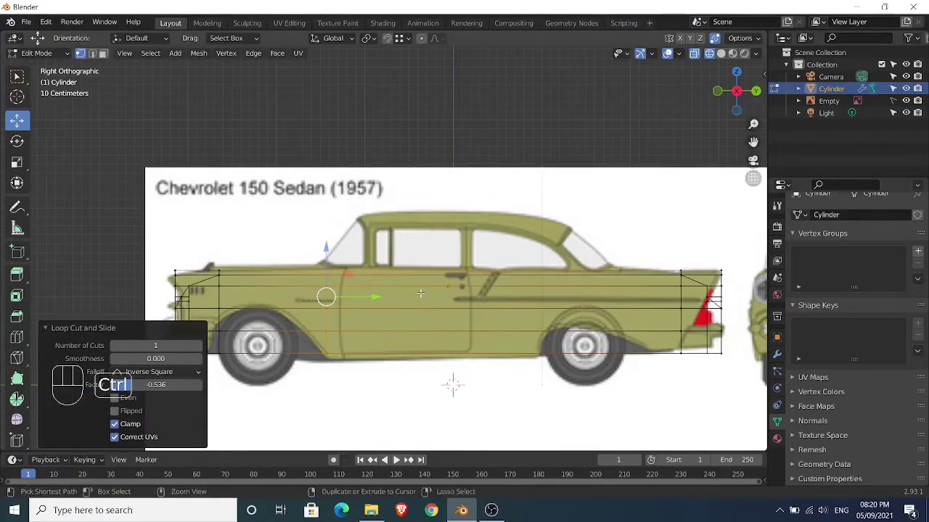
# - Add another vertical loop cut around the body and slide it back to the rear window's base
pyautogui.hotkey('ctrl', 'r')
pyautogui.click(505, 281)
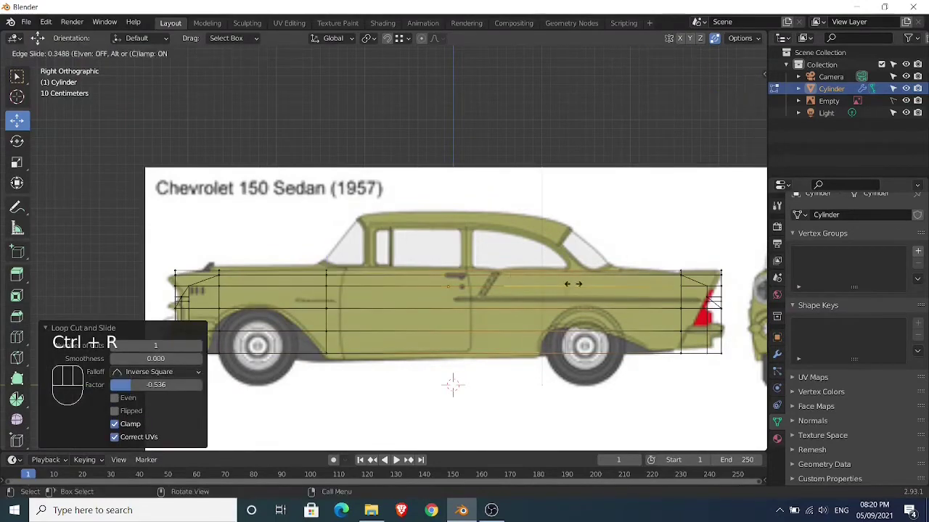
pyautogui.click(612, 285)
# - Return to Object Mode and turn off X-ray display to view the body with its two new loop cuts
pyautogui.moveTo(612, 285); pyautogui.dragTo(528, 300, button='middle')
pyautogui.press('Tab')
pyautogui.click(695, 54)
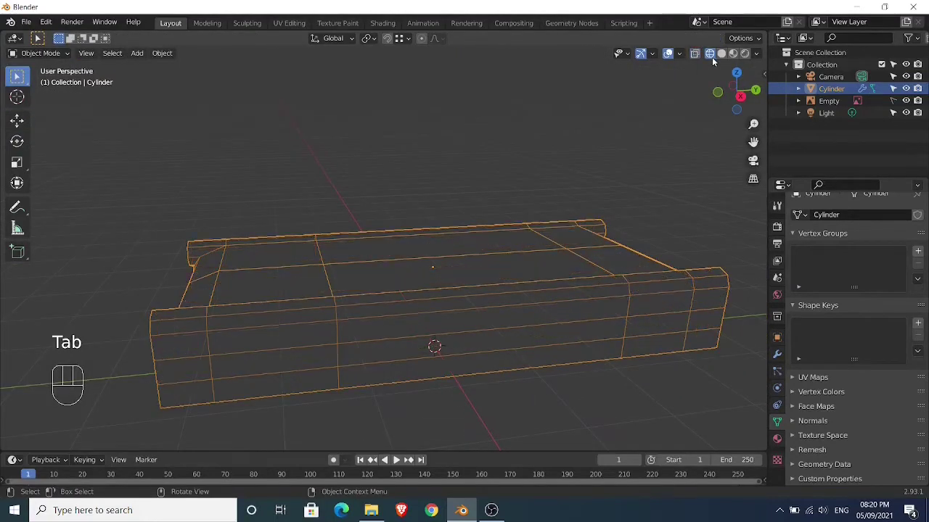
# - Extrude the top face between the two cabin loop cuts up about 0.7055 m to the blueprint's roof height
pyautogui.click(720, 55)
pyautogui.scroll(-3, 398, 217)
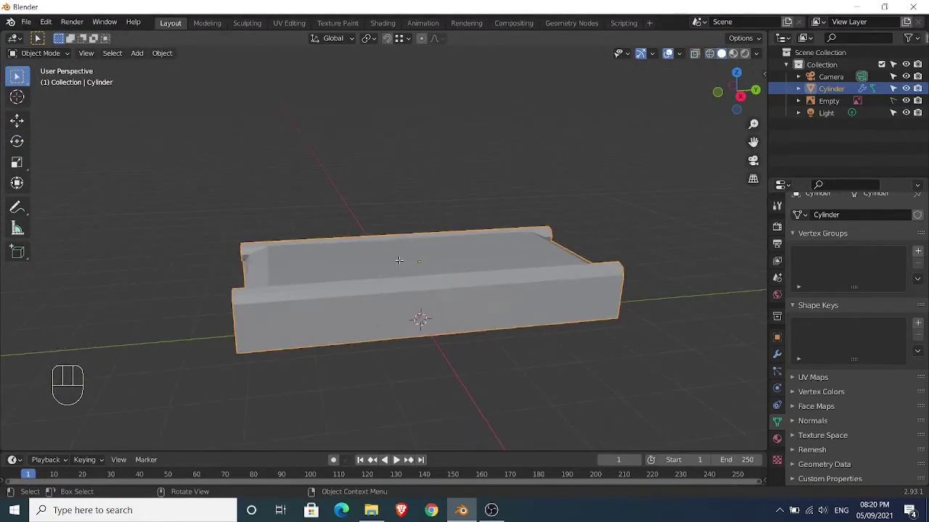
pyautogui.press('Tab')
pyautogui.scroll(2, 400, 268)
pyautogui.press('3')
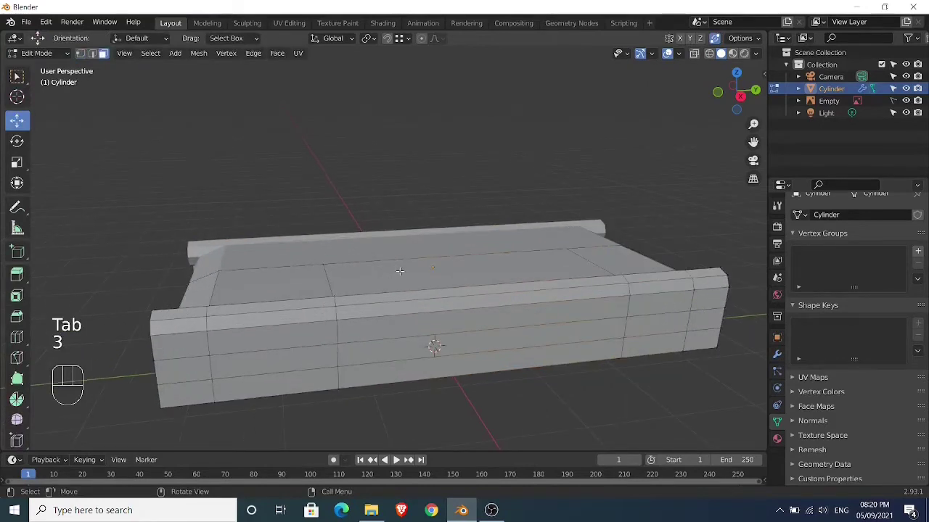
pyautogui.click(409, 280)
pyautogui.press('KP_3')
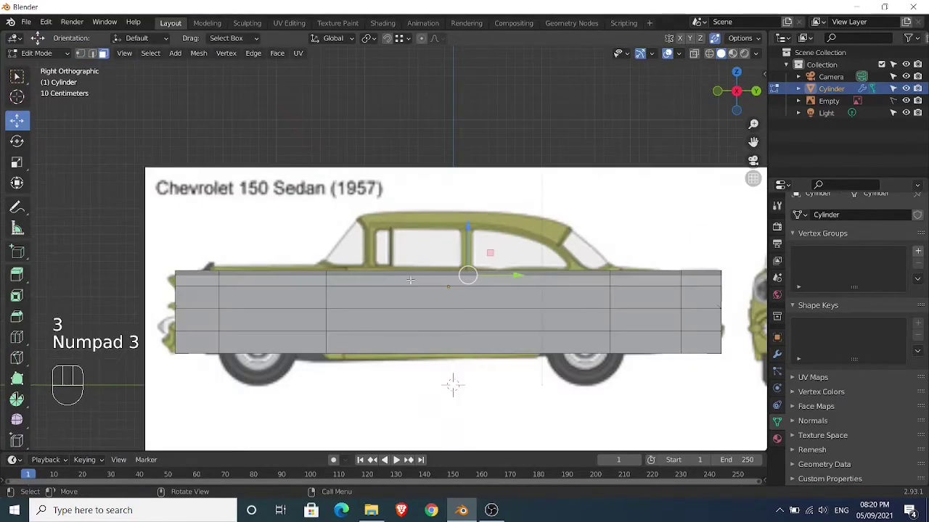
pyautogui.press('e')
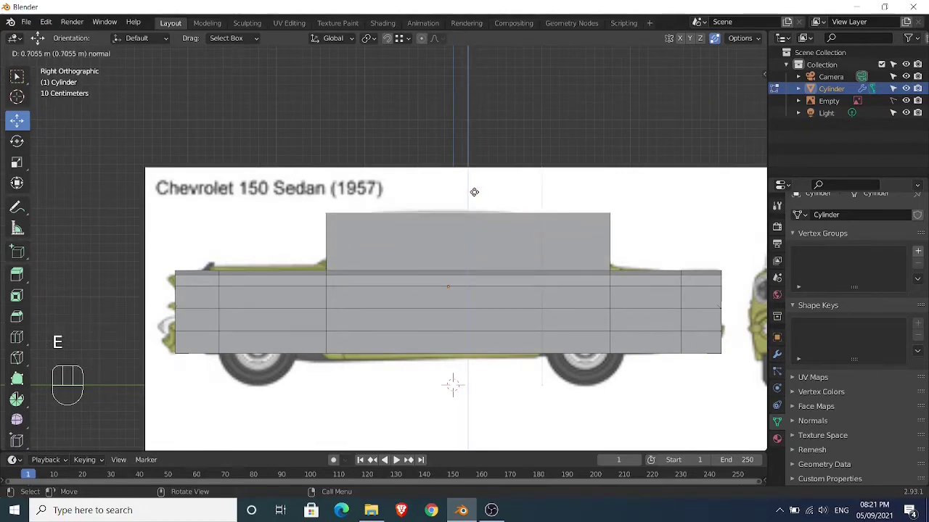
pyautogui.click(474, 192)
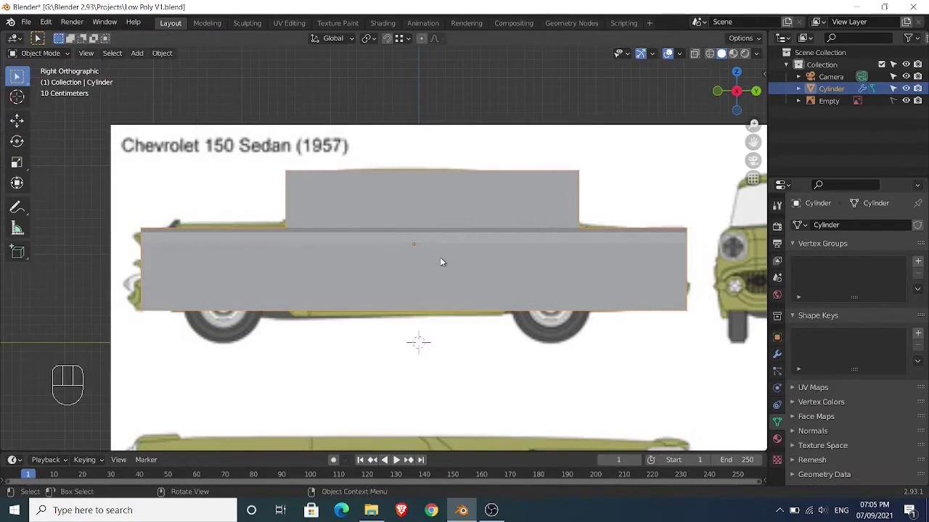
# - With X-ray on, move the cabin's top front vertices 0.44847 m and top rear vertices -0.59067 m along Y to match the window slopes
pyautogui.press('Tab')
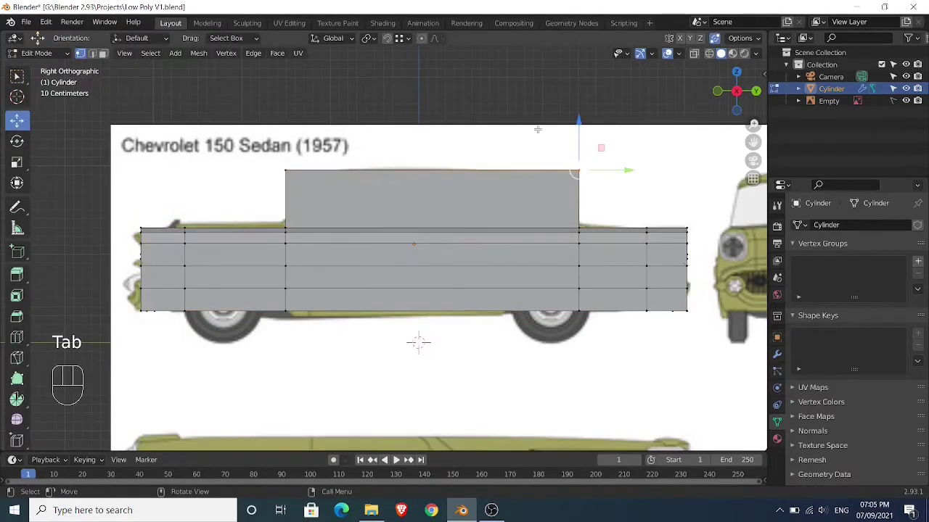
pyautogui.click(694, 54)
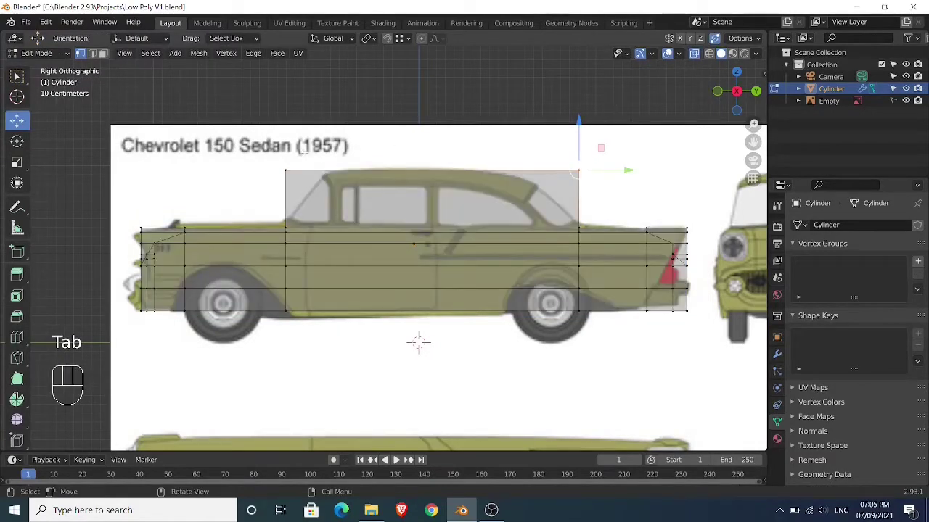
pyautogui.moveTo(262, 157); pyautogui.dragTo(384, 170)
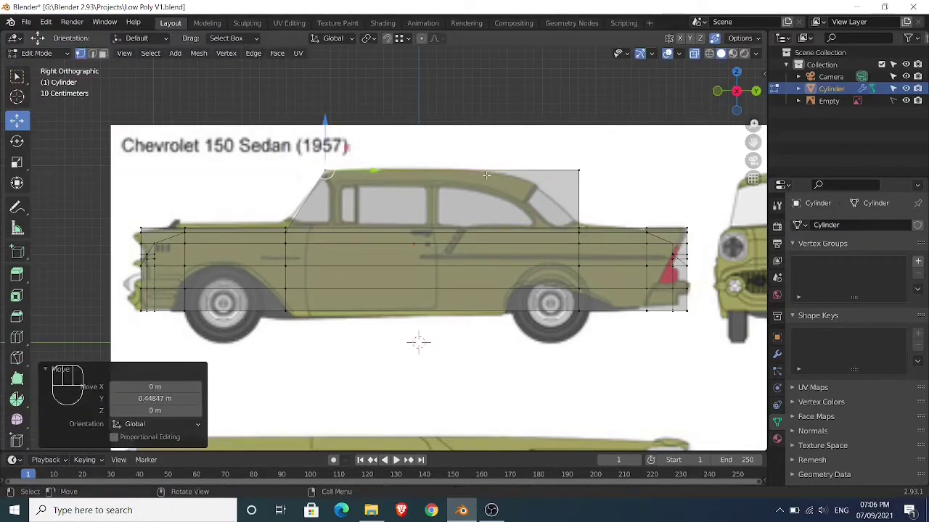
pyautogui.click(578, 171)
pyautogui.moveTo(628, 170); pyautogui.dragTo(574, 176)
# - In the front view, move the roof's outer vertices inward -0.12977 m along X to taper the cabin sides
pyautogui.moveTo(574, 175); pyautogui.dragTo(518, 188, button='middle')
pyautogui.press('KP_1')
pyautogui.scroll(4, 508, 193)
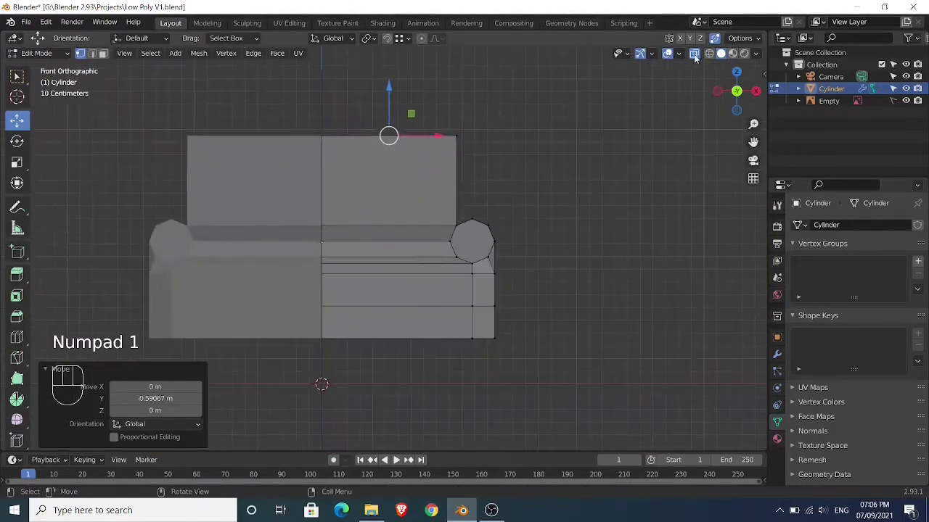
pyautogui.scroll(1, 542, 129)
pyautogui.moveTo(438, 76); pyautogui.dragTo(501, 114)
pyautogui.moveTo(580, 174); pyautogui.dragTo(557, 192, button='middle')
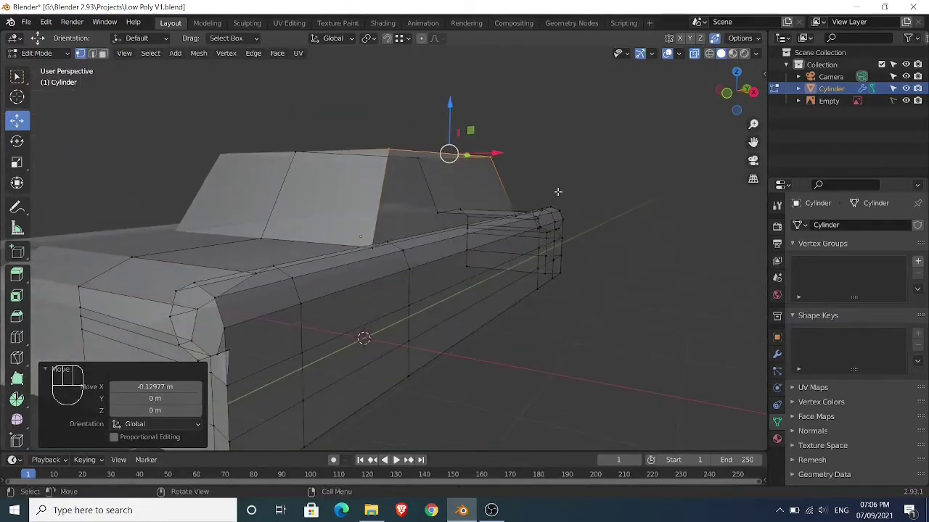
pyautogui.press('KP_3')
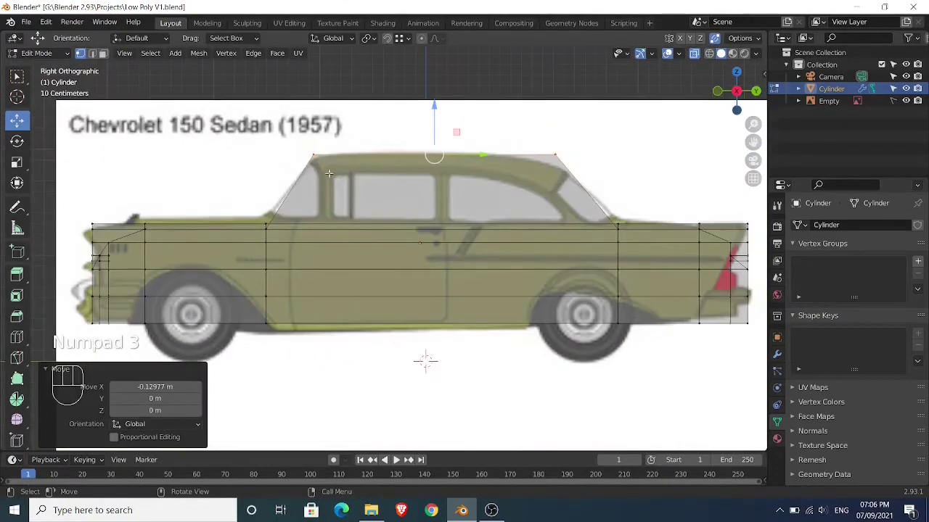
# - Return to Object Mode, turn off X-ray display, and apply all transforms to the body
pyautogui.press('Tab')
pyautogui.moveTo(321, 170); pyautogui.dragTo(380, 191, button='middle')
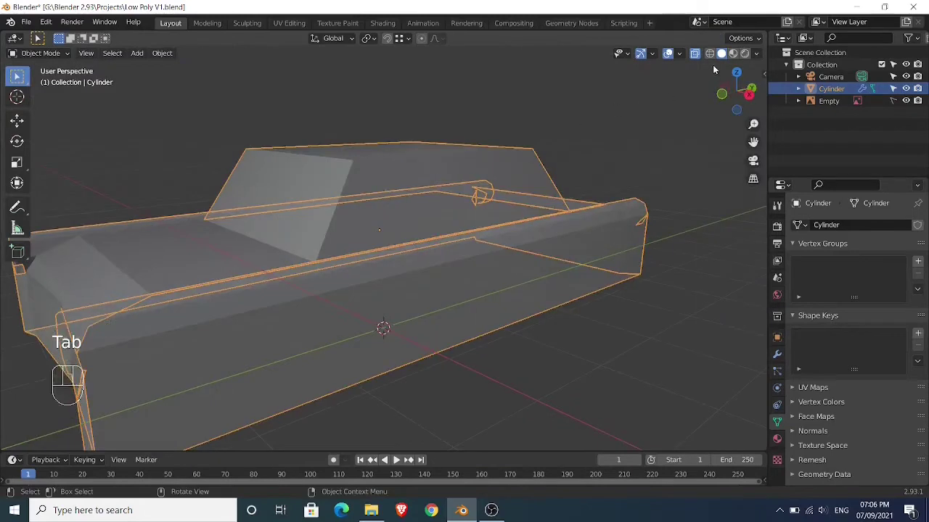
pyautogui.moveTo(698, 63); pyautogui.dragTo(681, 71, button='middle')
pyautogui.hotkey('ctrl', 'a')
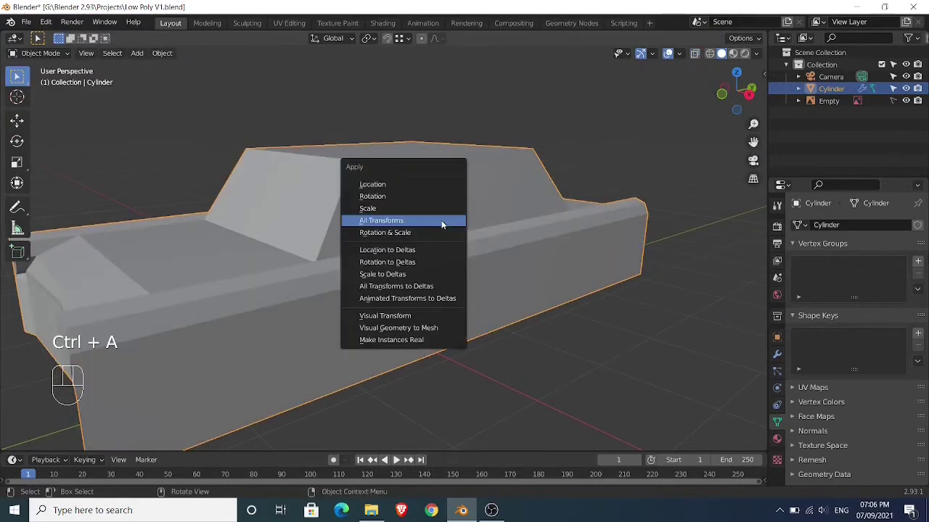
pyautogui.click(439, 220)
# - Bevel the roof's front edge above the windshield with two segments to follow the blueprint's rounded corner
pyautogui.press('Tab')
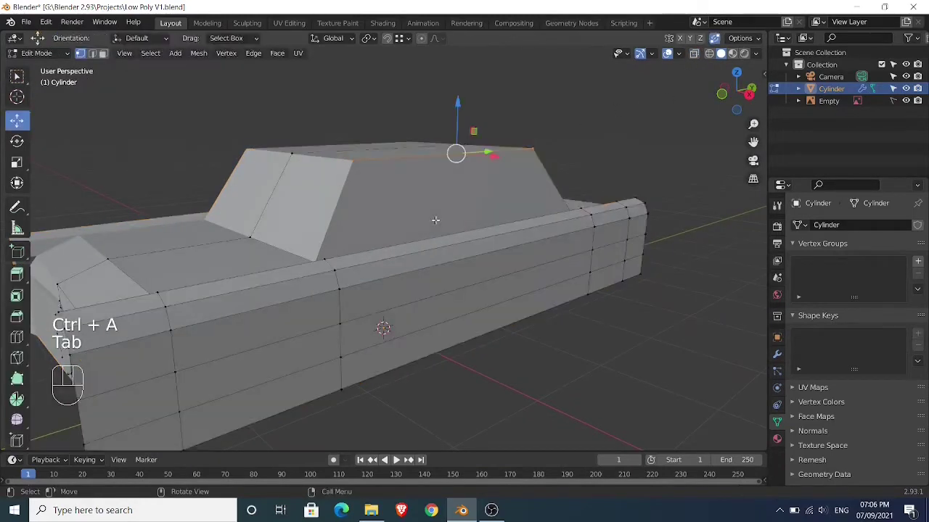
pyautogui.press('2')
pyautogui.click(343, 160)
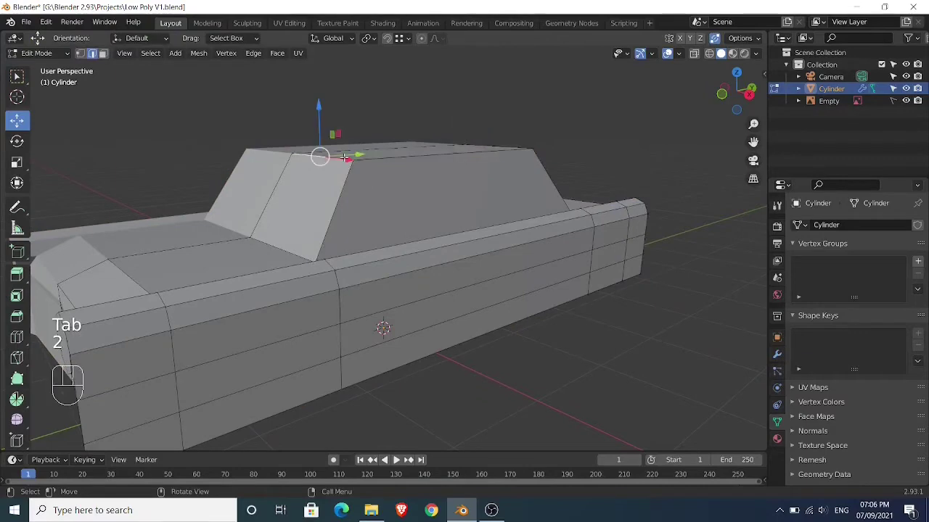
pyautogui.press('KP_3')
pyautogui.scroll(2, 343, 157)
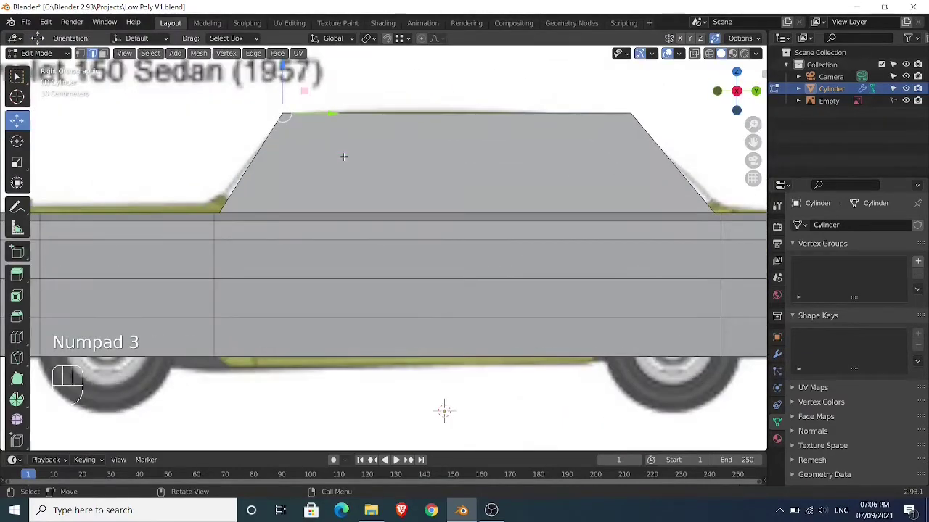
pyautogui.hotkey('ctrl', 'b')
pyautogui.scroll(-1, 361, 161)
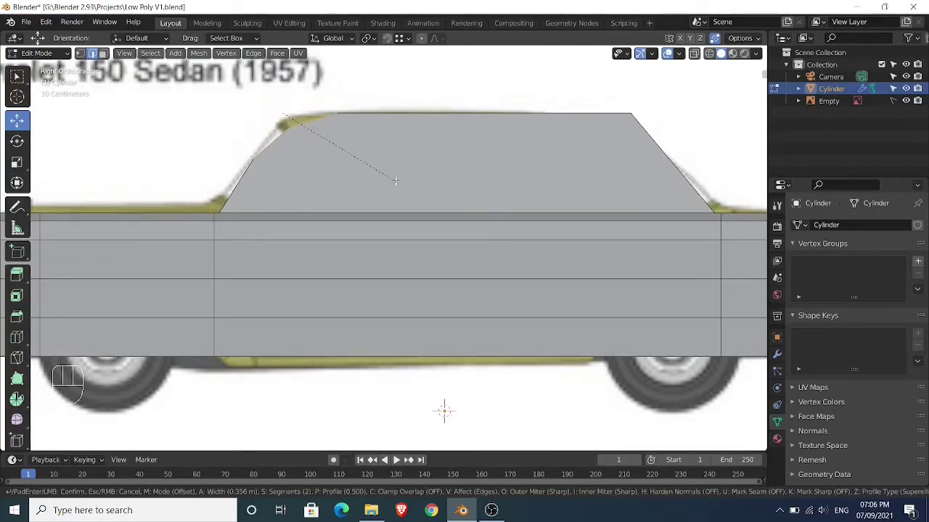
pyautogui.click(356, 176)
# - Bevel the roof's rear edge with two segments and a width of about 0.356 m to follow the blueprint's rear curve
pyautogui.moveTo(586, 120); pyautogui.dragTo(617, 151, button='middle')
pyautogui.press('KP_3')
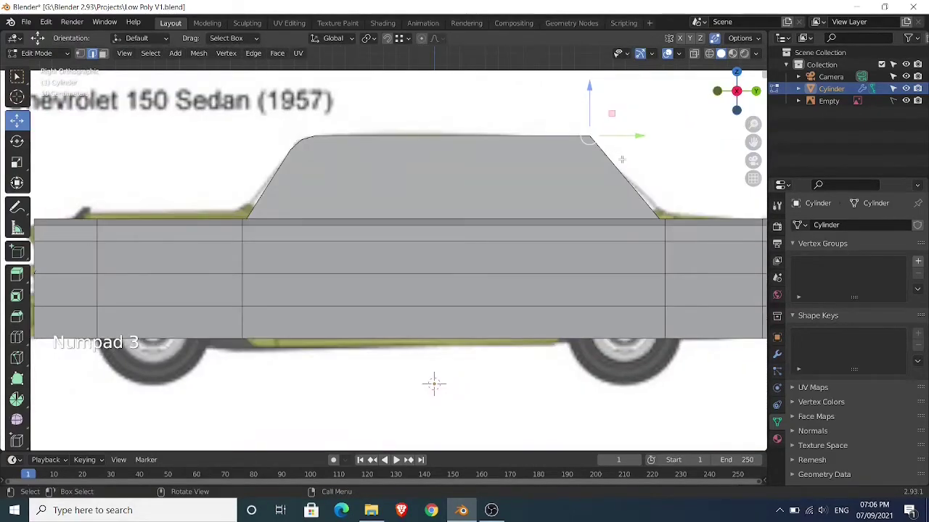
pyautogui.hotkey('ctrl', 'b')
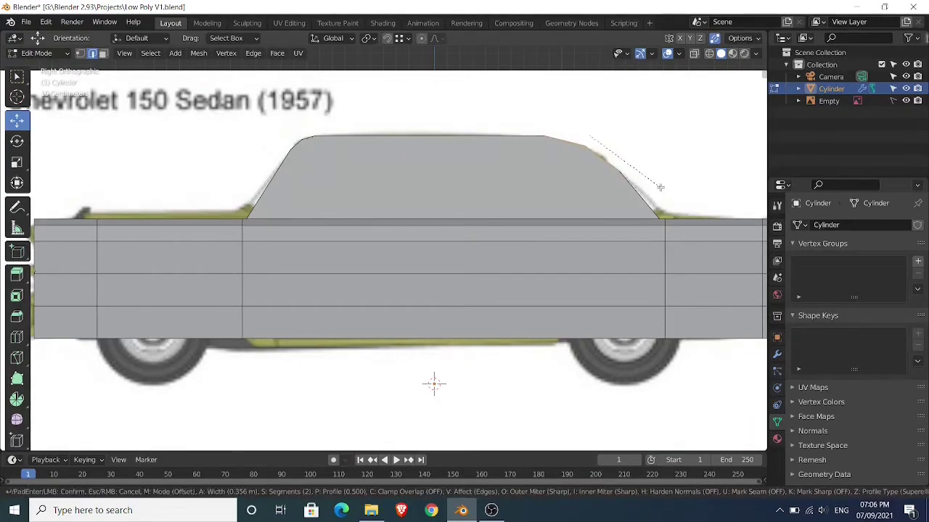
pyautogui.click(661, 187)
pyautogui.moveTo(661, 187); pyautogui.dragTo(419, 231, button='middle')
pyautogui.press('Tab')
pyautogui.press('Tab')
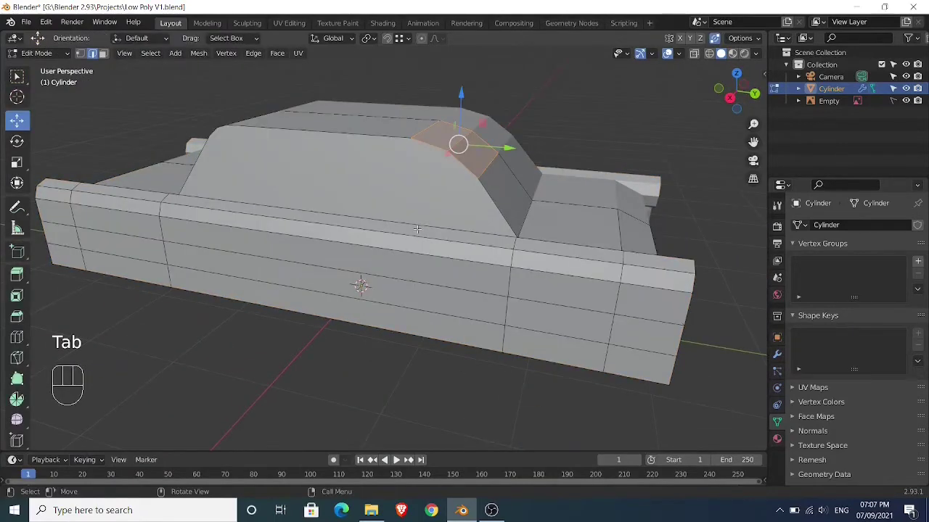
# - With X-ray on in the right view, add a vertical loop cut through the lower body at the door's rear edge, factor 0.022
pyautogui.press('KP_3')
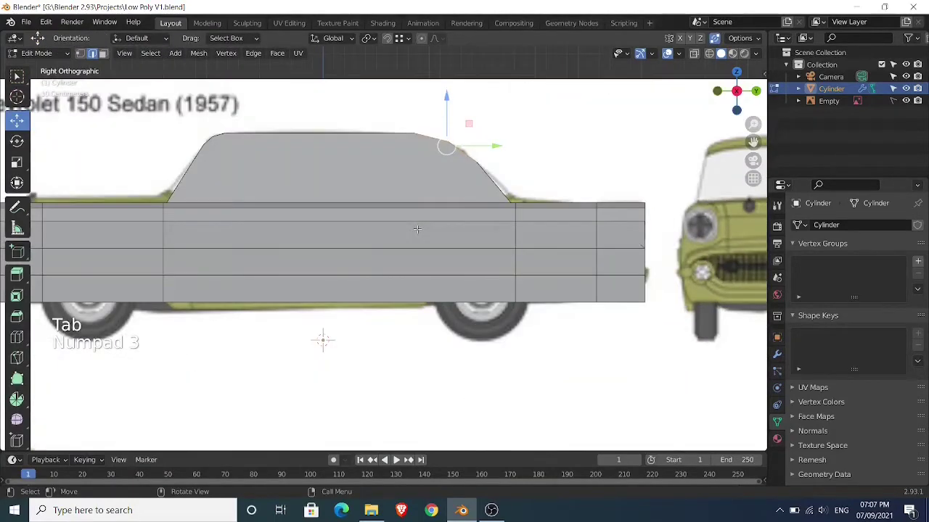
pyautogui.click(694, 54)
pyautogui.keyDown('shift'); pyautogui.moveTo(381, 235); pyautogui.dragTo(436, 254, button='middle'); pyautogui.keyUp('shift')
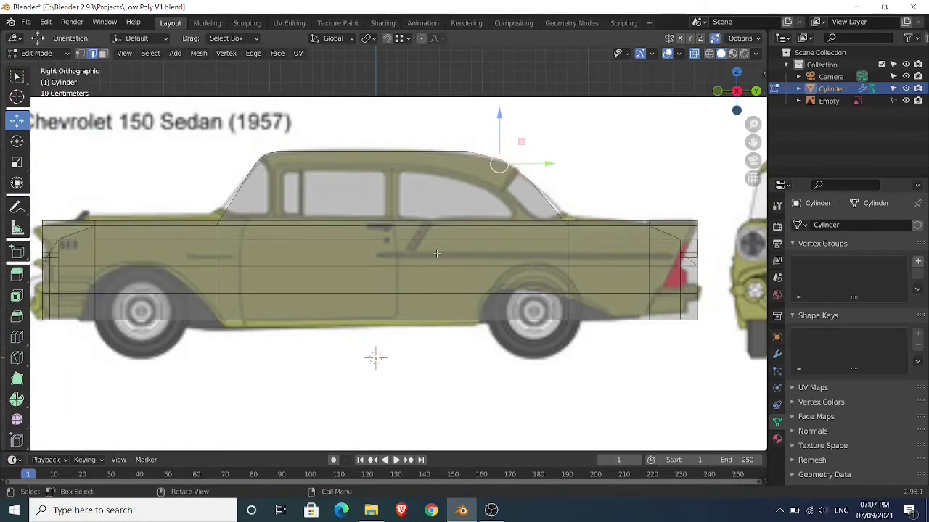
pyautogui.hotkey('ctrl', 'r')
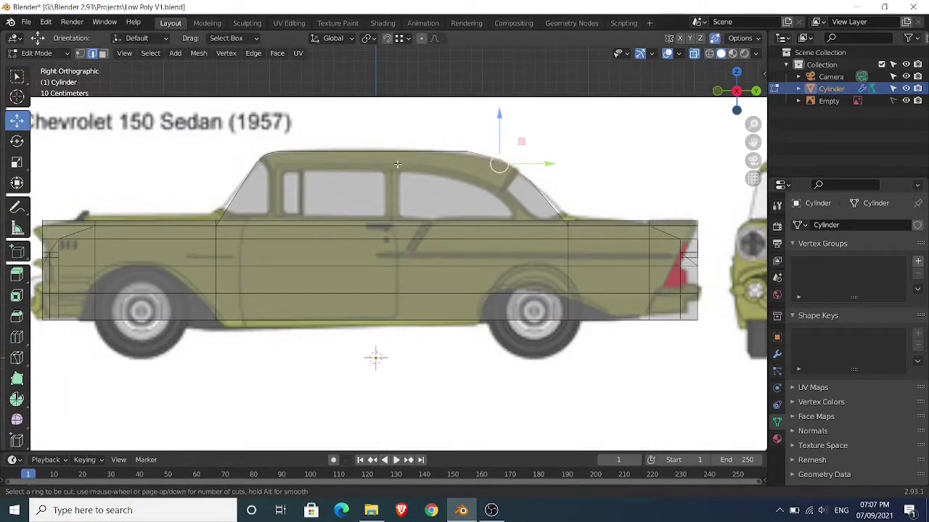
pyautogui.click(396, 227)
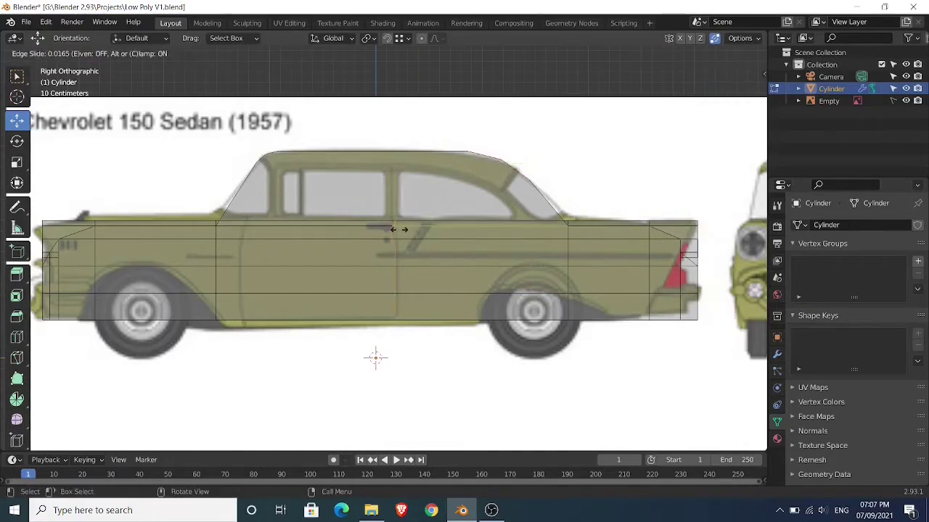
pyautogui.click(400, 230)
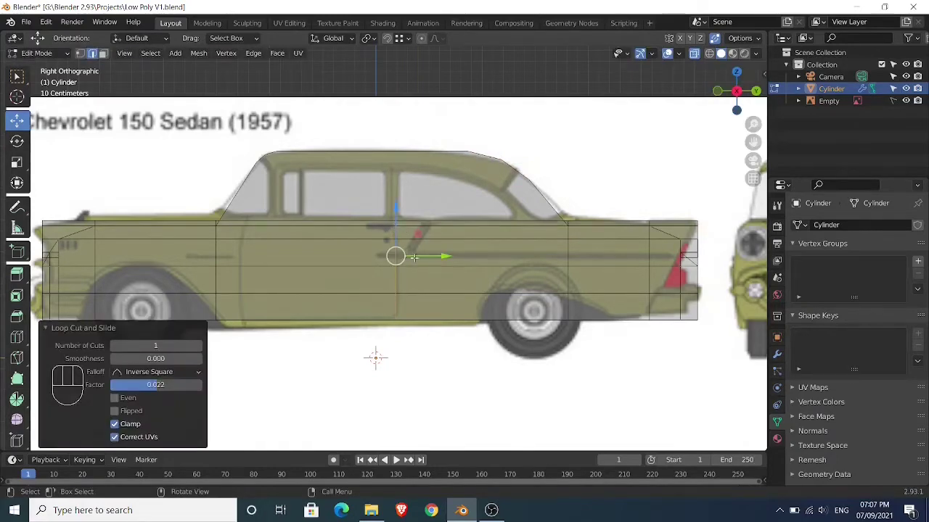
pyautogui.moveTo(413, 257); pyautogui.dragTo(396, 175, button='middle')
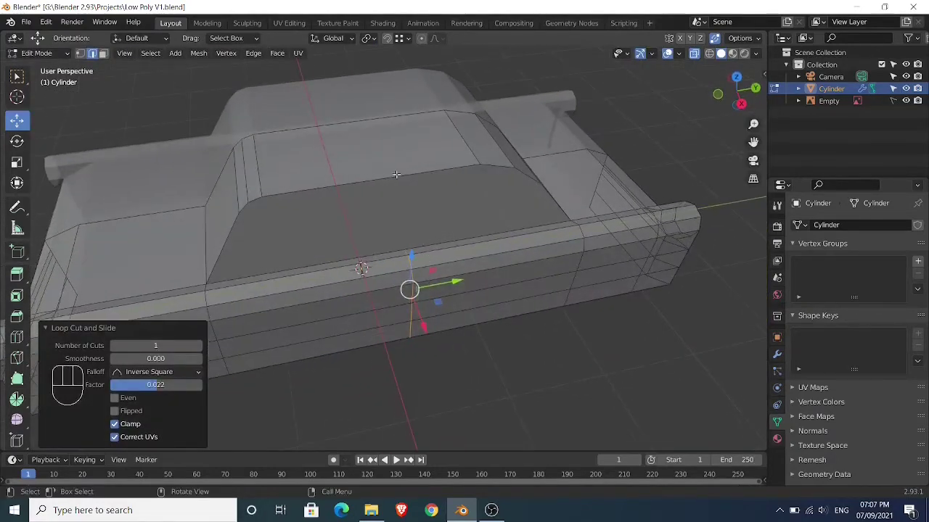
# - Add a loop cut across the cabin roof above the door pillar with slide factor -0.153
pyautogui.hotkey('ctrl', 'r')
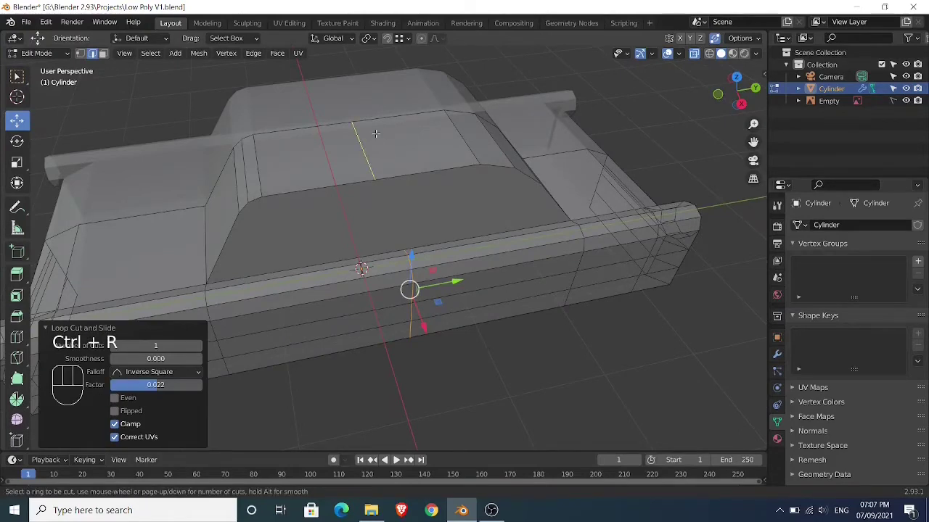
pyautogui.press('Escape')
pyautogui.press('KP_3')
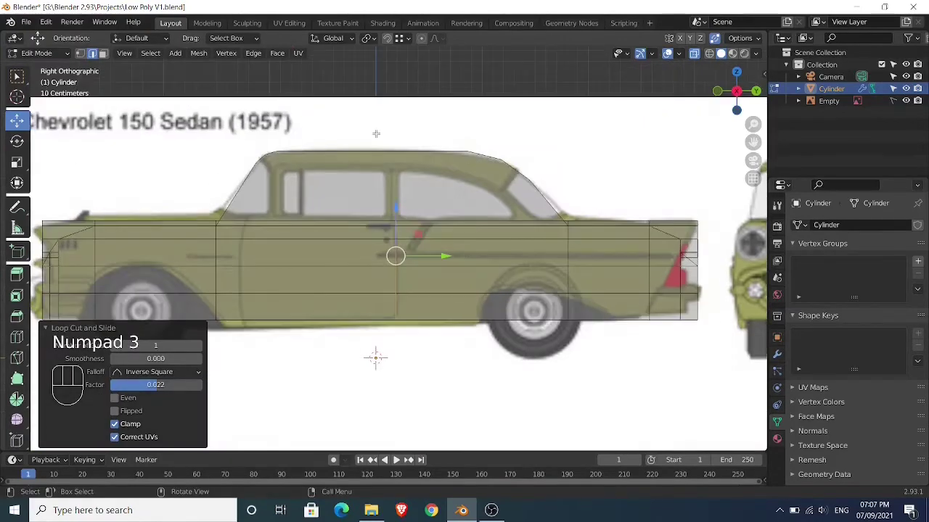
pyautogui.hotkey('ctrl', 'r')
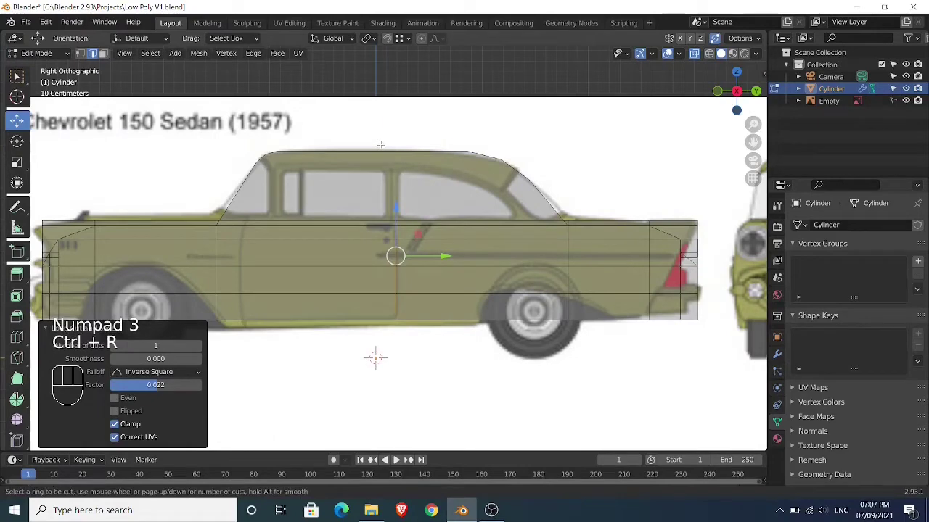
pyautogui.click(381, 146)
pyautogui.click(388, 143)
# - Vertex-slide the new roof cut along the roof with a factor of 0.077
pyautogui.keyDown('alt'); pyautogui.moveTo(388, 144); pyautogui.dragTo(394, 174); pyautogui.keyUp('alt')
pyautogui.hotkey('shift', 'v')
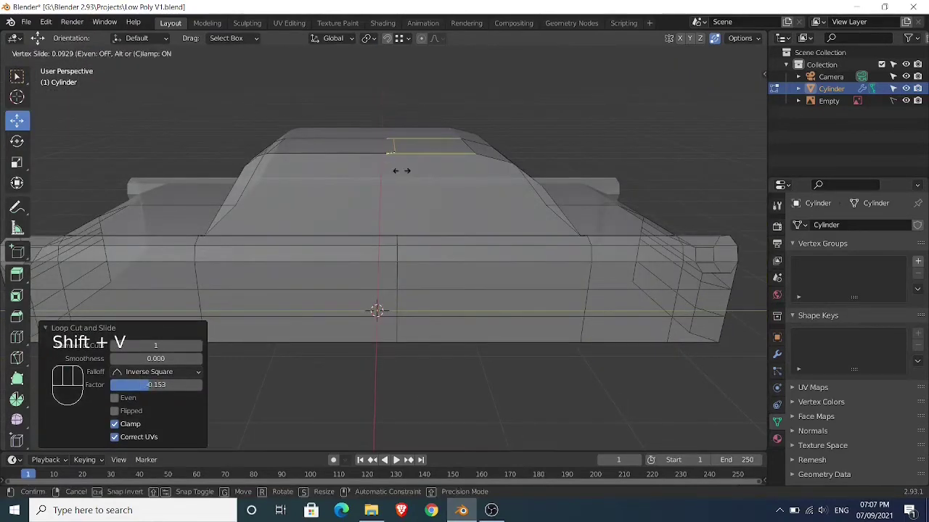
pyautogui.click(400, 171)
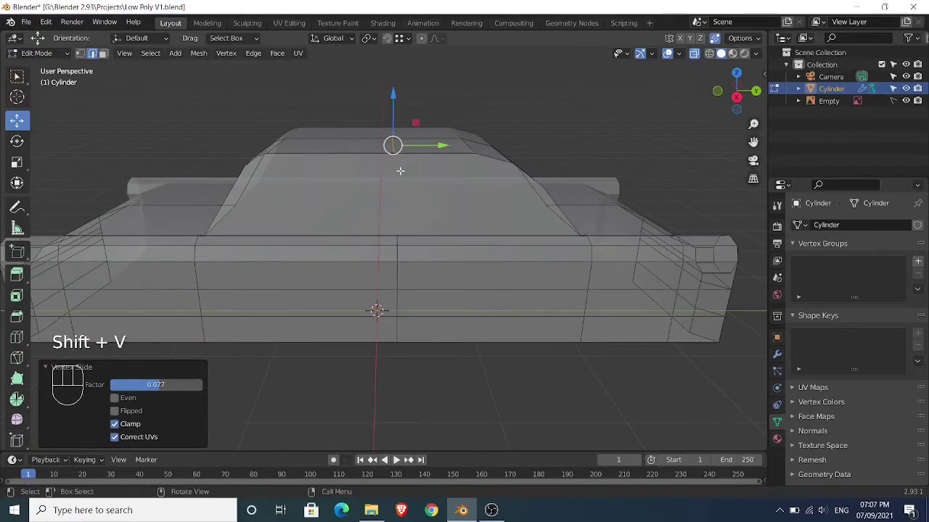
# - Connect the roof cut's outer vertex to the body loop's upper vertex with an edge down the cabin side
pyautogui.press('1')
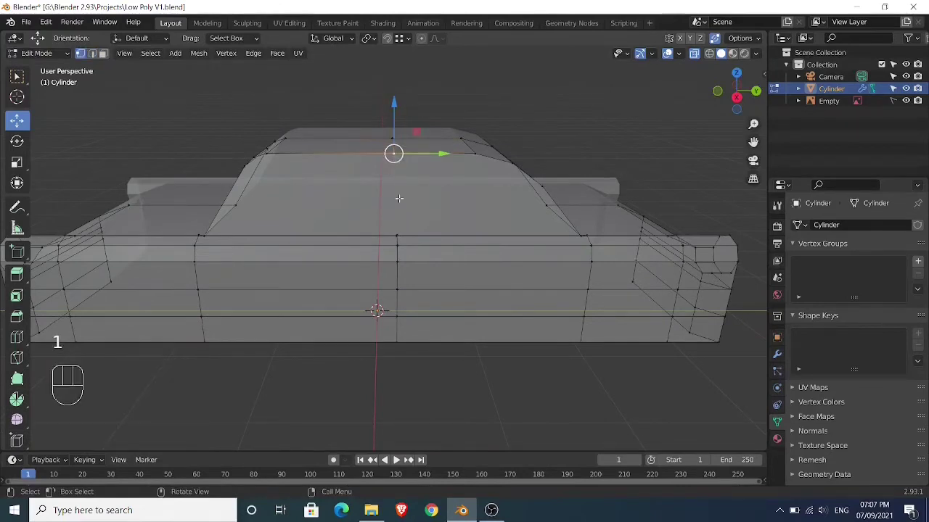
pyautogui.moveTo(399, 229); pyautogui.dragTo(398, 272, button='middle')
pyautogui.scroll(2, 397, 259)
pyautogui.keyDown('shift'); pyautogui.click(402, 250); pyautogui.keyUp('shift')
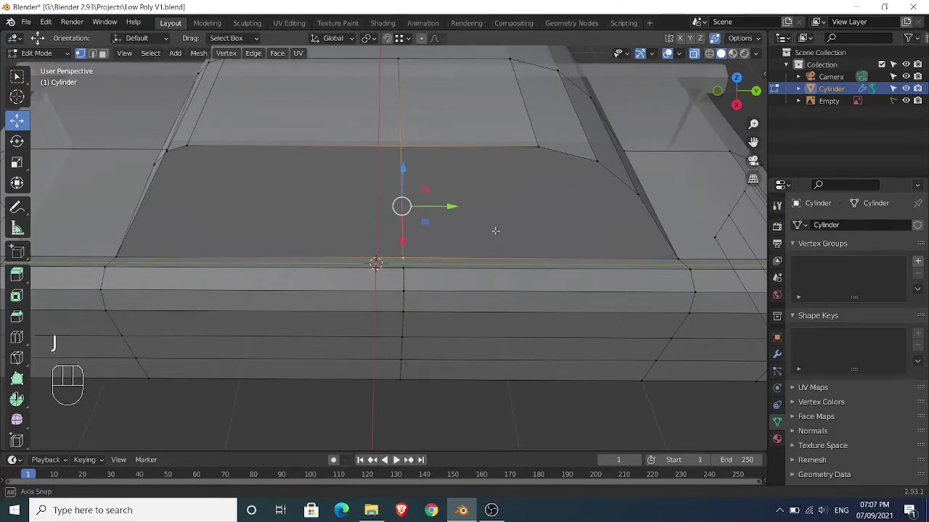
pyautogui.press('KP_3')
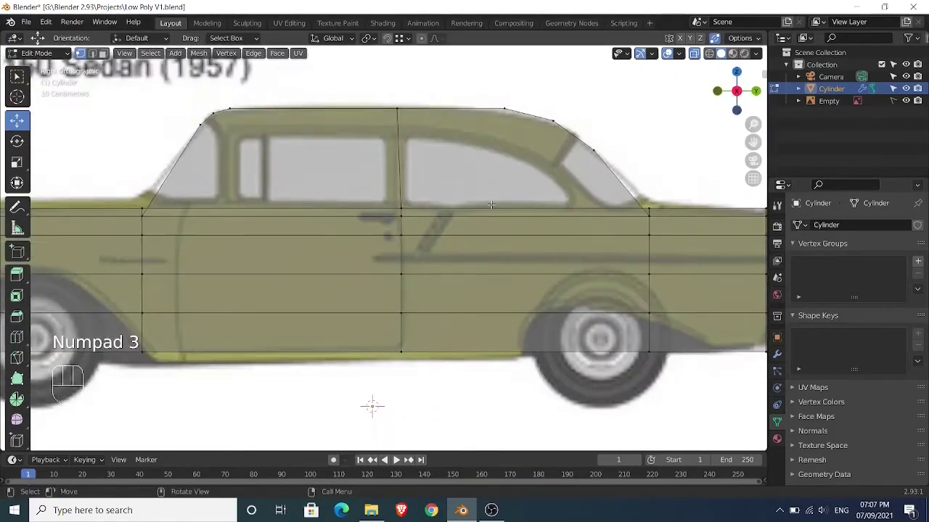
pyautogui.keyDown('shift'); pyautogui.moveTo(491, 206); pyautogui.dragTo(465, 231, button='middle'); pyautogui.keyUp('shift')
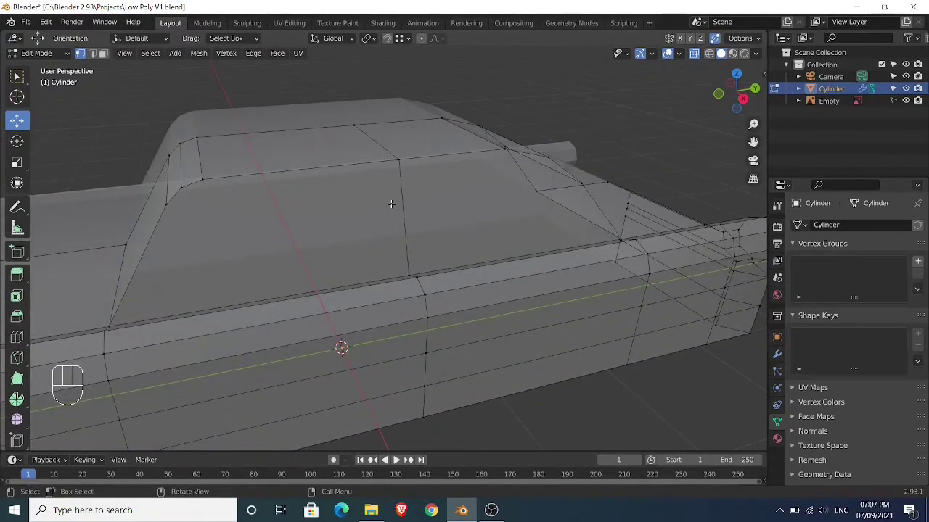
# - Dissolve the crosswise roof edge above the door pillar, keeping the pillar edge on the cabin side
pyautogui.press('2')
pyautogui.click(404, 201)
pyautogui.moveTo(404, 216); pyautogui.dragTo(484, 276, button='middle')
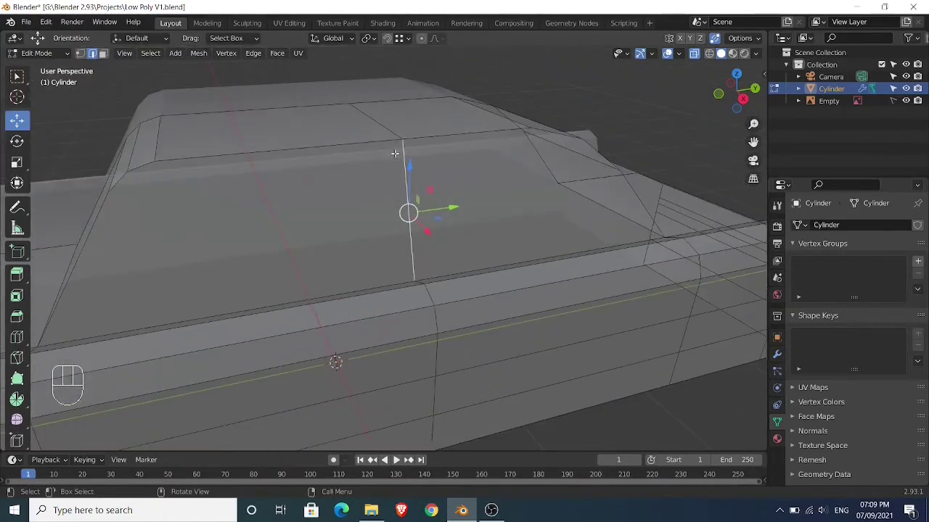
pyautogui.click(384, 127)
pyautogui.press('x')
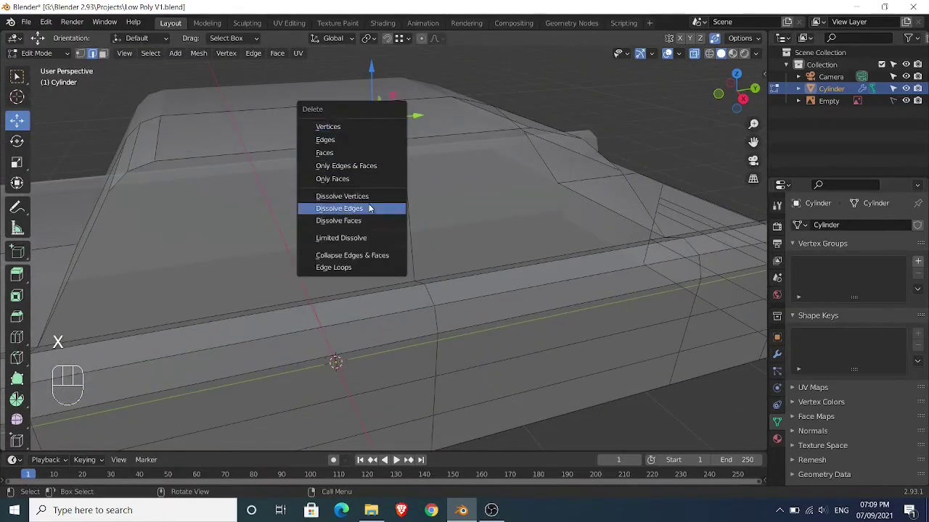
pyautogui.click(371, 207)
pyautogui.moveTo(371, 203); pyautogui.dragTo(450, 199, button='middle')
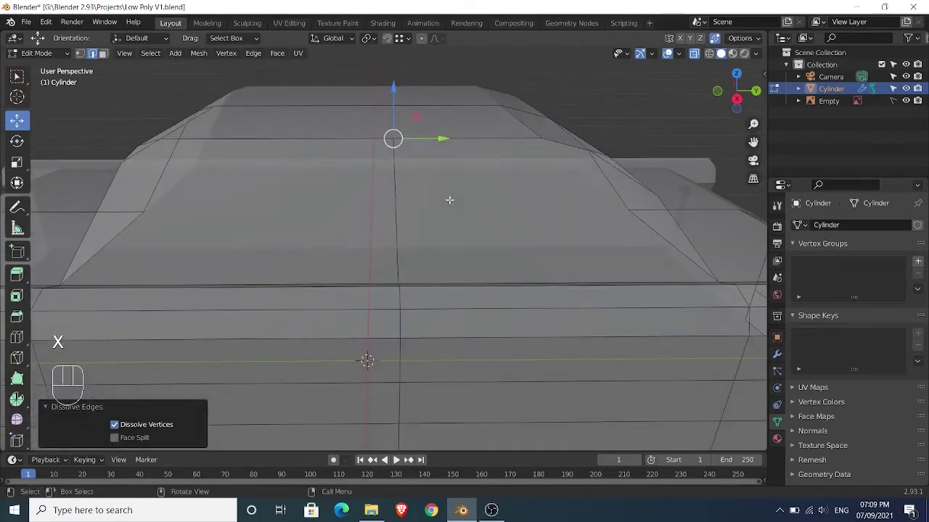
pyautogui.press('3')
pyautogui.moveTo(370, 202); pyautogui.dragTo(461, 200, button='middle')
pyautogui.click(696, 55)
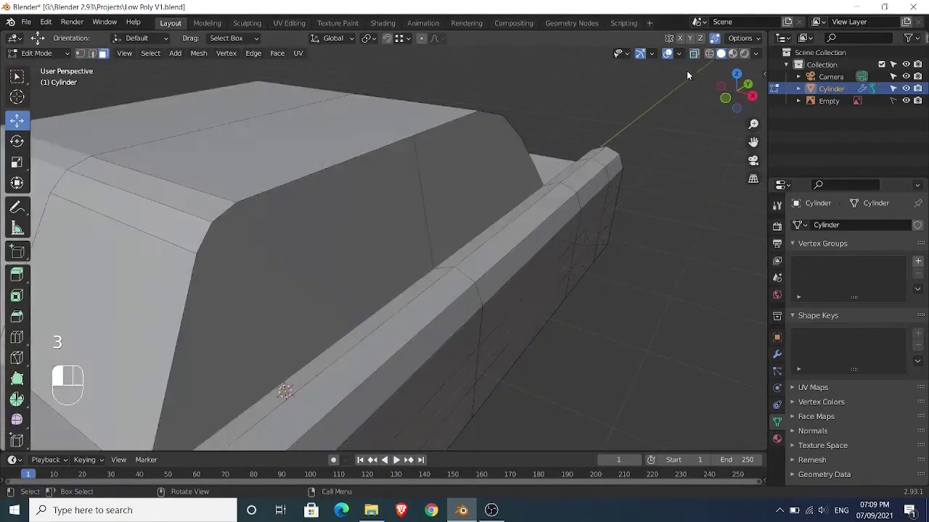
pyautogui.keyDown('shift'); pyautogui.moveTo(226, 285); pyautogui.dragTo(270, 235, button='middle'); pyautogui.keyUp('shift')
pyautogui.click(261, 280)
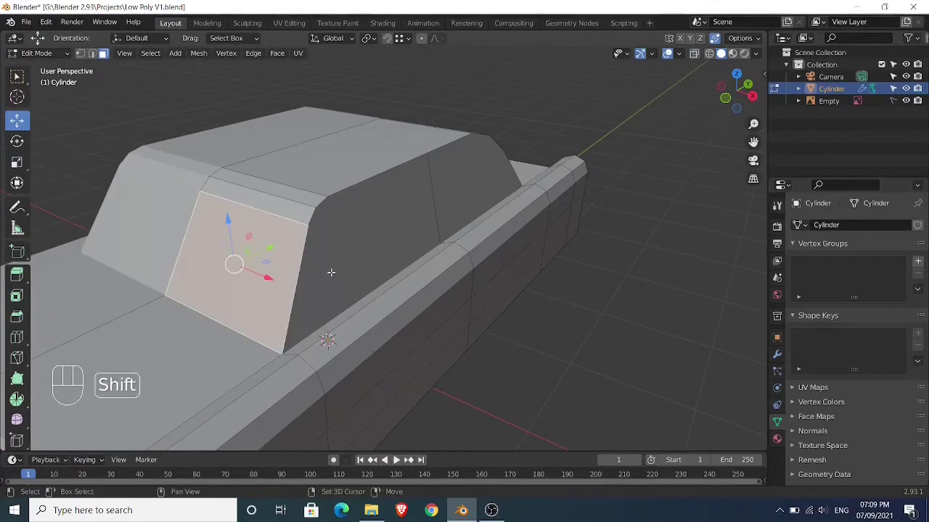
pyautogui.keyDown('shift'); pyautogui.click(338, 268); pyautogui.keyUp('shift')
pyautogui.moveTo(452, 256); pyautogui.dragTo(421, 249, button='middle')
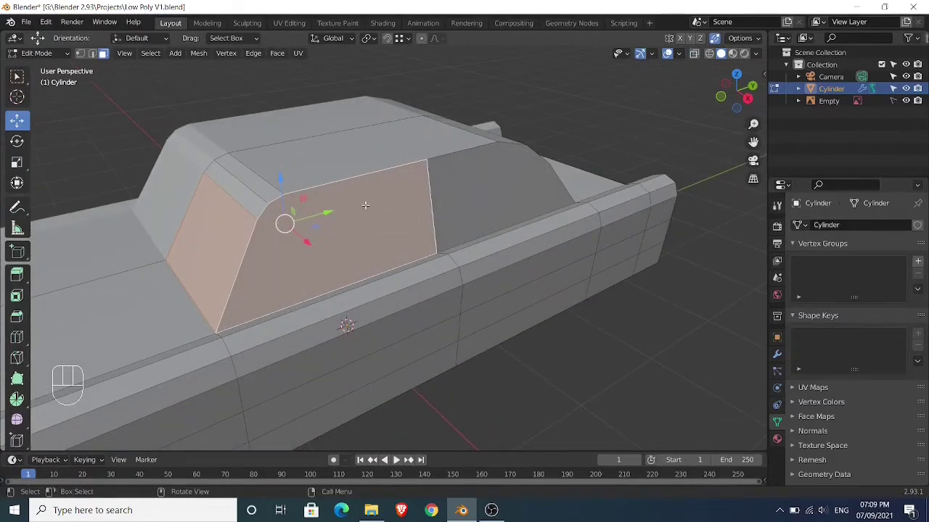
pyautogui.moveTo(365, 206); pyautogui.dragTo(359, 202, button='middle')
pyautogui.keyDown('shift'); pyautogui.click(544, 207); pyautogui.keyUp('shift')
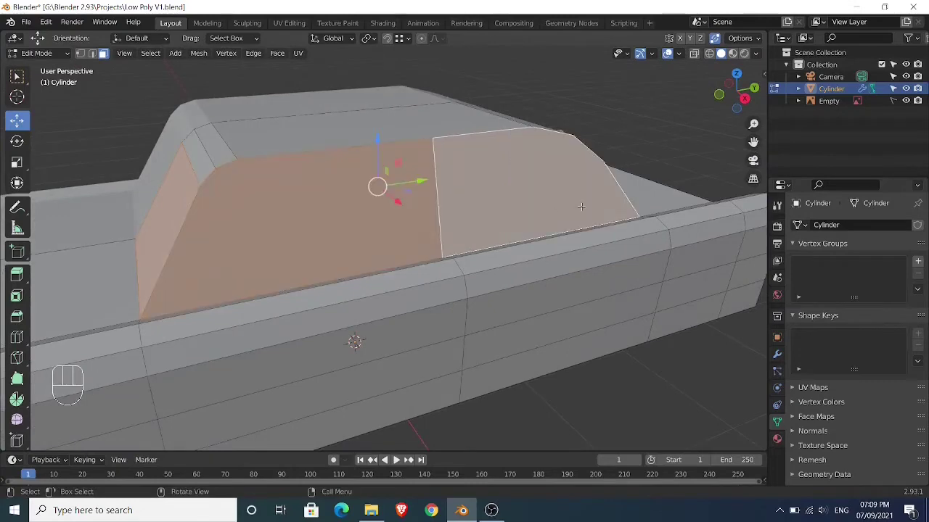
pyautogui.moveTo(581, 207); pyautogui.dragTo(527, 244, button='middle')
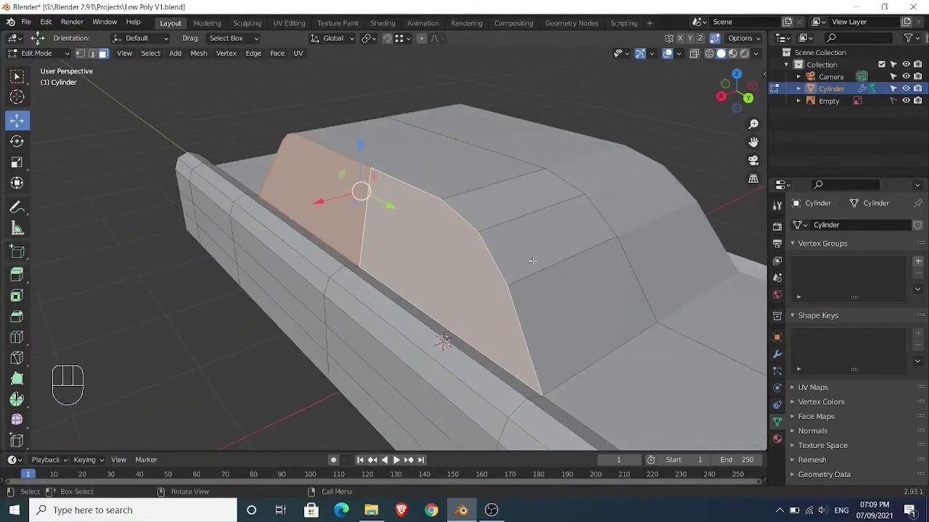
# - Vertex-slide the edge above the rear window upward with factor 0.545 and compare it with the blueprint in right view with X-ray on
pyautogui.press('2')
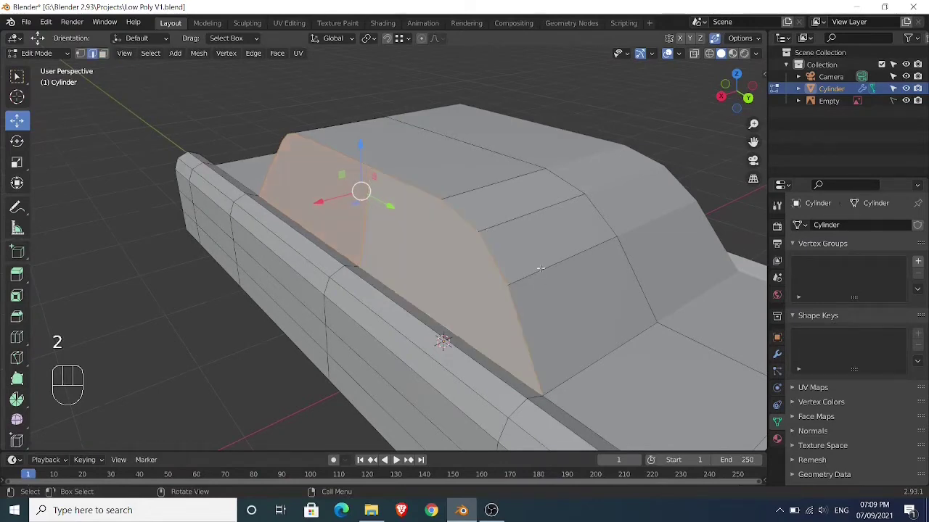
pyautogui.click(541, 270)
pyautogui.hotkey('shift', 'v')
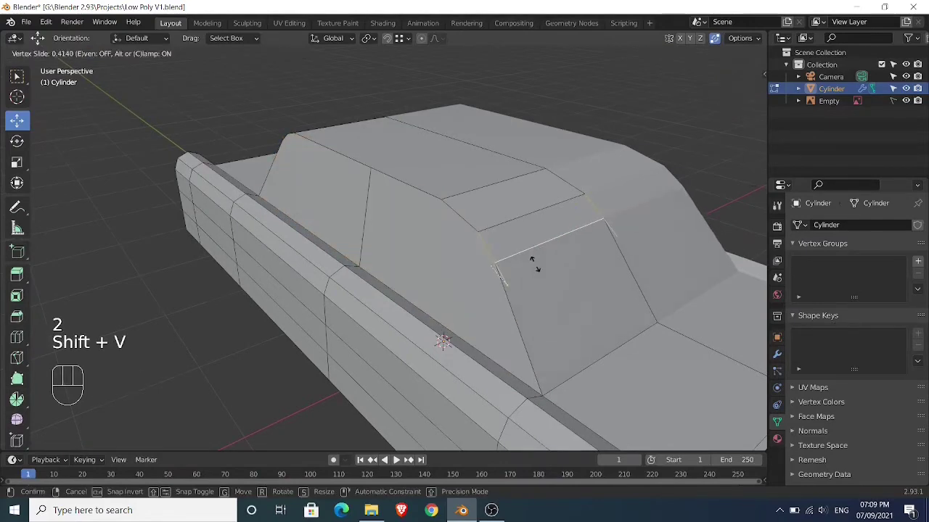
pyautogui.click(533, 258)
pyautogui.press('KP_3')
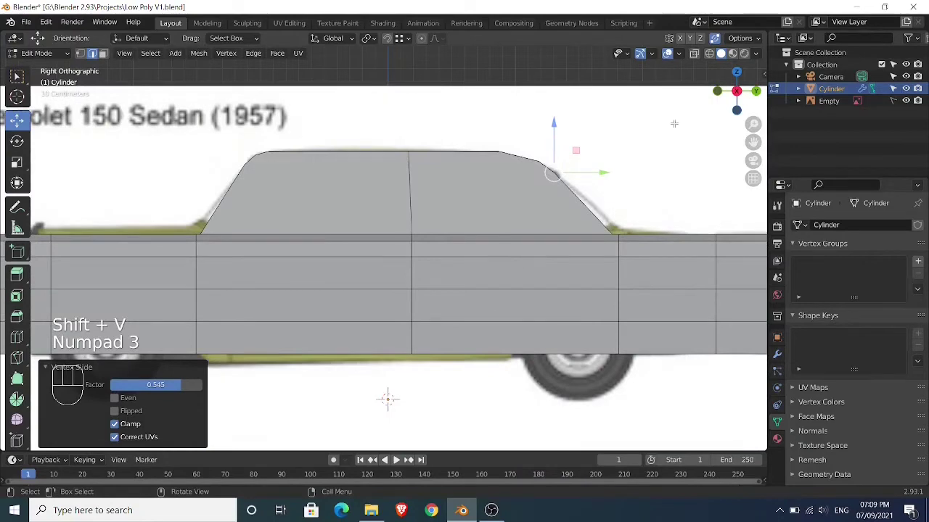
pyautogui.click(695, 54)
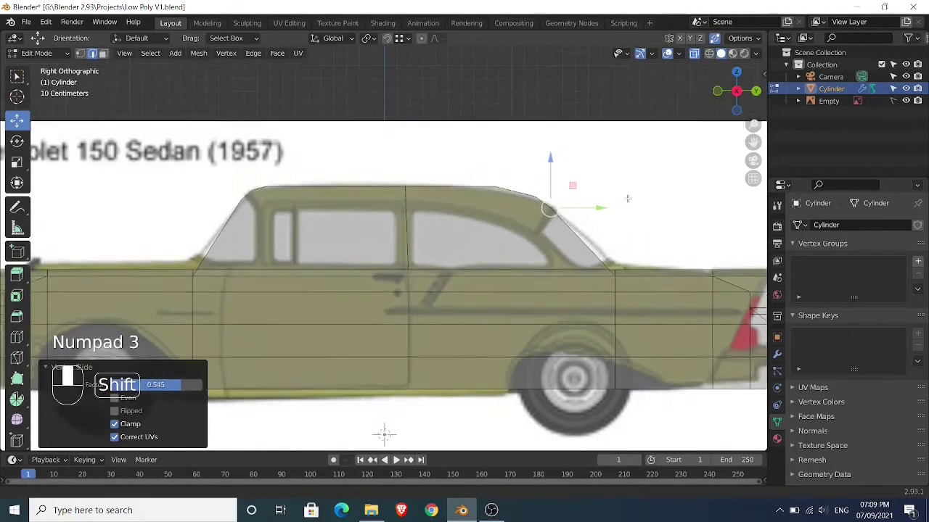
# - Vertex-slide the next crosswise edge at the rear of the roof toward the roof with a factor of 0.235
pyautogui.moveTo(632, 160); pyautogui.dragTo(542, 214, button='middle')
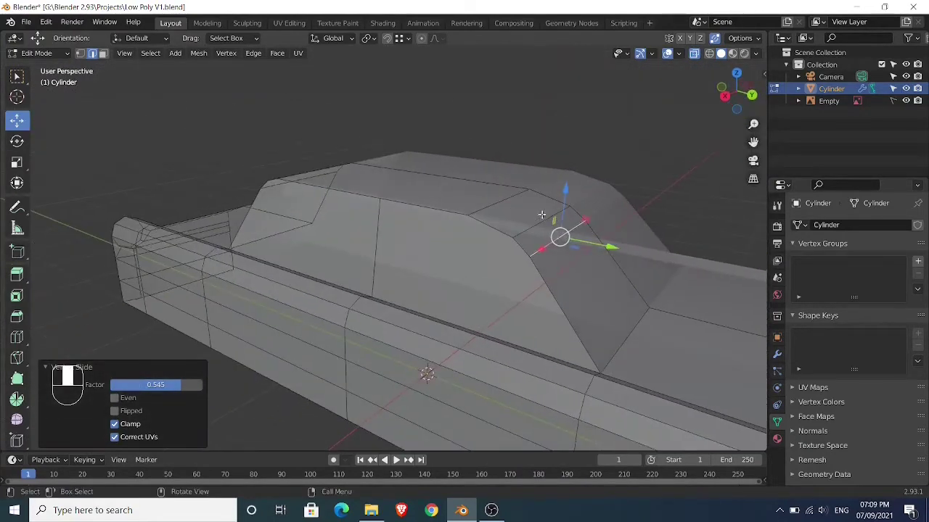
pyautogui.click(541, 216)
pyautogui.hotkey('shift', 'v')
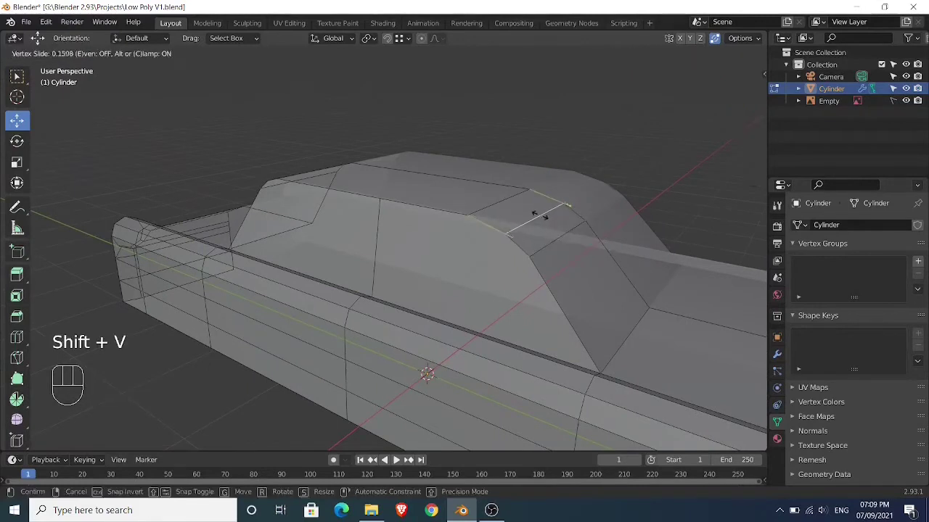
pyautogui.click(533, 215)
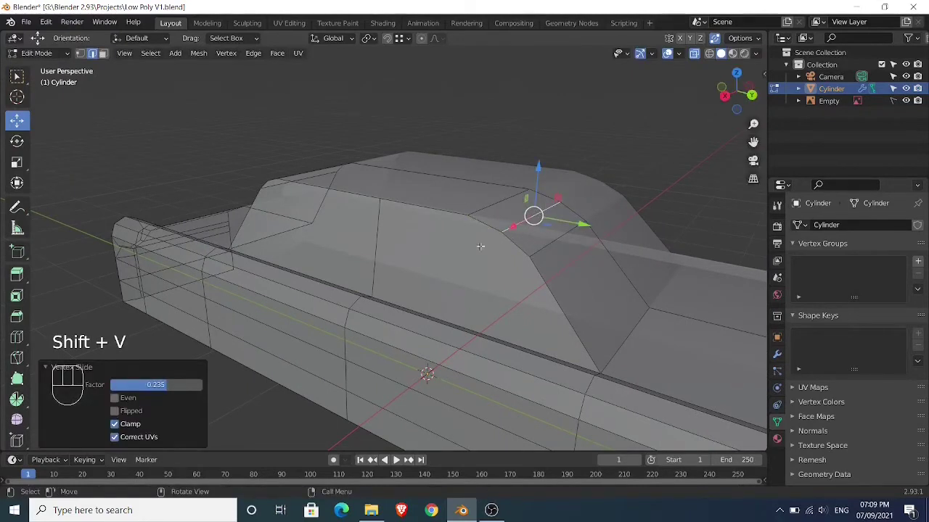
# - Inset the rear window, both side window and windshield faces individually with a thickness of 0.03042 m
pyautogui.press('3')
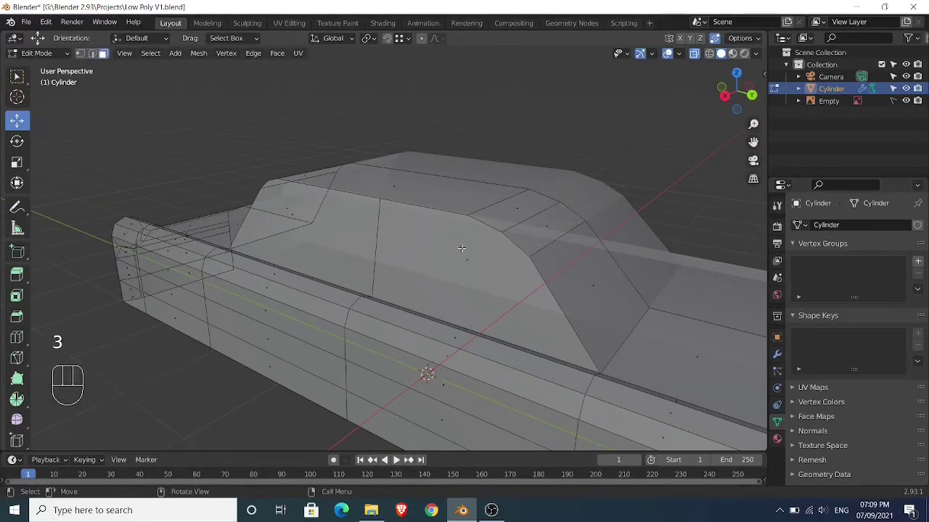
pyautogui.click(588, 288)
pyautogui.moveTo(479, 283); pyautogui.dragTo(325, 265, button='middle')
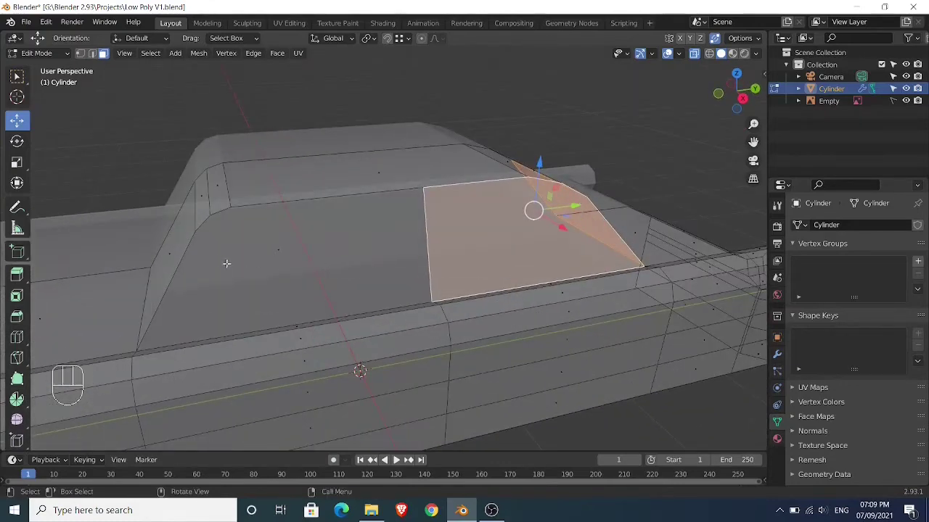
pyautogui.moveTo(226, 263); pyautogui.dragTo(344, 269, button='middle')
pyautogui.keyDown('shift'); pyautogui.click(366, 261); pyautogui.keyUp('shift')
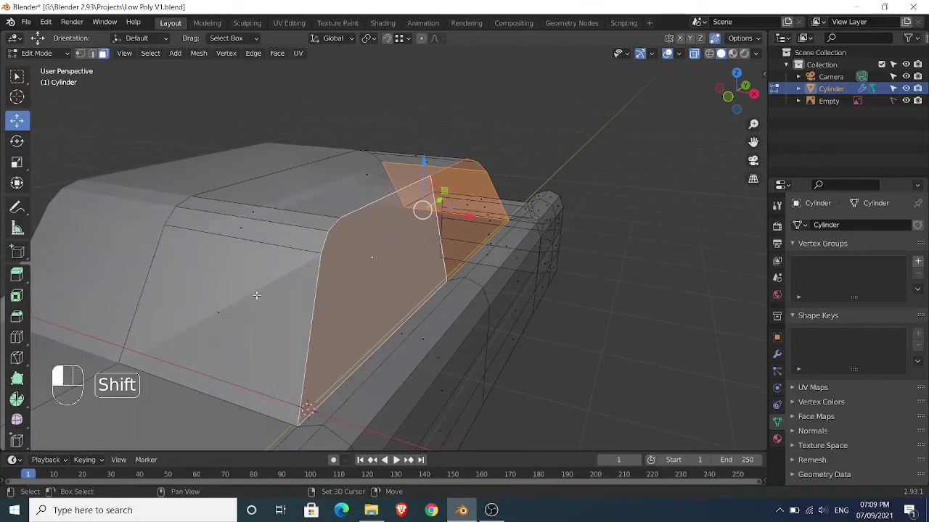
pyautogui.keyDown('shift'); pyautogui.click(226, 322); pyautogui.keyUp('shift')
pyautogui.moveTo(226, 322); pyautogui.dragTo(640, 241, button='middle')
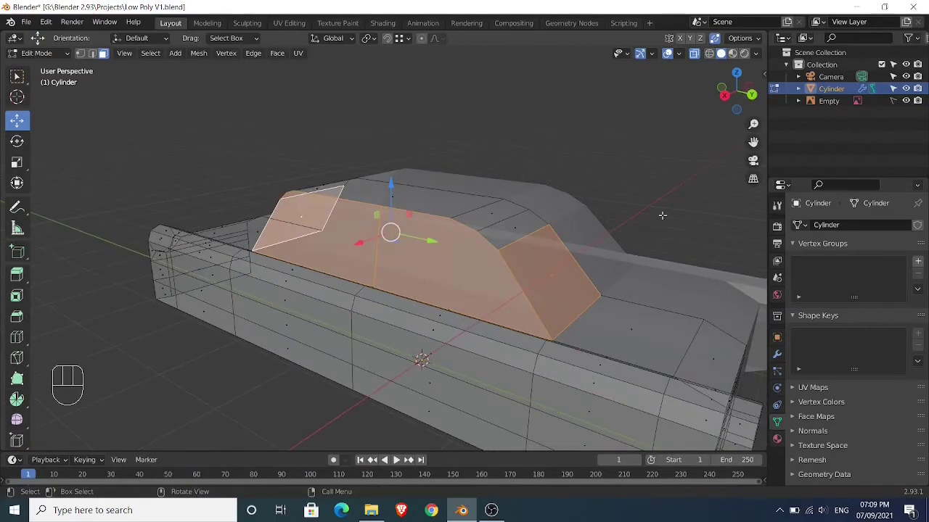
pyautogui.press('i')
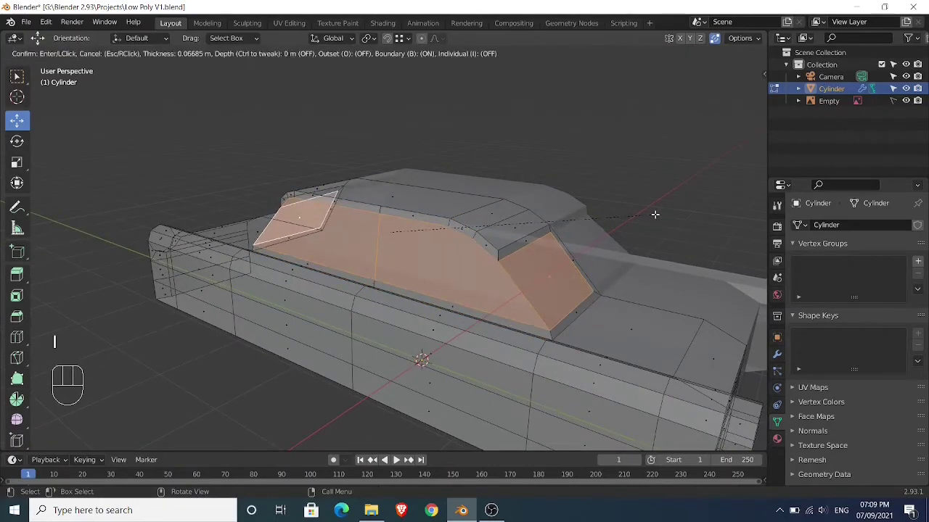
pyautogui.click(656, 215)
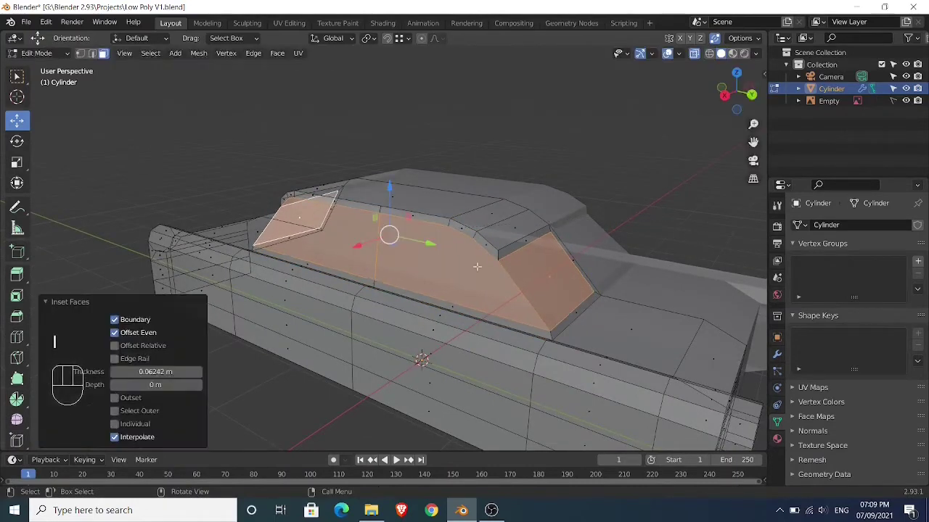
pyautogui.click(114, 425)
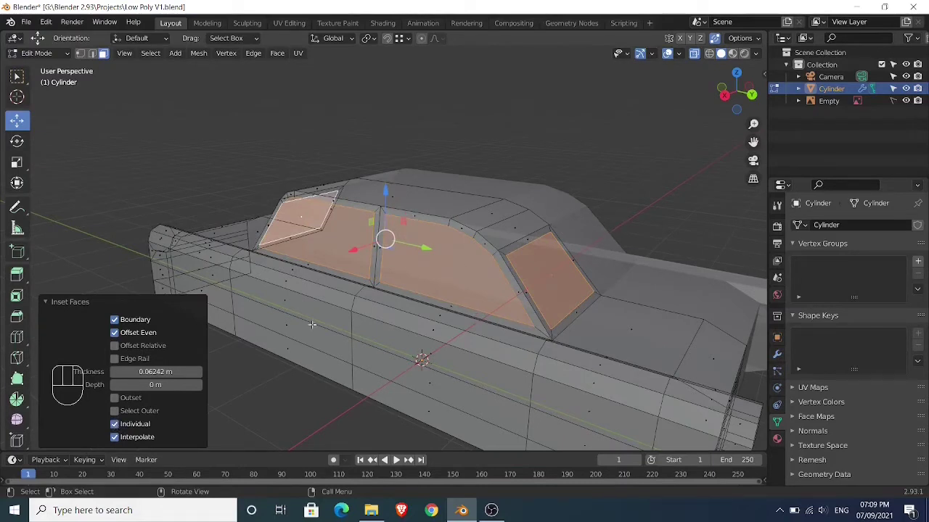
pyautogui.click(155, 371)
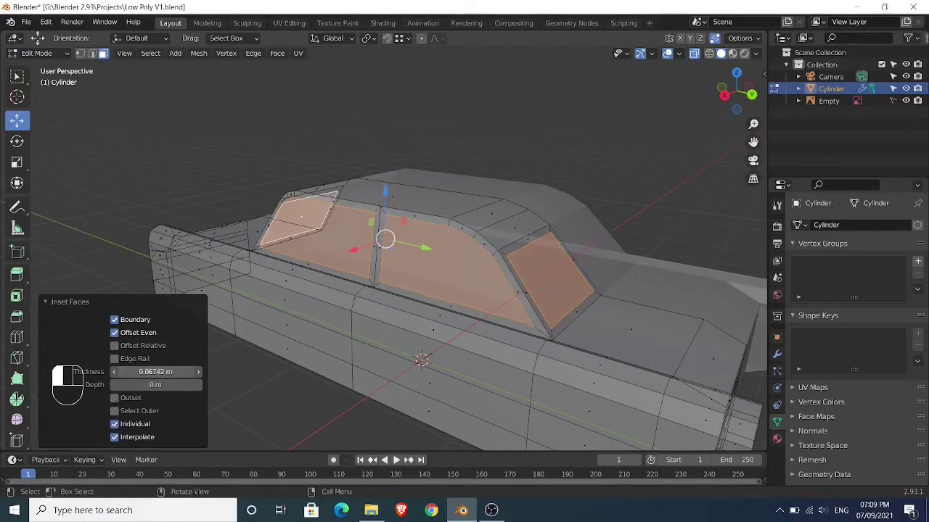
pyautogui.moveTo(155, 371); pyautogui.dragTo(138, 371)
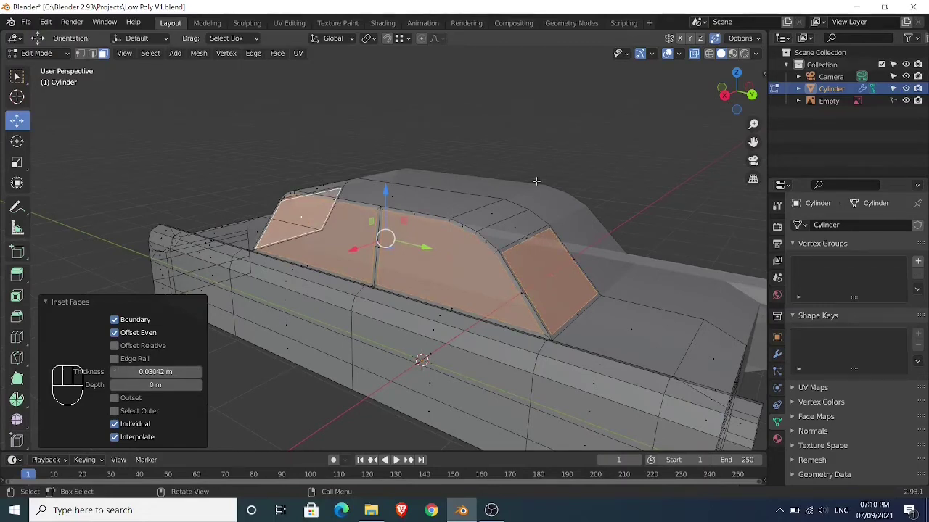
# - With X-ray off, extrude the inset rear window, side window and windshield faces along their normals with an offset of -0.0173 m
pyautogui.moveTo(537, 181); pyautogui.dragTo(534, 262, button='middle')
pyautogui.scroll(1, 562, 177)
pyautogui.click(567, 146)
pyautogui.scroll(-1, 538, 185)
pyautogui.click(542, 291)
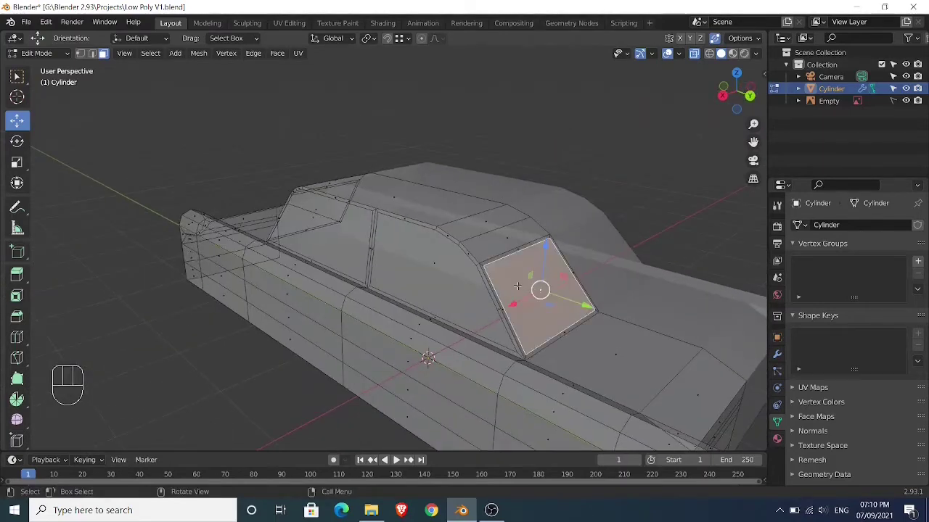
pyautogui.click(694, 57)
pyautogui.keyDown('shift'); pyautogui.click(435, 291); pyautogui.keyUp('shift')
pyautogui.moveTo(434, 291); pyautogui.dragTo(504, 278, button='middle')
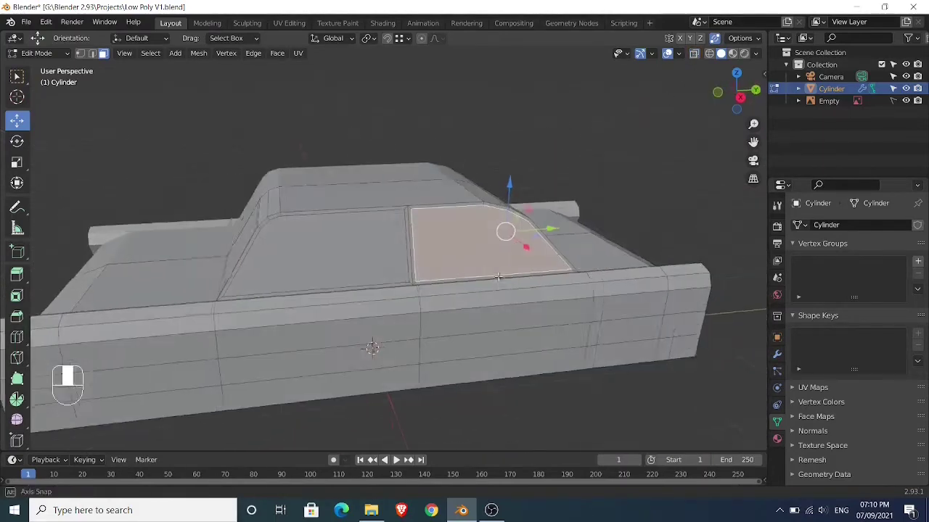
pyautogui.keyDown('shift'); pyautogui.click(365, 249); pyautogui.keyUp('shift')
pyautogui.moveTo(365, 249); pyautogui.dragTo(345, 275, button='middle')
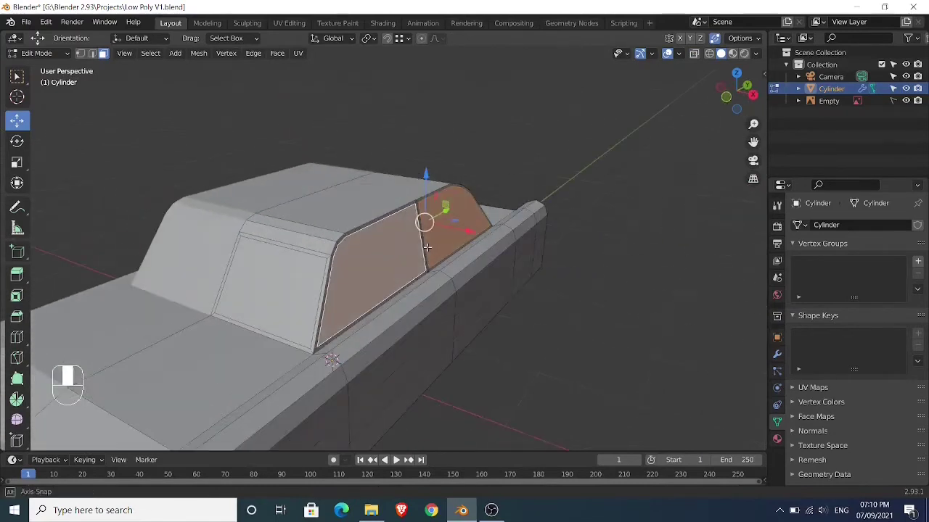
pyautogui.keyDown('shift'); pyautogui.click(297, 276); pyautogui.keyUp('shift')
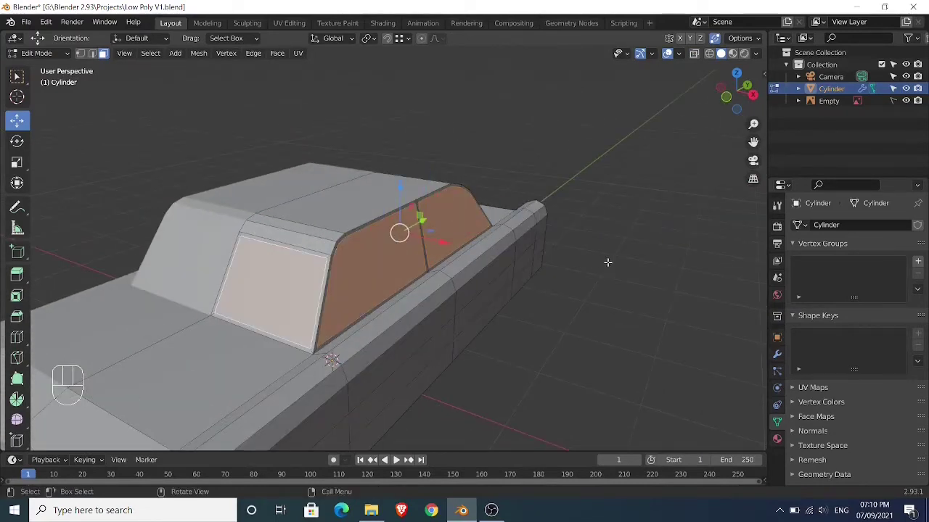
pyautogui.hotkey('alt', 'e')
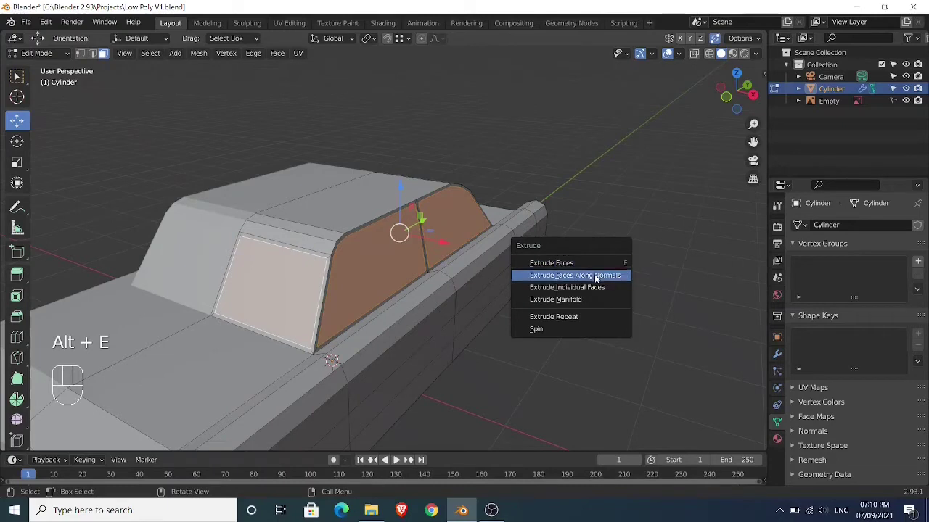
pyautogui.click(595, 278)
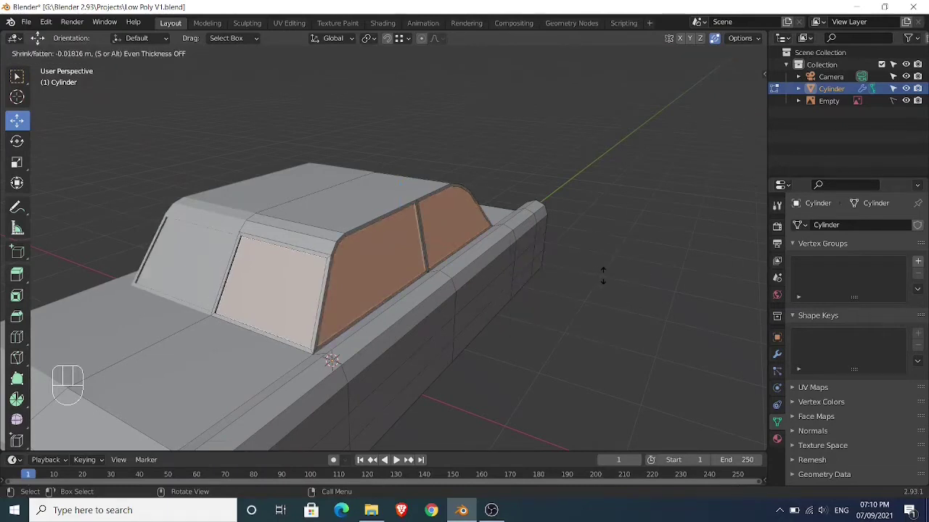
pyautogui.press('shift')
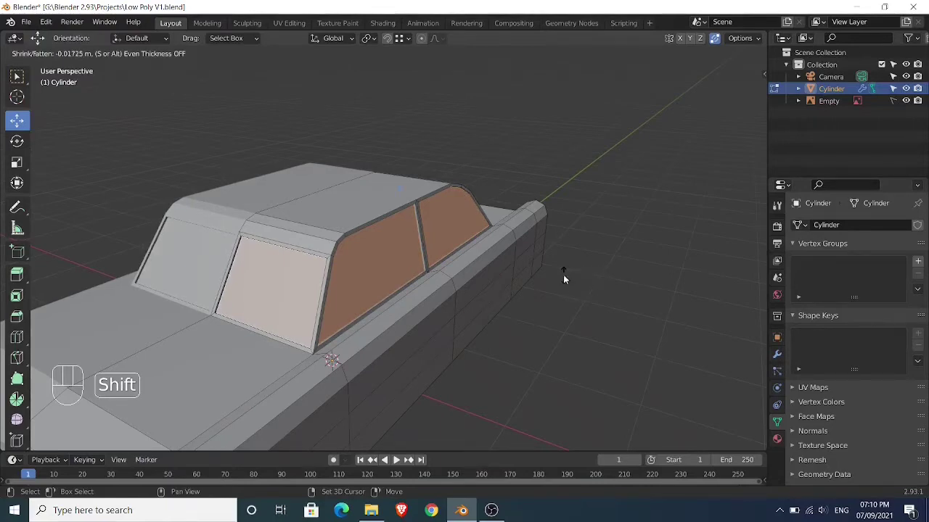
pyautogui.click(563, 274)
pyautogui.moveTo(559, 271); pyautogui.dragTo(446, 277, button='middle')
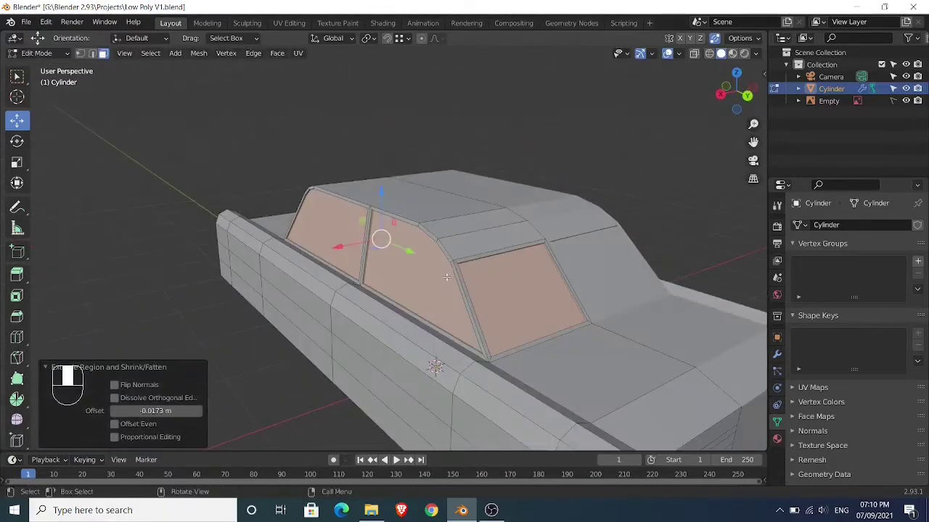
pyautogui.press('Tab')
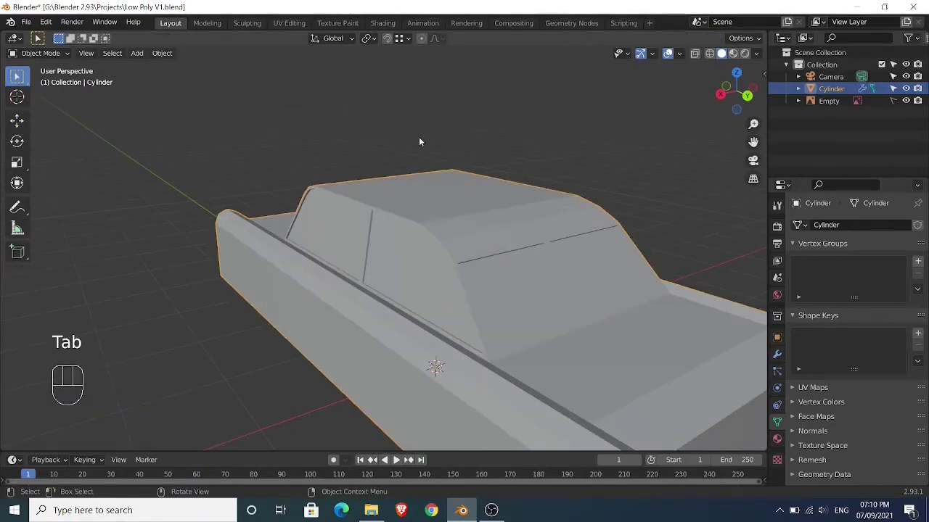
pyautogui.moveTo(418, 141); pyautogui.dragTo(496, 178, button='middle')
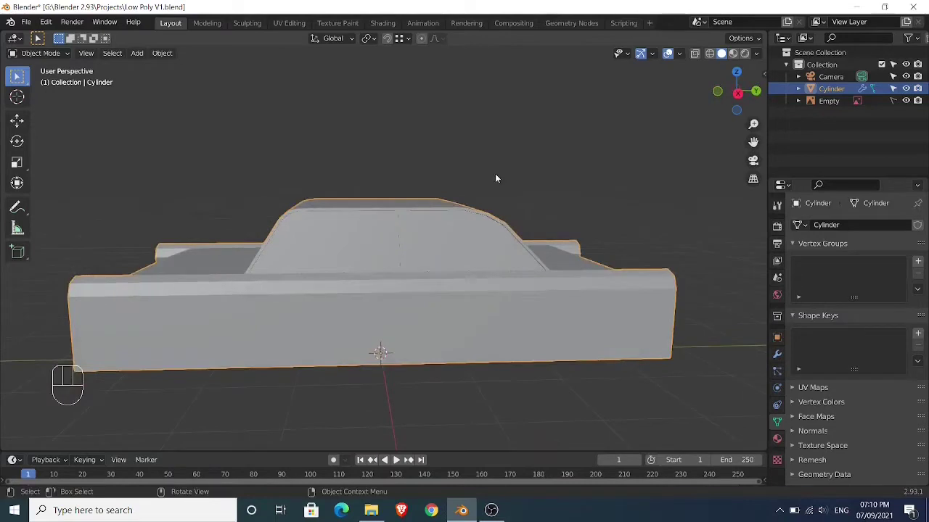
pyautogui.press('Tab')
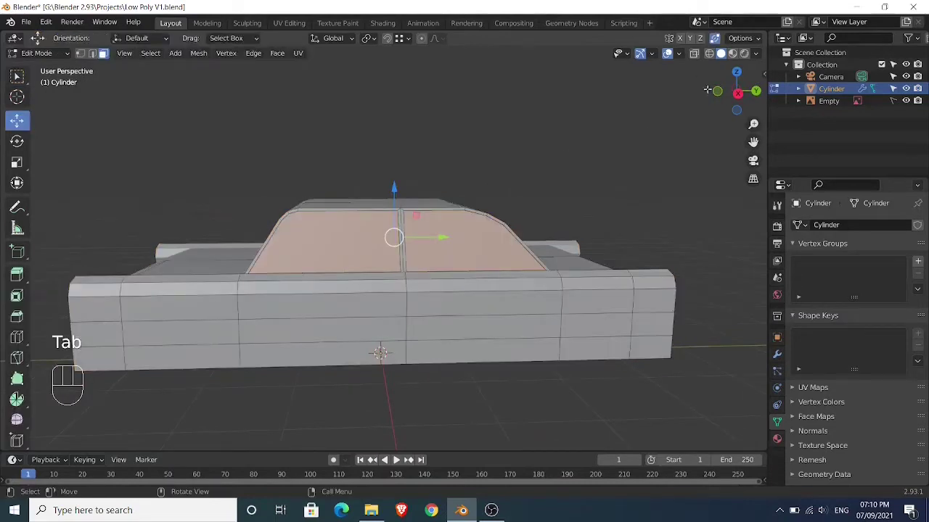
# - With X-ray on, bevel the edge path down the pillar between the side windows to the body's lower edge, about 0.0107 m wide with 2 segments
pyautogui.click(694, 55)
pyautogui.press('KP_3')
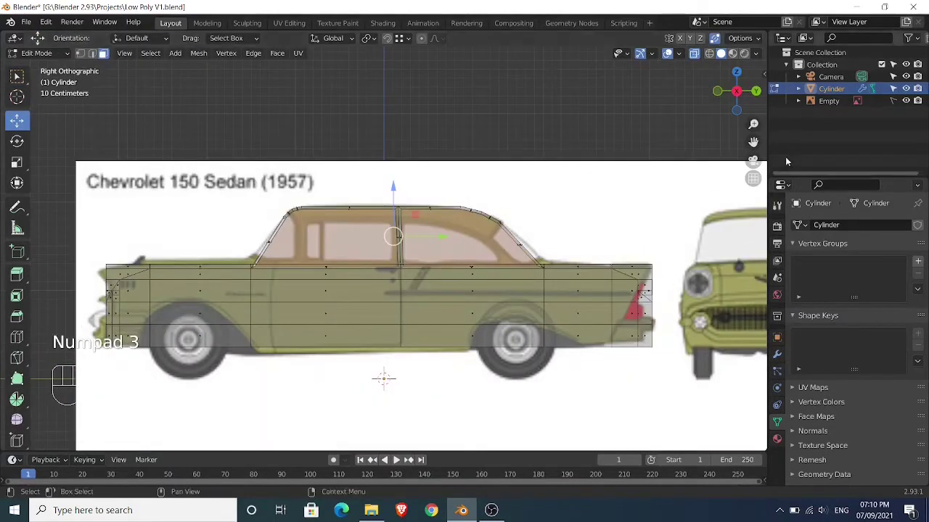
pyautogui.scroll(3, 481, 237)
pyautogui.keyDown('shift'); pyautogui.moveTo(460, 234); pyautogui.dragTo(388, 240, button='middle'); pyautogui.keyUp('shift')
pyautogui.press('2')
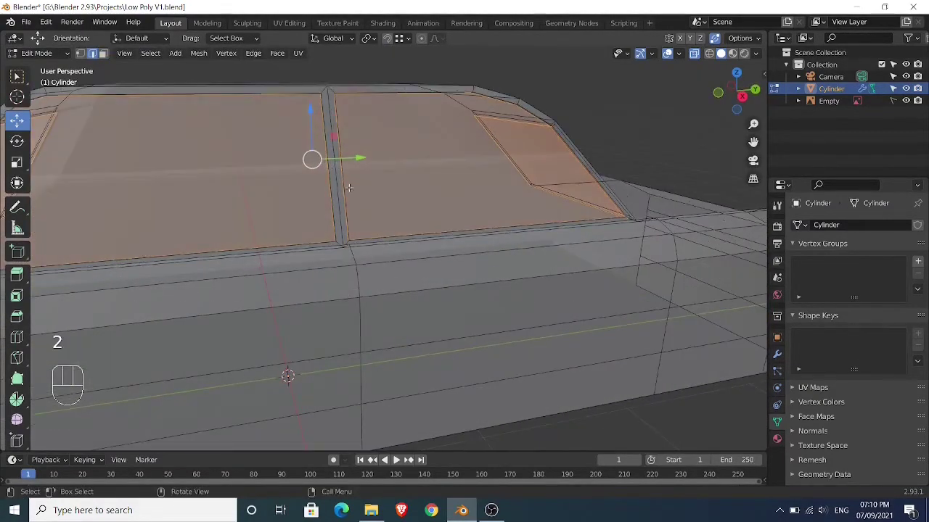
pyautogui.click(341, 197)
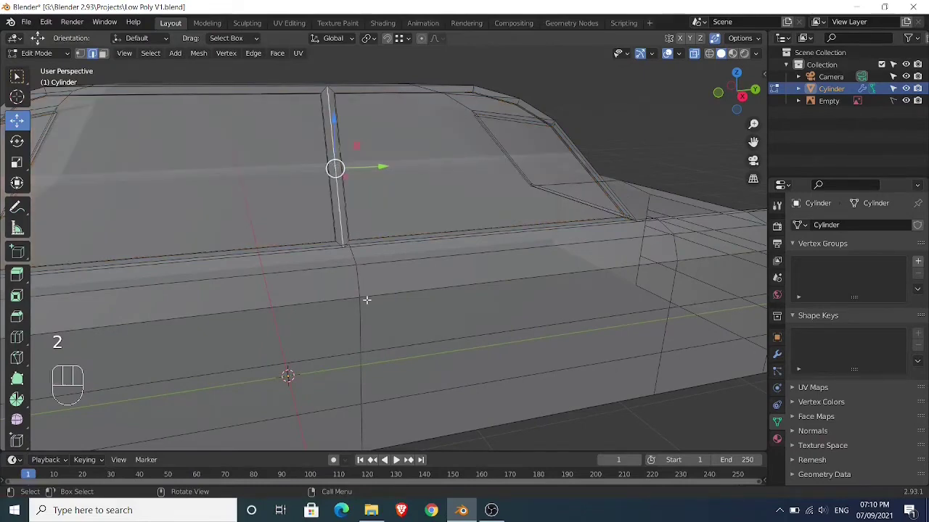
pyautogui.scroll(-2, 366, 300)
pyautogui.keyDown('ctrl'); pyautogui.click(366, 392); pyautogui.keyUp('ctrl')
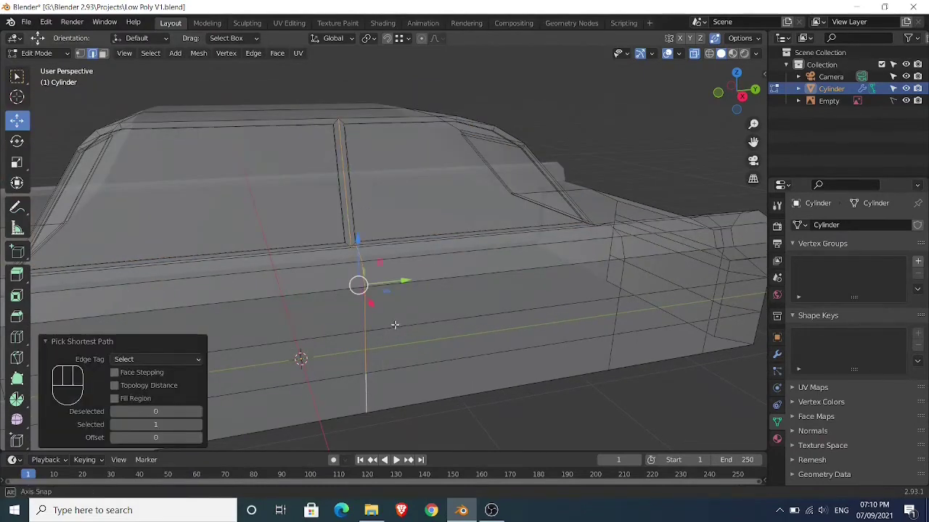
pyautogui.moveTo(395, 325); pyautogui.dragTo(397, 281, button='middle')
pyautogui.scroll(1, 398, 281)
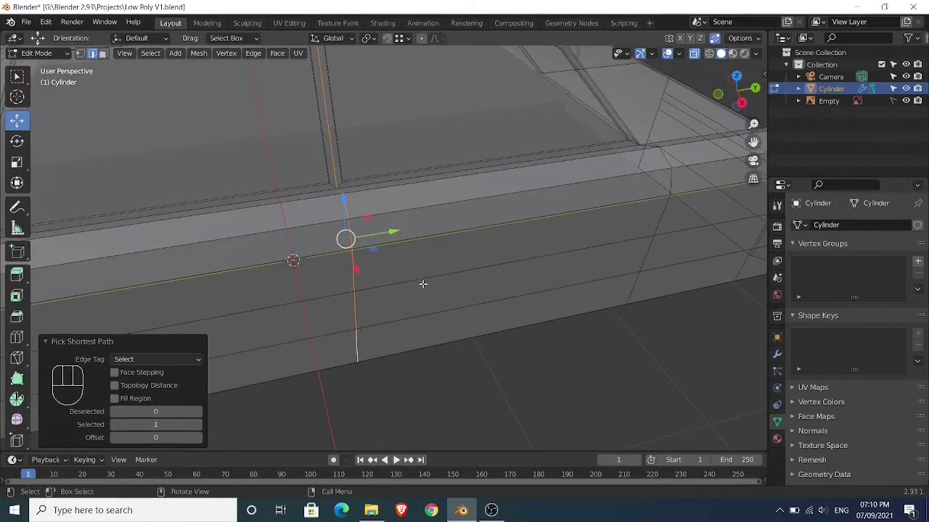
pyautogui.scroll(-1, 423, 284)
pyautogui.press('ctrl')
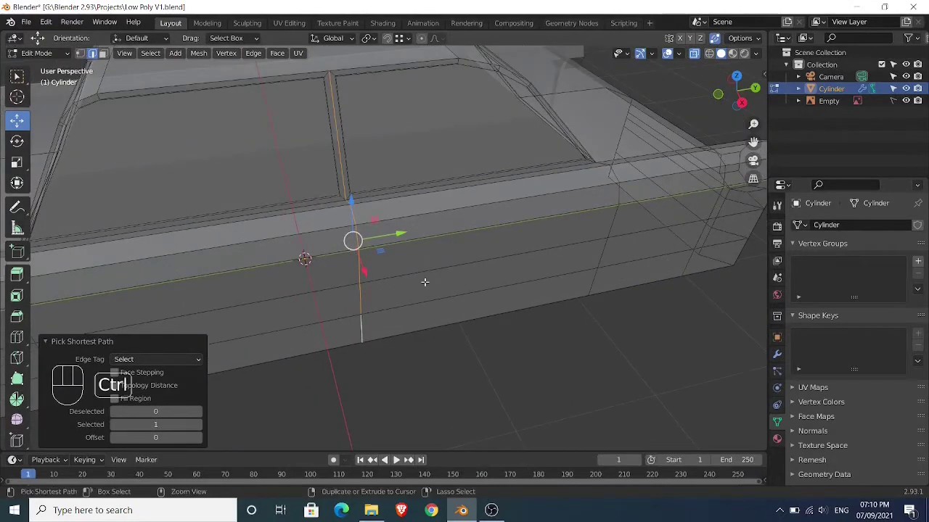
pyautogui.hotkey('ctrl', 'b')
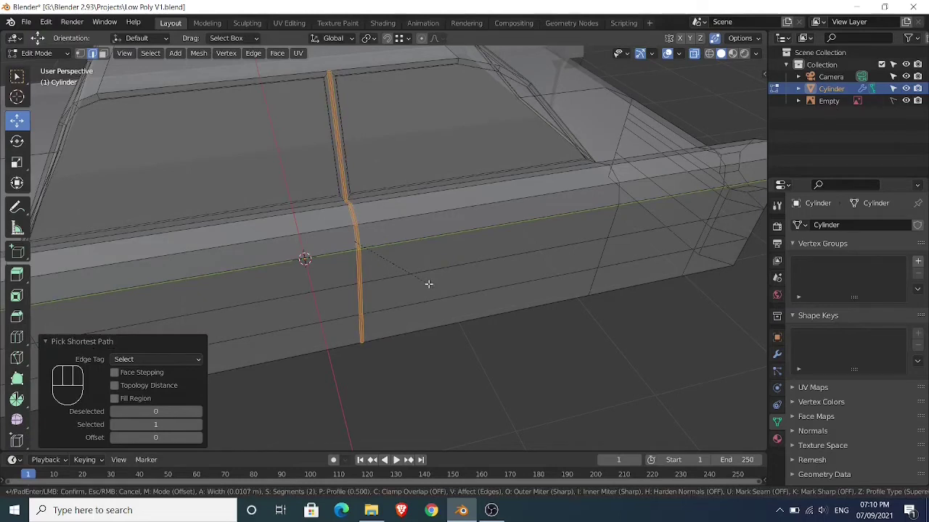
pyautogui.click(428, 284)
# - Set the pillar seam bevel's width to 0.006 m and its segments to 3
pyautogui.click(155, 257)
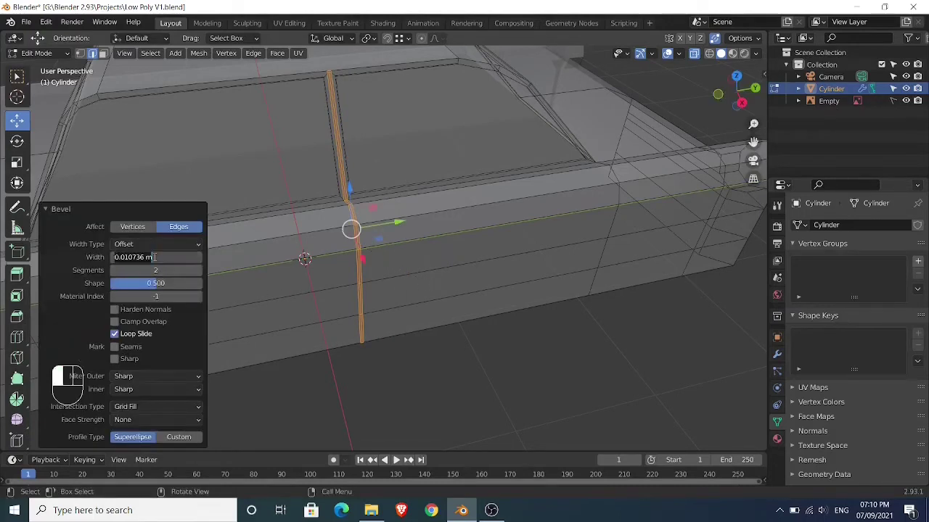
pyautogui.write('0.03')
pyautogui.press('Return')
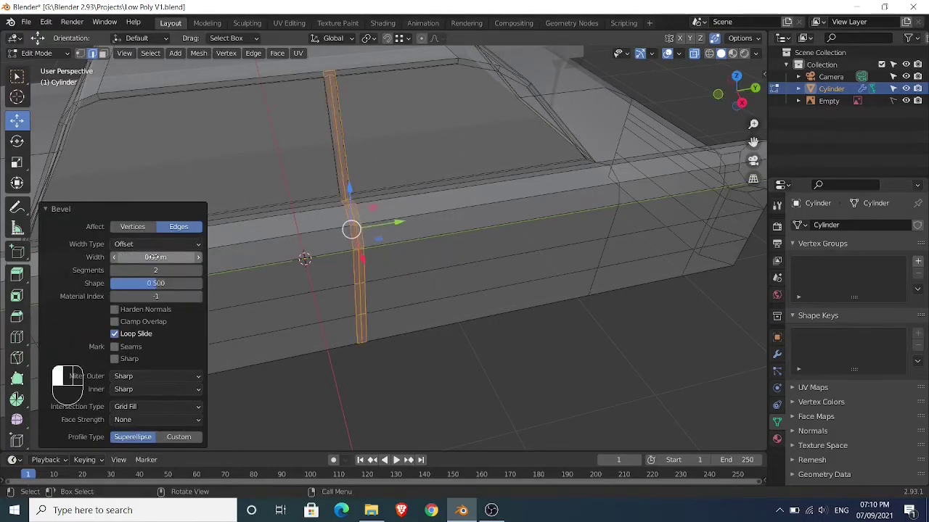
pyautogui.click(154, 257)
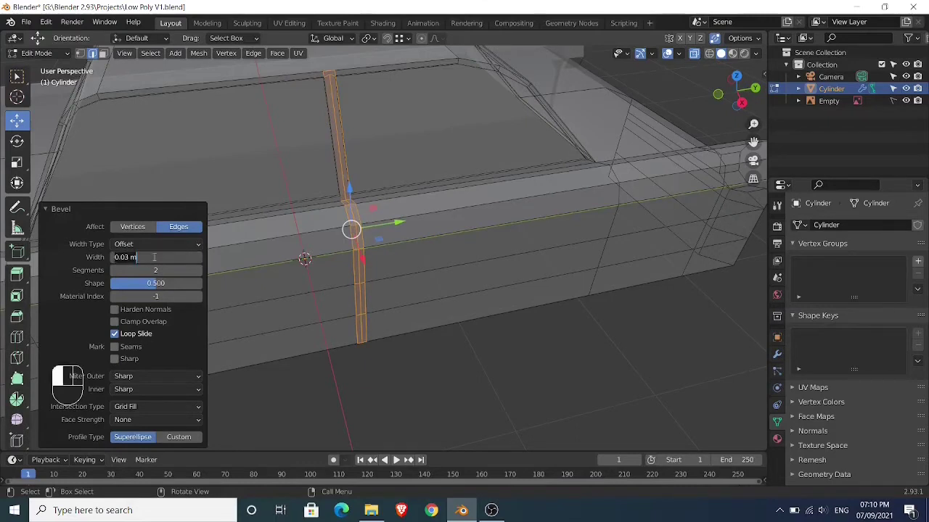
pyautogui.write('0.003')
pyautogui.press('Return')
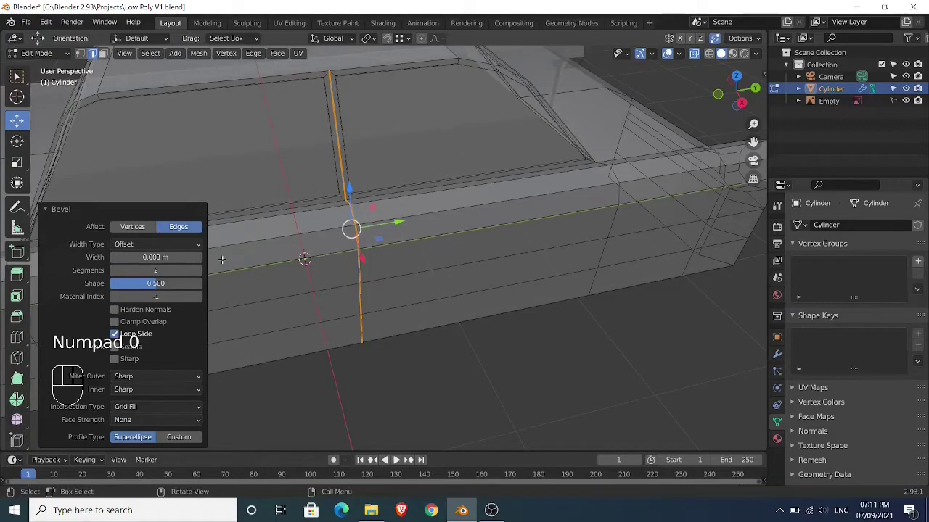
pyautogui.scroll(4, 385, 253)
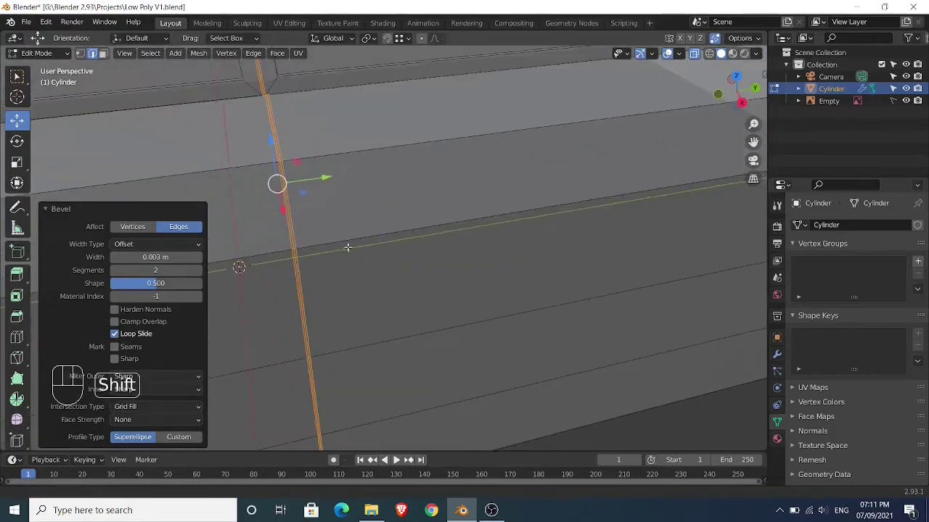
pyautogui.keyDown('shift'); pyautogui.moveTo(348, 247); pyautogui.dragTo(386, 262, button='middle'); pyautogui.keyUp('shift')
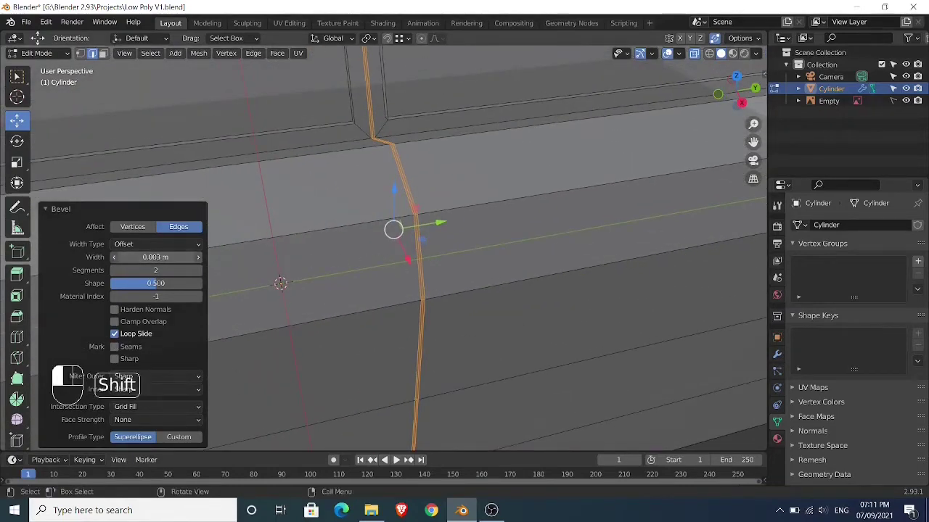
pyautogui.moveTo(155, 257)
pyautogui.keyDown('shift'); pyautogui.mouseDown()
pyautogui.moveTo(174, 258)
pyautogui.moveTo(160, 257)
pyautogui.mouseUp(); pyautogui.keyUp('shift')
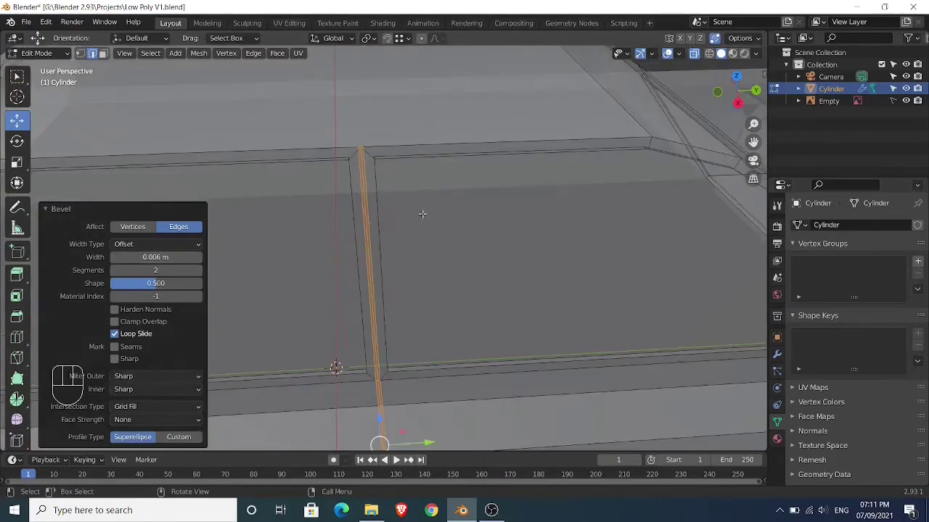
pyautogui.scroll(1, 418, 204)
pyautogui.keyDown('shift'); pyautogui.moveTo(416, 202); pyautogui.dragTo(430, 205, button='middle'); pyautogui.keyUp('shift')
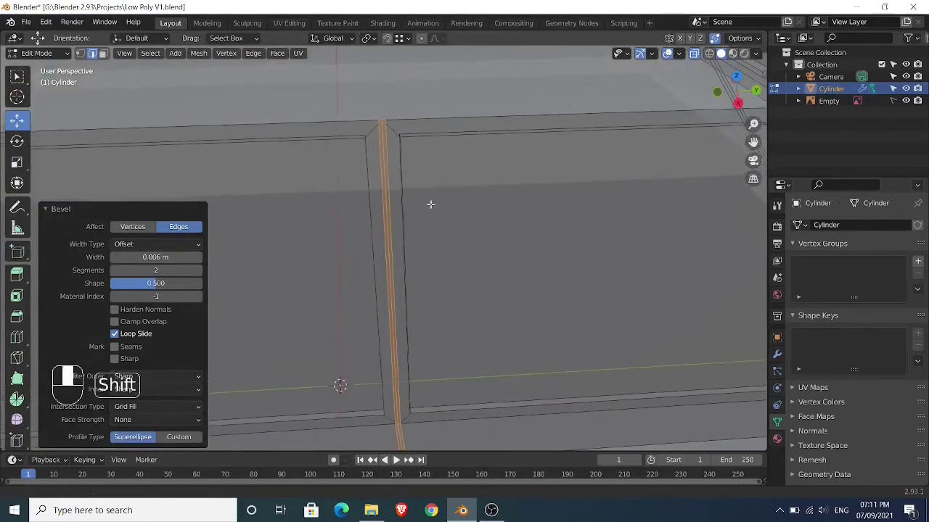
pyautogui.scroll(1, 428, 198)
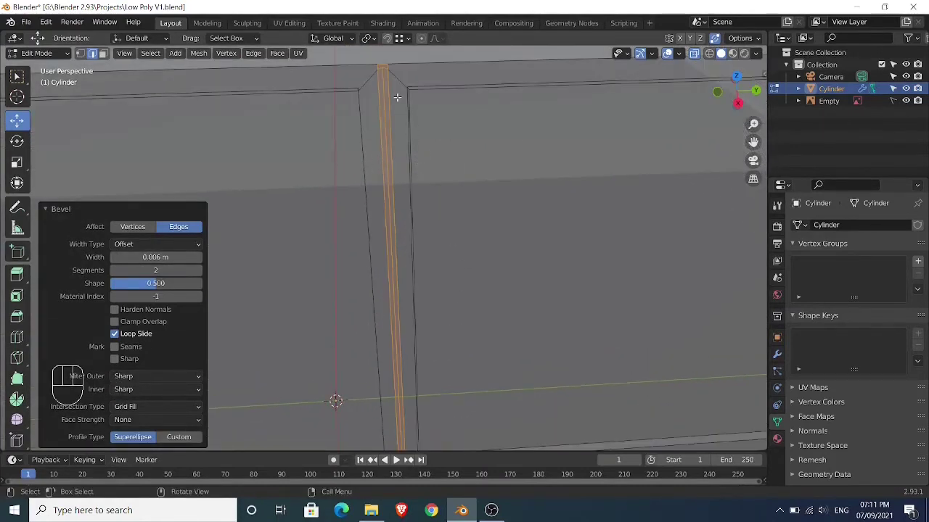
pyautogui.click(200, 270)
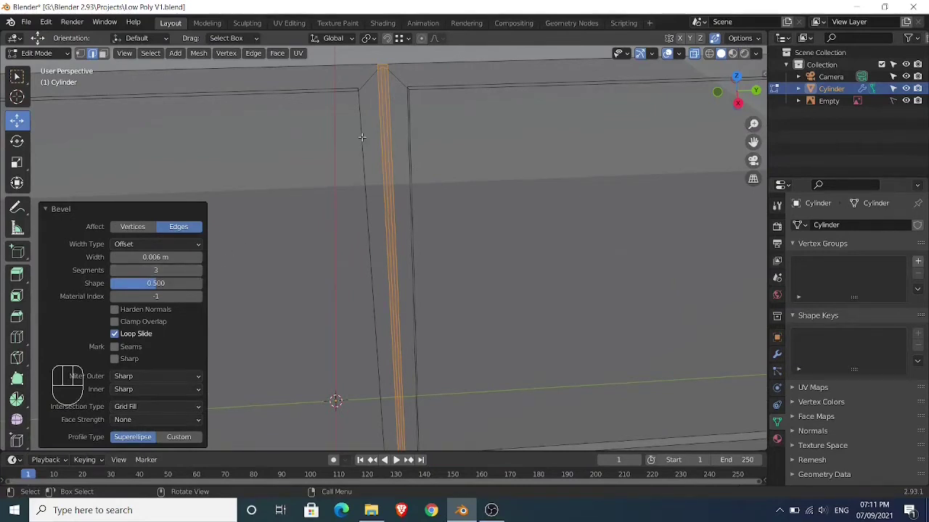
# - Delete the middle strip of bevelled faces running from the roof edge down the pillar to the body's lower edge, with X-ray off
pyautogui.press('3')
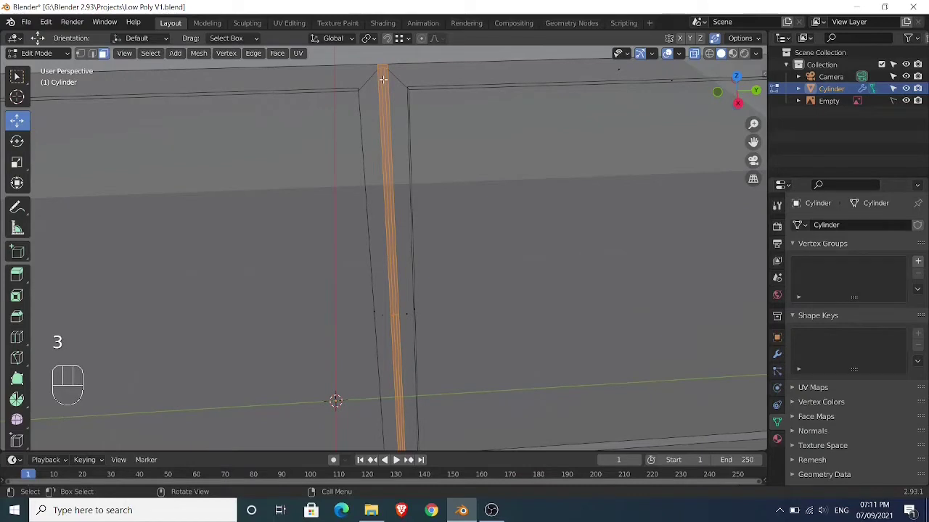
pyautogui.keyDown('alt'); pyautogui.click(382, 74); pyautogui.keyUp('alt')
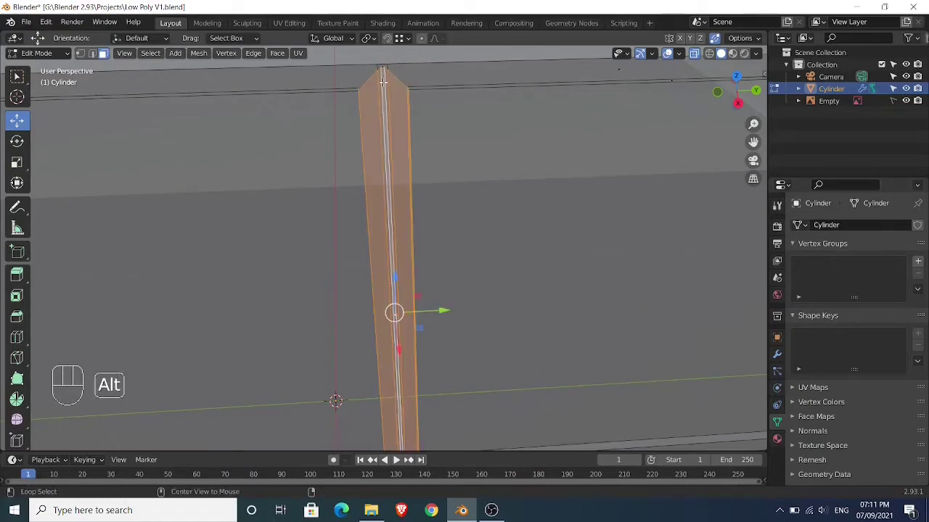
pyautogui.click(382, 85)
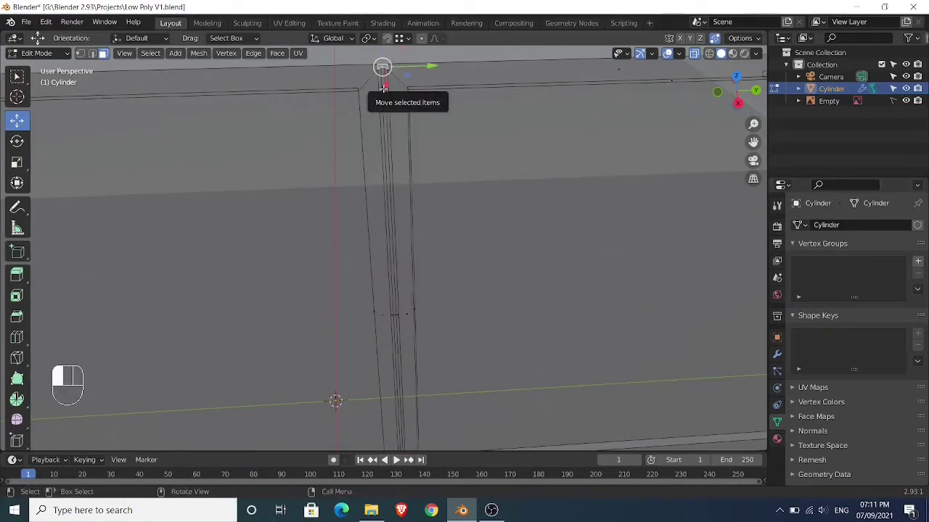
pyautogui.keyDown('shift'); pyautogui.moveTo(383, 111); pyautogui.dragTo(391, 247, button='middle'); pyautogui.keyUp('shift')
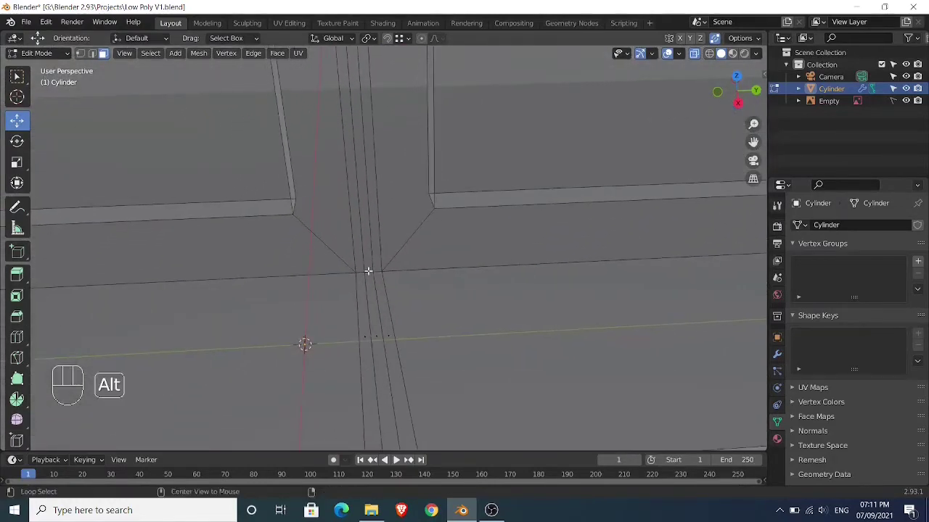
pyautogui.keyDown('alt'); pyautogui.click(368, 269); pyautogui.keyUp('alt')
pyautogui.scroll(-2, 368, 271)
pyautogui.scroll(-2, 376, 248)
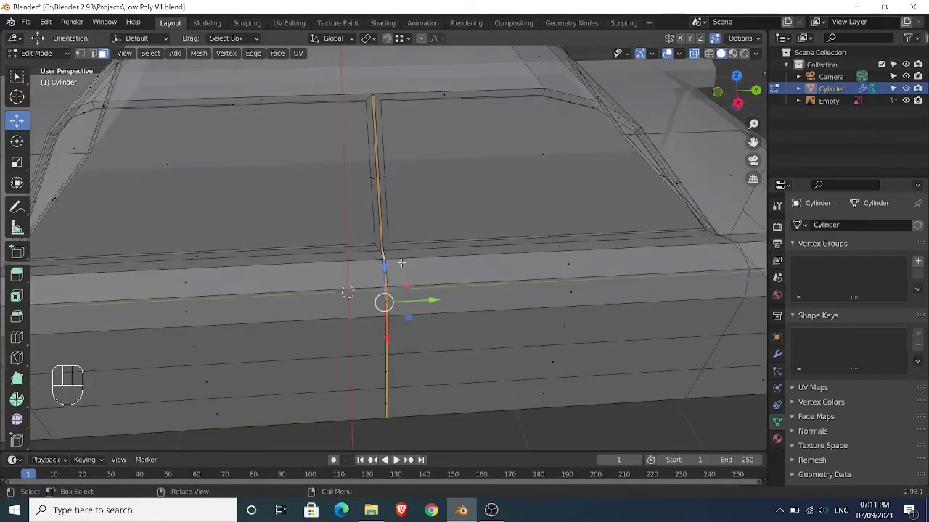
pyautogui.moveTo(401, 262)
pyautogui.keyDown('shift'); pyautogui.mouseDown(button='middle')
pyautogui.moveTo(399, 221)
pyautogui.moveTo(408, 319)
pyautogui.moveTo(421, 295)
pyautogui.moveTo(413, 263)
pyautogui.moveTo(423, 287)
pyautogui.moveTo(415, 270)
pyautogui.mouseUp(button='middle'); pyautogui.keyUp('shift')
pyautogui.scroll(1, 423, 288)
pyautogui.scroll(-2, 415, 271)
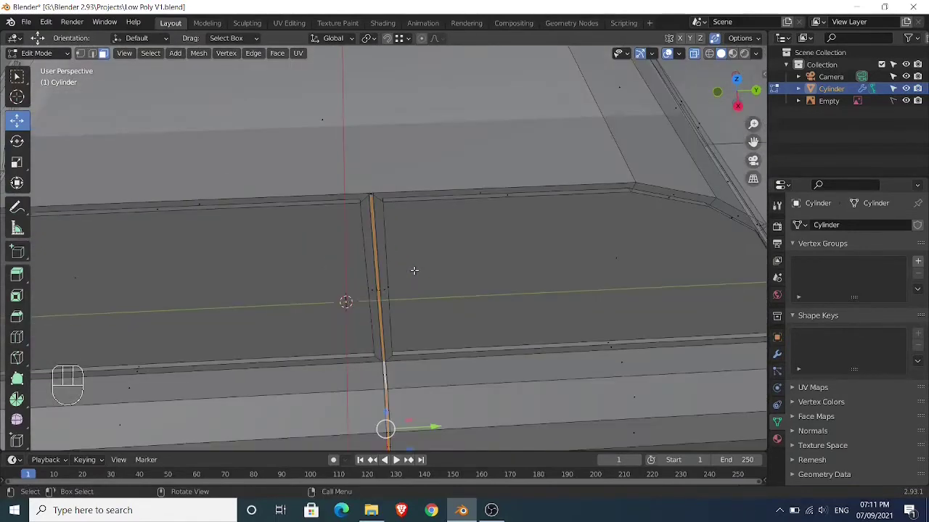
pyautogui.click(695, 54)
pyautogui.moveTo(496, 178); pyautogui.dragTo(509, 190, button='middle')
pyautogui.press('x')
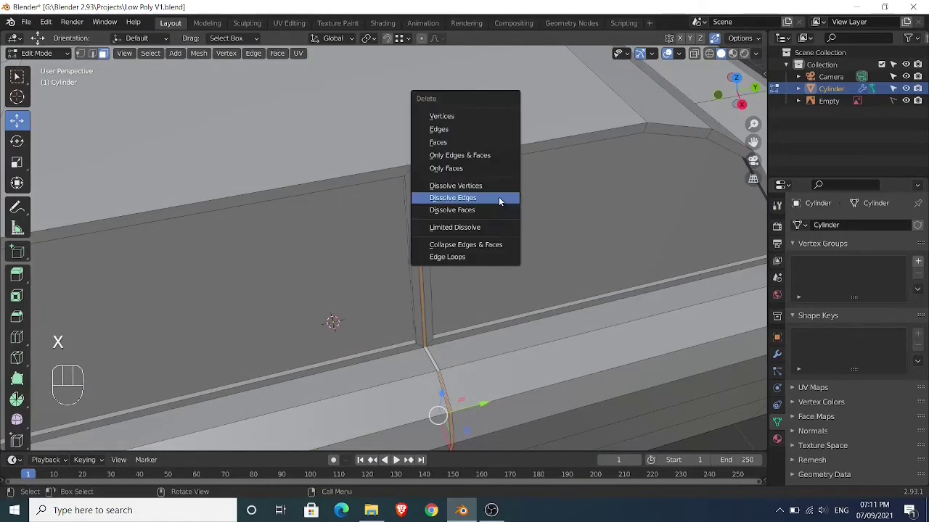
pyautogui.click(451, 150)
# - Leave Edit Mode and compare the door gap with the blueprint in right view
pyautogui.scroll(-3, 452, 151)
pyautogui.moveTo(451, 151); pyautogui.dragTo(418, 235, button='middle')
pyautogui.press('Tab')
pyautogui.press('KP_3')
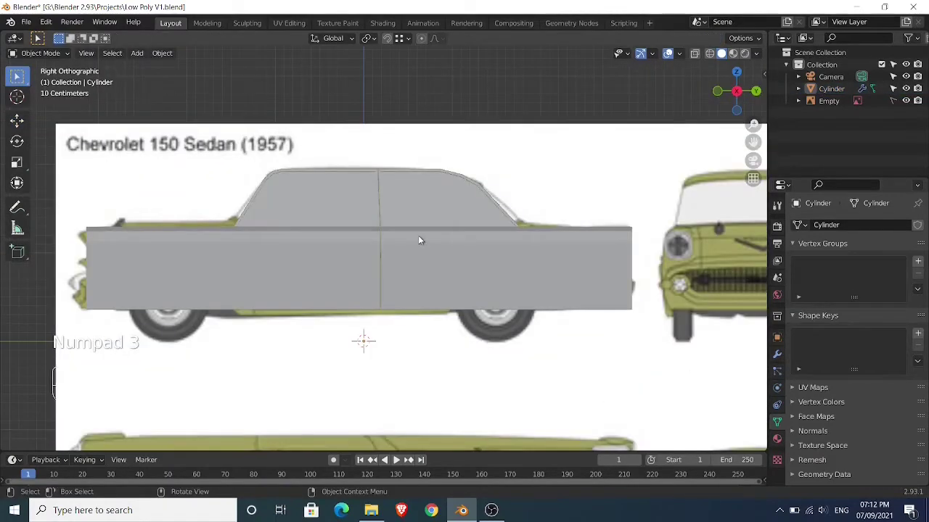
# - In Edit Mode with X-ray on, vertex-slide the front side window's lower front corner rearward along its bottom edge with a factor of 0.085
pyautogui.click(415, 304)
pyautogui.press('Tab')
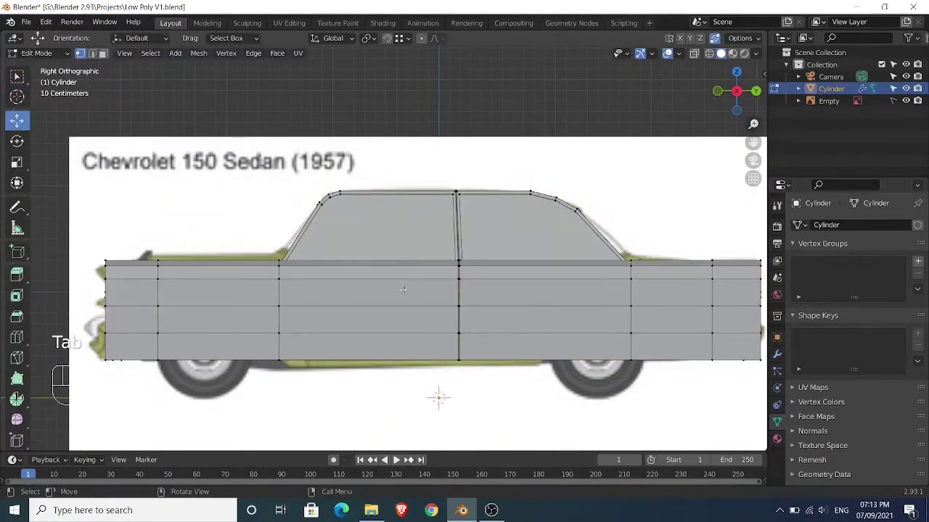
pyautogui.moveTo(402, 294); pyautogui.dragTo(495, 256, button='middle')
pyautogui.scroll(2, 446, 276)
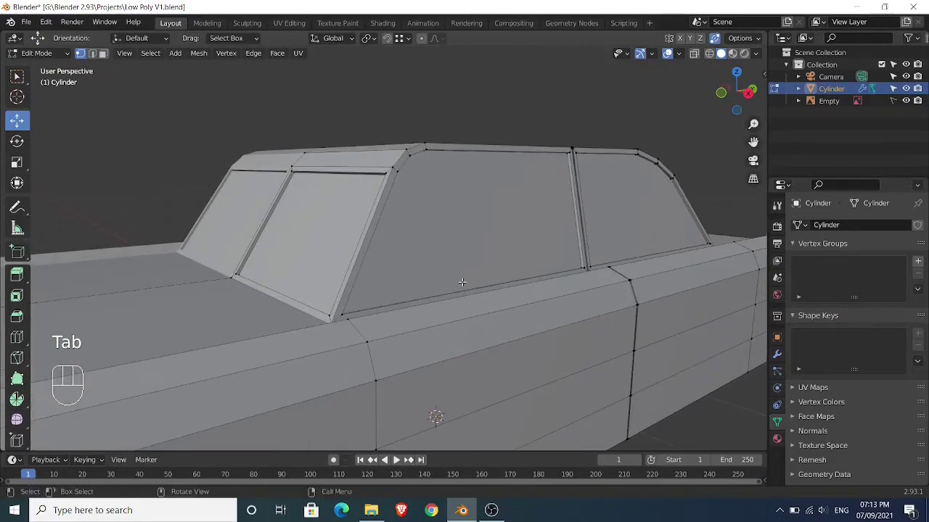
pyautogui.press('2')
pyautogui.moveTo(358, 269); pyautogui.dragTo(424, 256, button='middle')
pyautogui.scroll(4, 425, 256)
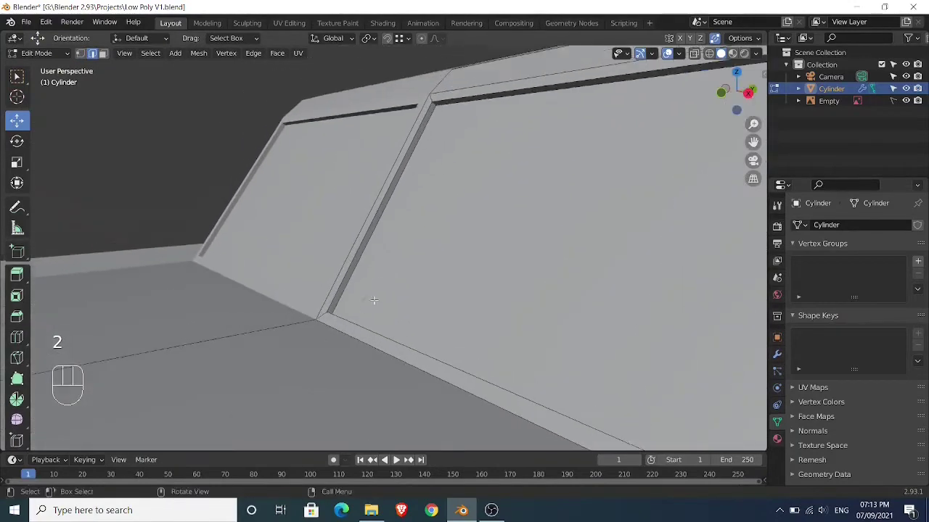
pyautogui.keyDown('shift'); pyautogui.moveTo(582, 311); pyautogui.dragTo(536, 186, button='middle'); pyautogui.keyUp('shift')
pyautogui.press('1')
pyautogui.click(694, 53)
pyautogui.moveTo(421, 299); pyautogui.dragTo(430, 308)
pyautogui.hotkey('shift', 'v')
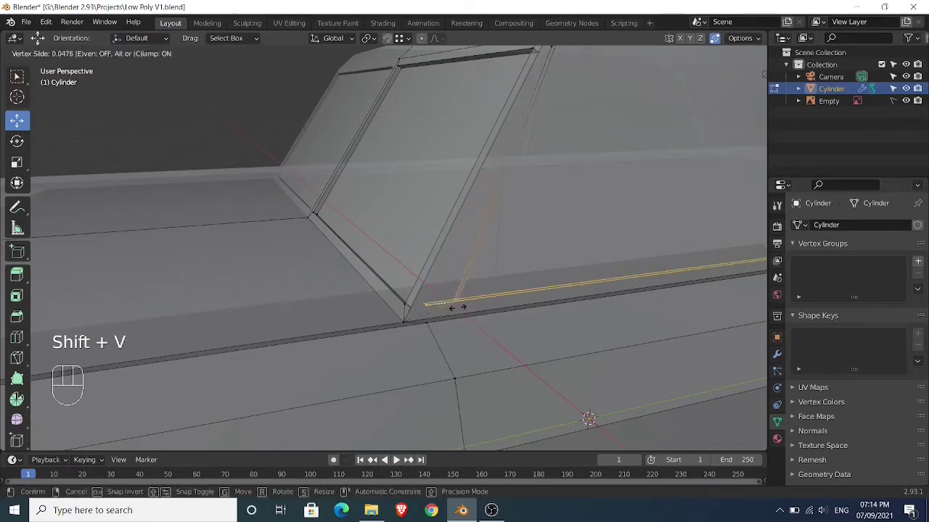
pyautogui.click(473, 306)
pyautogui.scroll(-5, 564, 269)
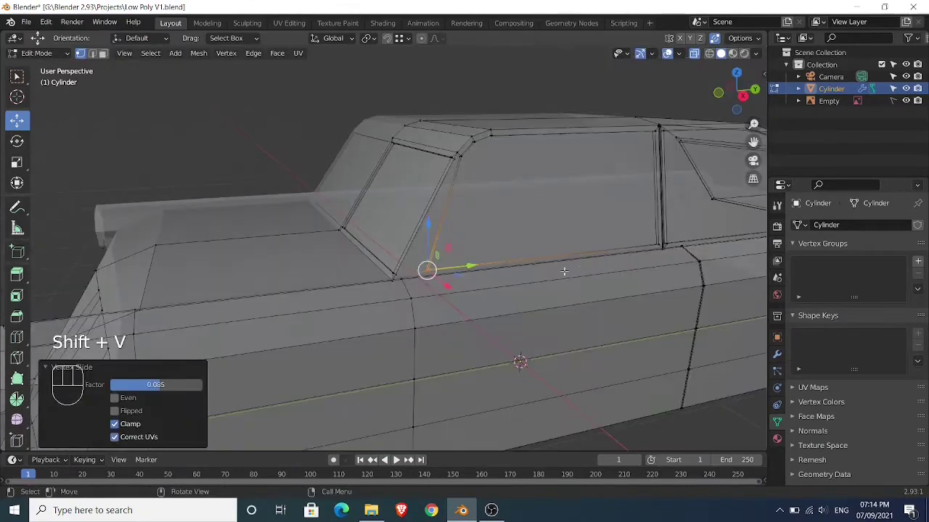
# - Vertex-slide the rear side window's lower rear corner forward along its bottom edge with a factor of 0.064
pyautogui.keyDown('shift'); pyautogui.moveTo(563, 270); pyautogui.dragTo(462, 269, button='middle'); pyautogui.keyUp('shift')
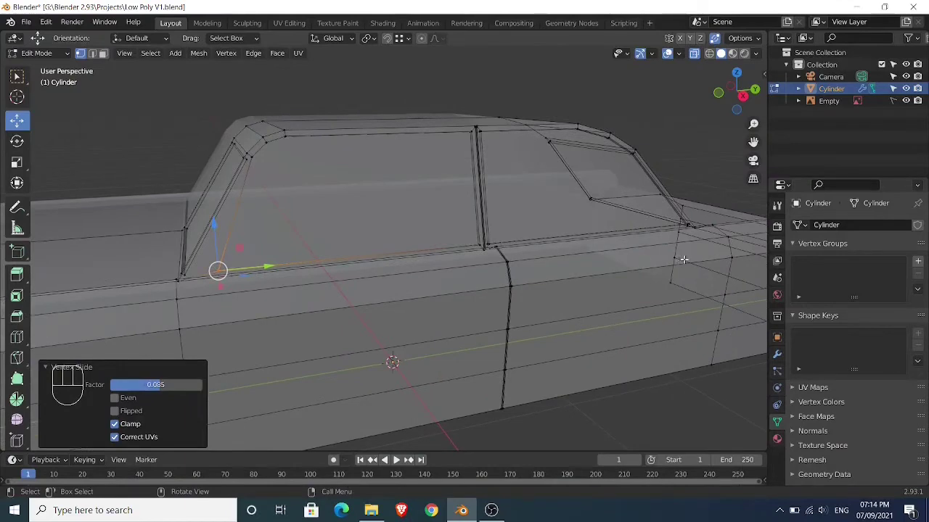
pyautogui.moveTo(688, 239); pyautogui.dragTo(518, 252, button='middle')
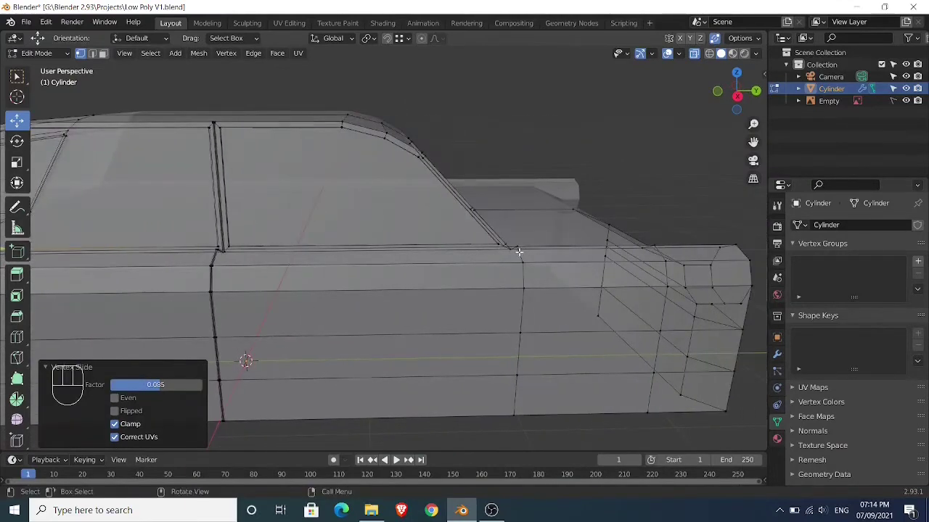
pyautogui.scroll(2, 592, 263)
pyautogui.keyDown('shift'); pyautogui.moveTo(592, 263); pyautogui.dragTo(451, 276, button='middle'); pyautogui.keyUp('shift')
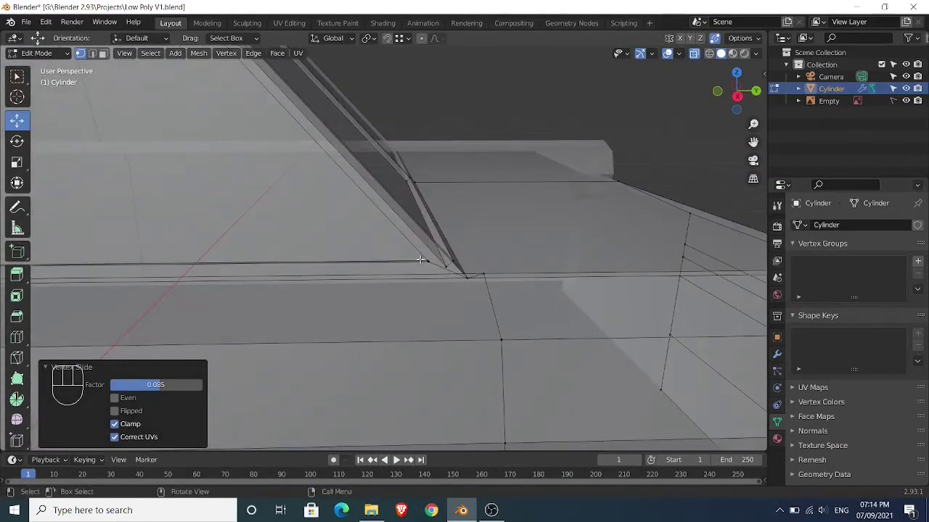
pyautogui.moveTo(420, 259); pyautogui.dragTo(433, 269)
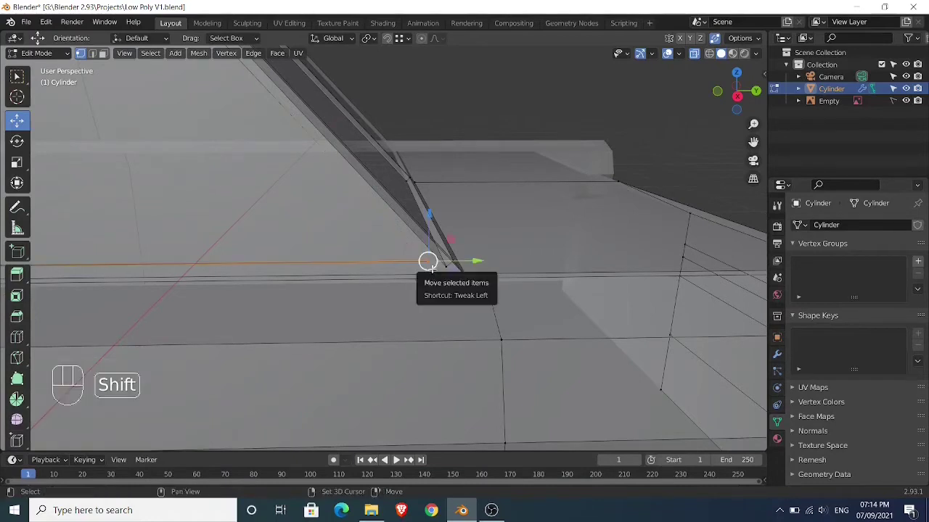
pyautogui.hotkey('shift', 'v')
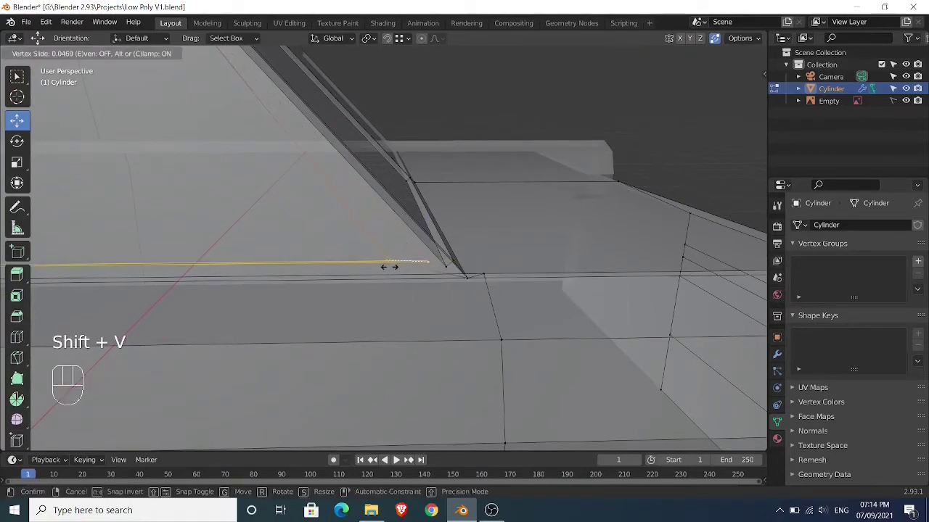
pyautogui.click(374, 266)
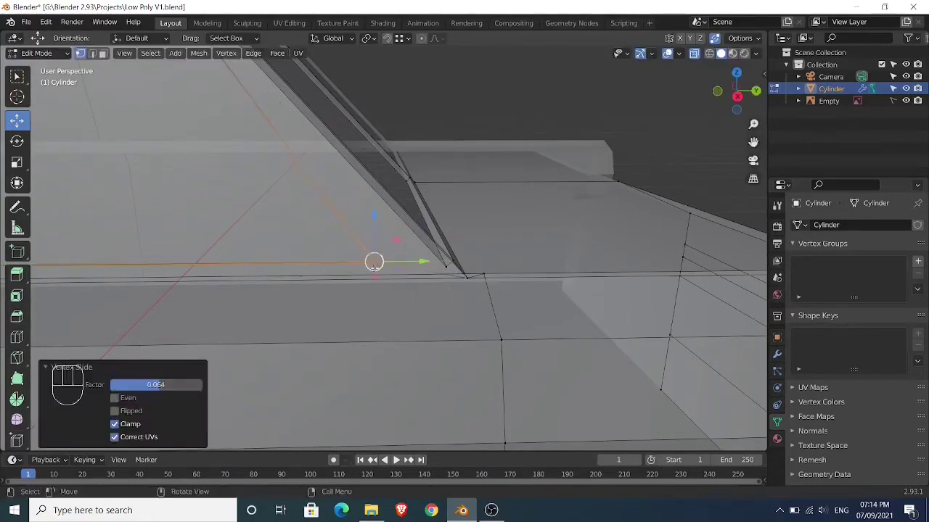
# - Vertex-slide the rear window's upper outer corner inward along its top edge with a factor of 0.058
pyautogui.scroll(-4, 374, 268)
pyautogui.keyDown('shift'); pyautogui.moveTo(397, 199); pyautogui.dragTo(338, 402, button='middle'); pyautogui.keyUp('shift')
pyautogui.keyDown('shift'); pyautogui.moveTo(339, 402); pyautogui.dragTo(336, 302, button='middle'); pyautogui.keyUp('shift')
pyautogui.scroll(4, 339, 368)
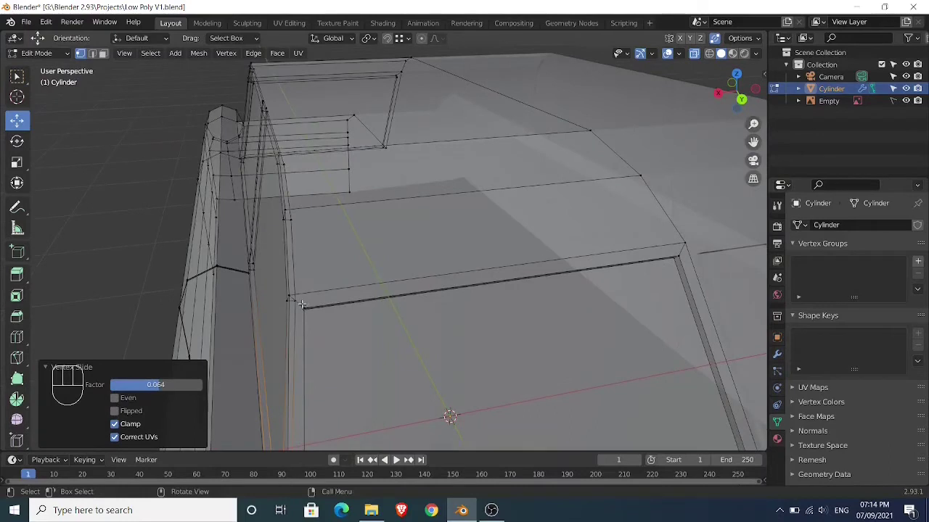
pyautogui.click(303, 307)
pyautogui.hotkey('shift', 'v')
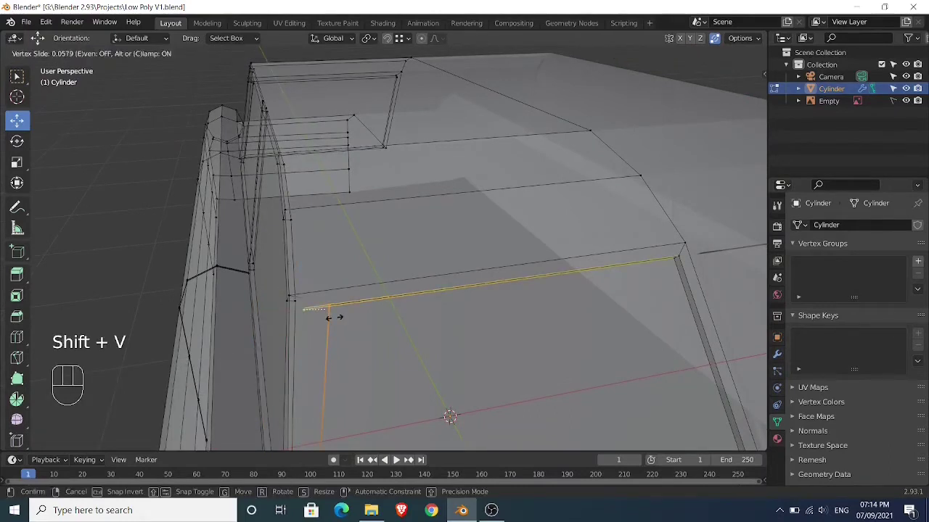
pyautogui.click(334, 317)
# - Vertex-slide the windshield's upper outer corner inward along its top edge by a factor of about 0.045, and leave Edit Mode
pyautogui.moveTo(334, 317); pyautogui.dragTo(505, 177, button='middle')
pyautogui.scroll(-3, 551, 282)
pyautogui.scroll(1, 326, 238)
pyautogui.keyDown('shift'); pyautogui.moveTo(326, 239); pyautogui.dragTo(560, 157, button='middle'); pyautogui.keyUp('shift')
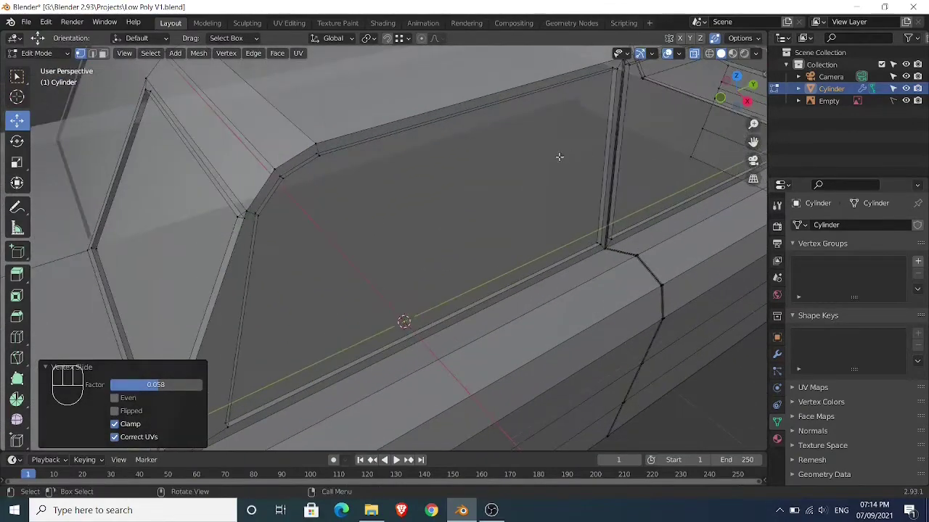
pyautogui.scroll(-1, 559, 157)
pyautogui.keyDown('shift'); pyautogui.moveTo(518, 188); pyautogui.dragTo(550, 204, button='middle'); pyautogui.keyUp('shift')
pyautogui.moveTo(424, 237); pyautogui.dragTo(470, 223, button='middle')
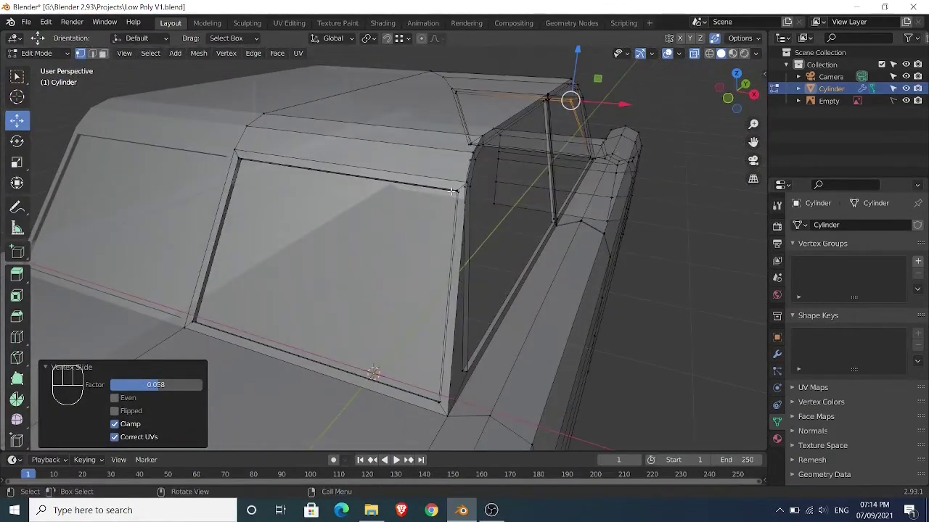
pyautogui.click(460, 199)
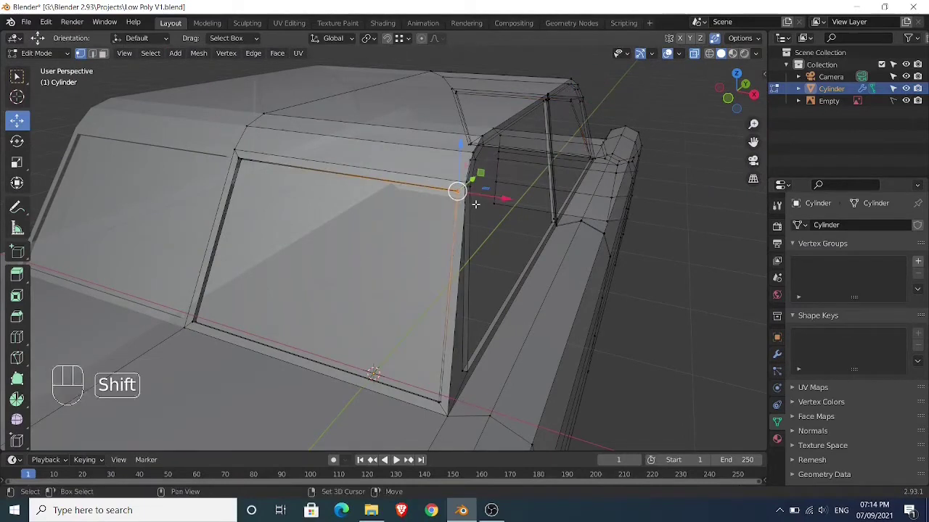
pyautogui.hotkey('shift', 'v')
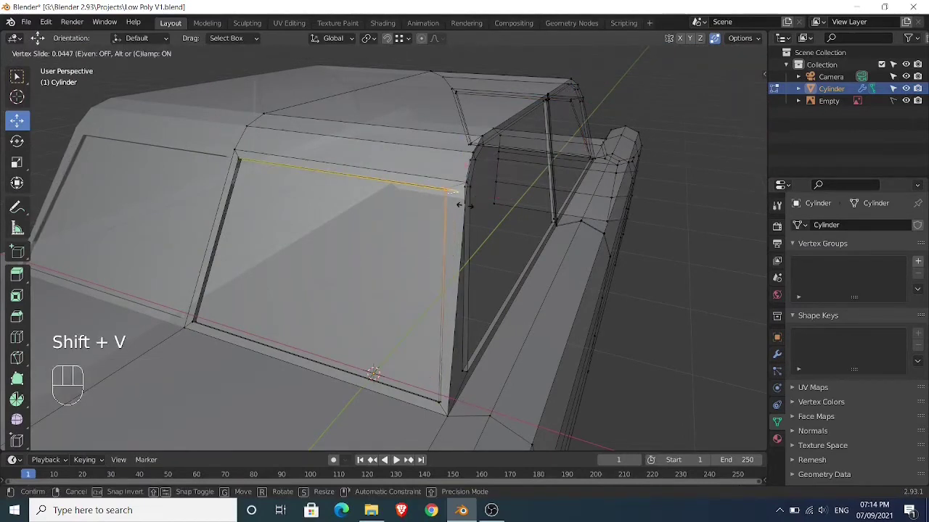
pyautogui.click(465, 207)
pyautogui.moveTo(464, 205); pyautogui.dragTo(617, 95, button='middle')
pyautogui.press('Tab')
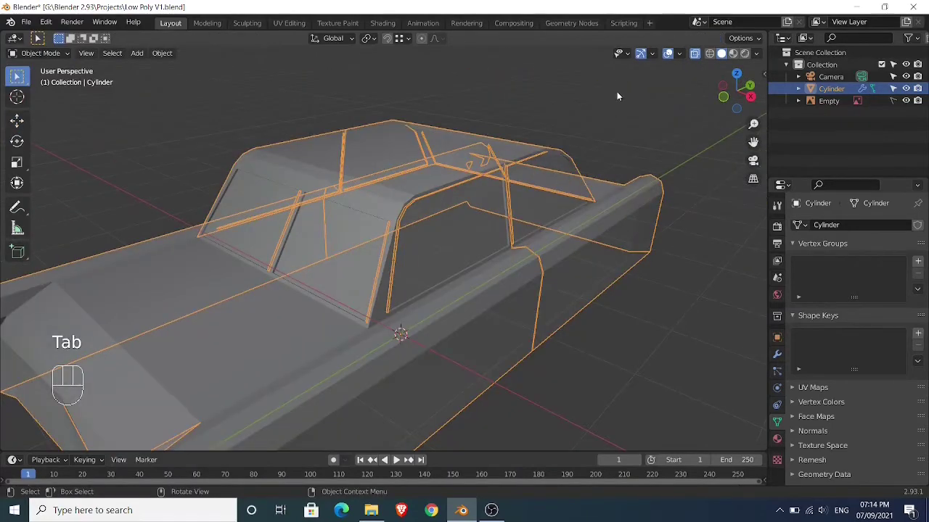
# - Turn off X-ray and delete the faces of the centre divider and its side wall in the front windshield
pyautogui.click(694, 55)
pyautogui.press('Tab')
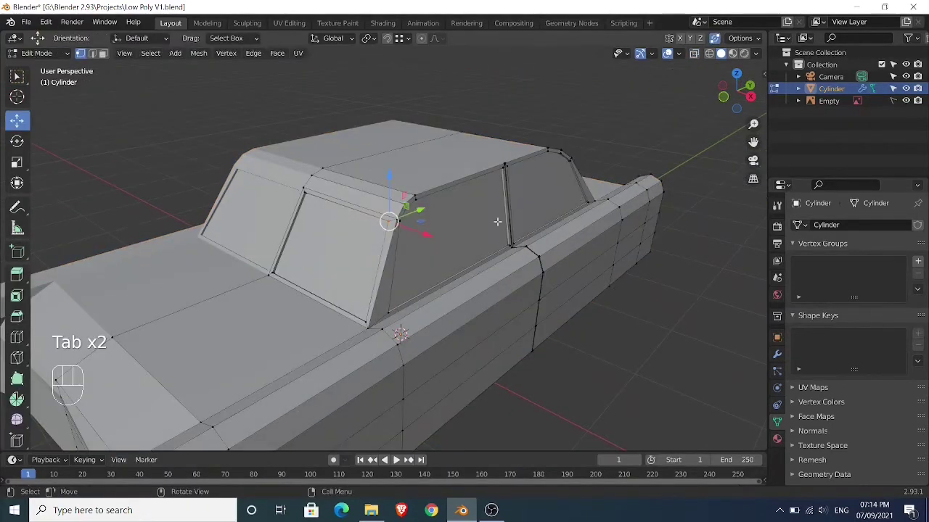
pyautogui.press('2')
pyautogui.moveTo(356, 245); pyautogui.dragTo(407, 270, button='middle')
pyautogui.scroll(5, 370, 232)
pyautogui.scroll(2, 407, 270)
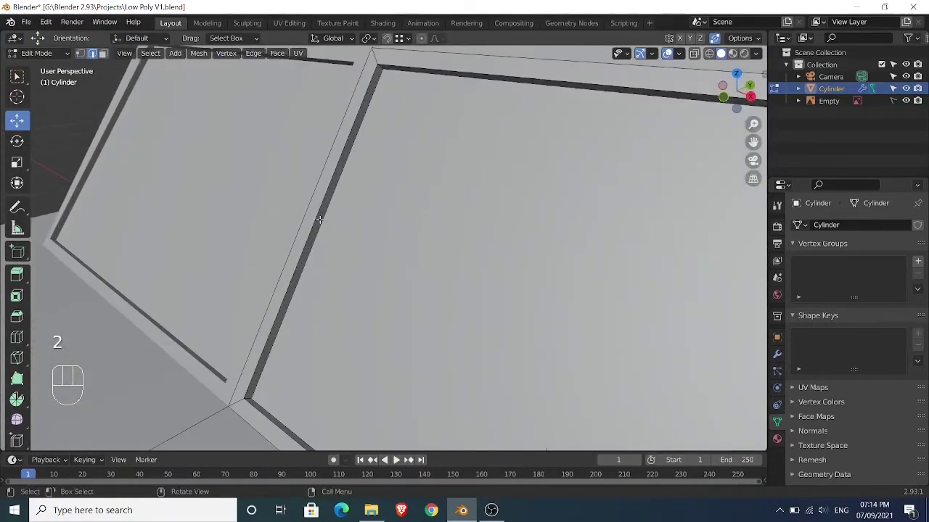
pyautogui.keyDown('shift'); pyautogui.click(320, 219); pyautogui.keyUp('shift')
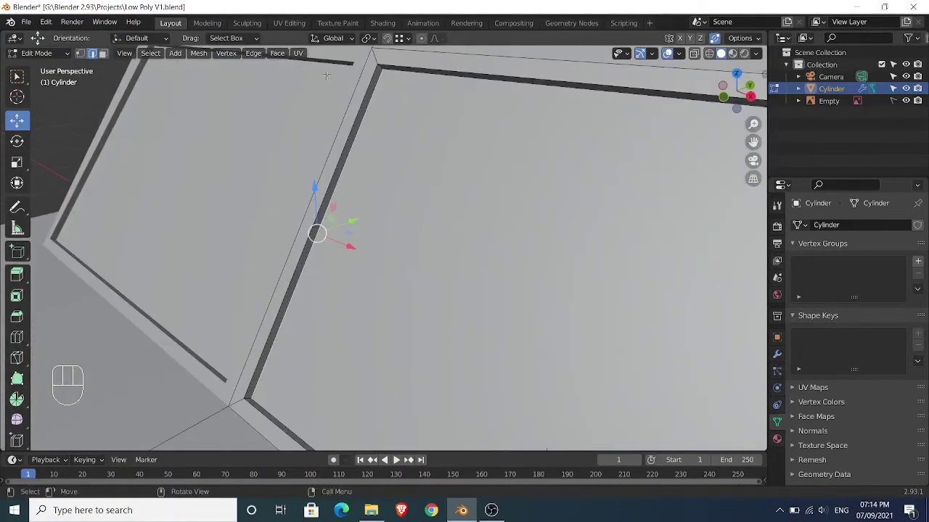
pyautogui.press('3')
pyautogui.click(352, 125)
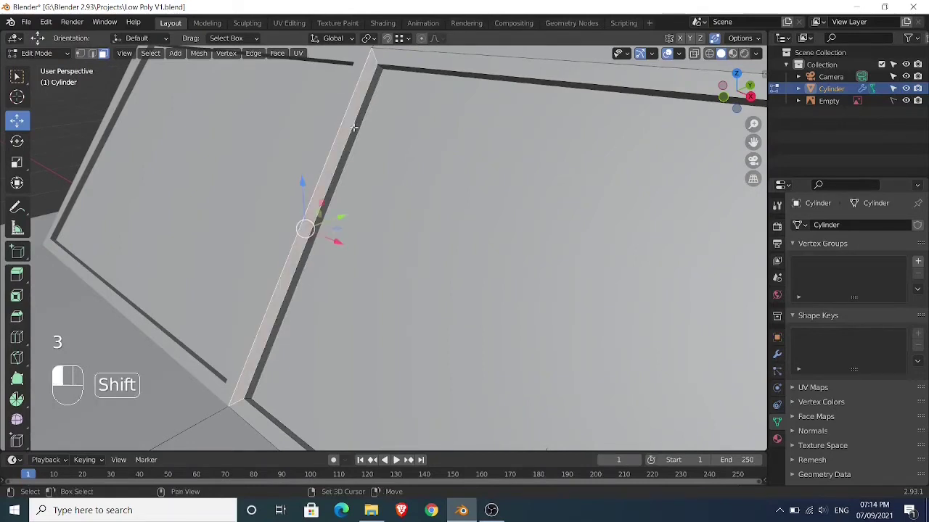
pyautogui.keyDown('shift'); pyautogui.click(354, 127); pyautogui.keyUp('shift')
pyautogui.press('x')
pyautogui.click(355, 128)
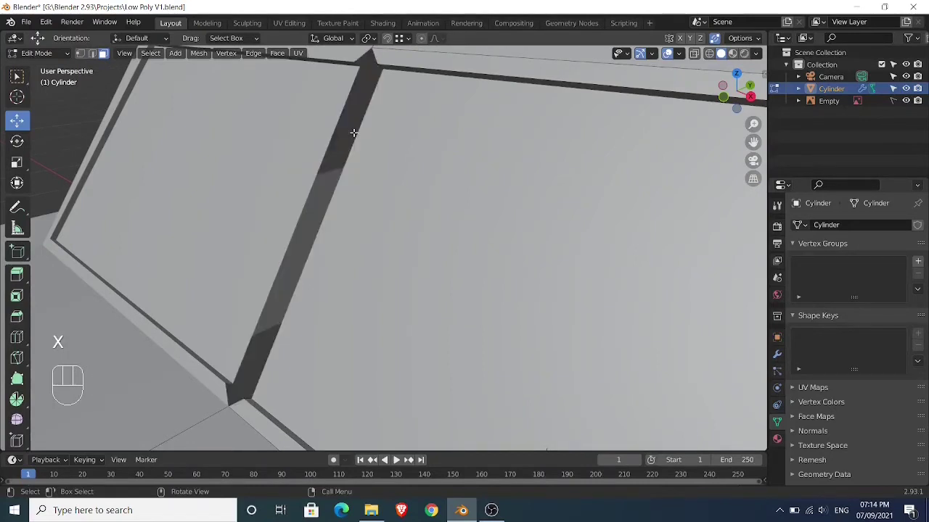
# - Move the windshield's inner glass edge to the centreline, and the short upper and lower frame edges about -0.06 m along X
pyautogui.press('2')
pyautogui.click(360, 137)
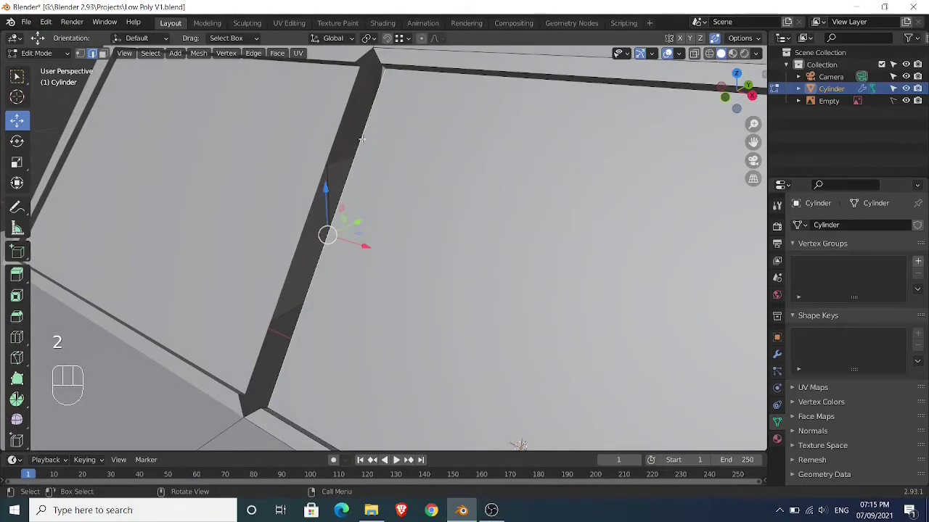
pyautogui.moveTo(365, 247); pyautogui.dragTo(378, 86)
pyautogui.click(377, 58)
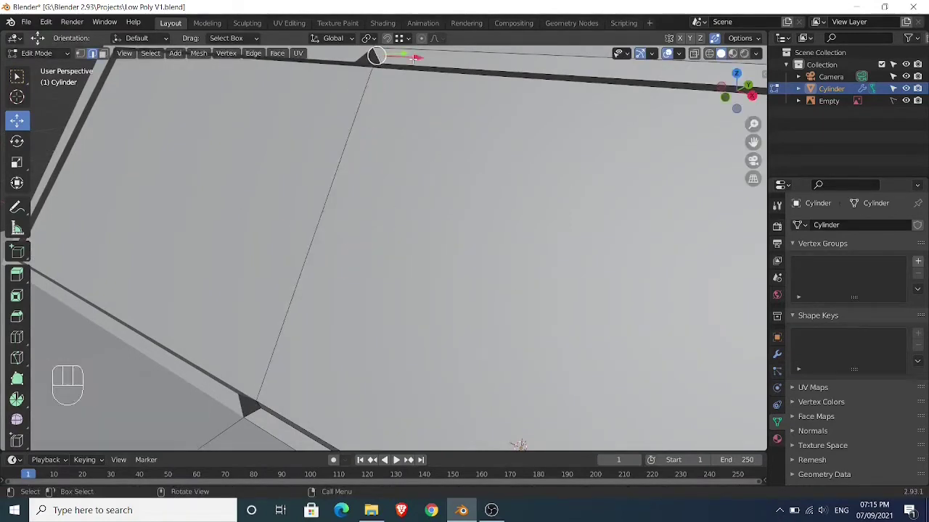
pyautogui.moveTo(413, 58); pyautogui.dragTo(406, 58)
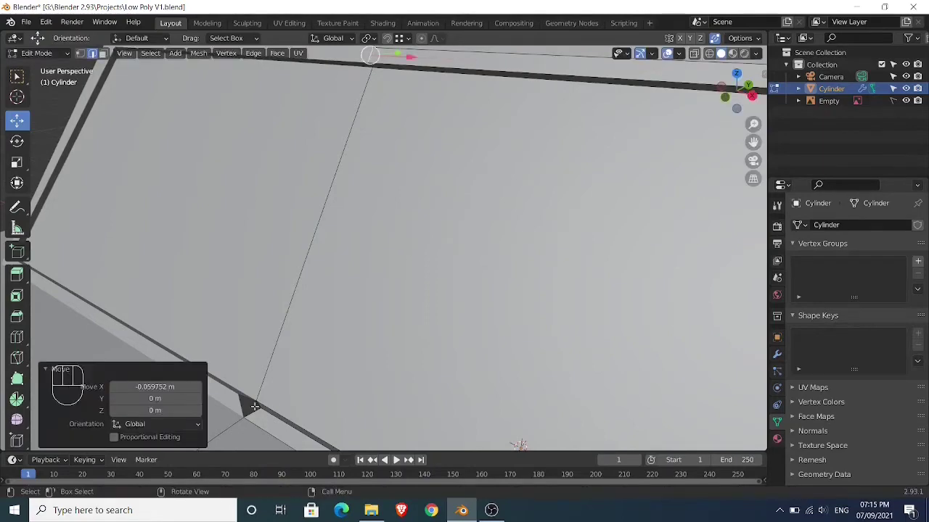
pyautogui.click(253, 409)
pyautogui.moveTo(280, 428); pyautogui.dragTo(262, 419)
# - Delete the faces of the centre divider and its side wall in the rear window
pyautogui.scroll(-3, 534, 267)
pyautogui.moveTo(533, 267); pyautogui.dragTo(458, 244, button='middle')
pyautogui.scroll(-2, 458, 245)
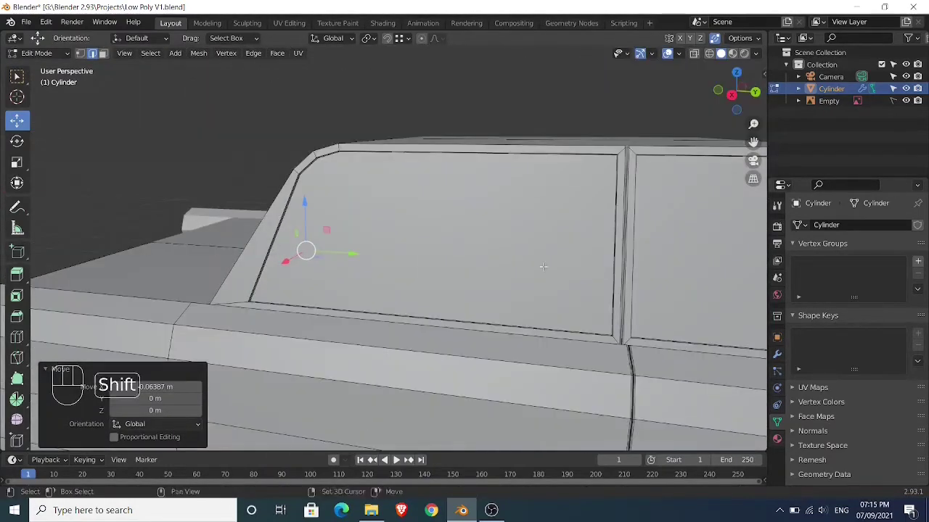
pyautogui.keyDown('shift'); pyautogui.moveTo(545, 265); pyautogui.dragTo(428, 270, button='middle'); pyautogui.keyUp('shift')
pyautogui.moveTo(582, 271); pyautogui.dragTo(477, 269, button='middle')
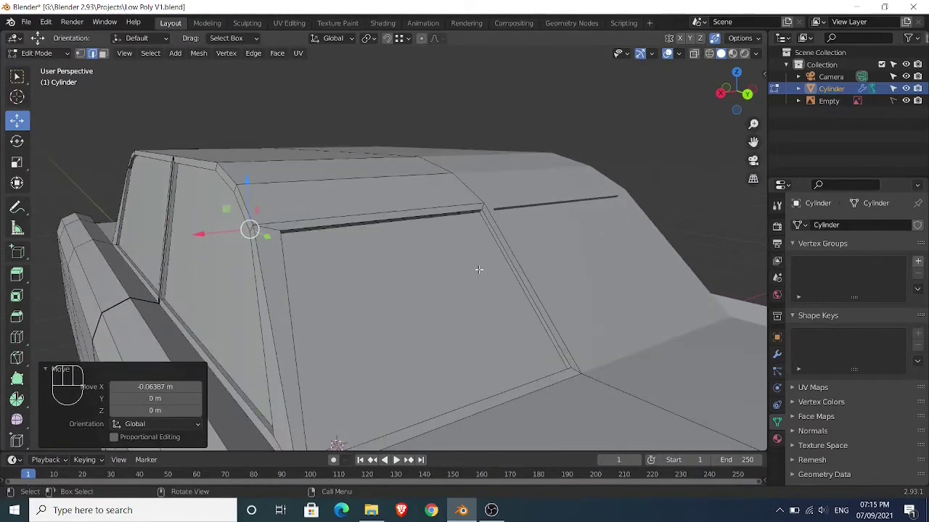
pyautogui.press('3')
pyautogui.scroll(6, 501, 278)
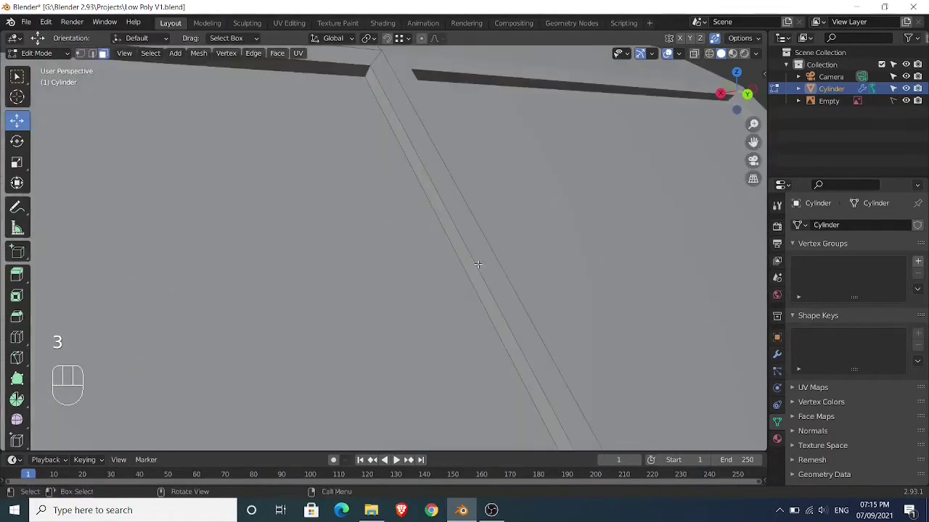
pyautogui.click(478, 265)
pyautogui.press('x')
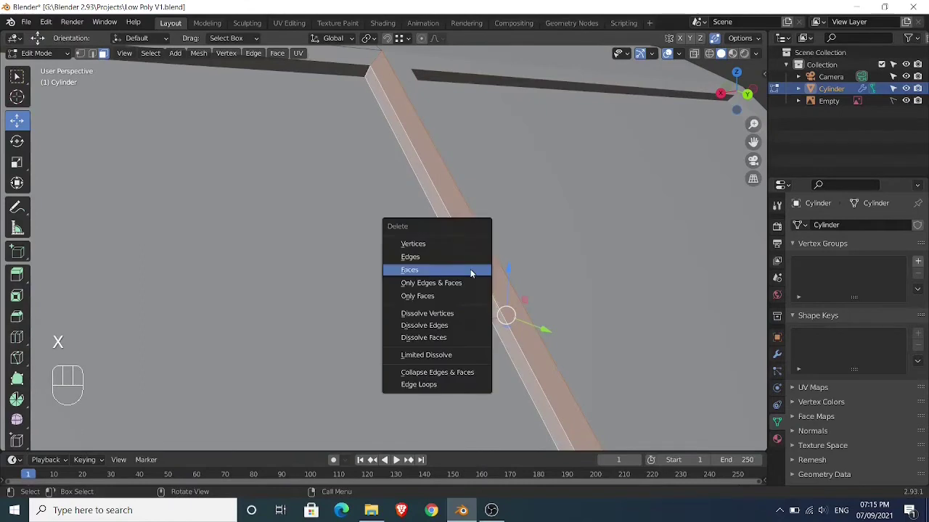
pyautogui.click(470, 269)
# - Move the rear window's inner glass edge and short upper frame edge about -0.07 m along X to the centreline
pyautogui.press('2')
pyautogui.click(465, 270)
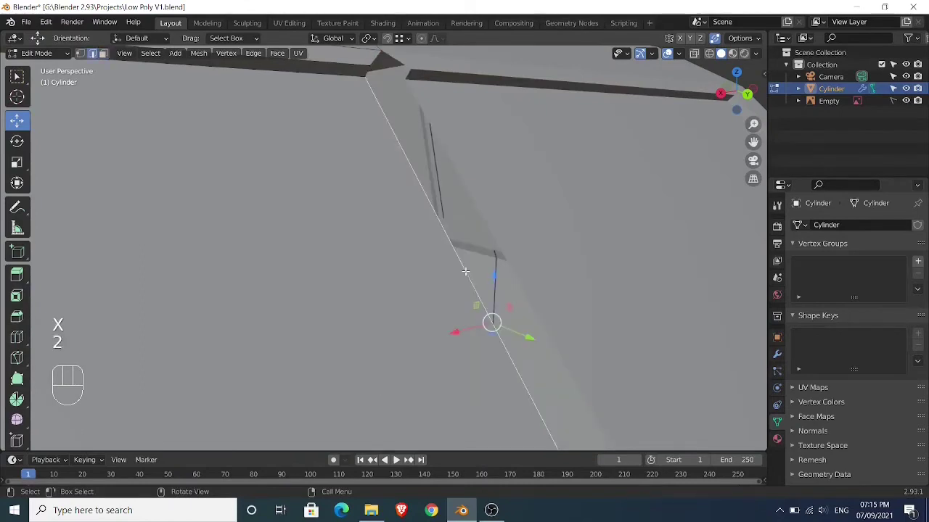
pyautogui.moveTo(457, 332); pyautogui.dragTo(494, 324)
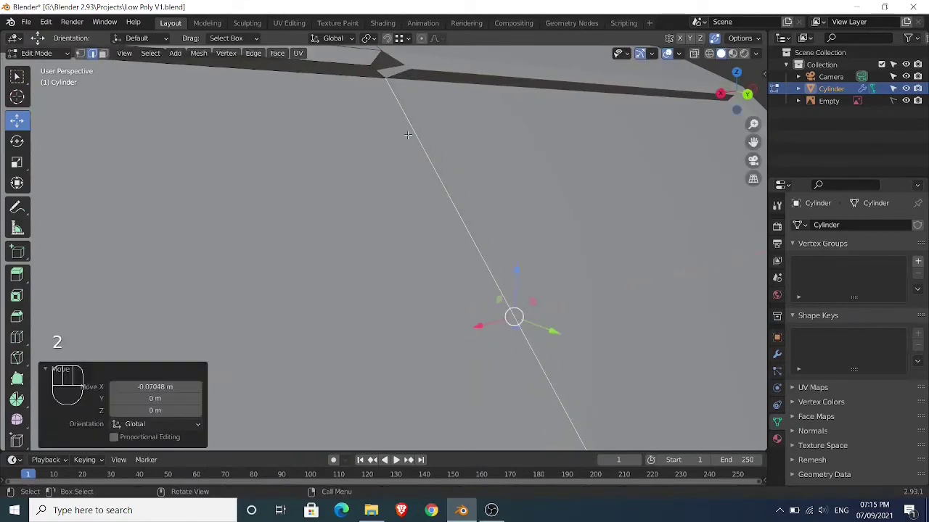
pyautogui.click(378, 72)
pyautogui.moveTo(338, 70); pyautogui.dragTo(390, 95)
# - Move the short lower frame edge at the rear window's centre about -0.057 m along X and leave Edit Mode
pyautogui.scroll(-4, 435, 182)
pyautogui.keyDown('shift'); pyautogui.moveTo(462, 222); pyautogui.dragTo(423, 168, button='middle'); pyautogui.keyUp('shift')
pyautogui.scroll(-4, 416, 156)
pyautogui.scroll(4, 423, 167)
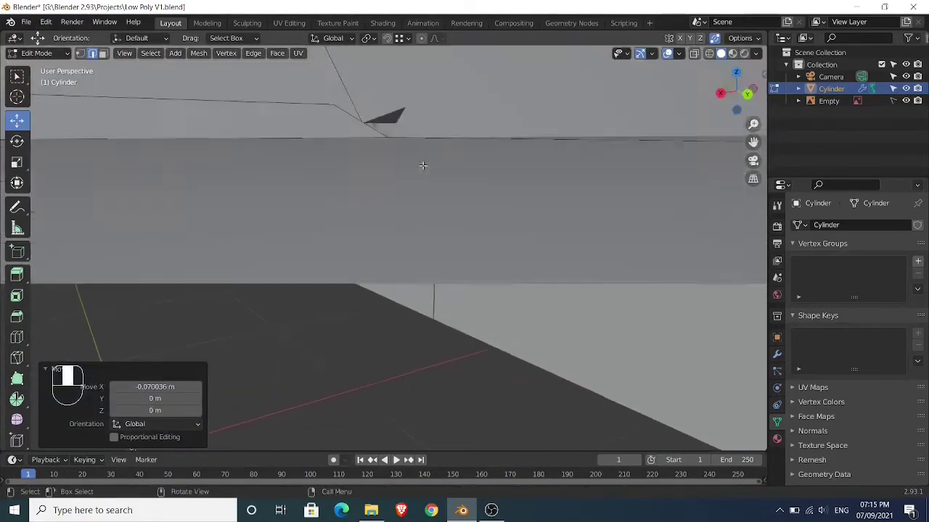
pyautogui.click(370, 189)
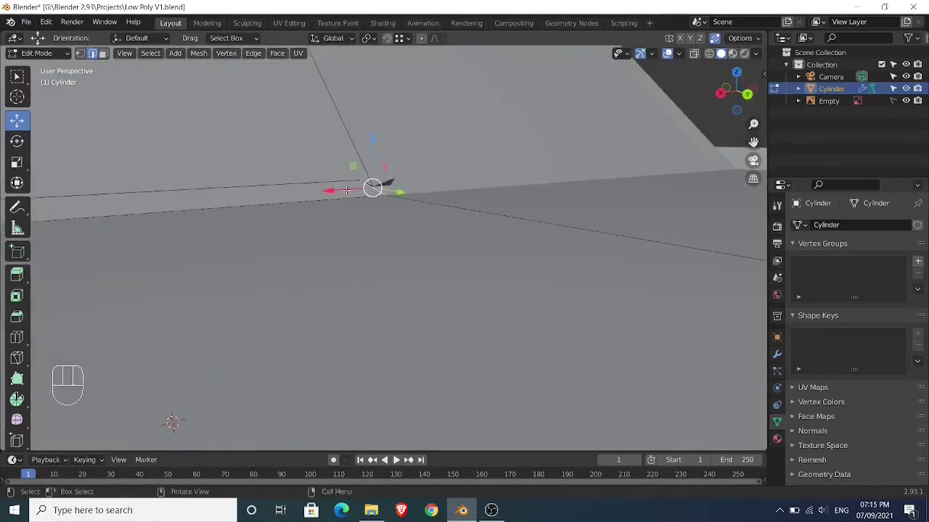
pyautogui.moveTo(347, 190); pyautogui.dragTo(354, 190)
pyautogui.scroll(-4, 356, 178)
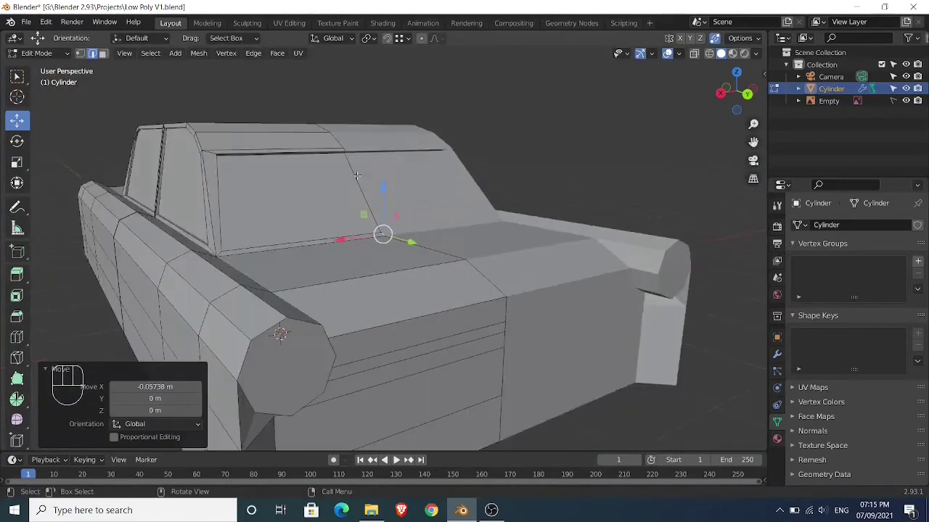
pyautogui.press('Tab')
pyautogui.scroll(-3, 356, 179)
pyautogui.moveTo(356, 181); pyautogui.dragTo(390, 222, button='middle')
pyautogui.scroll(-2, 501, 196)
pyautogui.scroll(3, 385, 224)
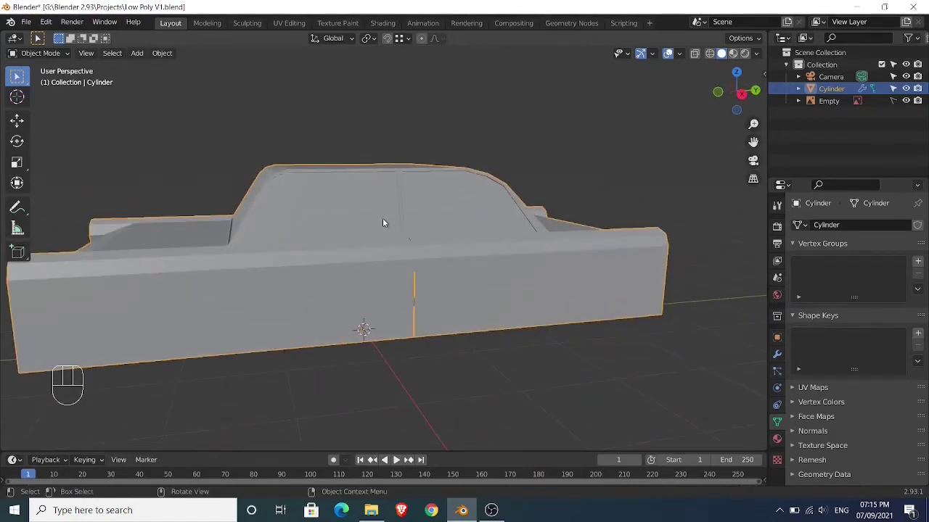
# - In the right orthographic view with X-ray on, add one loop cut along the blueprint's front door line, slide factor about 0.741
pyautogui.press('KP_3')
pyautogui.press('Tab')
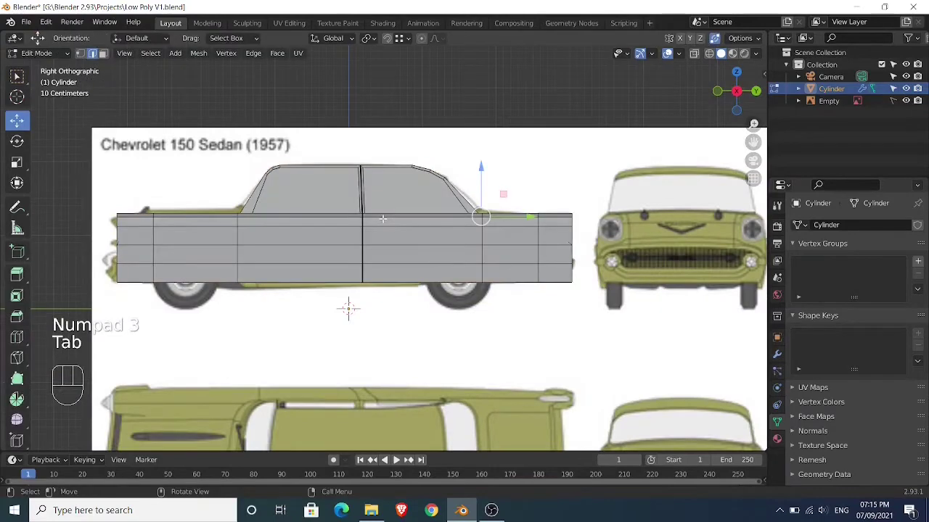
pyautogui.click(693, 54)
pyautogui.moveTo(348, 218); pyautogui.dragTo(392, 204, button='middle')
pyautogui.press('KP_3')
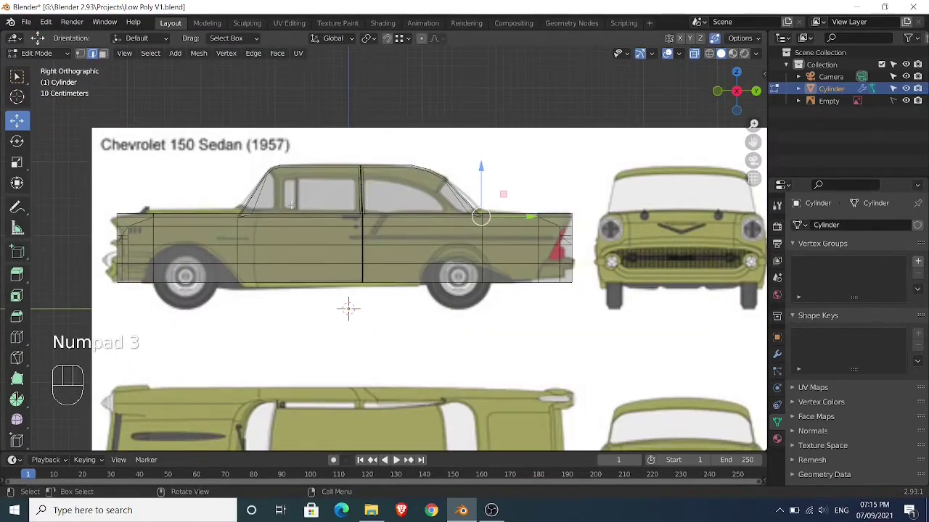
pyautogui.keyDown('shift'); pyautogui.moveTo(291, 206); pyautogui.dragTo(379, 245, button='middle'); pyautogui.keyUp('shift')
pyautogui.scroll(3, 361, 238)
pyautogui.scroll(2, 378, 244)
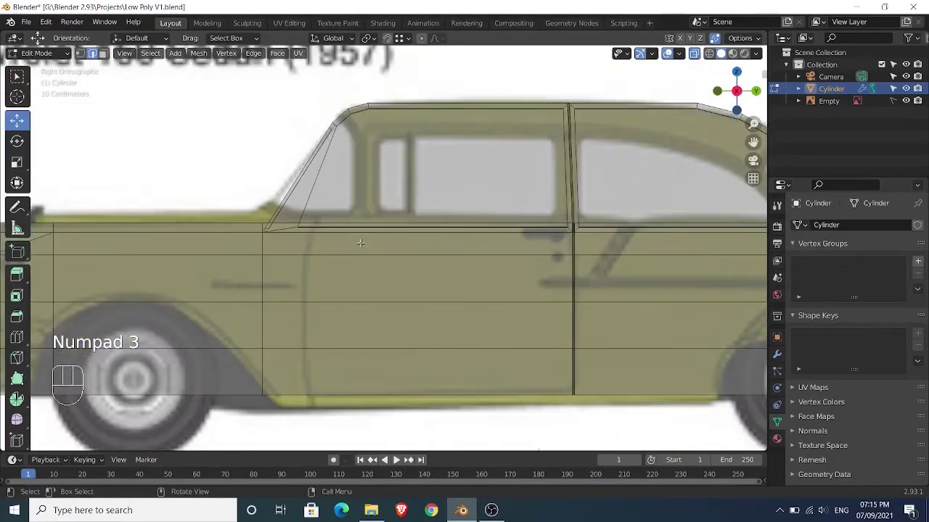
pyautogui.hotkey('ctrl', 'r')
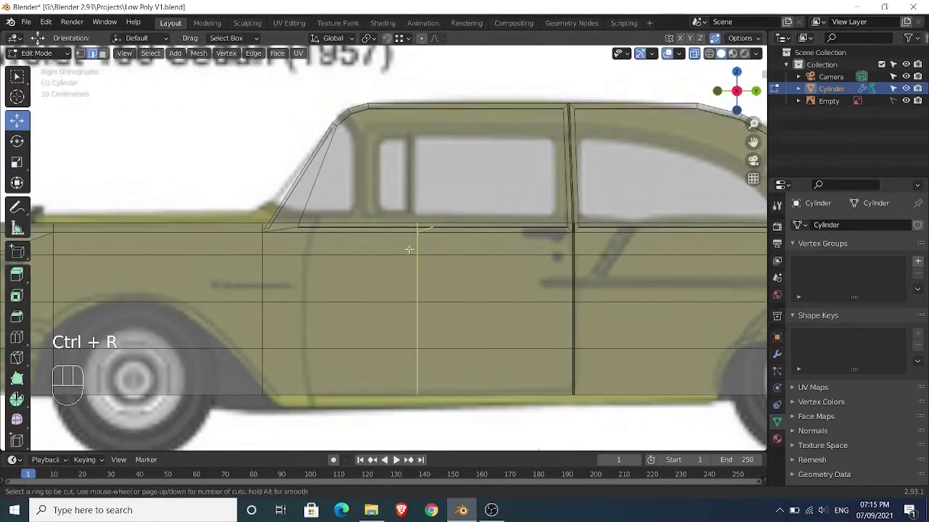
pyautogui.click(427, 229)
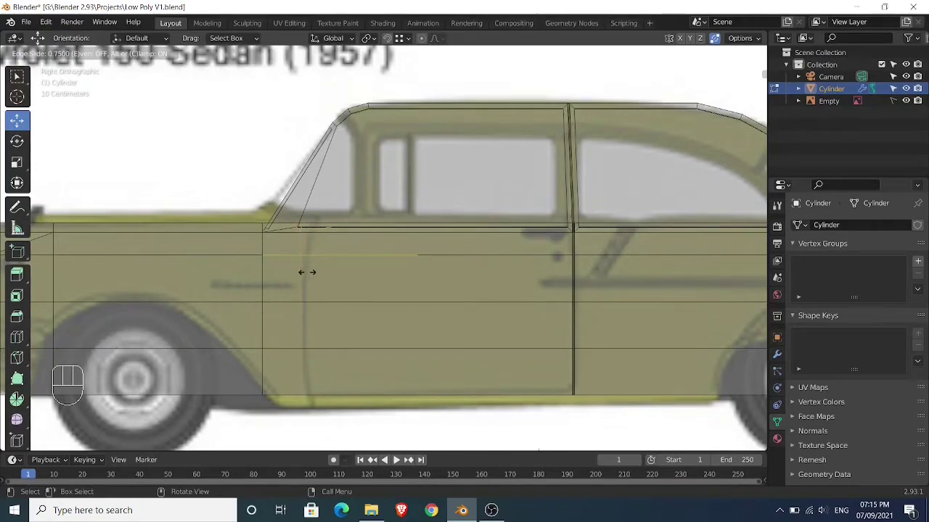
pyautogui.click(308, 273)
pyautogui.moveTo(308, 273); pyautogui.dragTo(329, 296, button='middle')
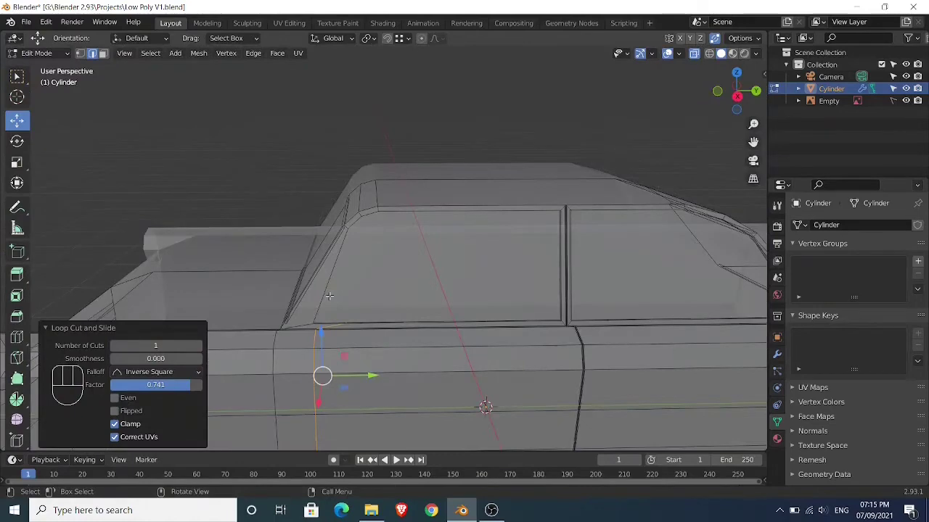
# - Turn off X-ray and slide the new loop cut's vertex below the side window towards the window's front lower corner, factor about 0.901
pyautogui.click(694, 55)
pyautogui.moveTo(472, 271); pyautogui.dragTo(493, 242, button='middle')
pyautogui.scroll(1, 470, 234)
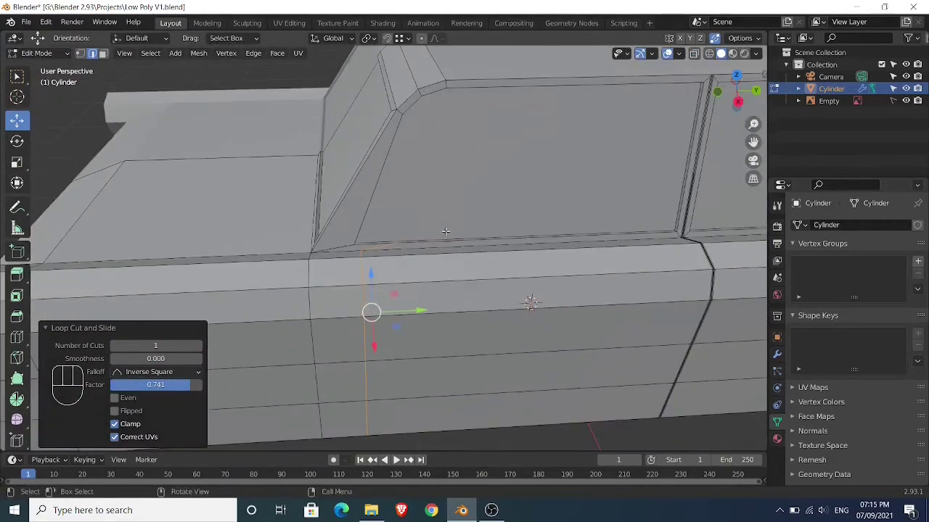
pyautogui.press('1')
pyautogui.scroll(3, 437, 235)
pyautogui.click(421, 245)
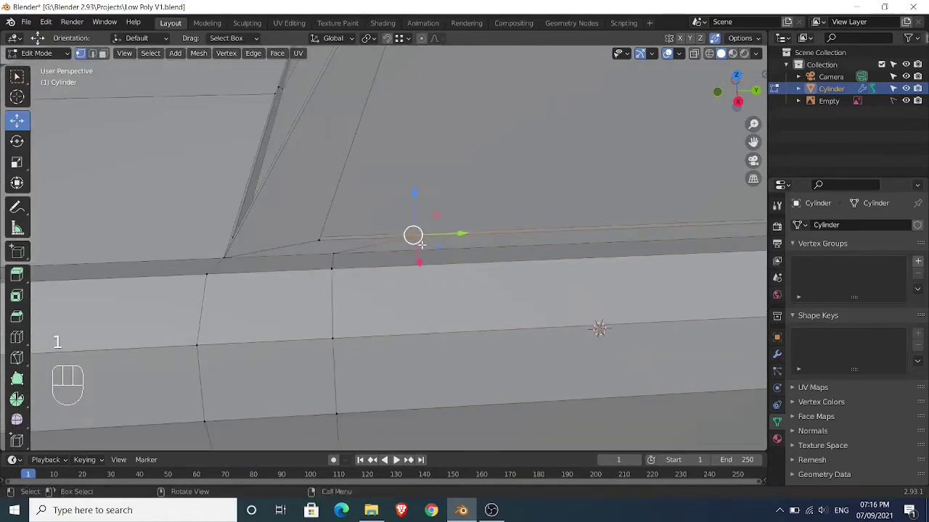
pyautogui.hotkey('shift', 'v')
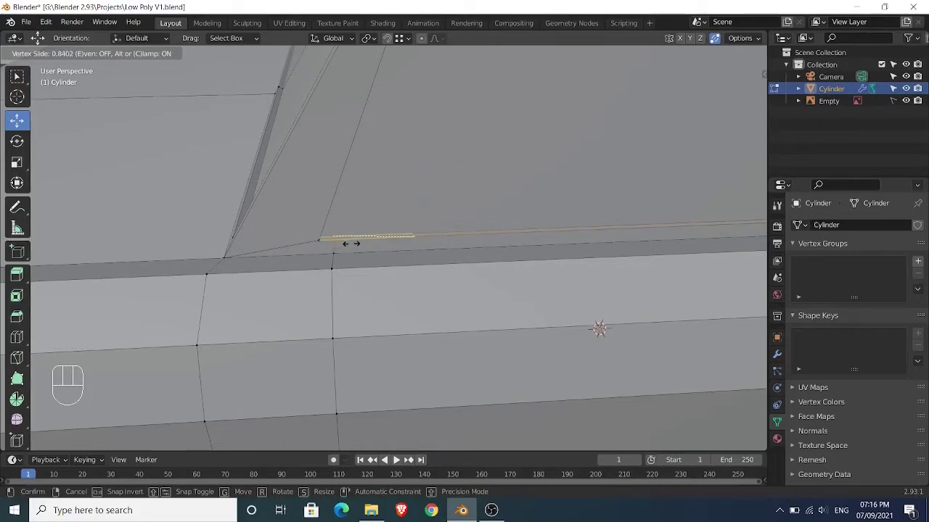
pyautogui.click(347, 243)
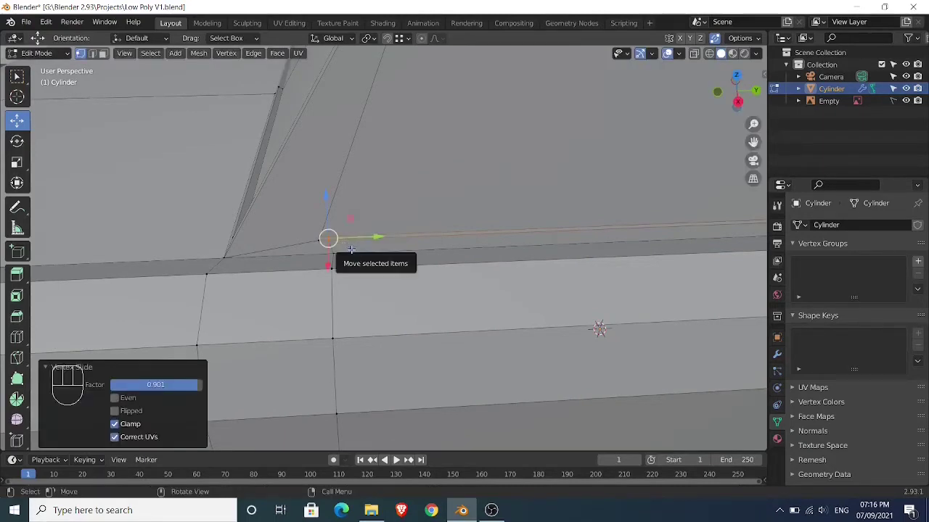
# - Merge the first pair of neighbouring vertices at the side window's front lower corner using At Last
pyautogui.press('Tab')
pyautogui.scroll(-3, 353, 254)
pyautogui.press('Tab')
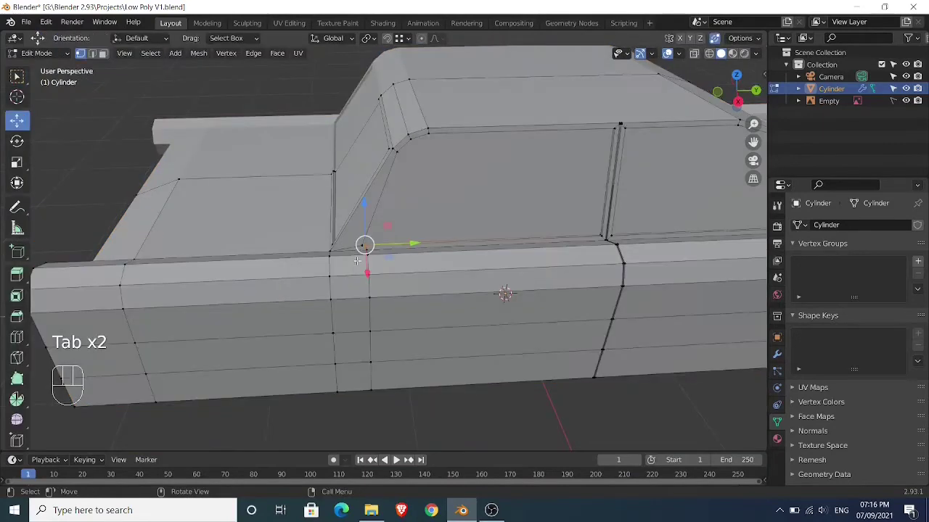
pyautogui.press('2')
pyautogui.scroll(4, 357, 260)
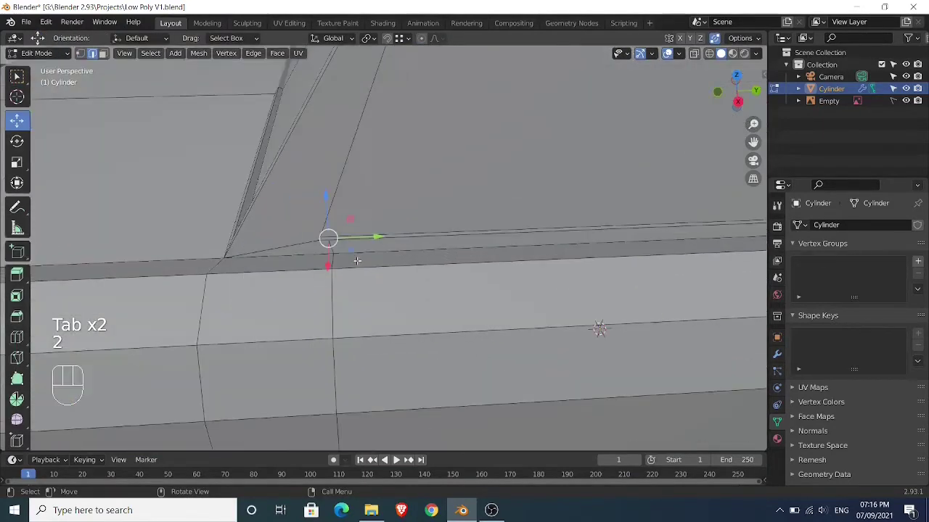
pyautogui.press('1')
pyautogui.scroll(2, 319, 243)
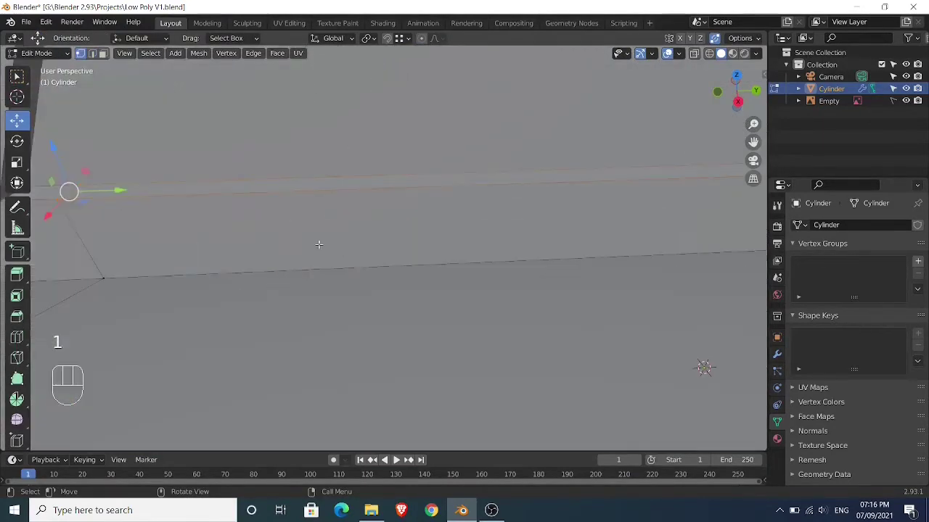
pyautogui.scroll(-1, 317, 243)
pyautogui.keyDown('shift'); pyautogui.moveTo(316, 240); pyautogui.dragTo(206, 251, button='middle'); pyautogui.keyUp('shift')
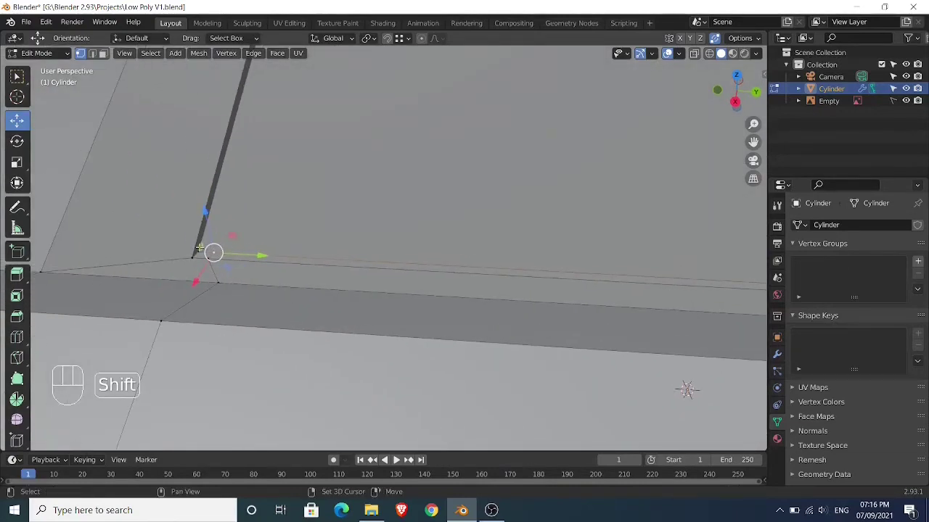
pyautogui.press('m')
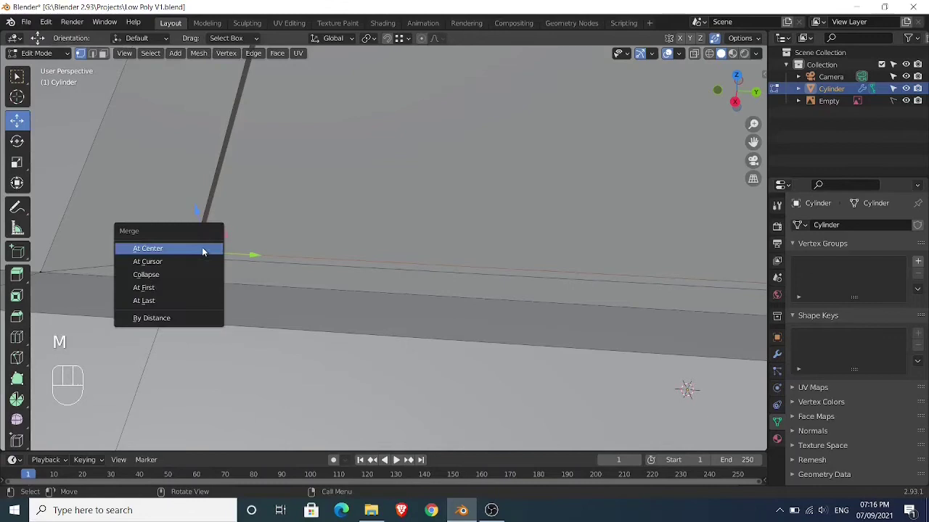
pyautogui.click(178, 298)
# - Merge the remaining loop-cut vertex into the adjacent outer frame corner vertex of the side window using At Last
pyautogui.click(208, 261)
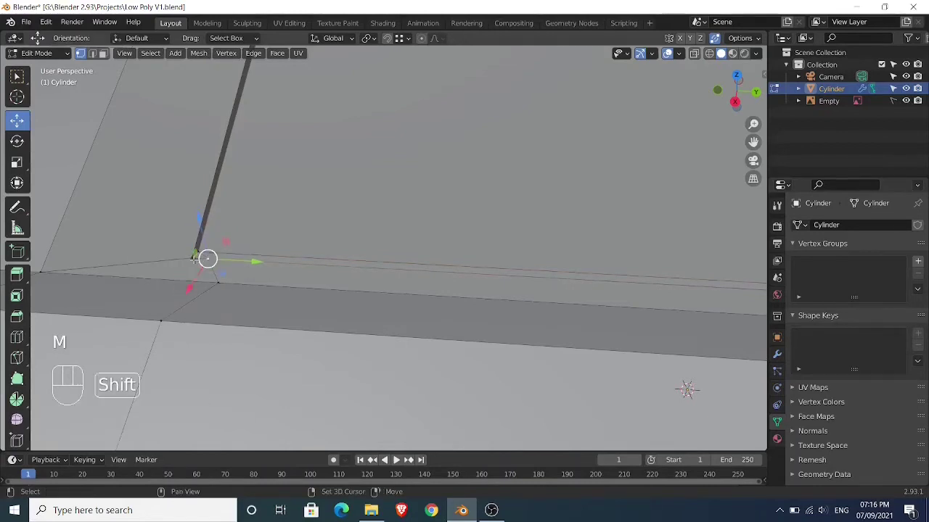
pyautogui.keyDown('shift'); pyautogui.click(190, 257); pyautogui.keyUp('shift')
pyautogui.press('m')
pyautogui.click(191, 257)
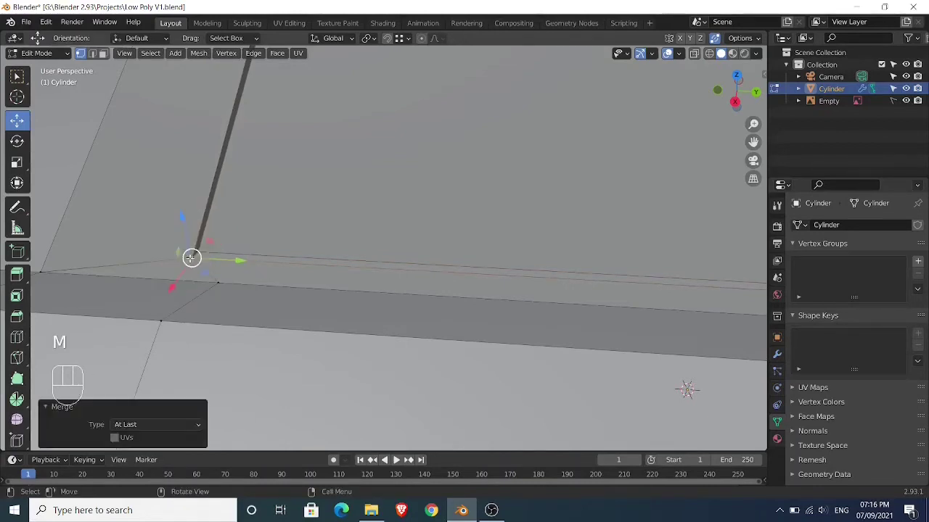
# - Slide the door line's vertex just below the side window's front lower corner towards the front of the car, factor about 0.208
pyautogui.click(217, 282)
pyautogui.hotkey('shift', 'v')
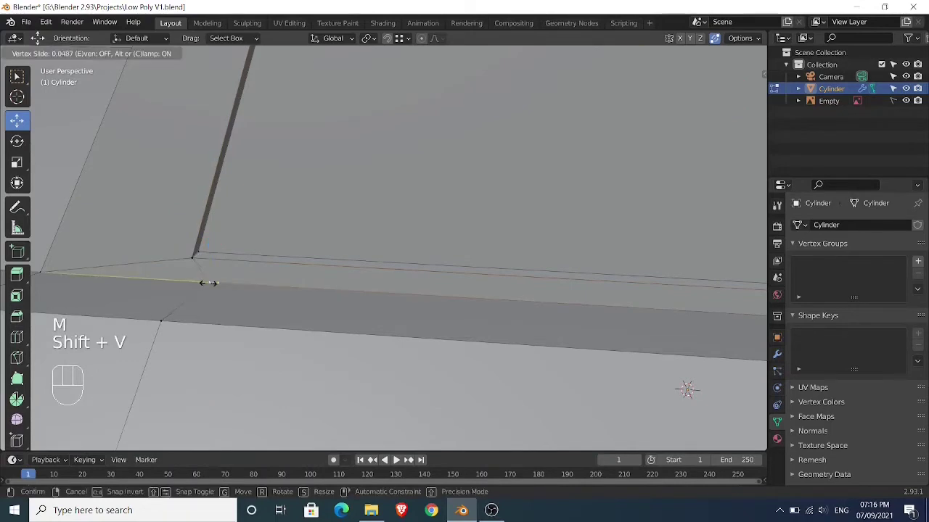
pyautogui.click(185, 283)
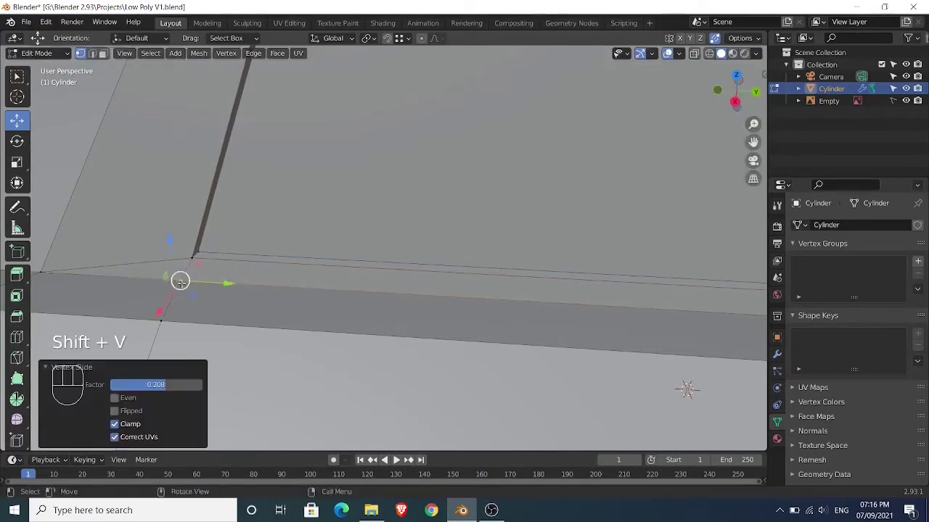
pyautogui.scroll(-4, 185, 283)
# - Select the front door line's edge path from the body's bottom edge up to the side window's front lower corner
pyautogui.press('2')
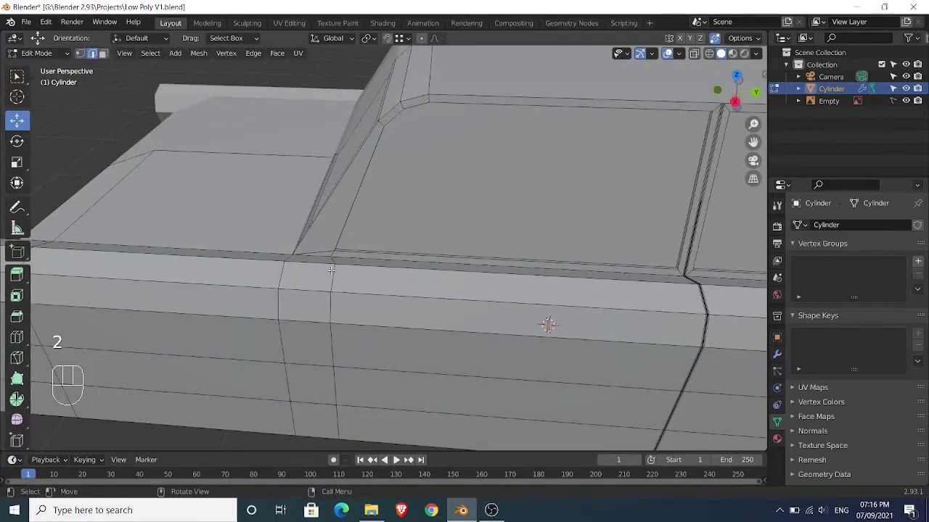
pyautogui.moveTo(330, 270); pyautogui.dragTo(347, 277, button='middle')
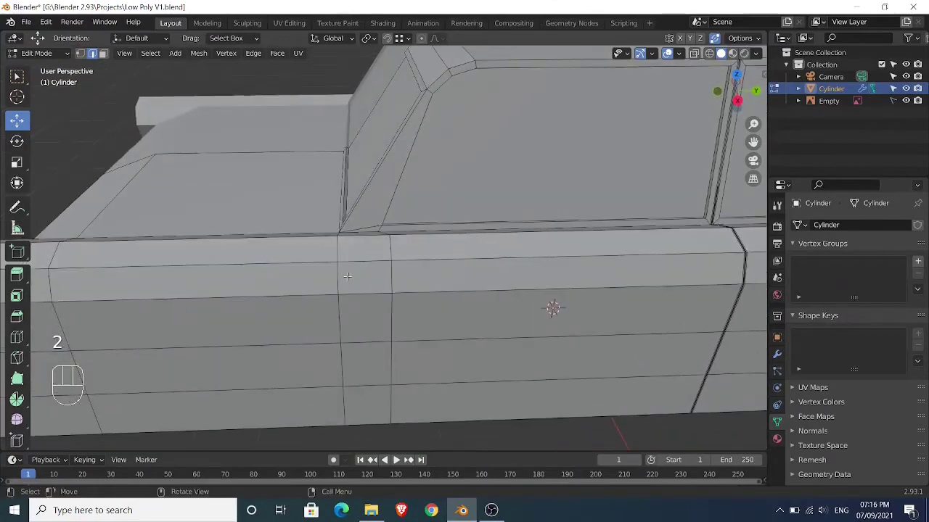
pyautogui.click(390, 402)
pyautogui.keyDown('ctrl'); pyautogui.click(389, 255); pyautogui.keyUp('ctrl')
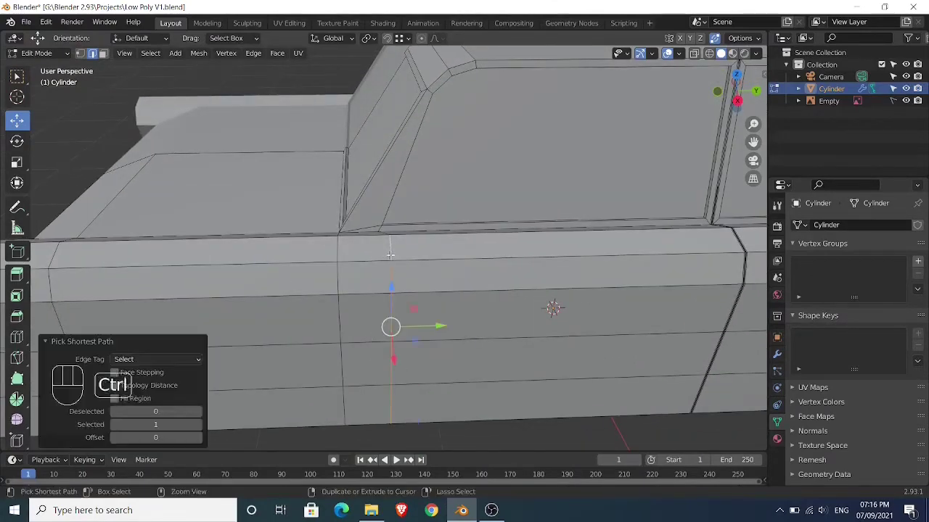
pyautogui.keyDown('shift'); pyautogui.moveTo(390, 255); pyautogui.dragTo(388, 282, button='middle'); pyautogui.keyUp('shift')
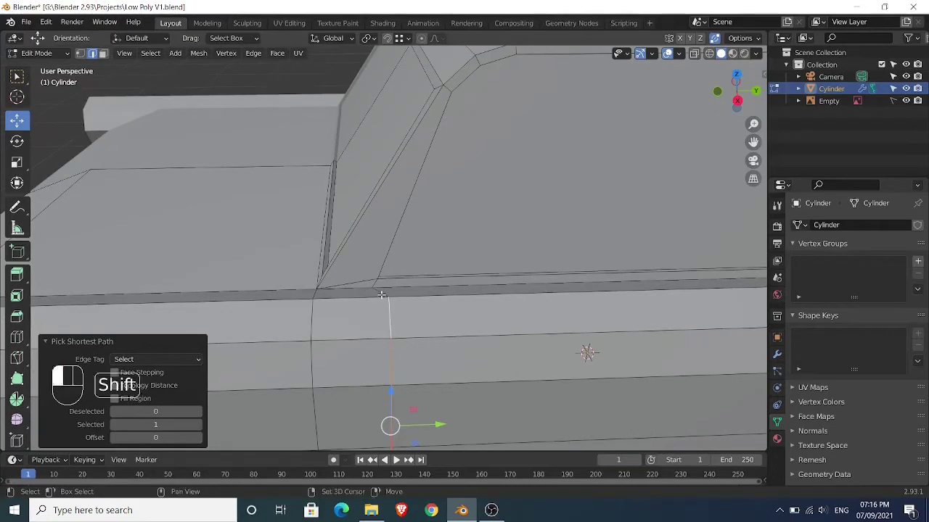
pyautogui.keyDown('shift'); pyautogui.click(381, 294); pyautogui.keyUp('shift')
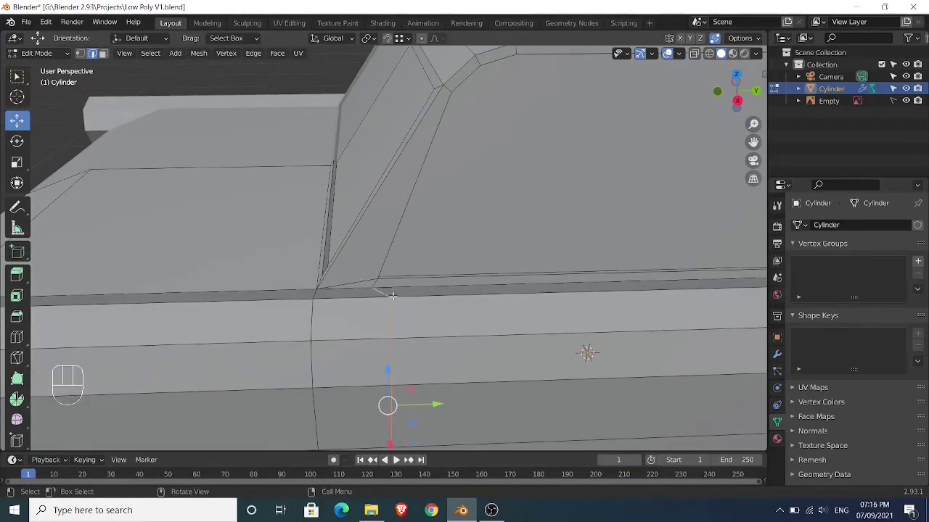
# - Try sliding the door line's vertex beneath the window corner further towards the front, and undo the slide
pyautogui.press('1')
pyautogui.click(391, 299)
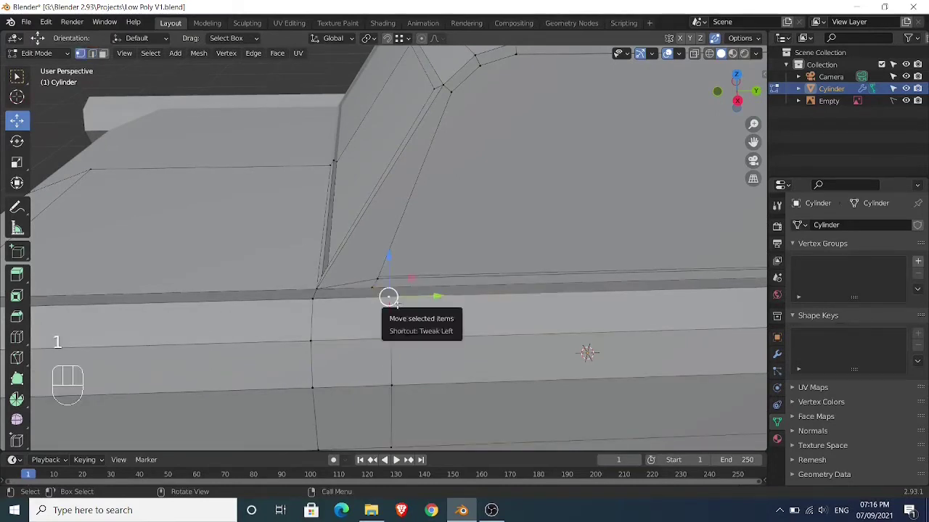
pyautogui.hotkey('shift', 'v')
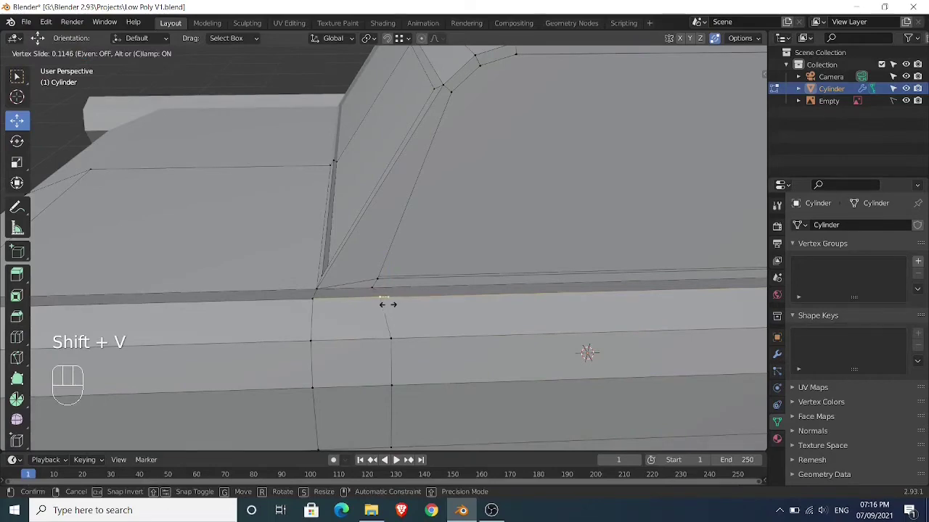
pyautogui.click(388, 304)
pyautogui.hotkey('ctrl', 'z')
pyautogui.hotkey('ctrl', 'z')
# - Bevel the selected front door line edges with 3 segments and a width of 0.003 m
pyautogui.scroll(-4, 410, 291)
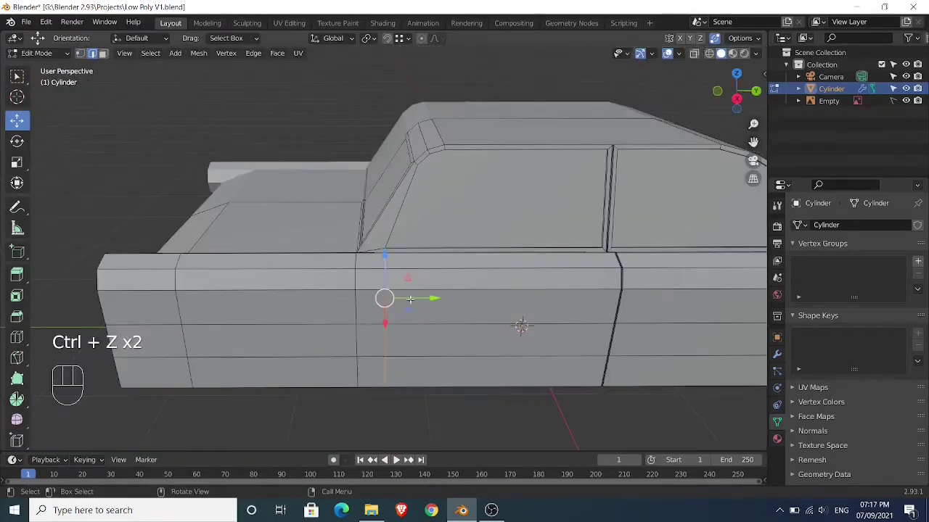
pyautogui.hotkey('ctrl', 'b')
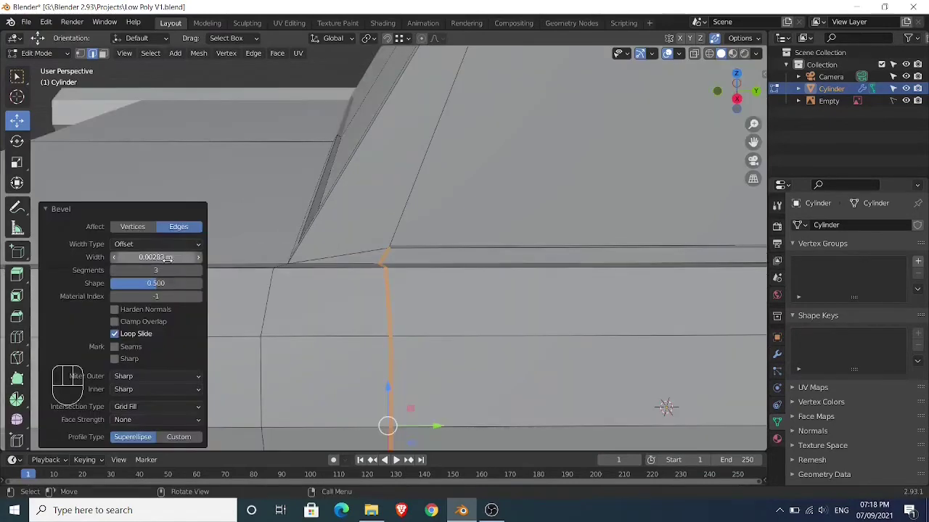
pyautogui.click(166, 259)
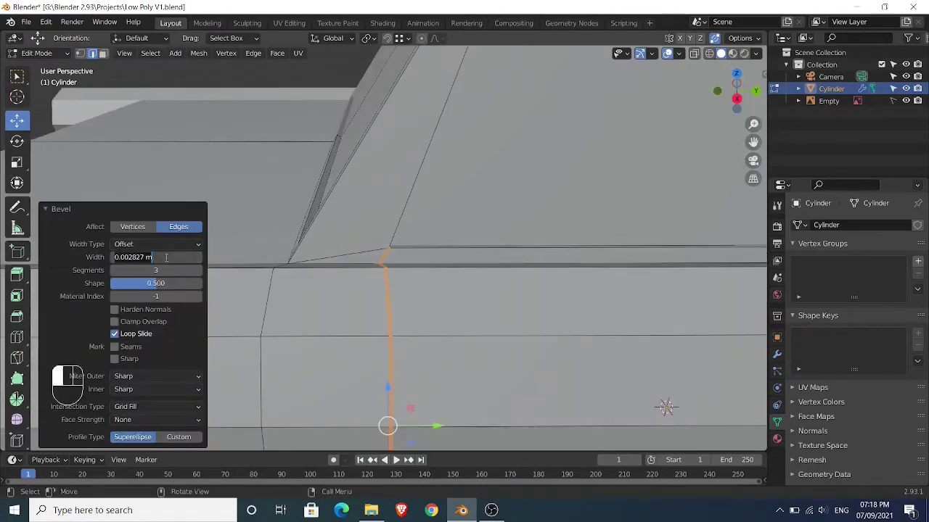
pyautogui.write('0.03')
pyautogui.press('Return')
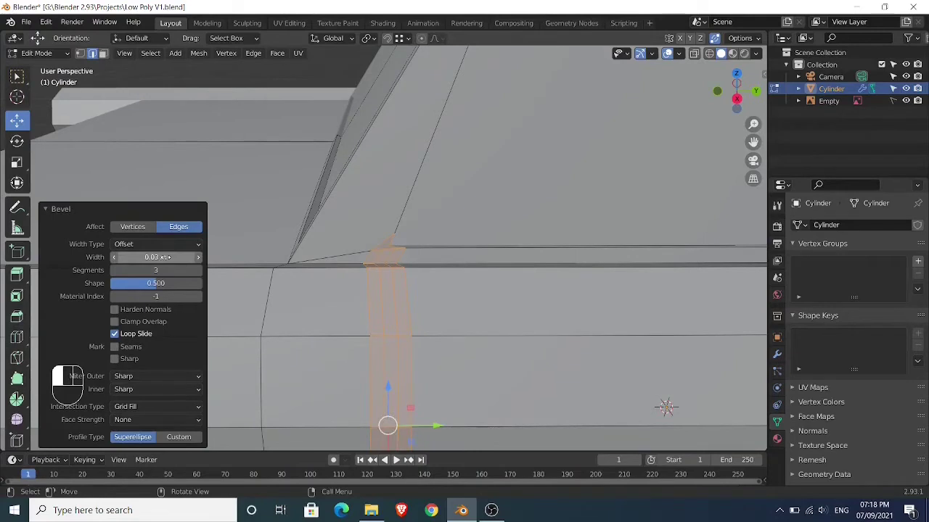
pyautogui.press('shift')
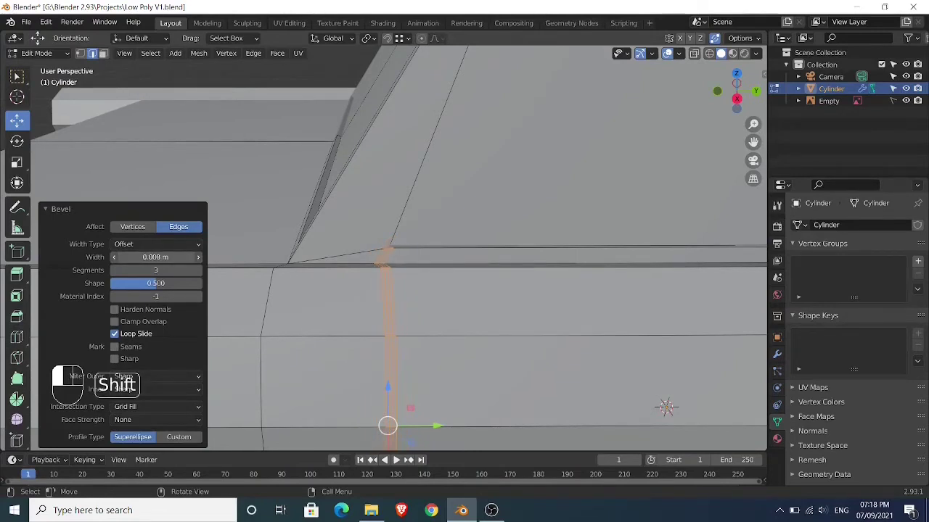
pyautogui.keyDown('shift'); pyautogui.moveTo(161, 258); pyautogui.dragTo(151, 257); pyautogui.keyUp('shift')
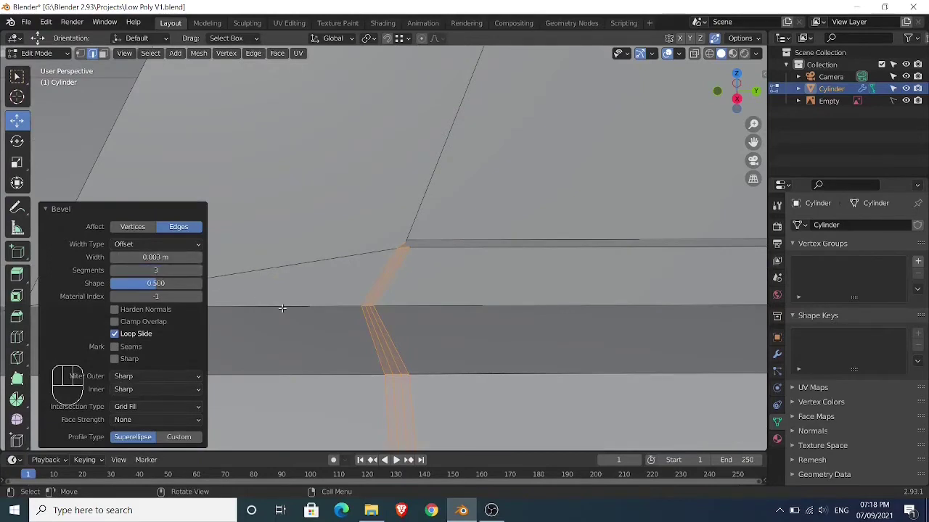
# - Delete the middle strip of faces along the beveled front door line to open the door gap
pyautogui.press('3')
pyautogui.scroll(-3, 338, 317)
pyautogui.keyDown('shift'); pyautogui.moveTo(353, 325); pyautogui.dragTo(354, 272, button='middle'); pyautogui.keyUp('shift')
pyautogui.scroll(3, 342, 269)
pyautogui.keyDown('alt'); pyautogui.click(622, 365); pyautogui.keyUp('alt')
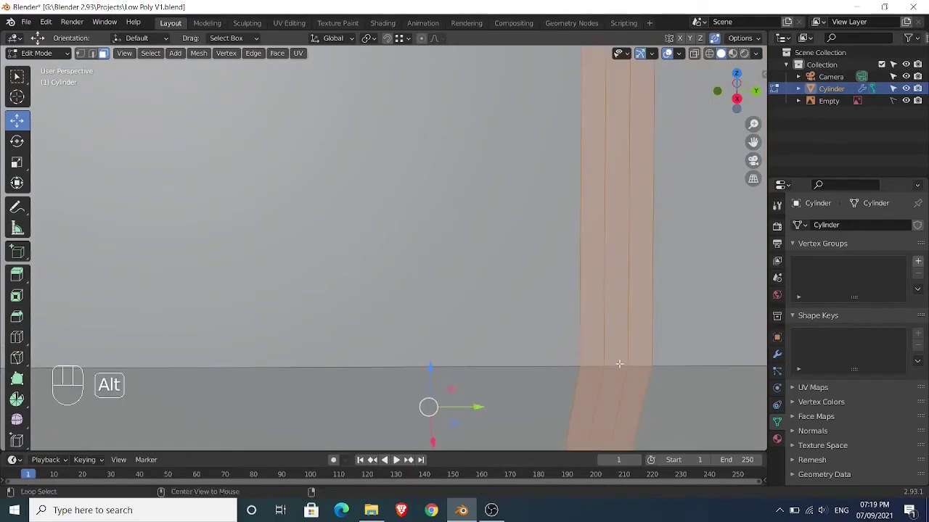
pyautogui.press('KP_Decimal')
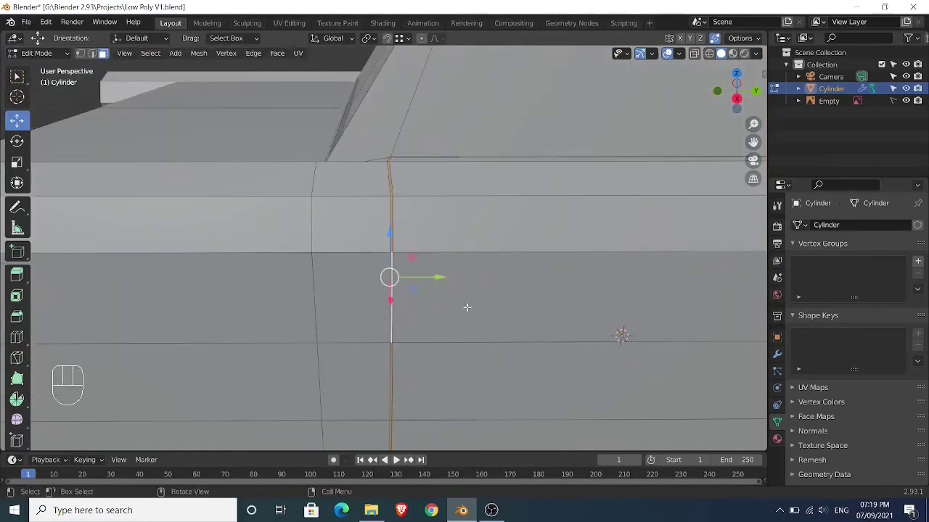
pyautogui.press('x')
pyautogui.click(462, 301)
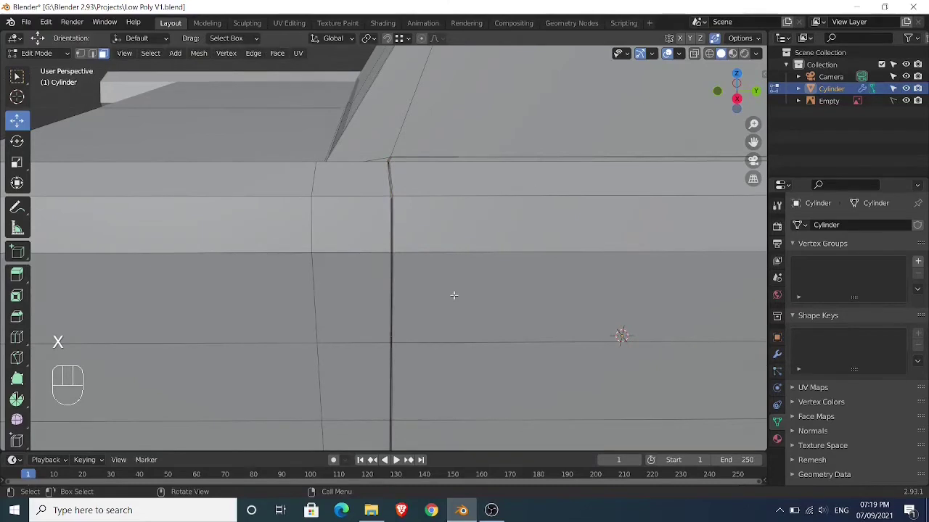
# - Examine the door gaps in Object Mode and compare the body with the blueprint in the right orthographic view using X-ray
pyautogui.press('Tab')
pyautogui.scroll(-5, 454, 294)
pyautogui.moveTo(469, 300); pyautogui.dragTo(526, 354, button='middle')
pyautogui.click(510, 373)
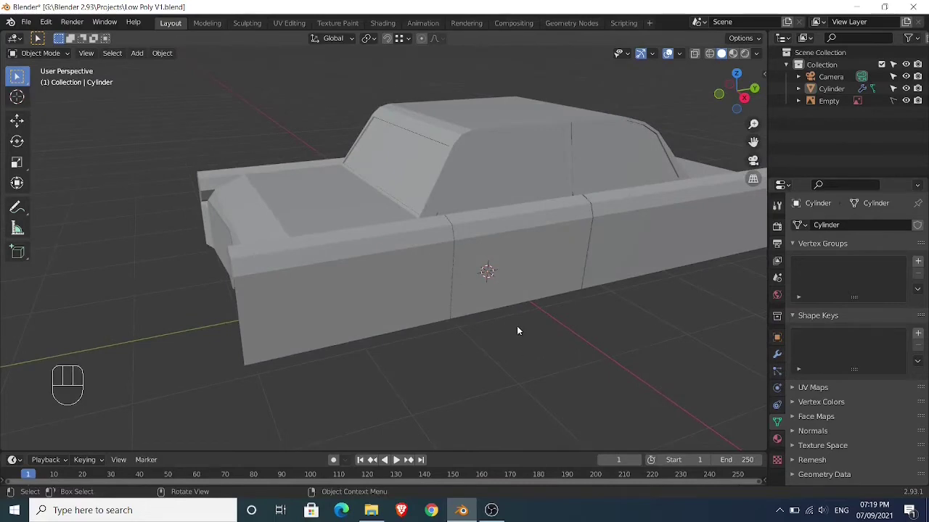
pyautogui.keyDown('shift'); pyautogui.moveTo(574, 307); pyautogui.dragTo(494, 314, button='middle'); pyautogui.keyUp('shift')
pyautogui.press('KP_3')
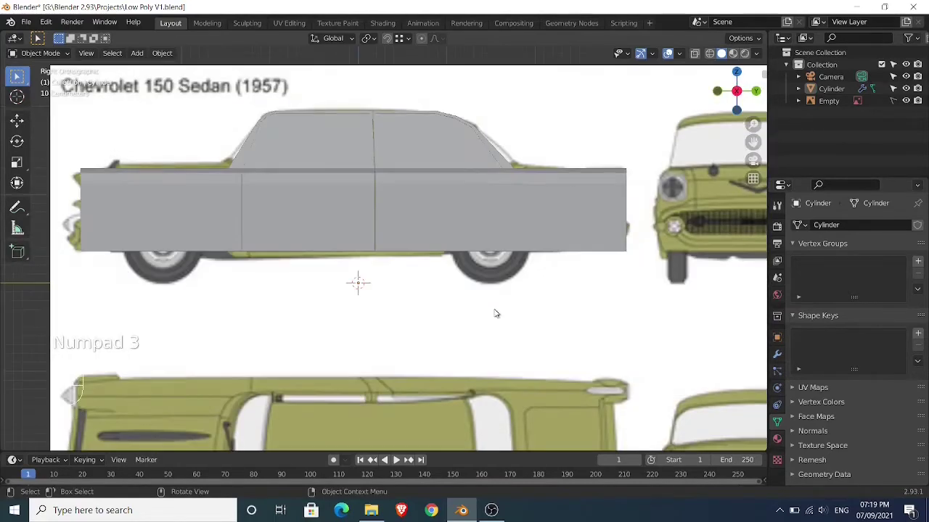
pyautogui.press('Tab')
pyautogui.click(695, 53)
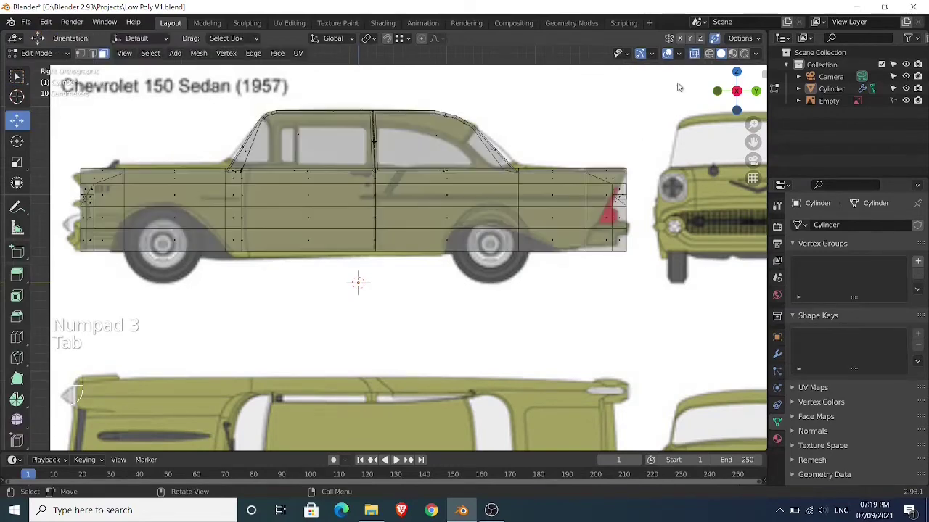
pyautogui.scroll(3, 479, 204)
pyautogui.keyDown('shift'); pyautogui.moveTo(479, 204); pyautogui.dragTo(473, 263, button='middle'); pyautogui.keyUp('shift')
pyautogui.press('Tab')
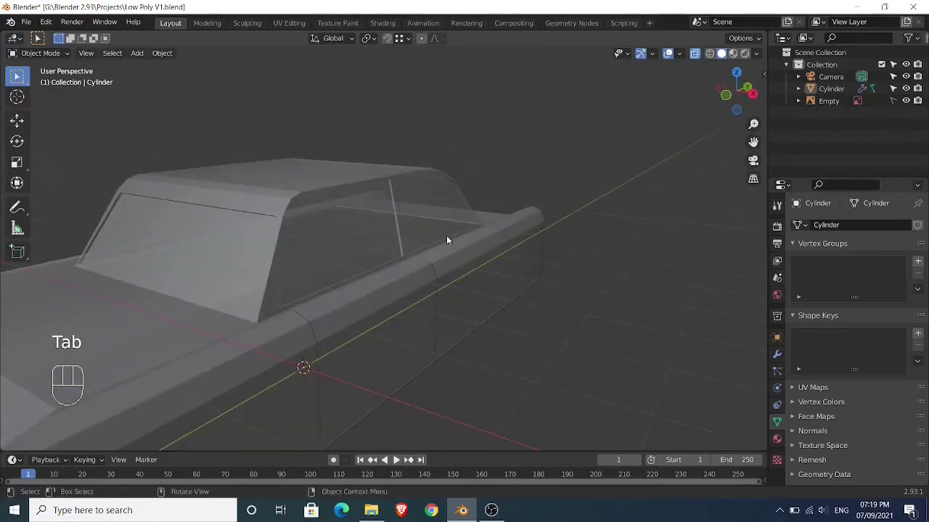
pyautogui.click(695, 54)
pyautogui.scroll(-5, 435, 292)
pyautogui.moveTo(436, 293); pyautogui.dragTo(513, 289, button='middle')
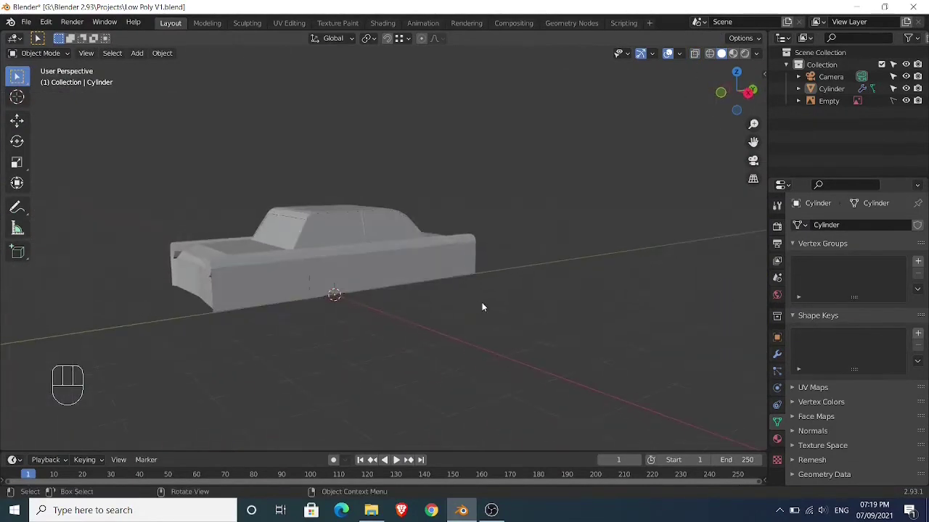
pyautogui.scroll(2, 479, 308)
# - Return the car body to Edit Mode with edge selection and X-ray on, focused on its lower front side
pyautogui.press('Tab')
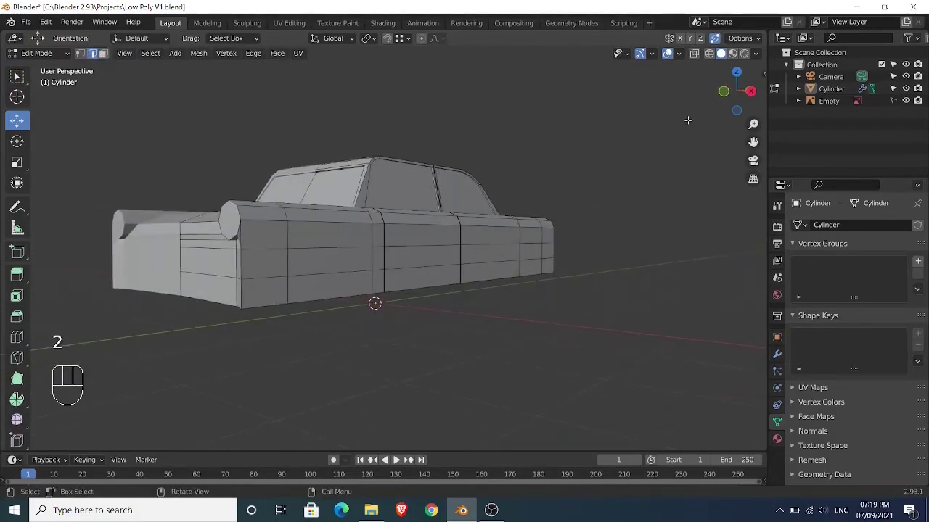
pyautogui.click(694, 53)
pyautogui.keyDown('shift'); pyautogui.moveTo(576, 181); pyautogui.dragTo(491, 272, button='middle'); pyautogui.keyUp('shift')
pyautogui.scroll(5, 448, 295)
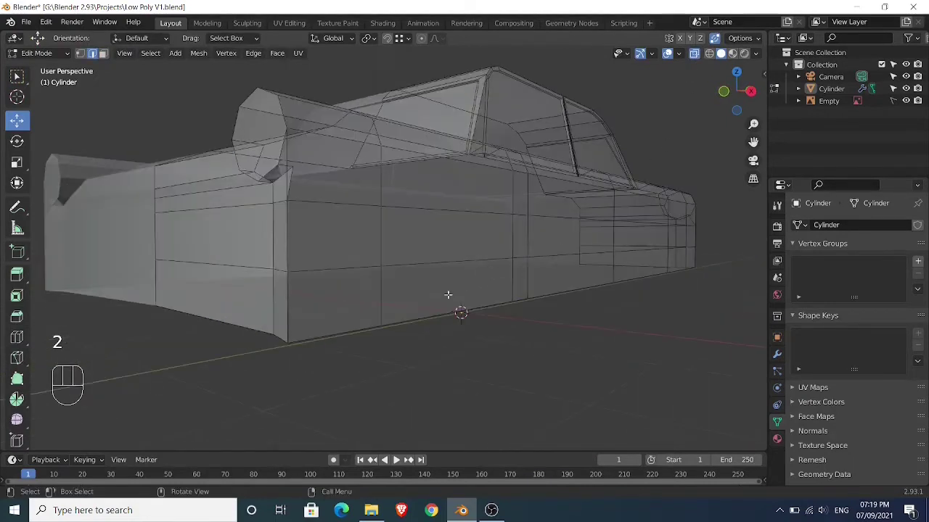
pyautogui.scroll(6, 473, 258)
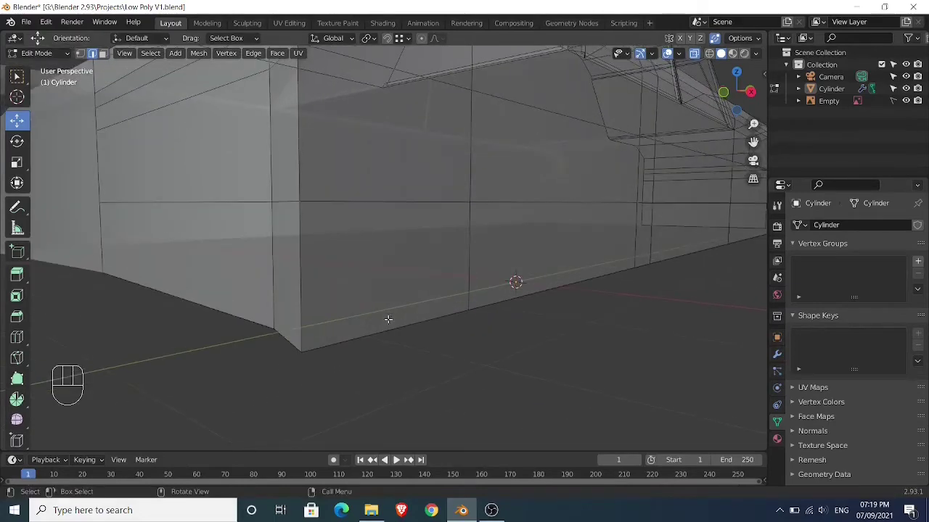
# - Select the body side's bottom edges one by one from the front corner back along the front door
pyautogui.click(351, 343)
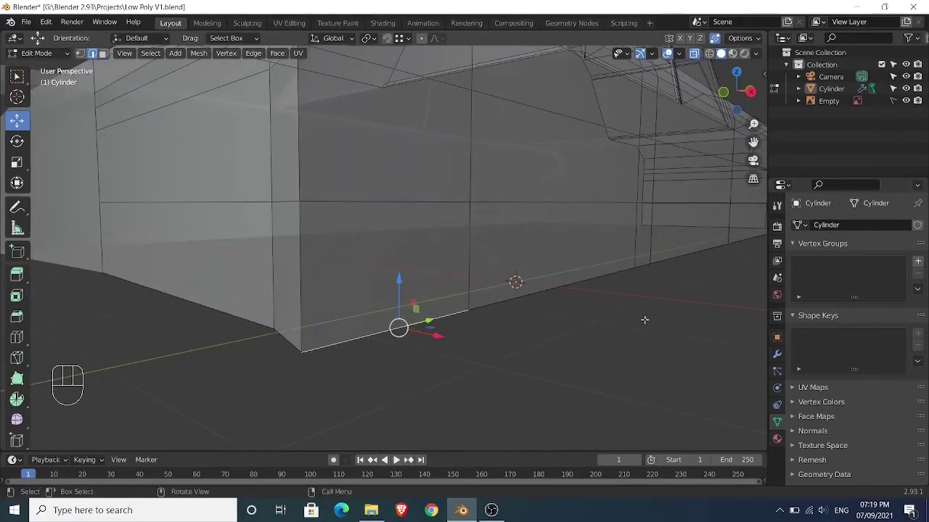
pyautogui.moveTo(643, 317); pyautogui.dragTo(536, 280, button='middle')
pyautogui.keyDown('shift'); pyautogui.click(533, 267); pyautogui.keyUp('shift')
pyautogui.keyDown('shift'); pyautogui.click(563, 258); pyautogui.keyUp('shift')
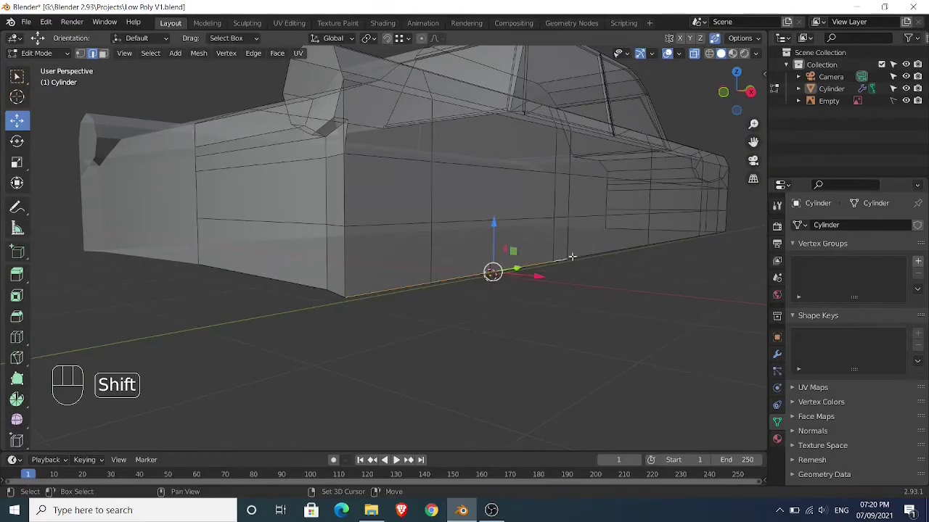
pyautogui.keyDown('shift'); pyautogui.click(624, 254); pyautogui.keyUp('shift')
pyautogui.keyDown('shift'); pyautogui.moveTo(629, 254); pyautogui.dragTo(512, 280, button='middle'); pyautogui.keyUp('shift')
pyautogui.scroll(1, 516, 280)
pyautogui.scroll(2, 418, 311)
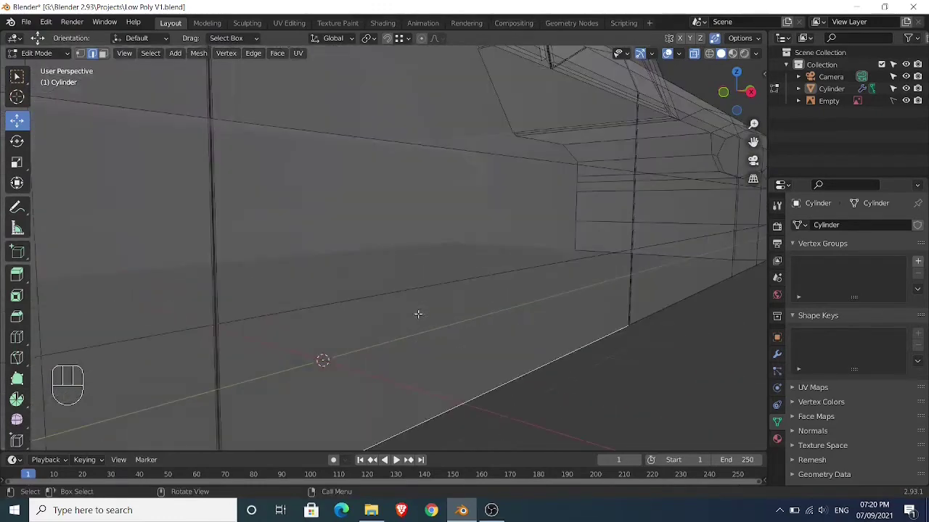
pyautogui.keyDown('shift'); pyautogui.moveTo(416, 313); pyautogui.dragTo(430, 278, button='middle'); pyautogui.keyUp('shift')
pyautogui.scroll(1, 431, 280)
pyautogui.scroll(-1, 430, 281)
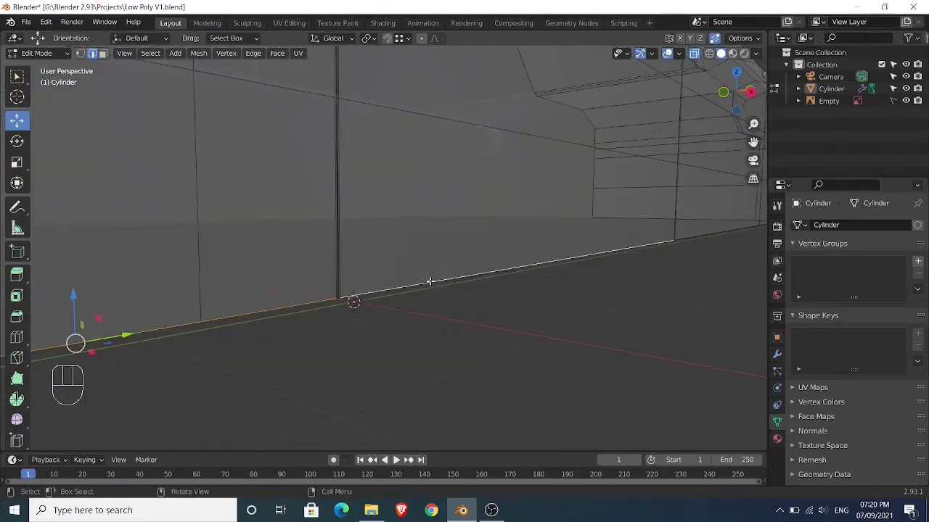
# - Add the remaining bottom edges along the body side and around the rear corner to the edge selection
pyautogui.keyDown('alt'); pyautogui.click(286, 308); pyautogui.keyUp('alt')
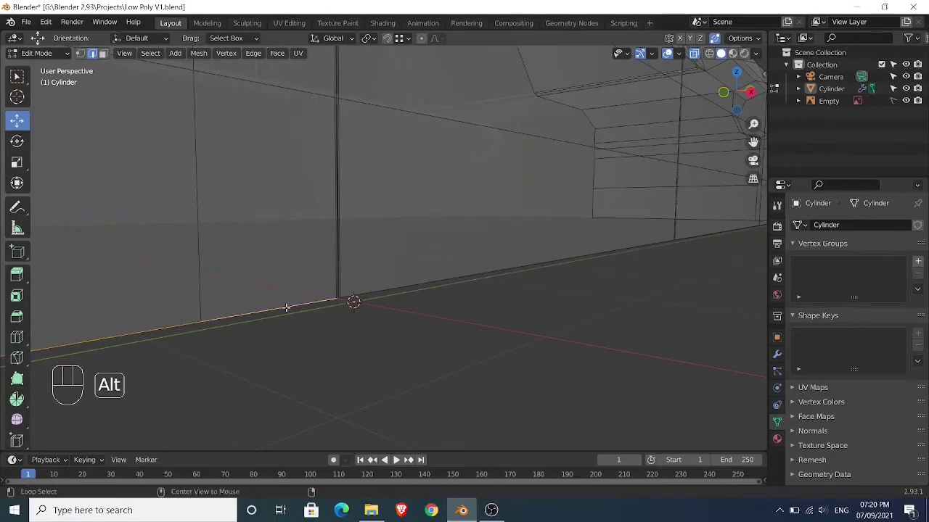
pyautogui.keyDown('alt'); pyautogui.keyDown('shift'); pyautogui.click(381, 289); pyautogui.keyUp('shift'); pyautogui.keyUp('alt')
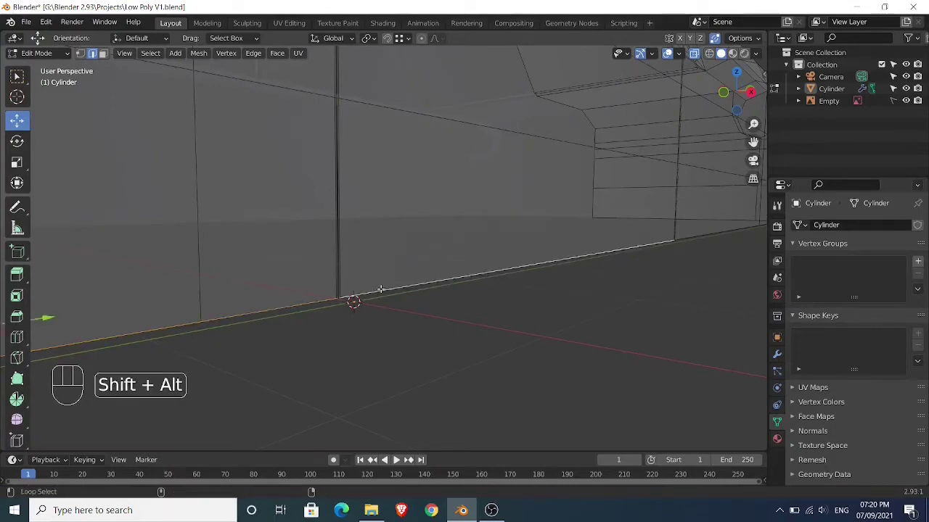
pyautogui.scroll(-3, 518, 280)
pyautogui.keyDown('shift'); pyautogui.moveTo(538, 285); pyautogui.dragTo(464, 300, button='middle'); pyautogui.keyUp('shift')
pyautogui.scroll(1, 465, 301)
pyautogui.scroll(1, 465, 300)
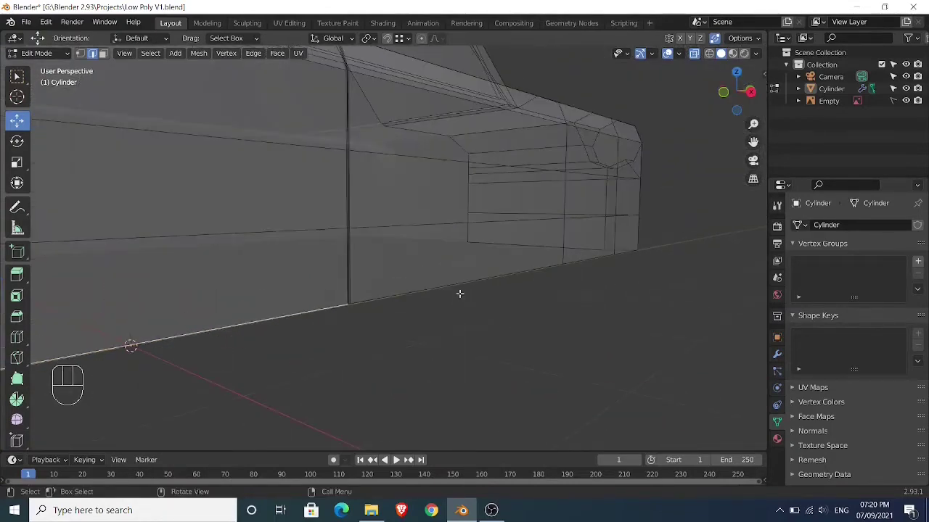
pyautogui.keyDown('alt'); pyautogui.keyDown('shift'); pyautogui.click(456, 285); pyautogui.keyUp('shift'); pyautogui.keyUp('alt')
pyautogui.moveTo(626, 283); pyautogui.dragTo(595, 288, button='middle')
pyautogui.moveTo(660, 289); pyautogui.dragTo(504, 282, button='middle')
pyautogui.keyDown('shift'); pyautogui.click(538, 287); pyautogui.keyUp('shift')
pyautogui.scroll(2, 466, 293)
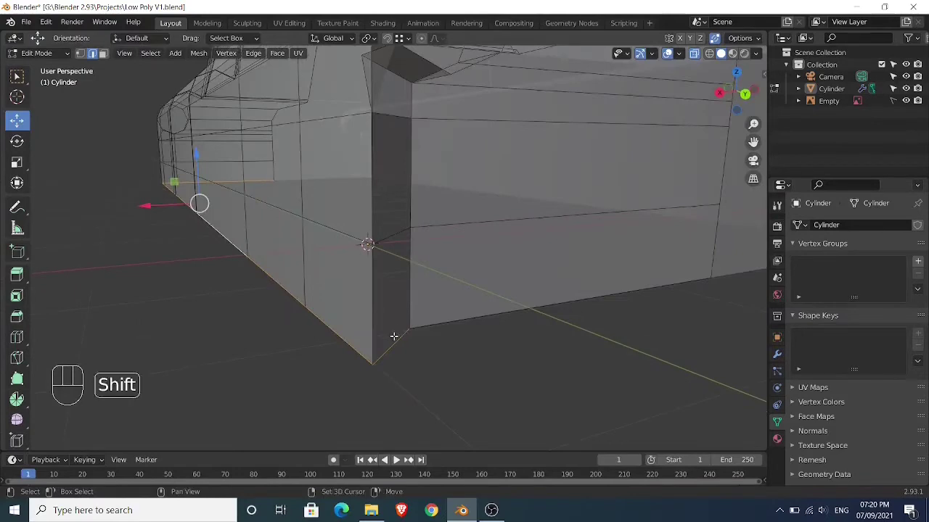
pyautogui.moveTo(367, 317); pyautogui.dragTo(427, 311, button='middle')
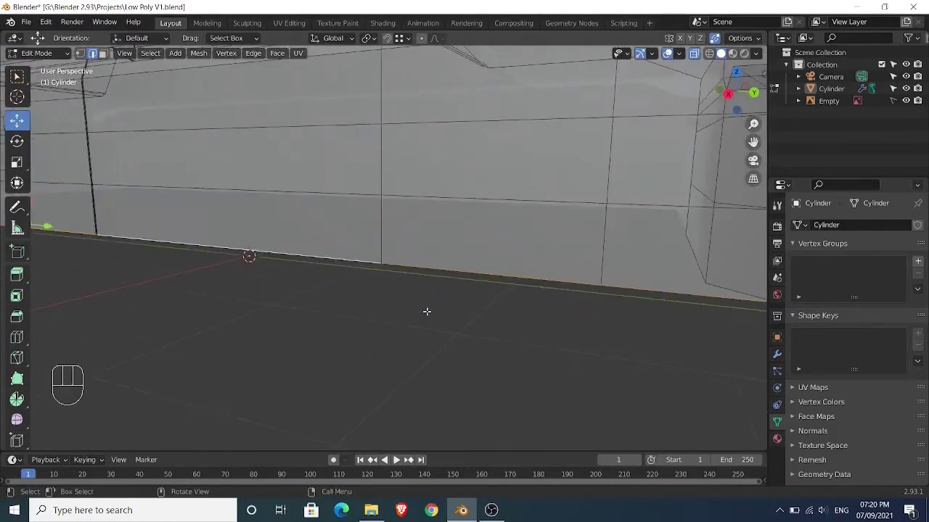
# - Try to move the selected bottom edges about 0.076 m inward along X using proportional editing with size 0.20
pyautogui.press('KP_1')
pyautogui.scroll(-3, 427, 311)
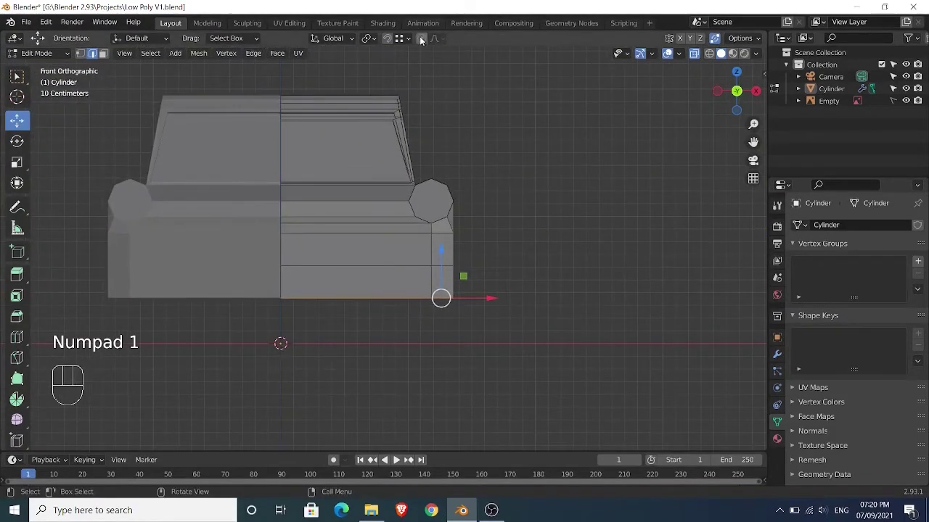
pyautogui.press('g')
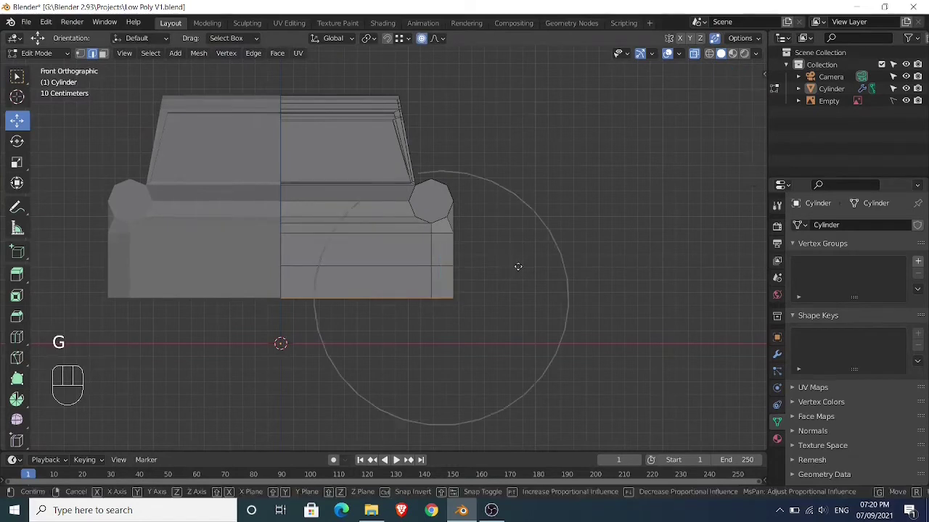
pyautogui.press('x')
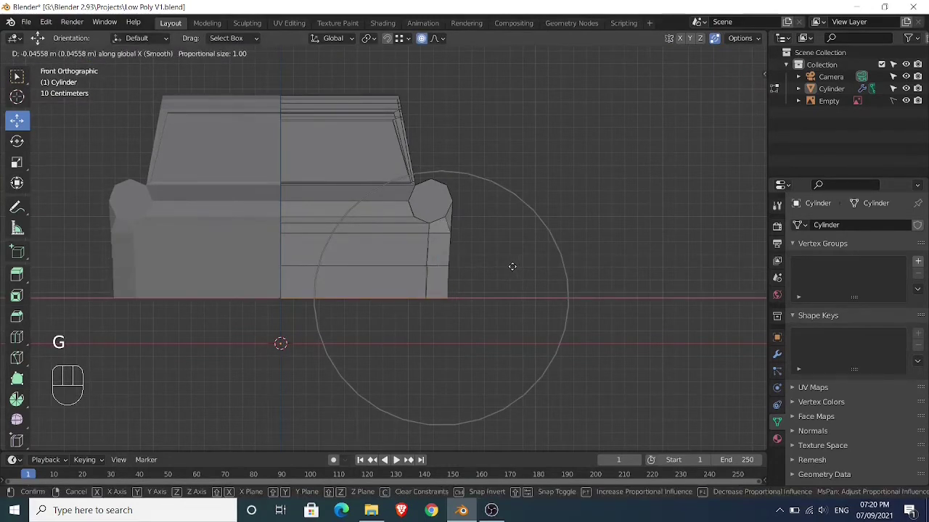
pyautogui.scroll(9, 516, 267)
pyautogui.scroll(5, 512, 267)
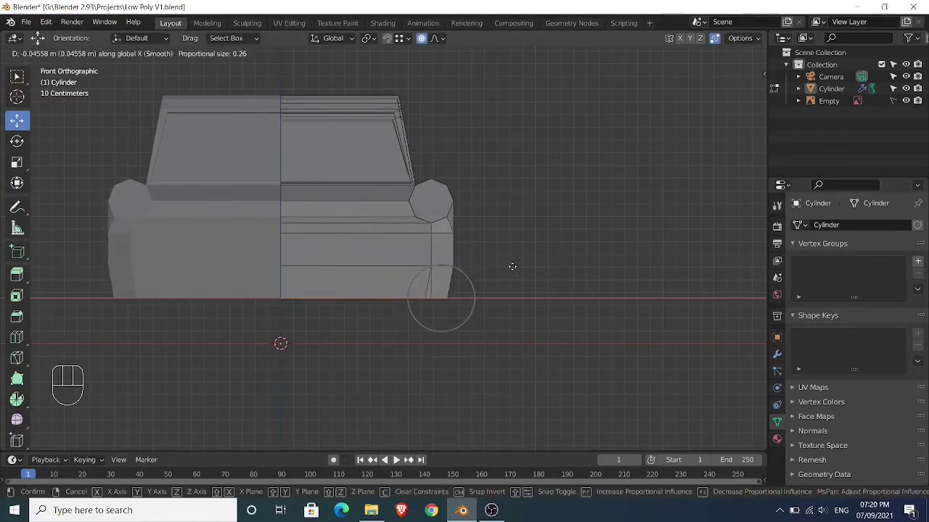
pyautogui.scroll(-6, 512, 267)
pyautogui.scroll(9, 513, 268)
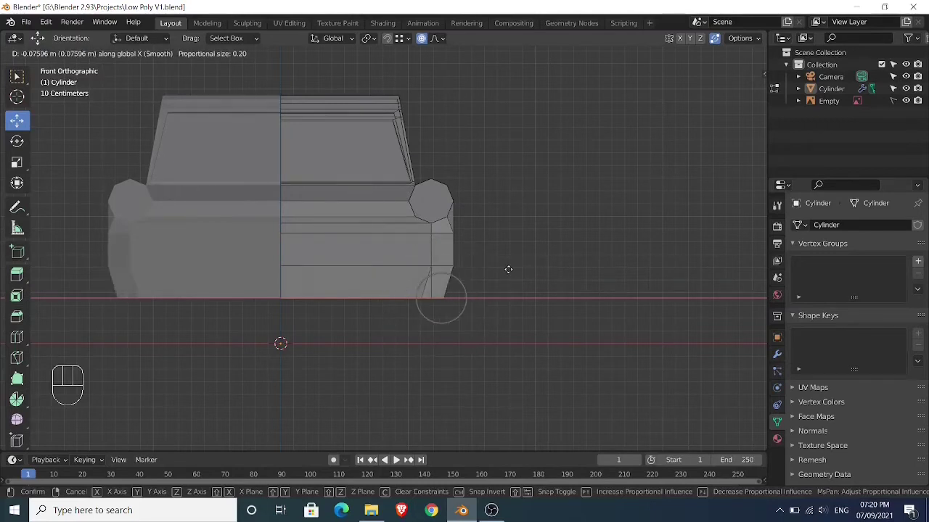
pyautogui.click(509, 269)
# - Deselect the bottom edges across the front end, keeping the body side's bottom edges selected
pyautogui.moveTo(508, 268)
pyautogui.mouseDown(button='middle')
pyautogui.moveTo(489, 269)
pyautogui.moveTo(515, 268)
pyautogui.mouseUp(button='middle')
pyautogui.keyDown('shift'); pyautogui.moveTo(393, 336); pyautogui.dragTo(419, 324, button='middle'); pyautogui.keyUp('shift')
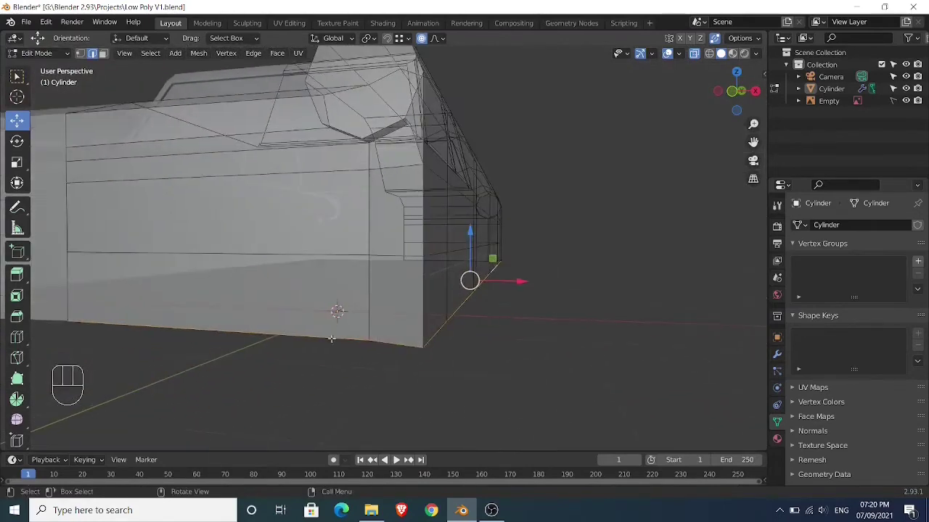
pyautogui.keyDown('shift'); pyautogui.click(330, 339); pyautogui.keyUp('shift')
pyautogui.keyDown('shift'); pyautogui.click(384, 341); pyautogui.keyUp('shift')
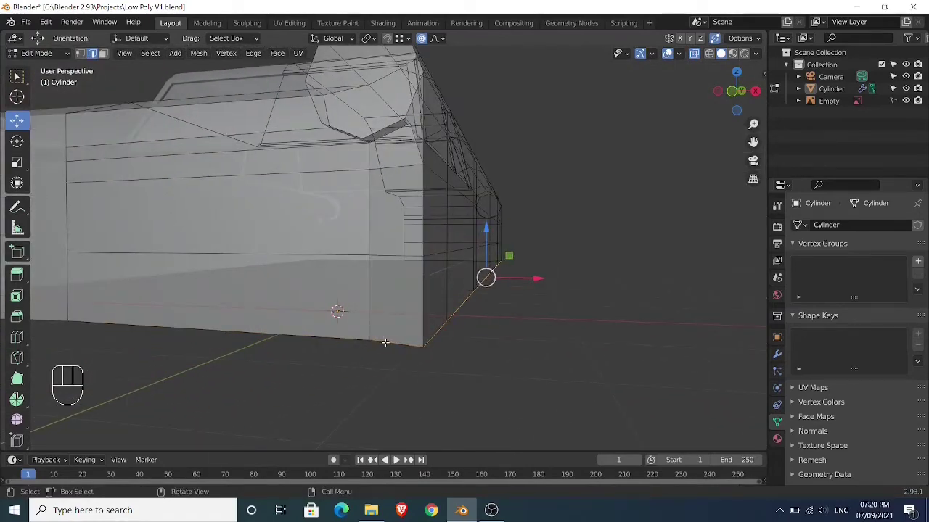
# - Move the body side's bottom edges about 0.07 m inward along X with a proportional size of 0.35
pyautogui.press('KP_1')
pyautogui.scroll(2, 573, 293)
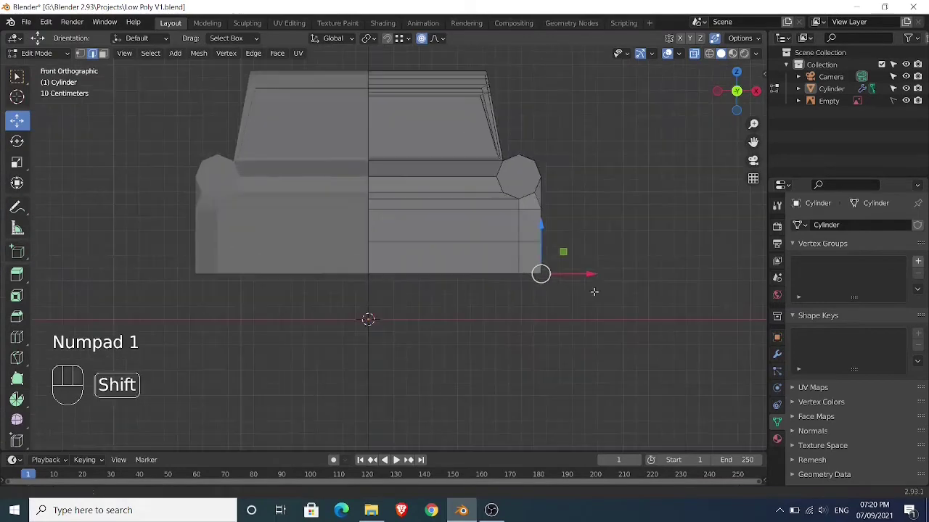
pyautogui.keyDown('shift'); pyautogui.moveTo(591, 290); pyautogui.dragTo(513, 297, button='middle'); pyautogui.keyUp('shift')
pyautogui.scroll(1, 529, 307)
pyautogui.press('g')
pyautogui.press('x')
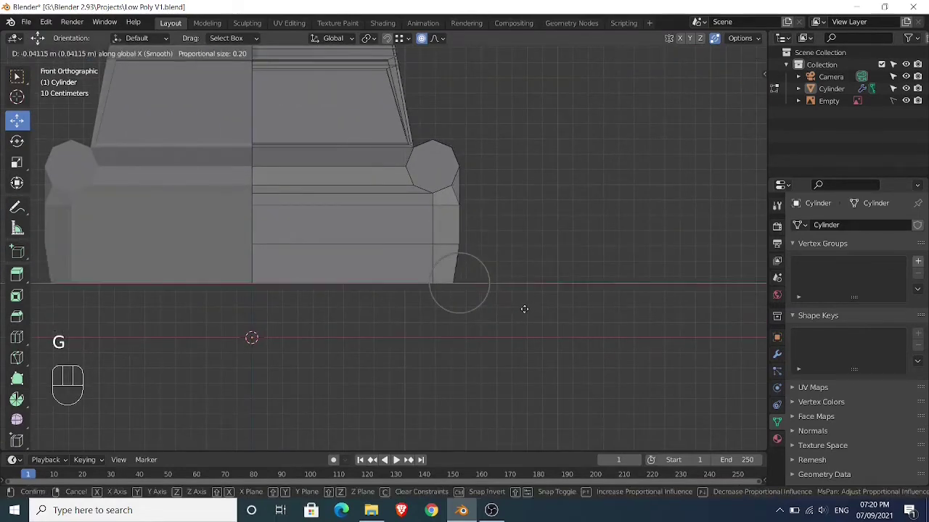
pyautogui.scroll(-6, 524, 311)
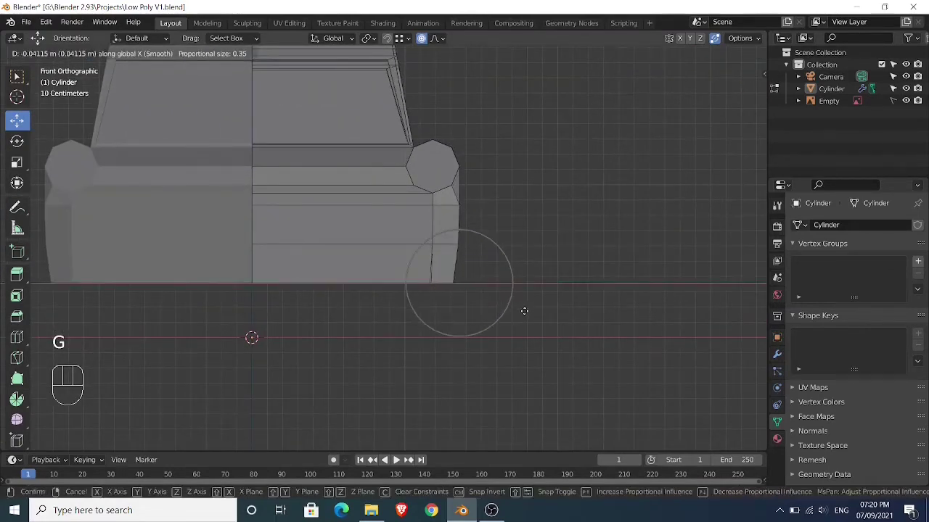
pyautogui.scroll(3, 524, 311)
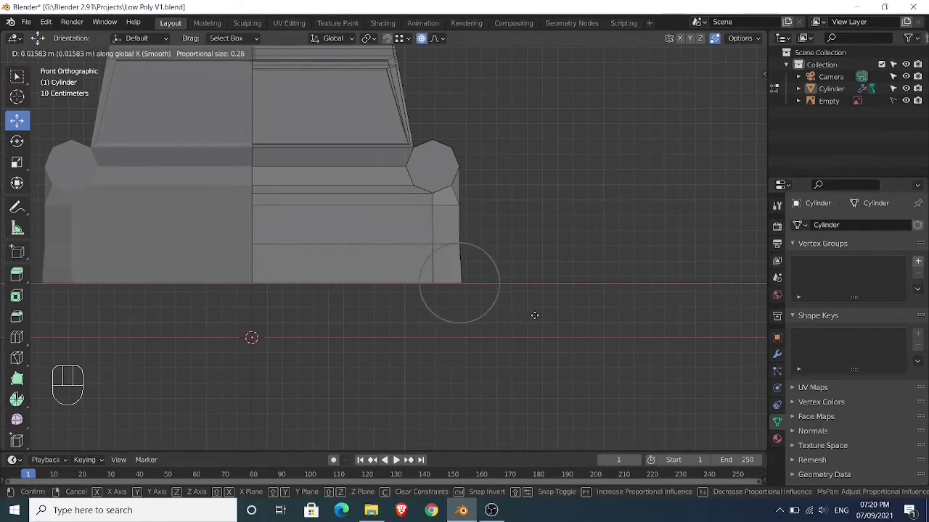
pyautogui.scroll(-3, 522, 315)
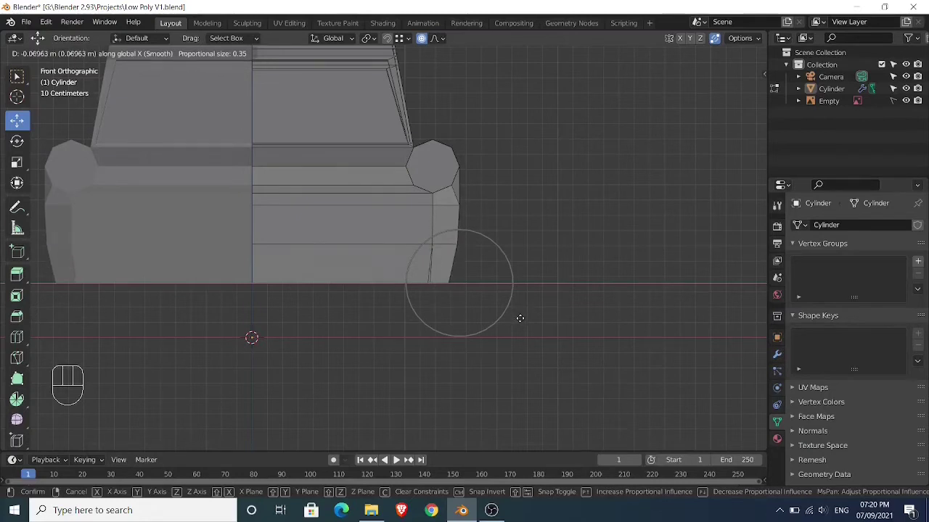
pyautogui.click(521, 318)
# - Examine the tapered lower body in Object Mode with X-ray off, from the side and in the front orthographic view
pyautogui.press('Tab')
pyautogui.moveTo(521, 317); pyautogui.dragTo(442, 338, button='middle')
pyautogui.scroll(-3, 506, 326)
pyautogui.press('Tab')
pyautogui.scroll(-2, 508, 322)
pyautogui.press('Tab')
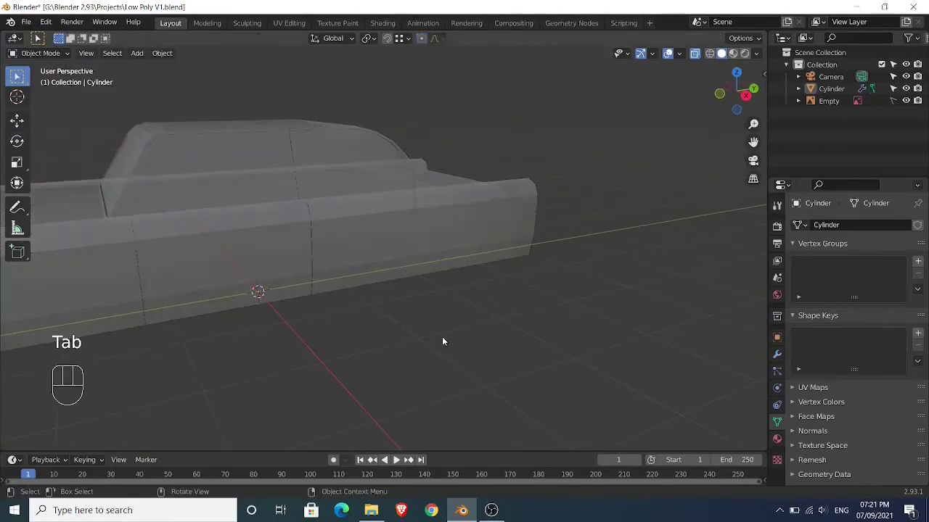
pyautogui.click(693, 54)
pyautogui.moveTo(569, 174); pyautogui.dragTo(527, 215, button='middle')
pyautogui.press('KP_1')
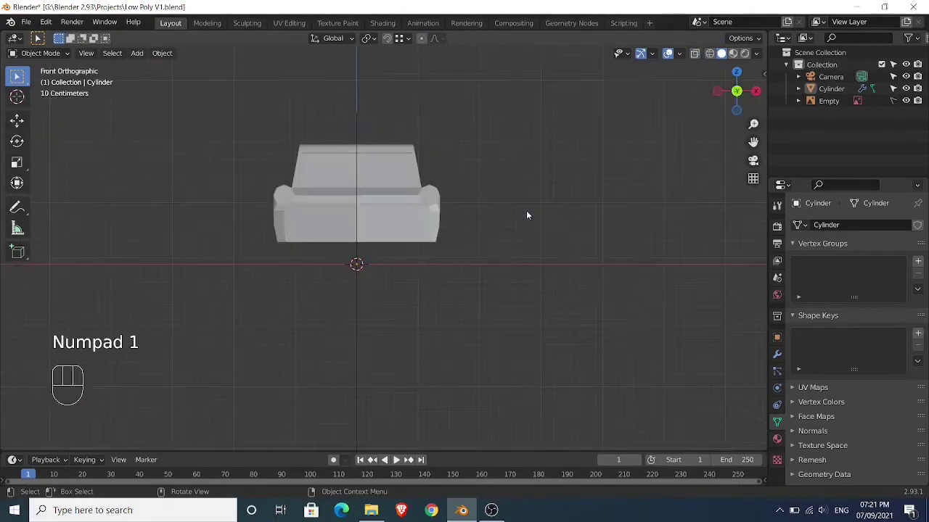
# - In vertex Edit Mode with X-ray on, select the roof's centerline vertices in front view and raise them slightly along Z
pyautogui.press('Tab')
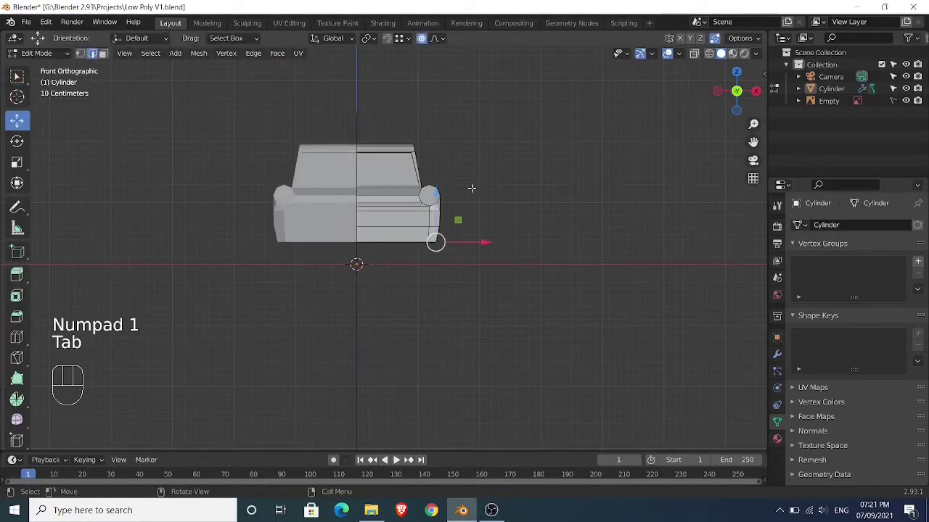
pyautogui.press('1')
pyautogui.hotkey('alt', 'z')
pyautogui.scroll(7, 488, 243)
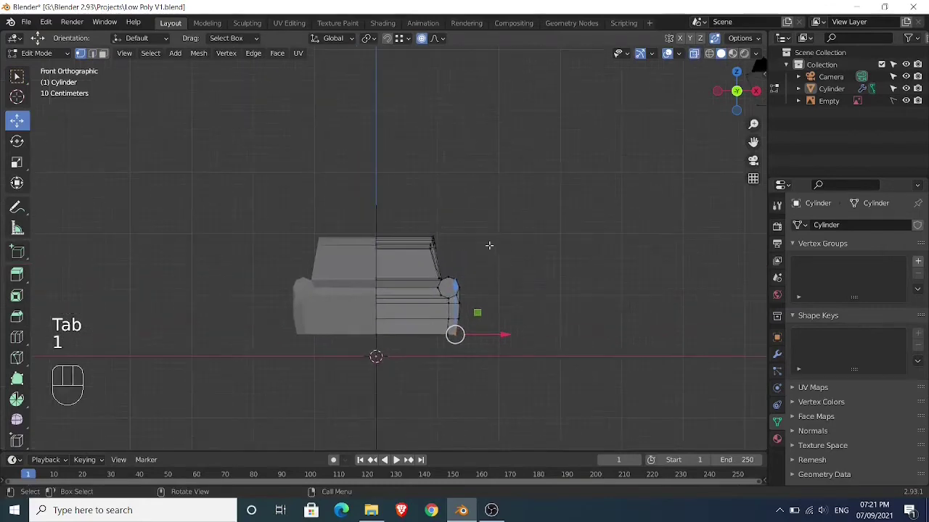
pyautogui.moveTo(315, 180); pyautogui.dragTo(386, 276)
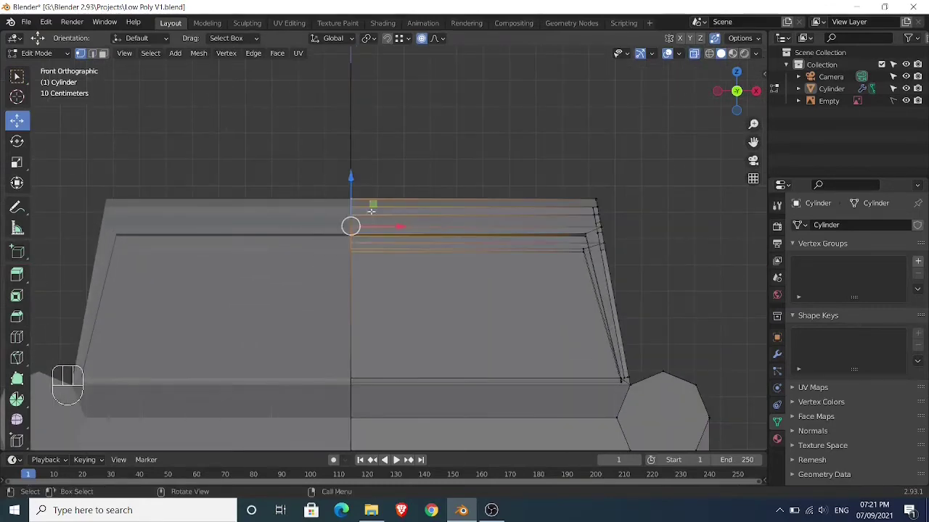
pyautogui.moveTo(351, 177); pyautogui.dragTo(353, 155)
pyautogui.moveTo(634, 191); pyautogui.dragTo(598, 196, button='middle')
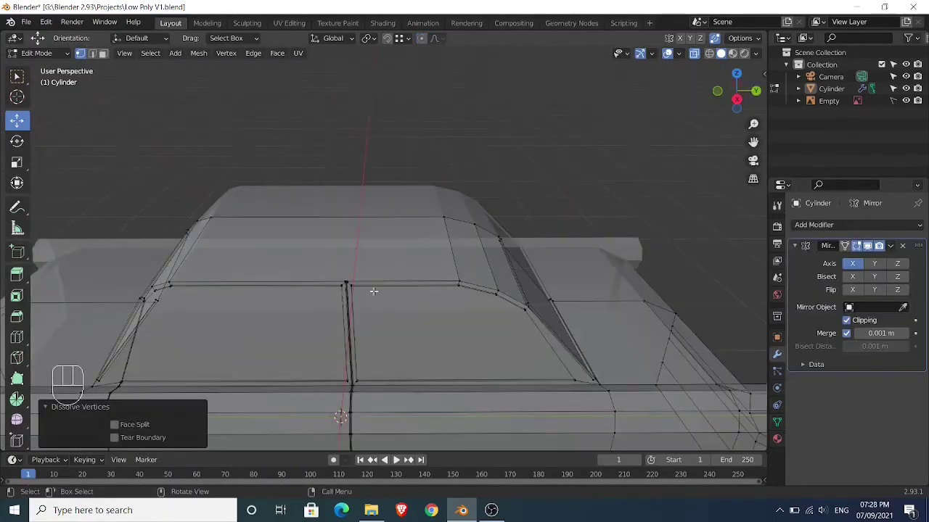
# - Select all roof vertices in the right orthographic view and lower them about 0.046 m along Z to match the blueprint roofline
pyautogui.press('KP_1')
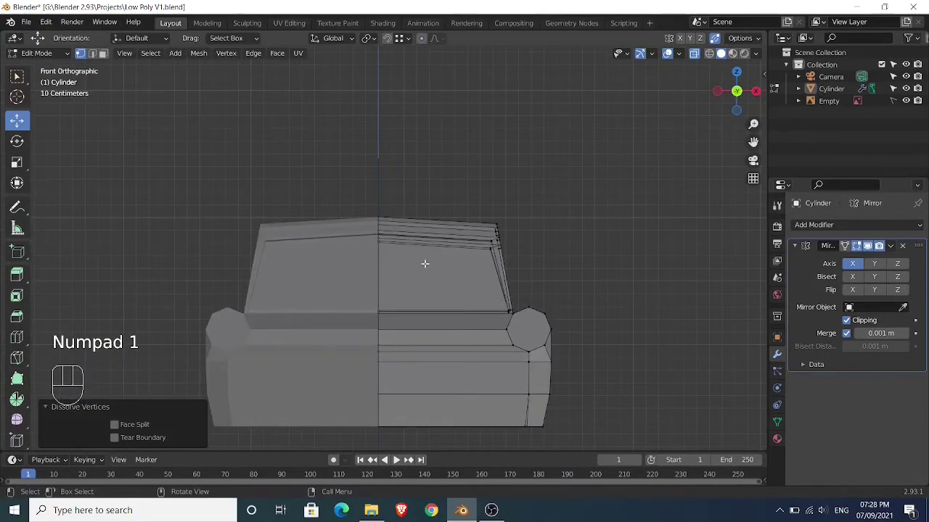
pyautogui.press('KP_3')
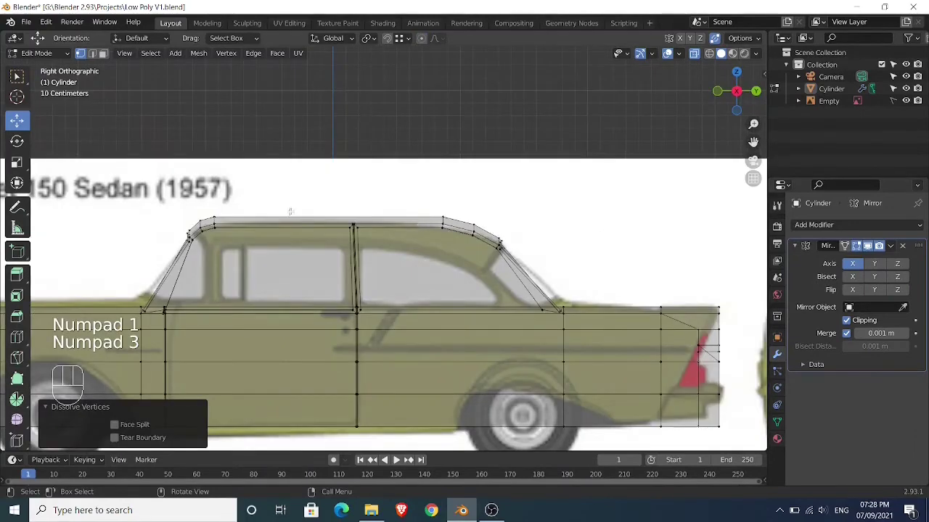
pyautogui.moveTo(158, 183); pyautogui.dragTo(530, 261)
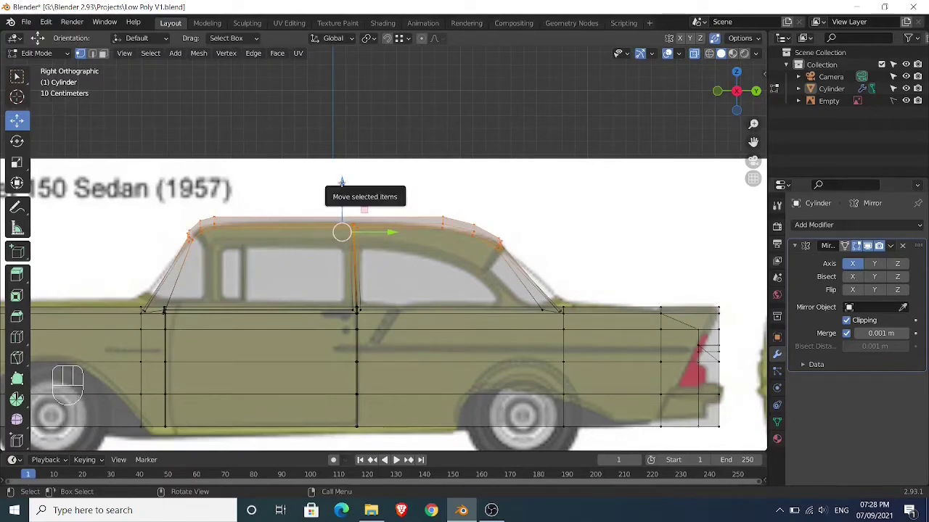
pyautogui.moveTo(341, 183); pyautogui.dragTo(341, 189)
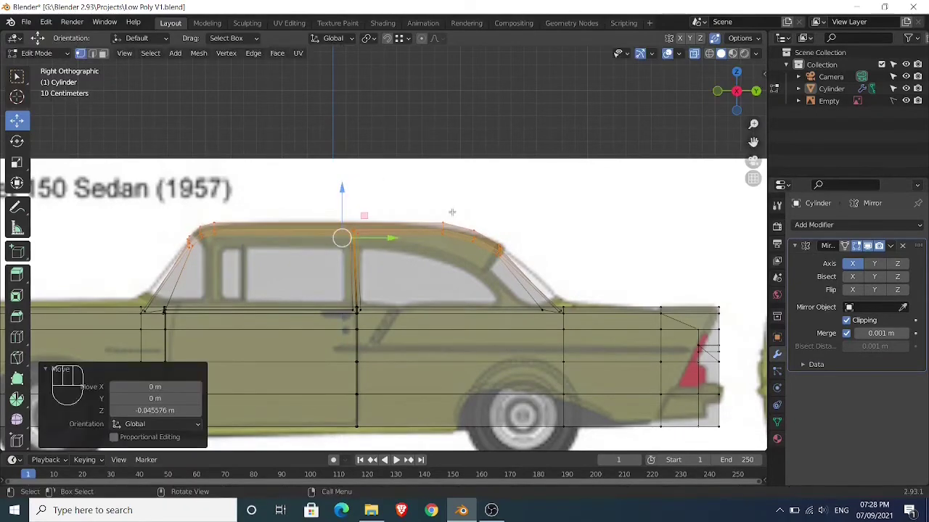
pyautogui.moveTo(423, 209); pyautogui.dragTo(547, 290, button='middle')
pyautogui.press('Tab')
pyautogui.press('Tab')
# - Slide the hood's upper front corner vertex along its edge toward the round headlight end of the fender
pyautogui.keyDown('shift'); pyautogui.moveTo(547, 290); pyautogui.dragTo(404, 311, button='middle'); pyautogui.keyUp('shift')
pyautogui.scroll(2, 477, 289)
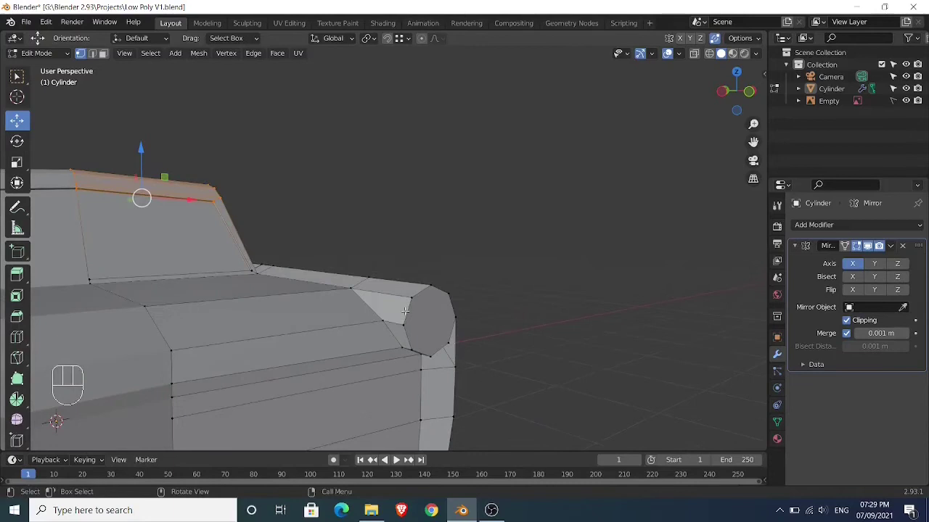
pyautogui.click(352, 287)
pyautogui.hotkey('shift', 'v')
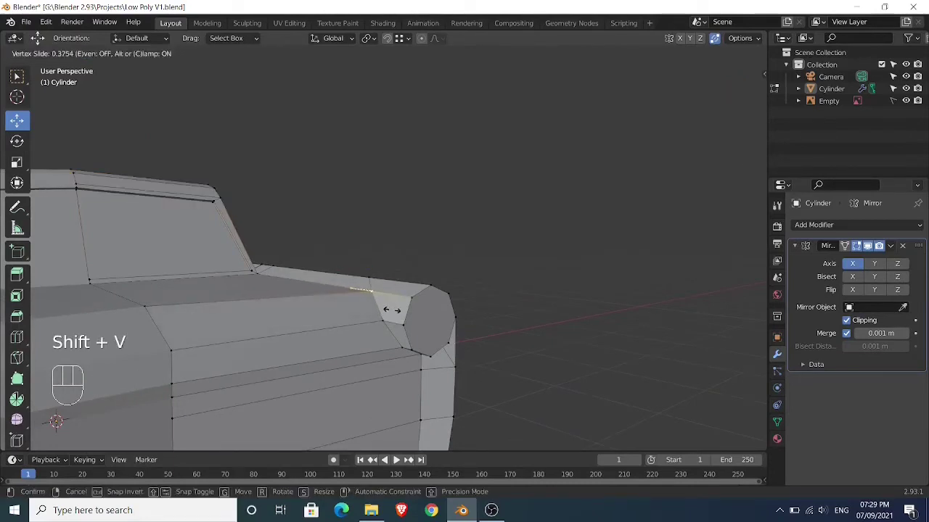
pyautogui.click(384, 301)
pyautogui.moveTo(378, 293); pyautogui.dragTo(456, 266, button='middle')
# - Slide the vertex just below the hood corner along its edge toward the headlight by a factor of 0.625
pyautogui.click(355, 311)
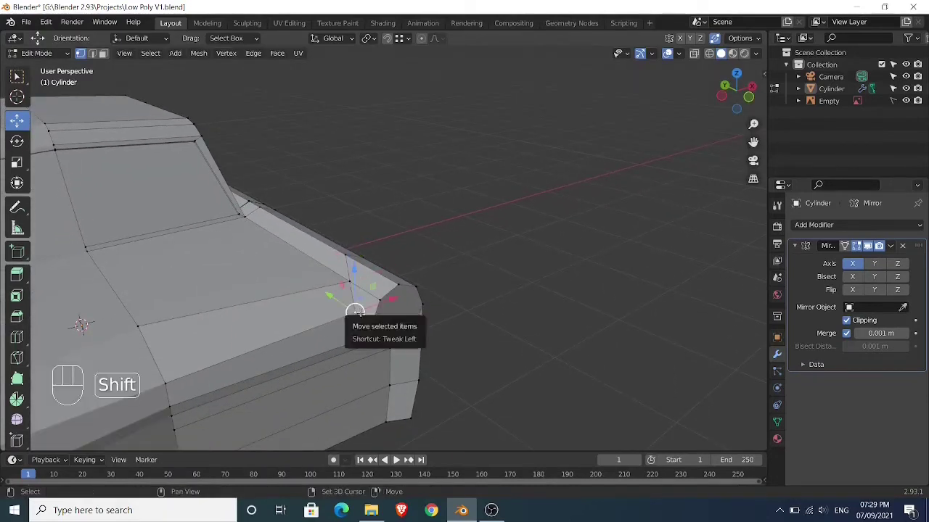
pyautogui.hotkey('shift', 'v')
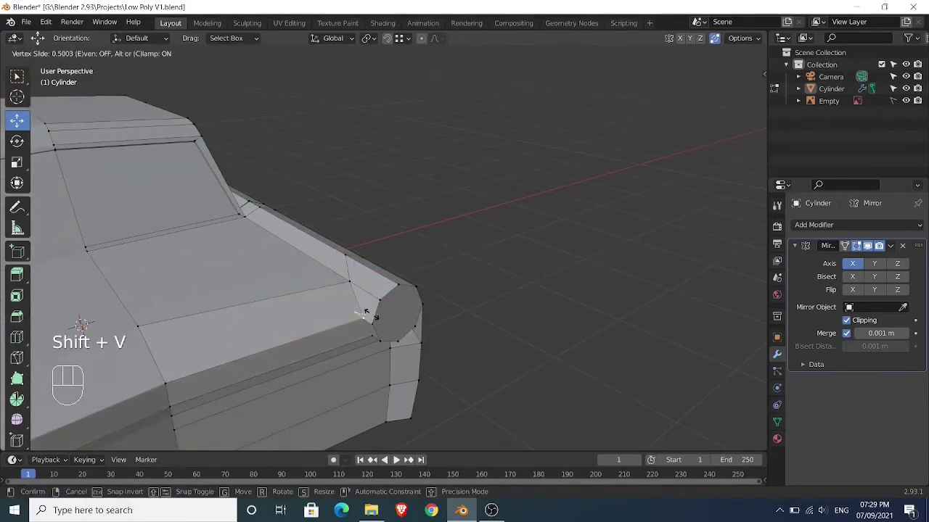
pyautogui.click(367, 314)
pyautogui.keyDown('shift'); pyautogui.moveTo(366, 316); pyautogui.dragTo(399, 310, button='middle'); pyautogui.keyUp('shift')
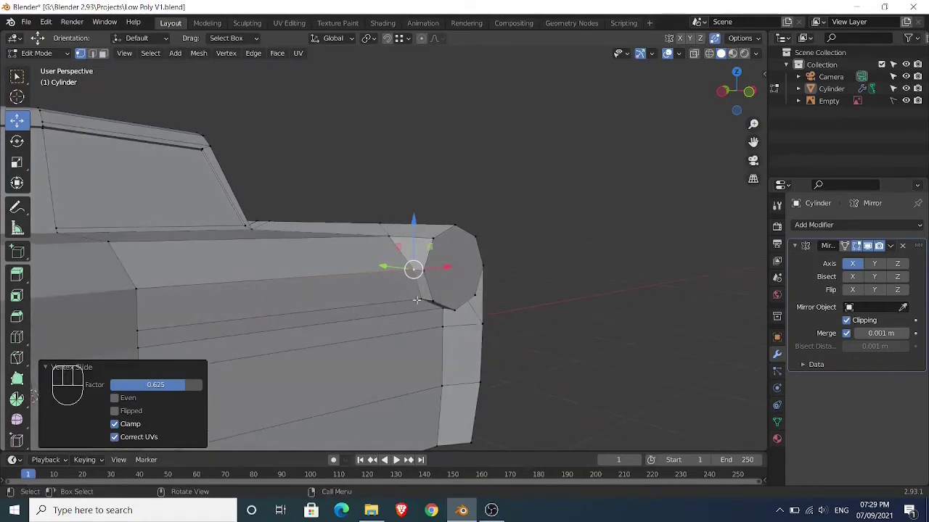
# - In top orthographic view with X-ray on, select the car's front centerline vertices and move them forward along Y to make the nose more pointed
pyautogui.click(418, 299)
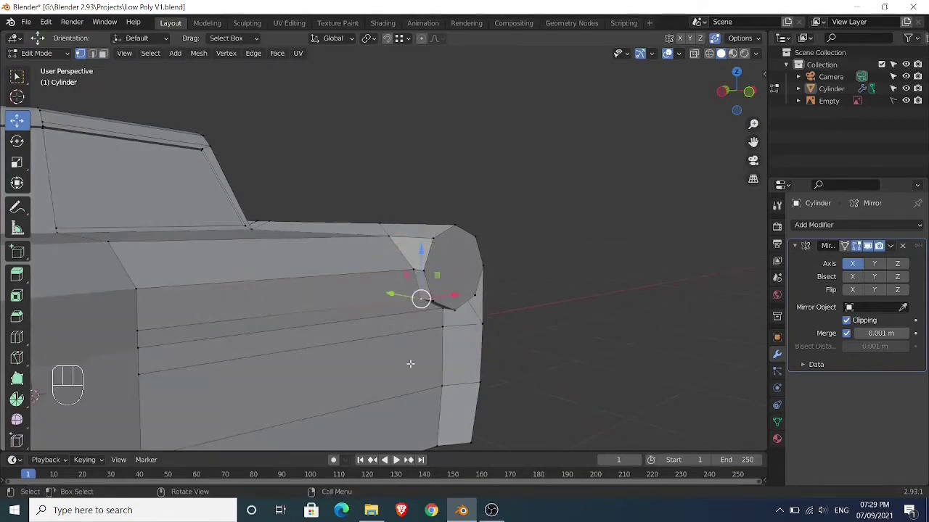
pyautogui.moveTo(409, 363); pyautogui.dragTo(419, 369, button='middle')
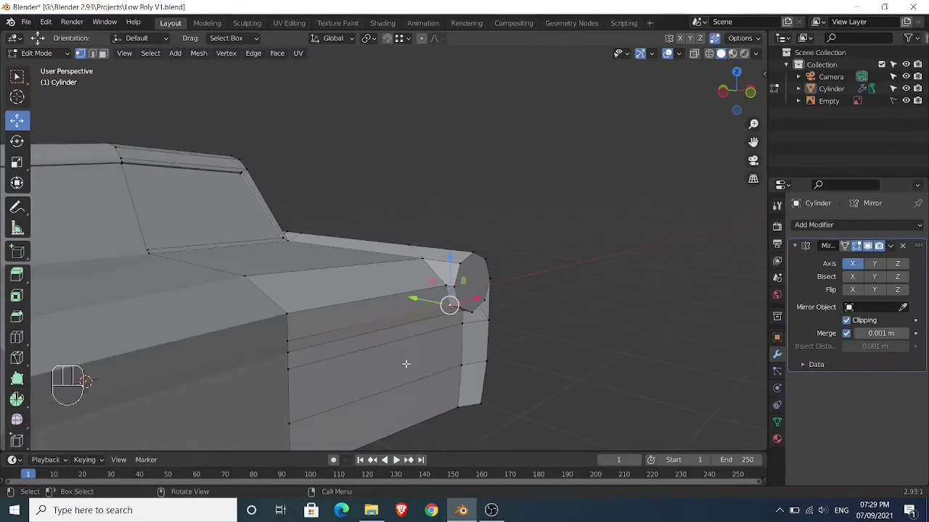
pyautogui.press('KP_7')
pyautogui.click(694, 55)
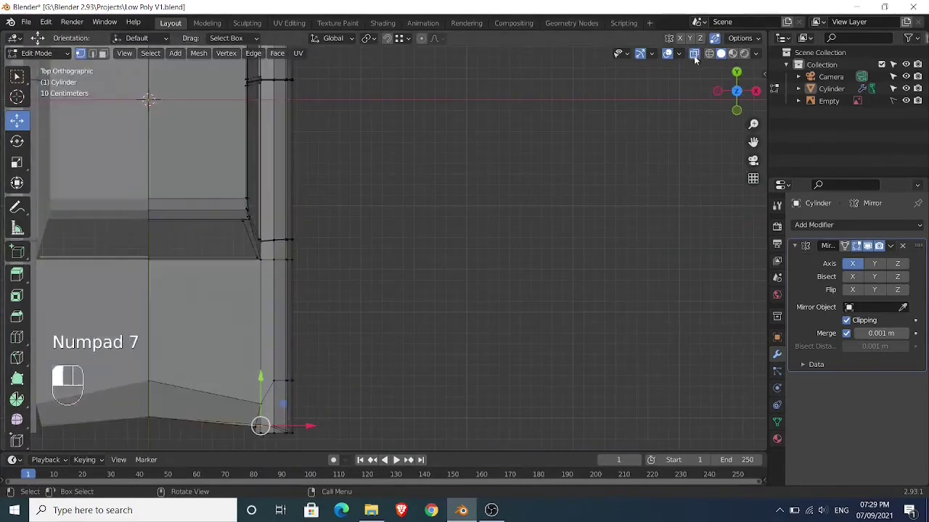
pyautogui.keyDown('shift'); pyautogui.moveTo(369, 259); pyautogui.dragTo(440, 201, button='middle'); pyautogui.keyUp('shift')
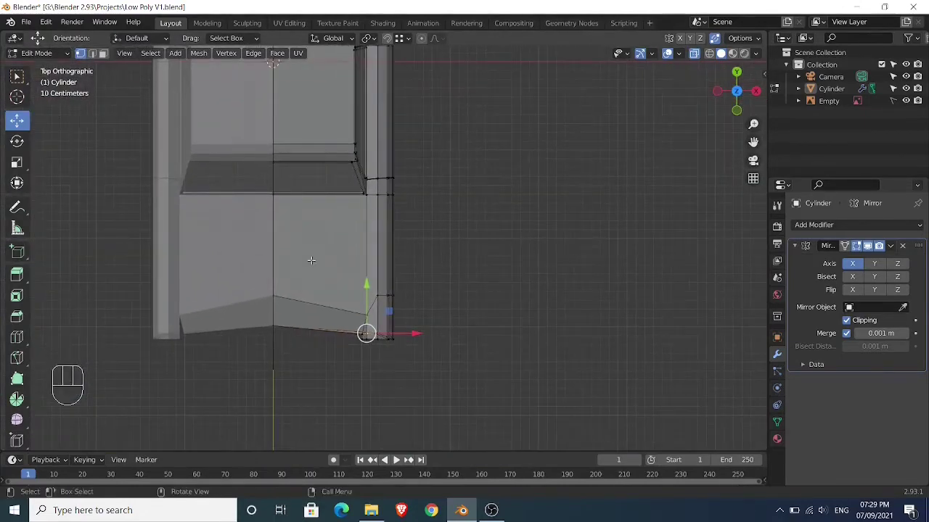
pyautogui.moveTo(268, 286); pyautogui.dragTo(304, 368)
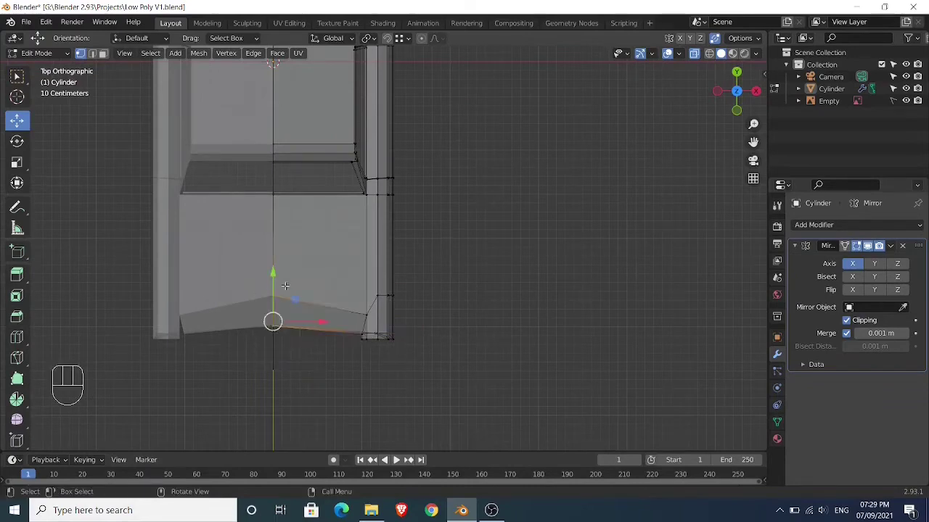
pyautogui.moveTo(273, 274); pyautogui.dragTo(272, 308)
# - Select the car's rear centerline vertices in top view and move them inward by about 0.095 m along negative Y
pyautogui.scroll(-2, 273, 307)
pyautogui.keyDown('shift'); pyautogui.moveTo(321, 254); pyautogui.dragTo(335, 382, button='middle'); pyautogui.keyUp('shift')
pyautogui.keyDown('shift'); pyautogui.moveTo(331, 138); pyautogui.dragTo(337, 213, button='middle'); pyautogui.keyUp('shift')
pyautogui.moveTo(306, 126); pyautogui.dragTo(344, 167)
pyautogui.moveTo(329, 99); pyautogui.dragTo(331, 105)
pyautogui.scroll(-1, 439, 209)
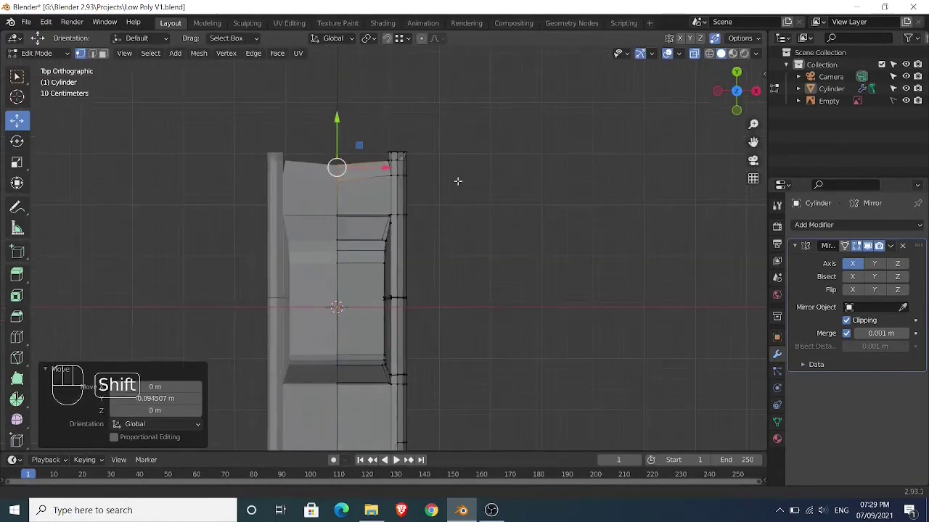
pyautogui.keyDown('shift'); pyautogui.moveTo(458, 180); pyautogui.dragTo(440, 76, button='middle'); pyautogui.keyUp('shift')
pyautogui.moveTo(444, 261); pyautogui.dragTo(425, 306, button='middle')
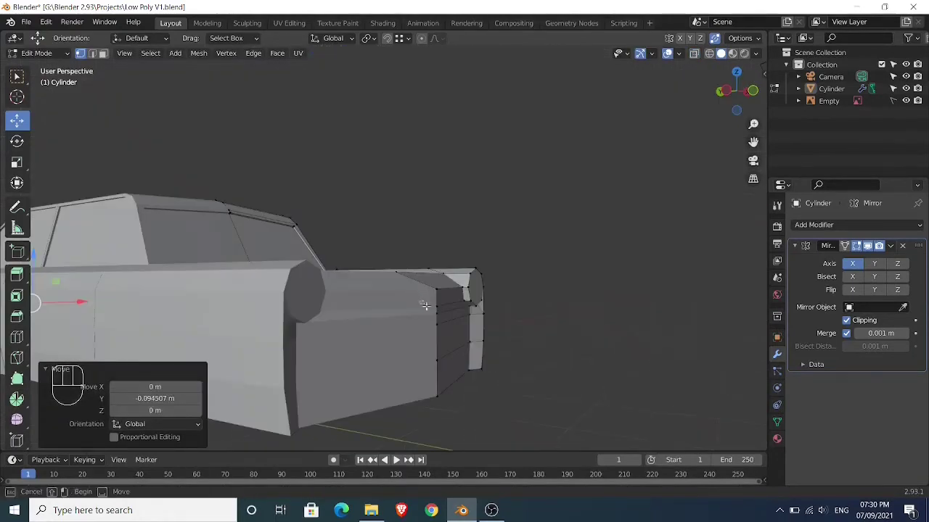
# - Select the front panel's centerline vertices below the hood nose and move them back by about 0.088 m along Y
pyautogui.moveTo(444, 355); pyautogui.dragTo(445, 405)
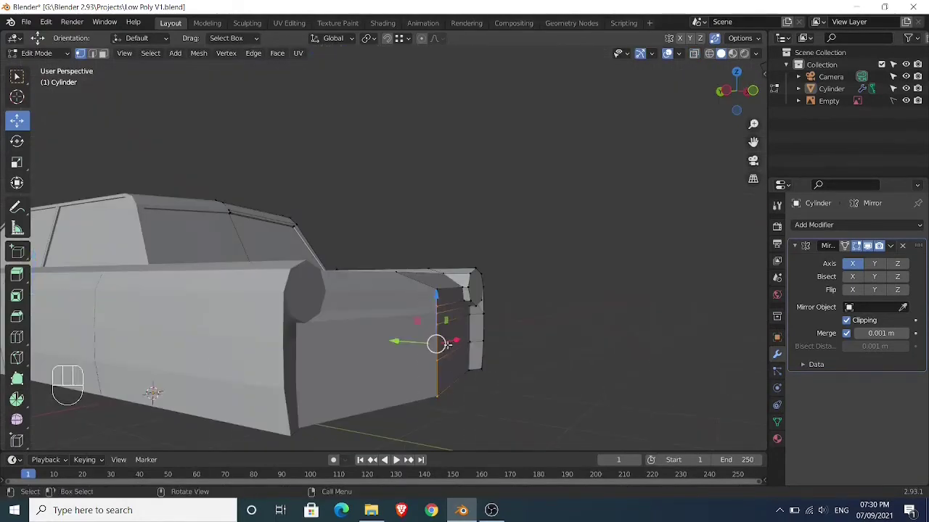
pyautogui.moveTo(394, 341); pyautogui.dragTo(382, 338)
pyautogui.moveTo(534, 358); pyautogui.dragTo(554, 358, button='middle')
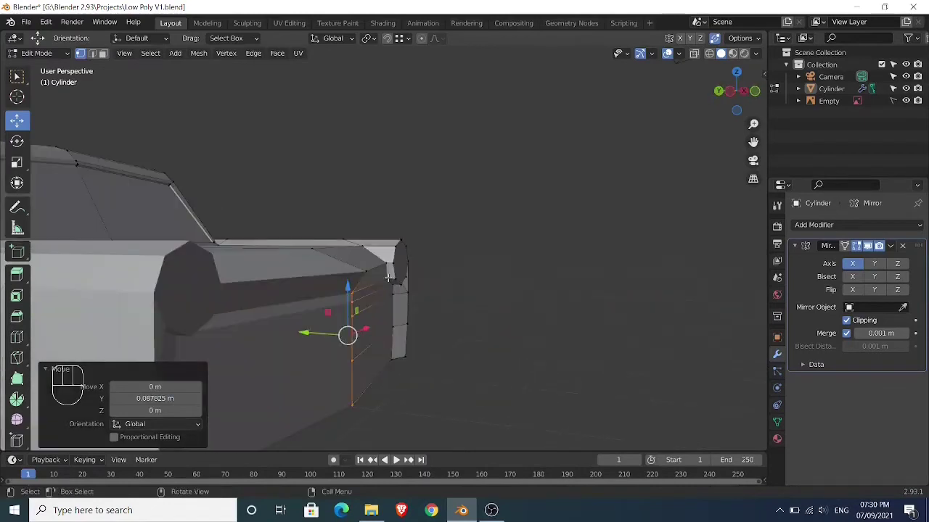
# - Slide the vertex beneath the hood's front corner, next to the headlight, slightly along its edge with clamping off
pyautogui.click(388, 284)
pyautogui.keyDown('shift'); pyautogui.click(360, 293); pyautogui.keyUp('shift')
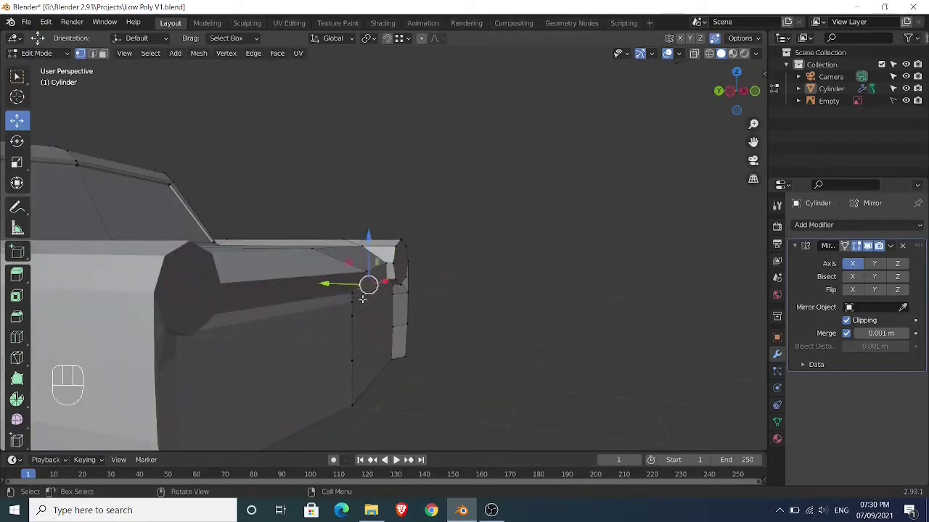
pyautogui.moveTo(383, 290); pyautogui.dragTo(399, 296, button='middle')
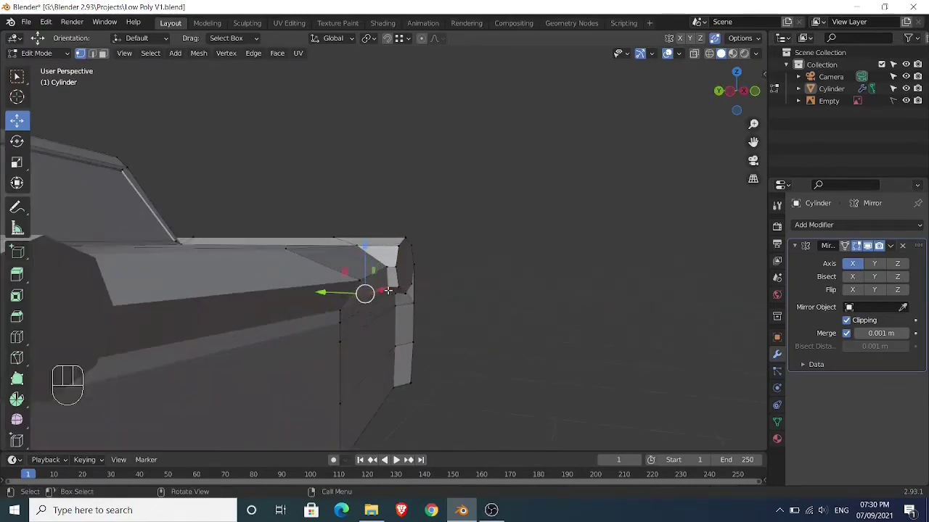
pyautogui.click(389, 290)
pyautogui.hotkey('shift', 'v')
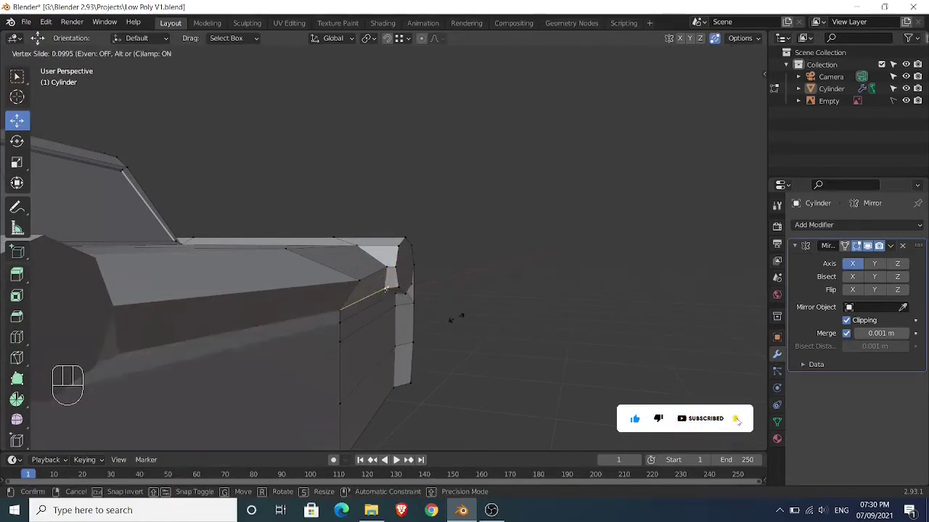
pyautogui.press('alt')
pyautogui.click(441, 315)
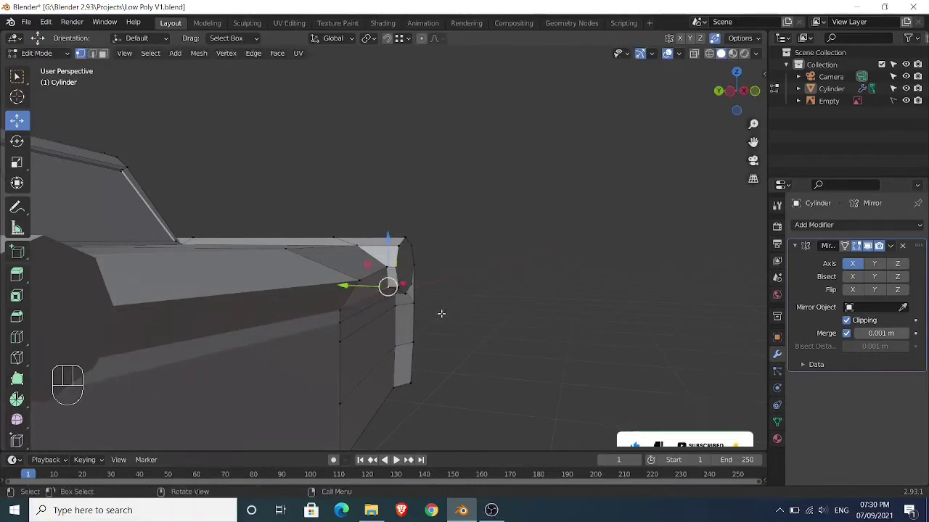
# - Select the two end vertices of the ledge edge under the hood front and move them slightly back along Y
pyautogui.moveTo(440, 315); pyautogui.dragTo(341, 321, button='middle')
pyautogui.click(319, 338)
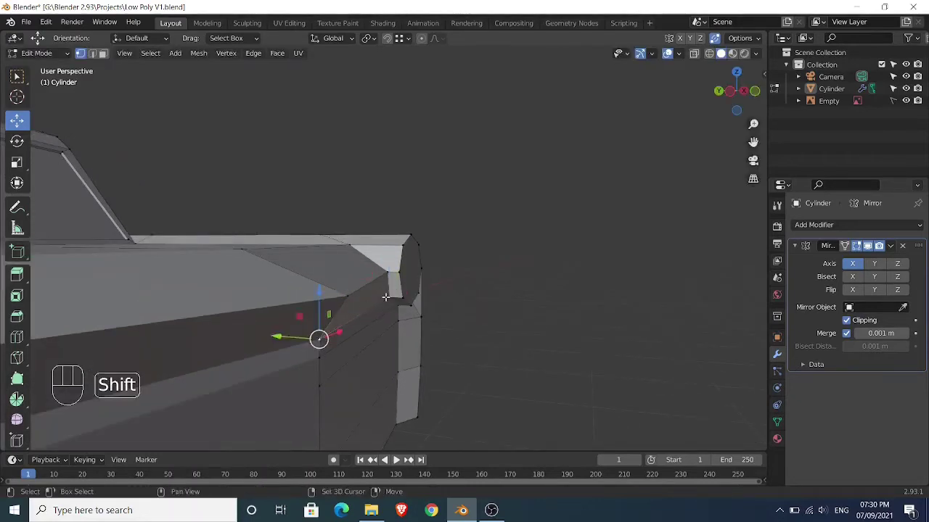
pyautogui.keyDown('shift'); pyautogui.click(340, 322); pyautogui.keyUp('shift')
pyautogui.moveTo(320, 312); pyautogui.dragTo(316, 310)
pyautogui.moveTo(411, 347)
pyautogui.mouseDown(button='middle')
pyautogui.moveTo(442, 356)
pyautogui.moveTo(376, 365)
pyautogui.moveTo(435, 348)
pyautogui.moveTo(467, 357)
pyautogui.moveTo(385, 351)
pyautogui.moveTo(412, 358)
pyautogui.mouseUp(button='middle')
pyautogui.press('Tab')
pyautogui.press('Tab')
pyautogui.scroll(-4, 445, 352)
pyautogui.moveTo(412, 358)
pyautogui.mouseDown(button='middle')
pyautogui.moveTo(384, 356)
pyautogui.moveTo(423, 356)
pyautogui.moveTo(420, 371)
pyautogui.moveTo(392, 362)
pyautogui.mouseUp(button='middle')
pyautogui.scroll(2, 384, 356)
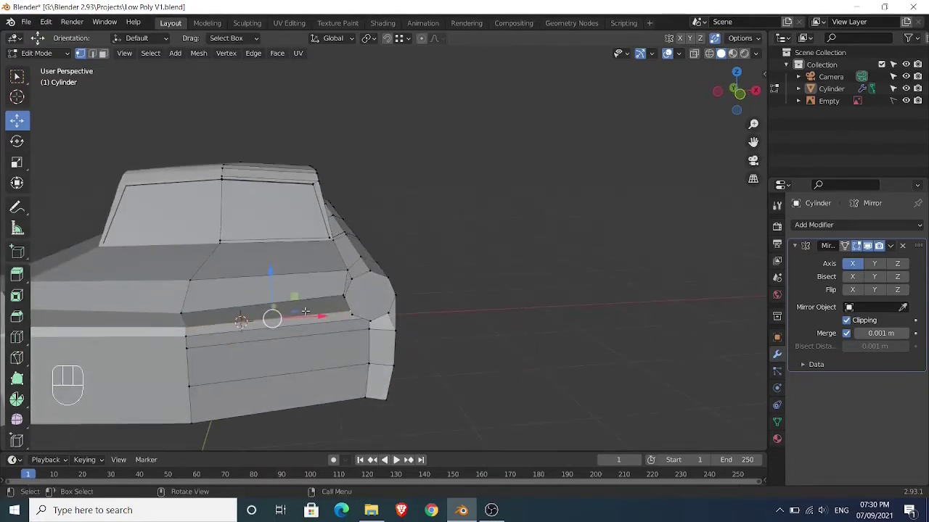
# - Add one vertical loop cut through the front panel, hood and windshield, sliding it toward the headlight by a factor of 0.405
pyautogui.hotkey('ctrl', 'r')
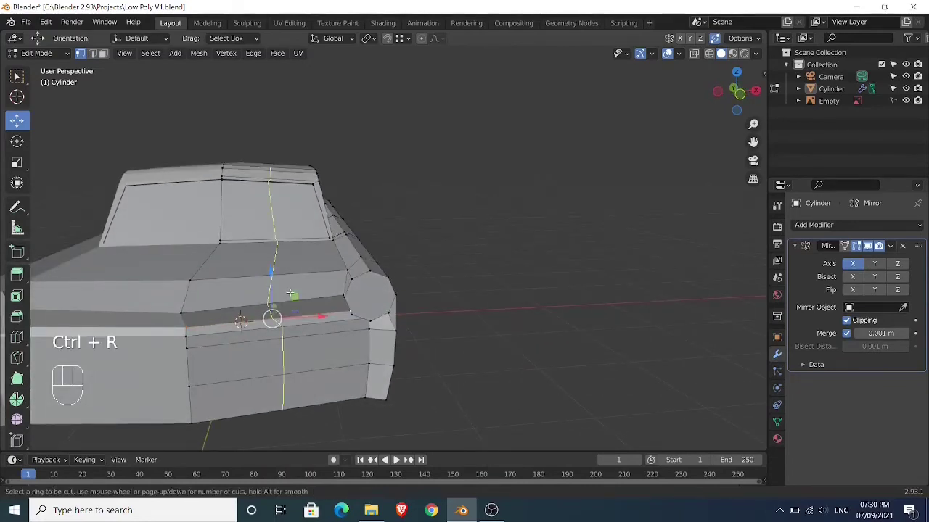
pyautogui.click(289, 293)
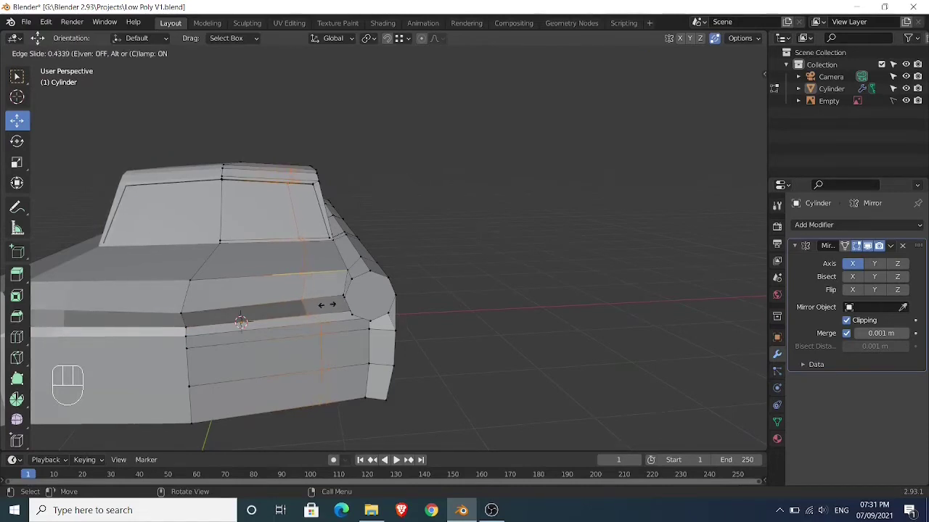
pyautogui.click(325, 305)
pyautogui.moveTo(453, 332); pyautogui.dragTo(476, 299, button='middle')
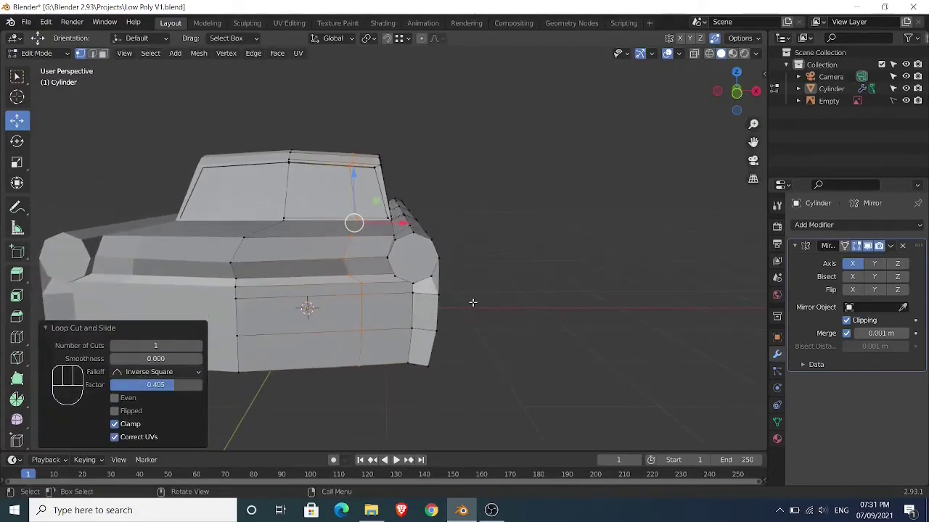
# - In face mode, inset the two front faces beside the centerline together with Individual off and a thickness above 0.027 m
pyautogui.press('3')
pyautogui.click(341, 324)
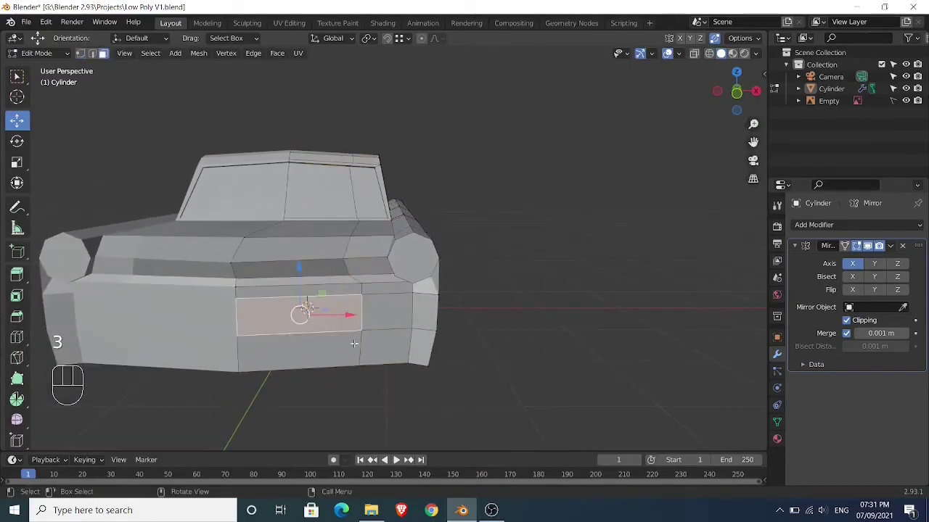
pyautogui.scroll(2, 354, 344)
pyautogui.moveTo(354, 344); pyautogui.dragTo(415, 355, button='middle')
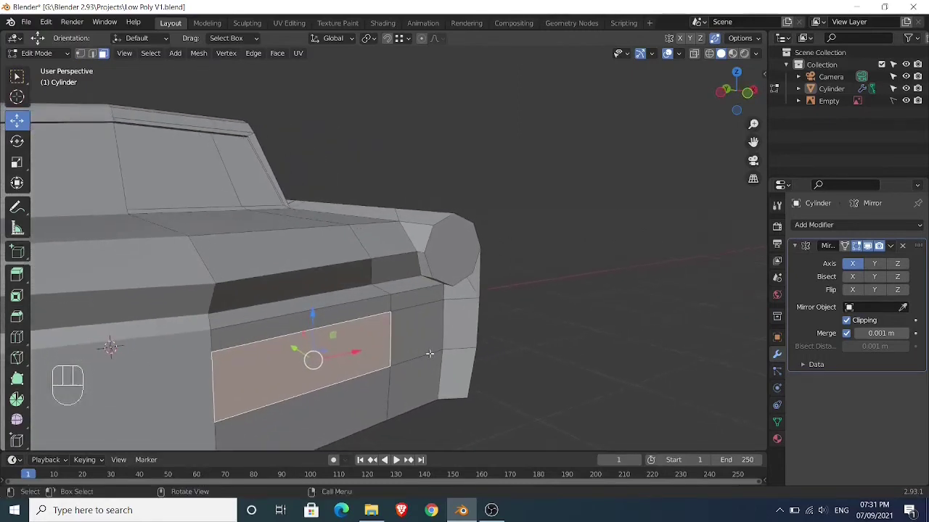
pyautogui.keyDown('shift'); pyautogui.click(352, 321); pyautogui.keyUp('shift')
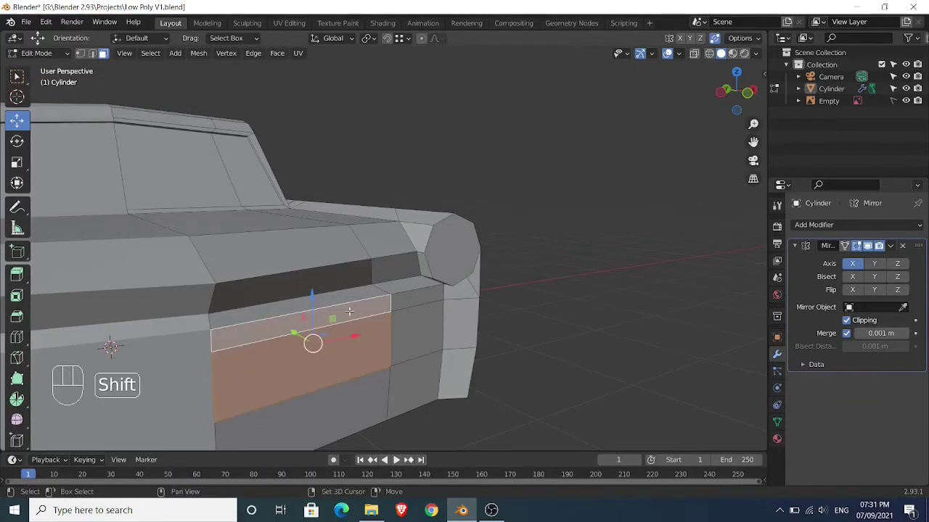
pyautogui.press('i')
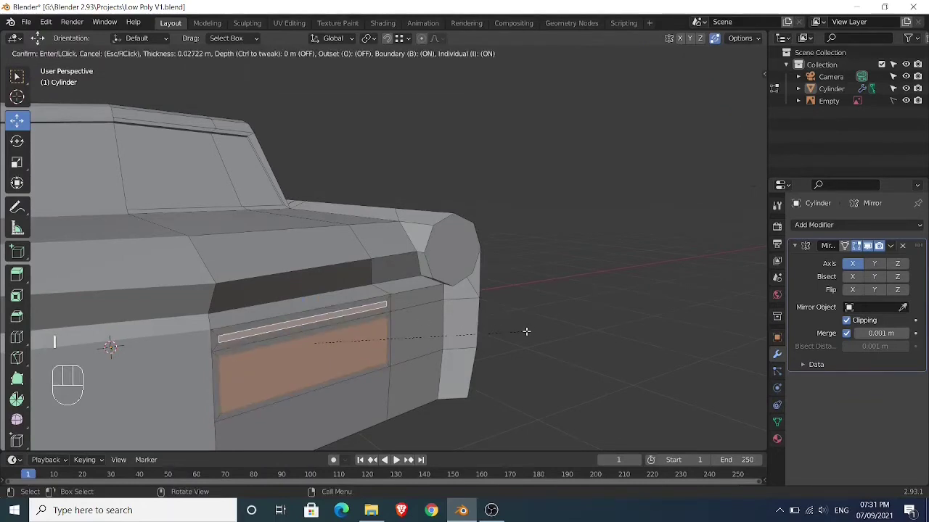
pyautogui.click(527, 332)
pyautogui.click(115, 426)
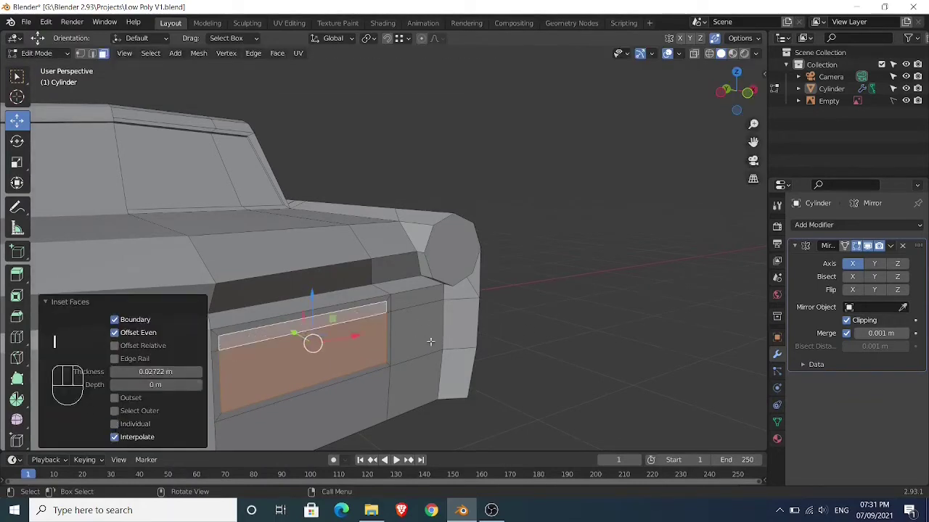
pyautogui.moveTo(156, 371)
pyautogui.mouseDown()
pyautogui.moveTo(178, 372)
pyautogui.moveTo(168, 372)
pyautogui.mouseUp()
pyautogui.click(561, 318)
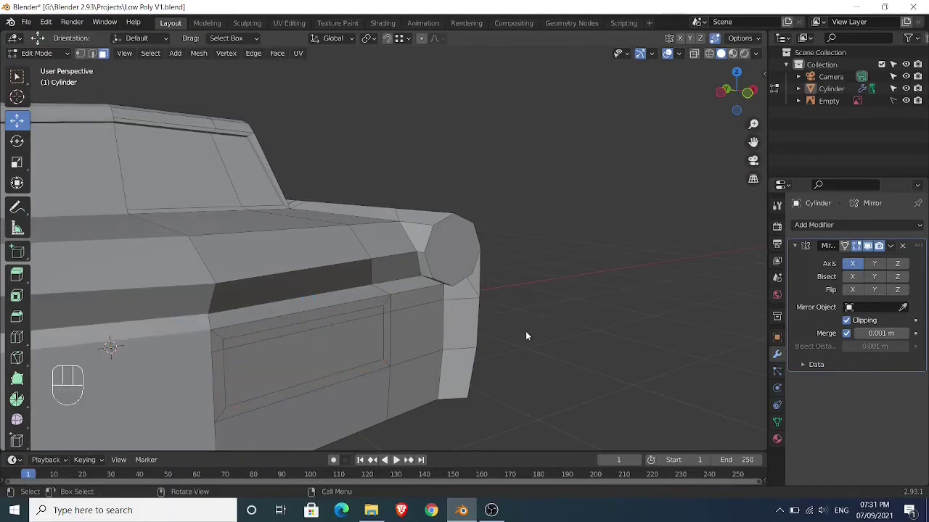
# - Select both inset front faces and extrude them inward along the global Y axis to form the grille recess
pyautogui.moveTo(362, 339); pyautogui.dragTo(369, 338, button='middle')
pyautogui.click(346, 326)
pyautogui.click(348, 336)
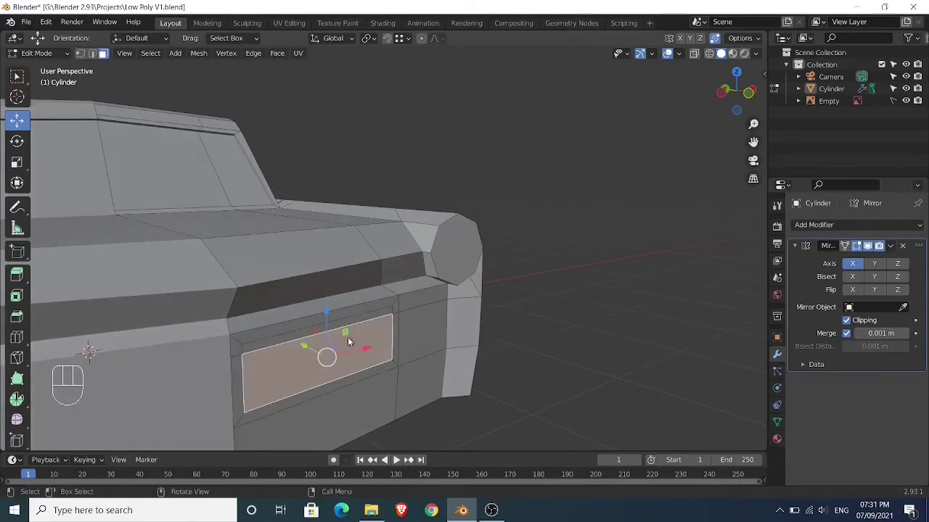
pyautogui.keyDown('shift'); pyautogui.click(344, 321); pyautogui.keyUp('shift')
pyautogui.moveTo(345, 323); pyautogui.dragTo(420, 357, button='middle')
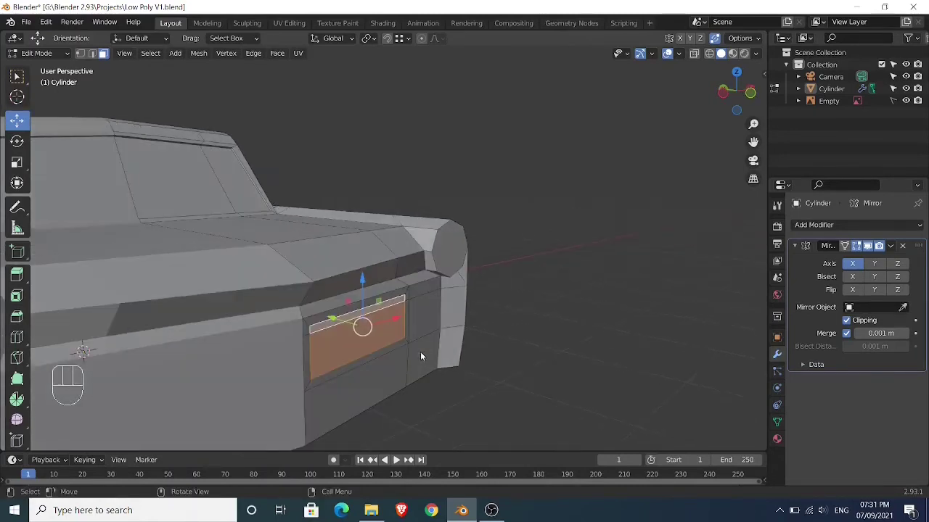
pyautogui.press('e')
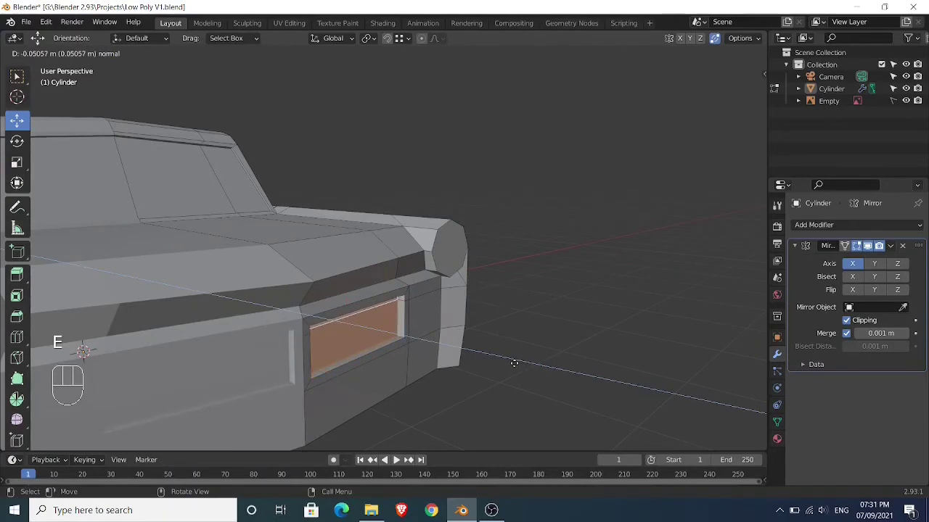
pyautogui.press('y')
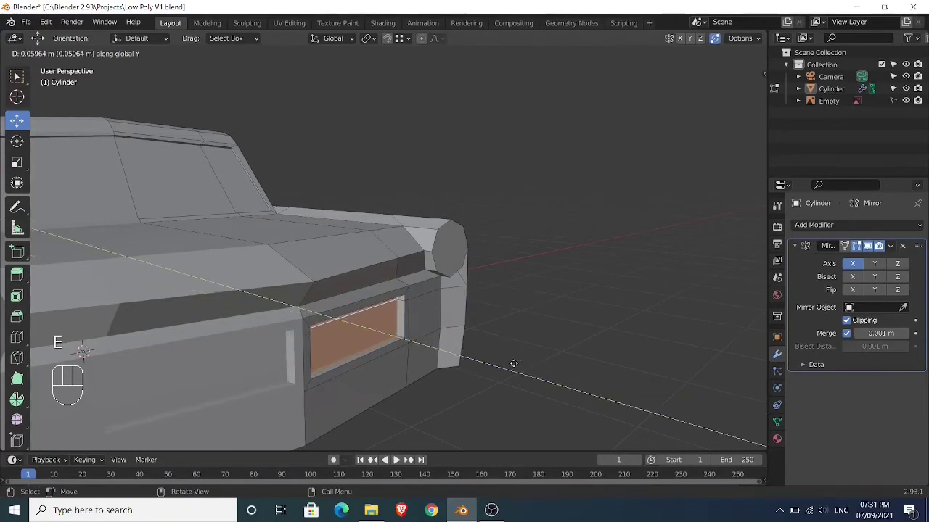
pyautogui.click(497, 359)
pyautogui.moveTo(497, 360); pyautogui.dragTo(466, 371, button='middle')
pyautogui.press('Tab')
pyautogui.press('Tab')
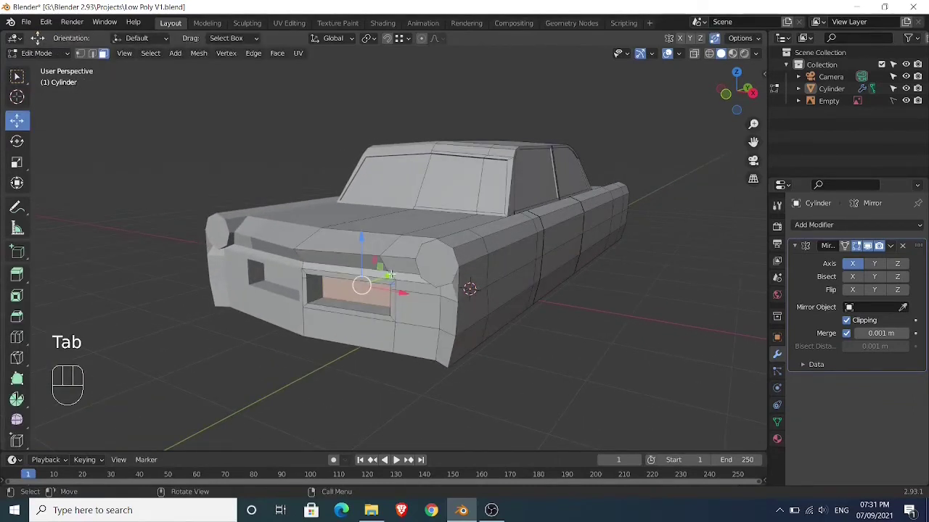
# - Fine-tune the grille recess's depth by shifting its back faces forward and back along Y
pyautogui.moveTo(390, 276); pyautogui.dragTo(385, 278)
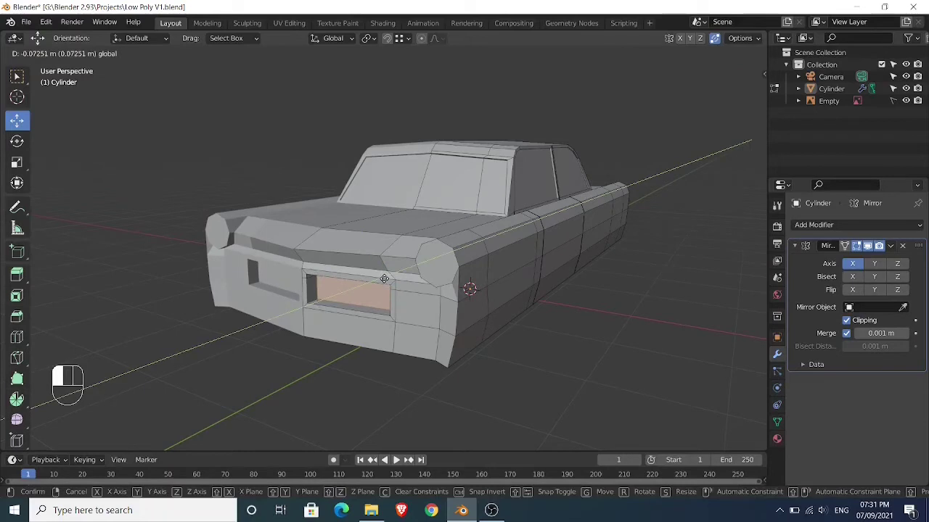
pyautogui.moveTo(383, 280); pyautogui.dragTo(379, 320)
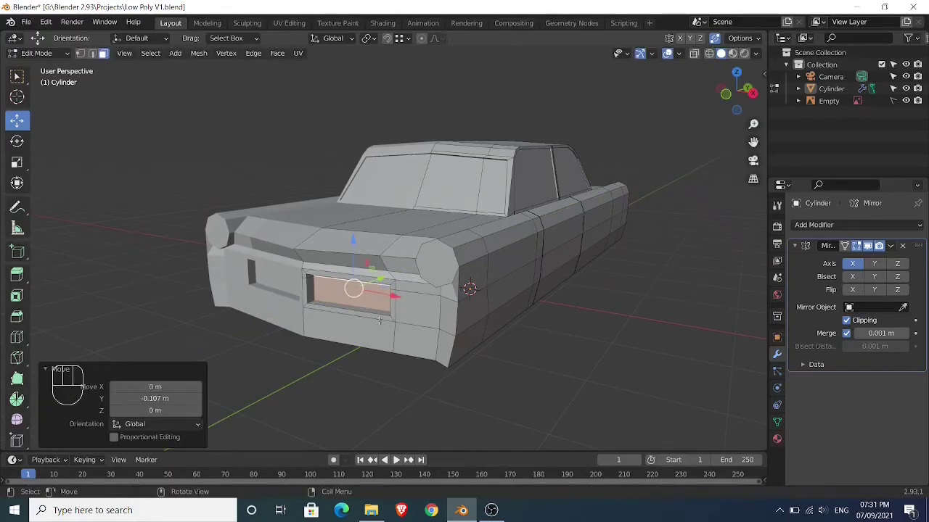
pyautogui.moveTo(380, 279); pyautogui.dragTo(387, 279)
pyautogui.scroll(2, 381, 331)
pyautogui.moveTo(381, 331); pyautogui.dragTo(378, 276, button='middle')
# - In edge mode, try to move the two upper back edges of the grille recess forward along Y
pyautogui.press('2')
pyautogui.scroll(2, 266, 317)
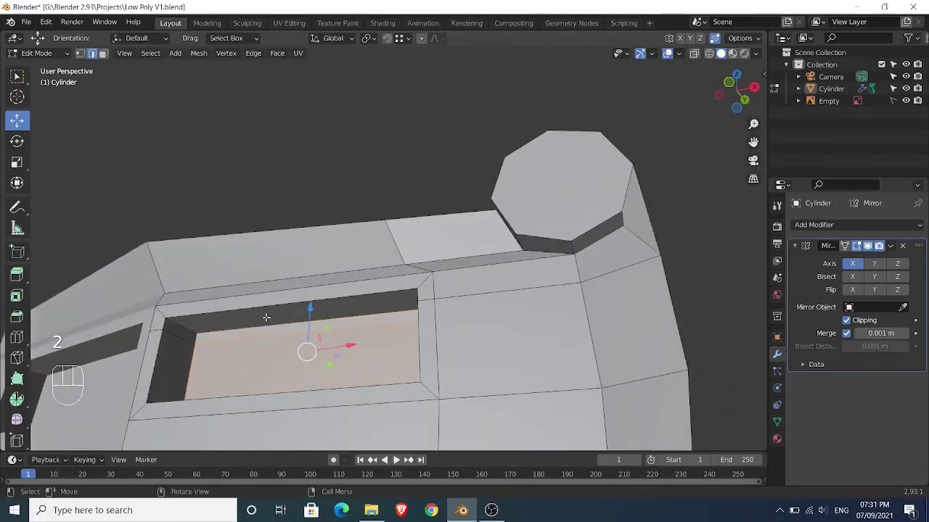
pyautogui.click(268, 326)
pyautogui.keyDown('shift'); pyautogui.click(259, 336); pyautogui.keyUp('shift')
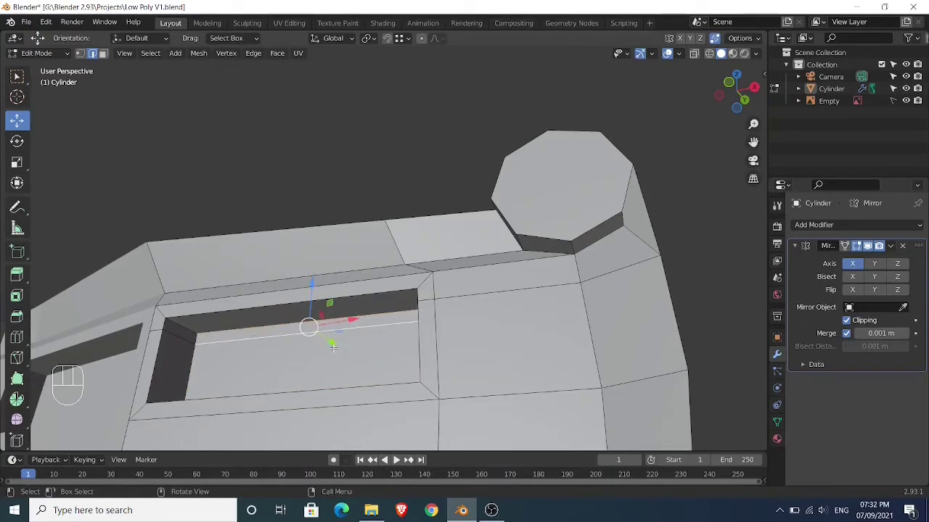
pyautogui.moveTo(332, 345); pyautogui.dragTo(309, 326)
pyautogui.hotkey('ctrl', 'z')
# - Return to Object Mode and inspect the whole car body from the front three-quarter angle
pyautogui.moveTo(309, 326); pyautogui.dragTo(327, 374, button='middle')
pyautogui.press('Tab')
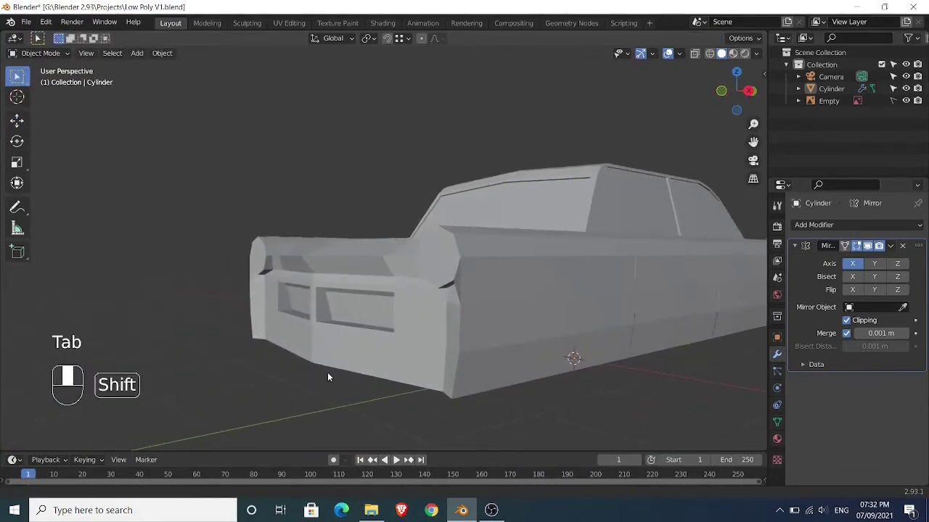
pyautogui.scroll(-3, 349, 373)
pyautogui.moveTo(566, 361); pyautogui.dragTo(568, 386, button='middle')
pyautogui.scroll(-2, 589, 361)
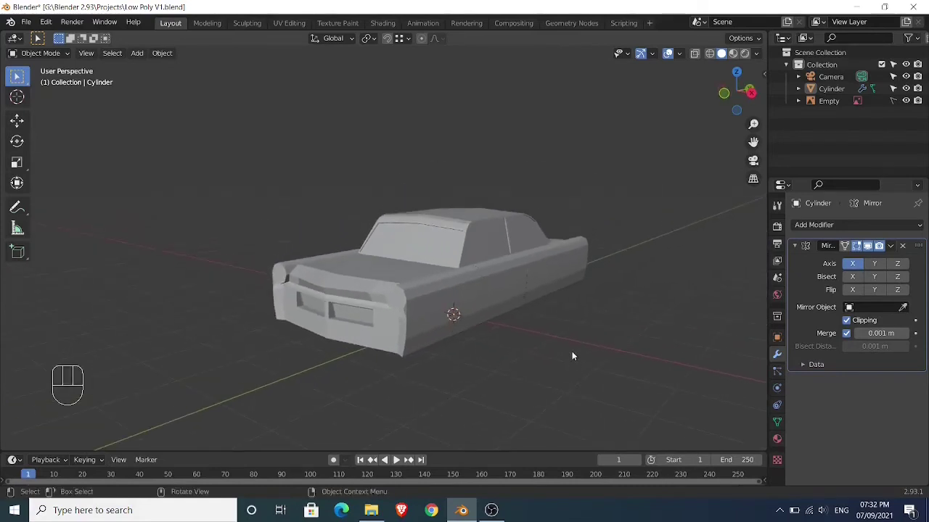
# - With X-ray enabled in front view, move the grille recess's upper outer corner vertices slightly inward along X, and inspect the result
pyautogui.scroll(2, 485, 342)
pyautogui.moveTo(464, 350); pyautogui.dragTo(490, 336, button='middle')
pyautogui.press('Tab')
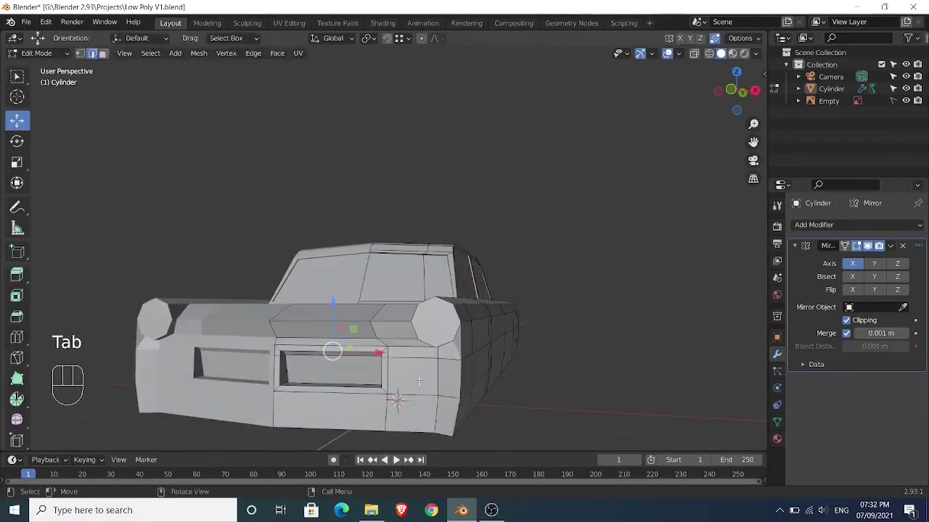
pyautogui.moveTo(433, 386); pyautogui.dragTo(409, 376, button='middle')
pyautogui.press('1')
pyautogui.scroll(2, 409, 377)
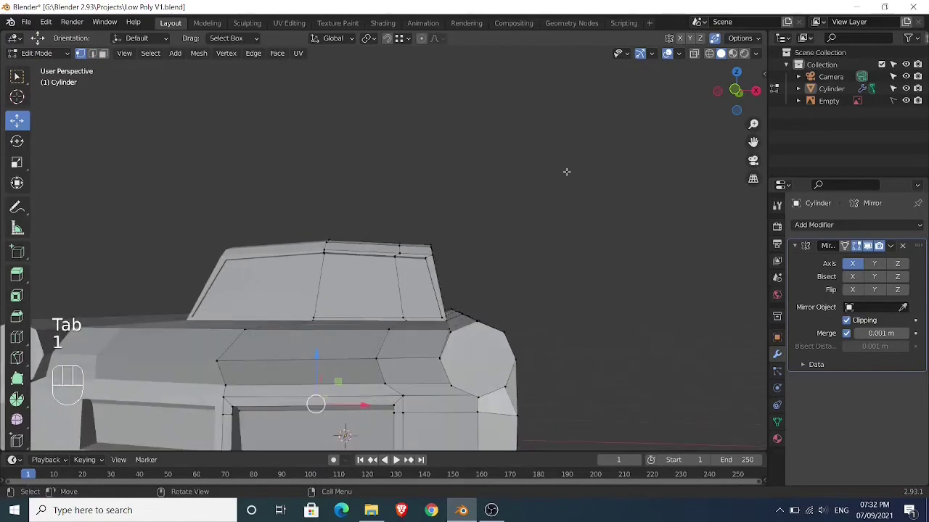
pyautogui.click(693, 54)
pyautogui.press('KP_1')
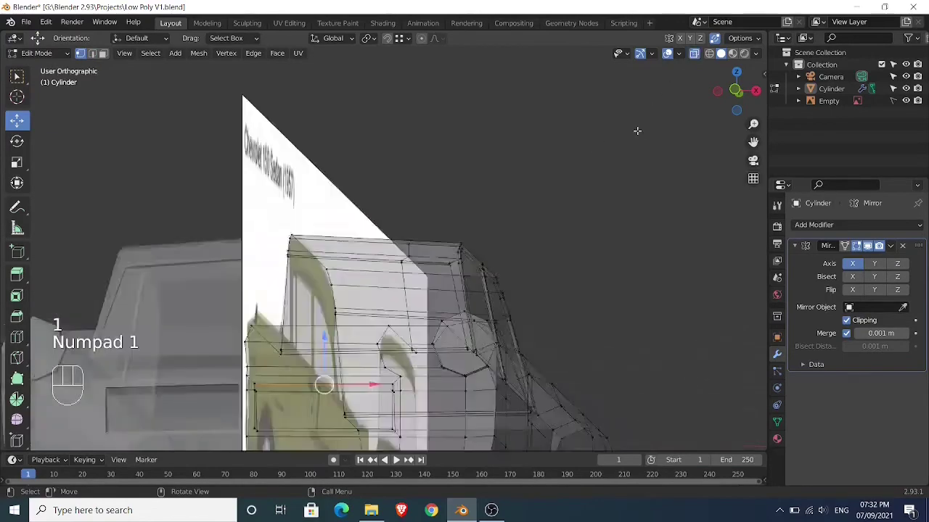
pyautogui.keyDown('shift'); pyautogui.moveTo(512, 272); pyautogui.dragTo(499, 180, button='middle'); pyautogui.keyUp('shift')
pyautogui.scroll(6, 501, 232)
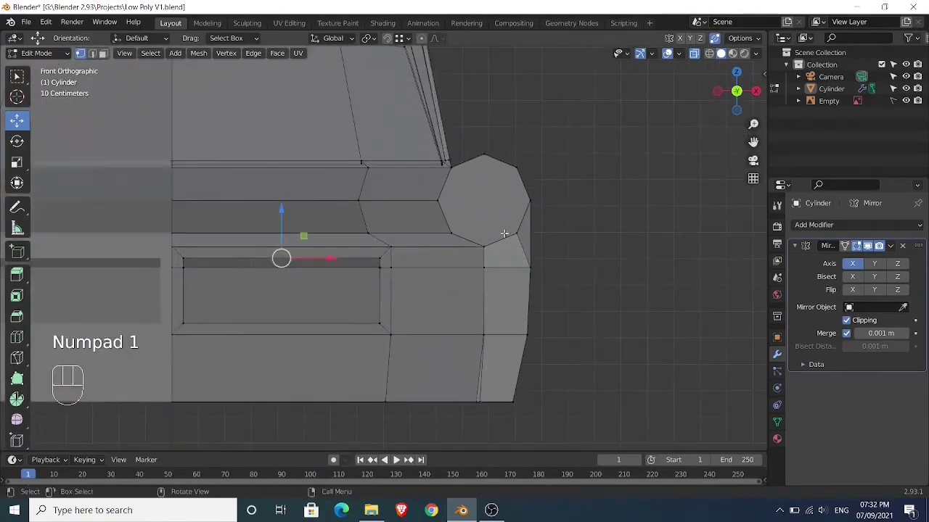
pyautogui.click(381, 286)
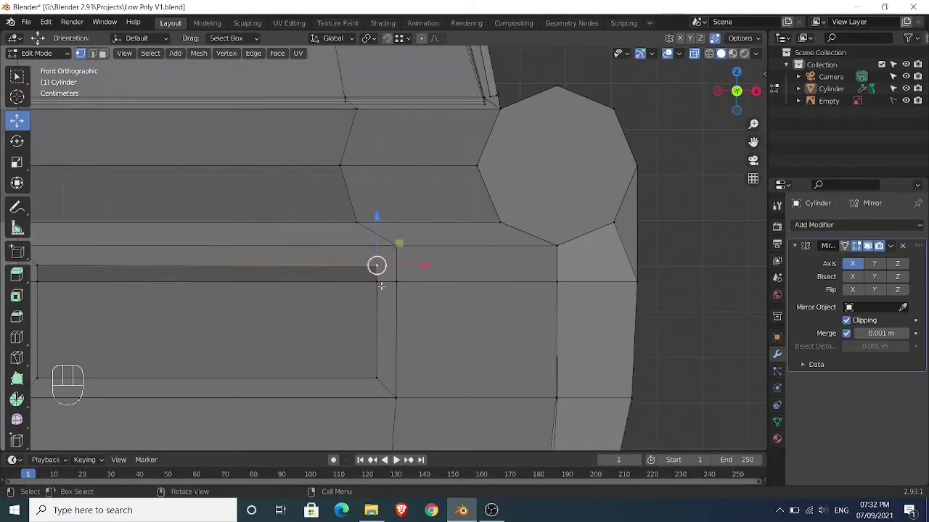
pyautogui.moveTo(411, 265); pyautogui.dragTo(394, 266)
pyautogui.hotkey('ctrl', 'z')
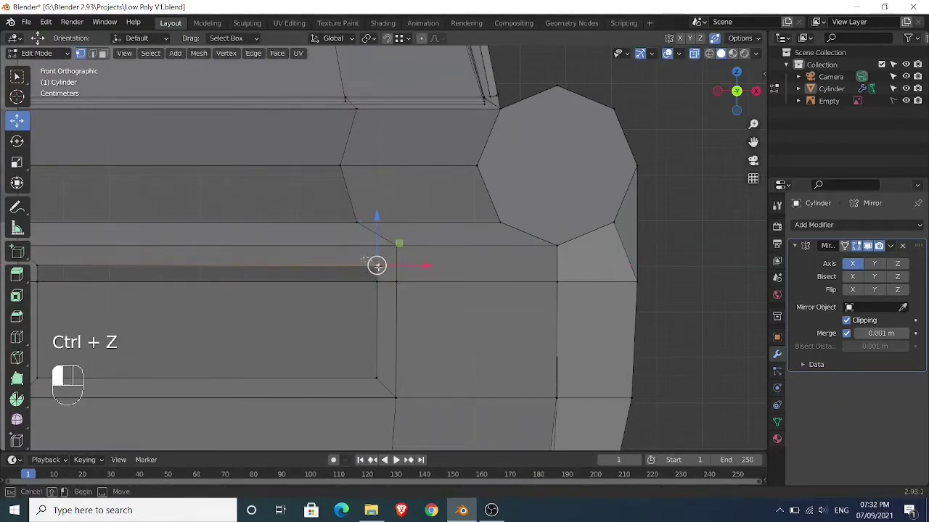
pyautogui.moveTo(416, 266); pyautogui.dragTo(402, 267)
pyautogui.press('Tab')
pyautogui.moveTo(622, 292); pyautogui.dragTo(581, 299, button='middle')
pyautogui.scroll(-5, 683, 74)
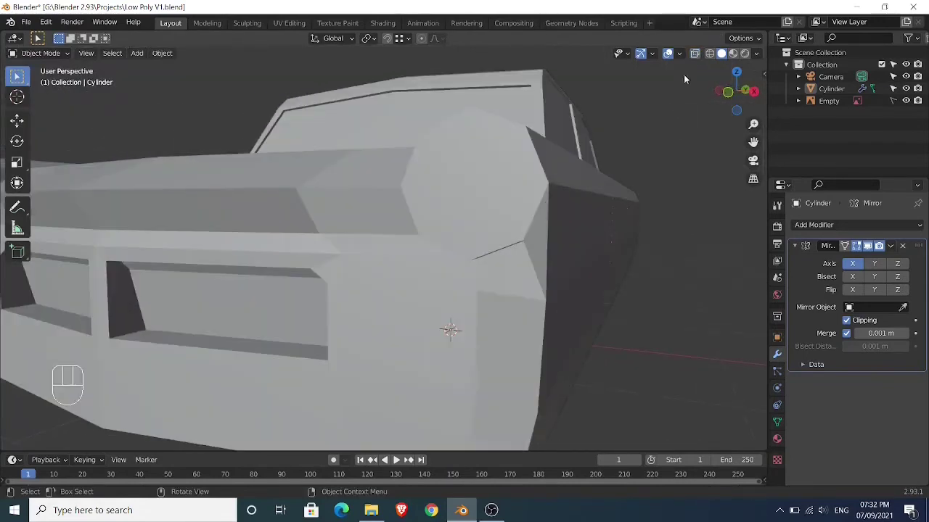
# - Add one horizontal loop cut around the lower body band below the grille, with a slide factor of about -0.029
pyautogui.press('Tab')
pyautogui.press('KP_1')
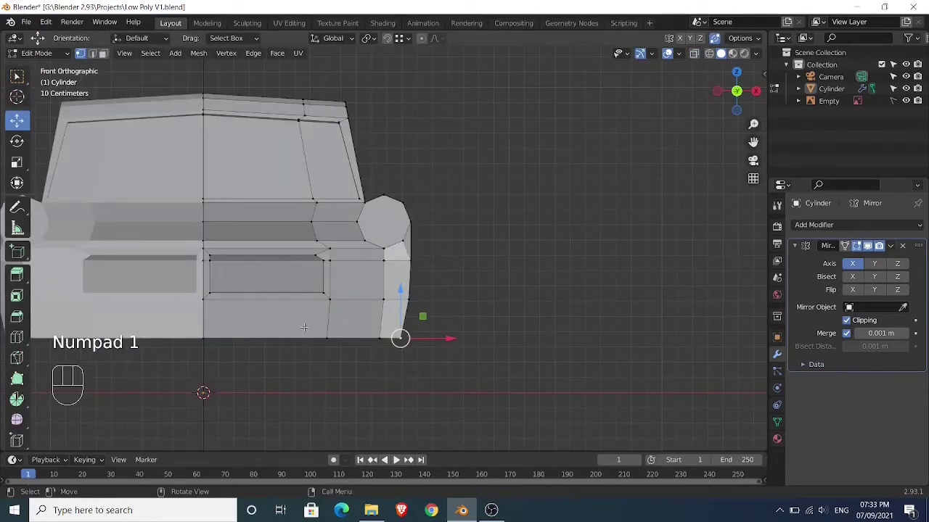
pyautogui.hotkey('ctrl', 'r')
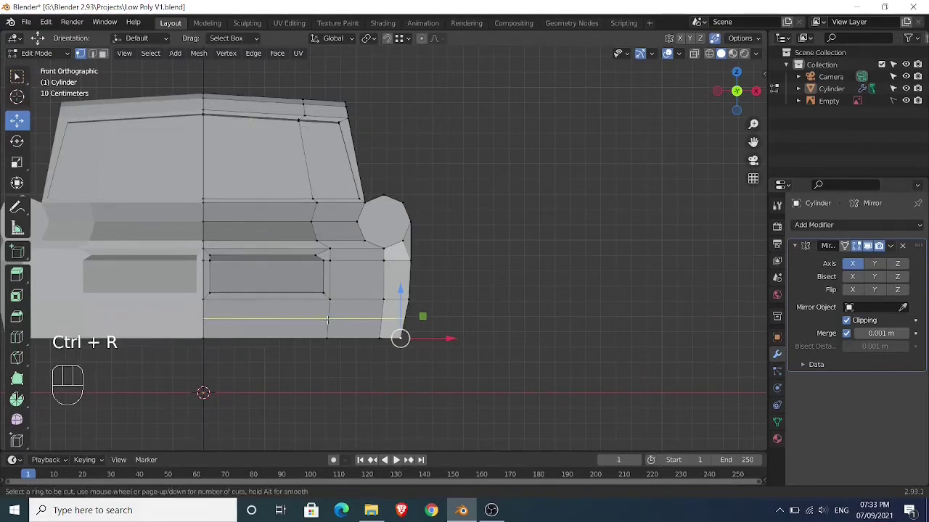
pyautogui.click(312, 320)
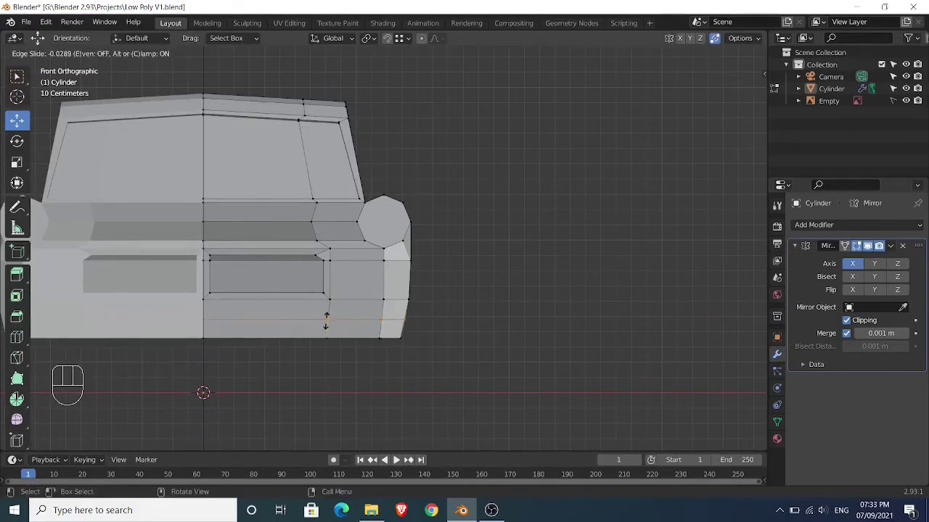
pyautogui.click(326, 320)
pyautogui.moveTo(538, 375); pyautogui.dragTo(415, 365, button='middle')
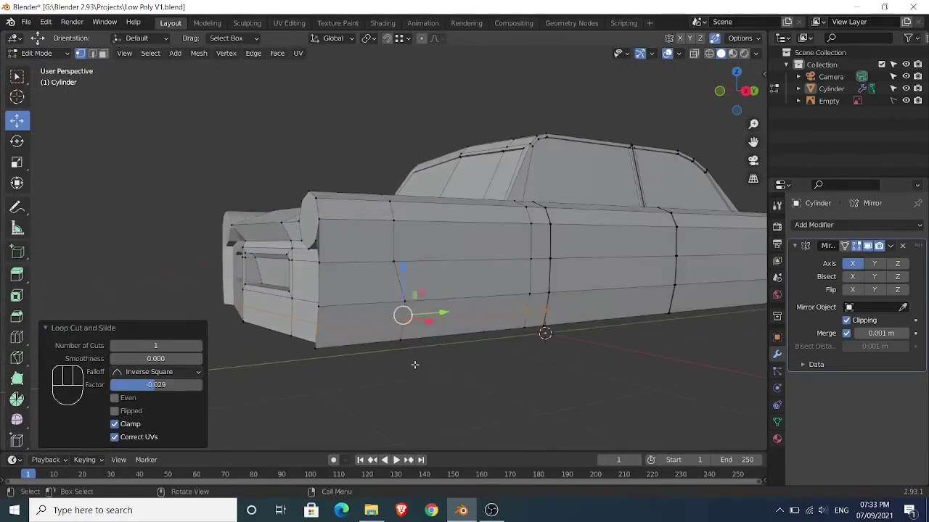
# - Knife-cut a short vertical line across the bumper-height band on the side of the front fender, ahead of the wheel
pyautogui.hotkey('ctrl', 'z')
pyautogui.press('k')
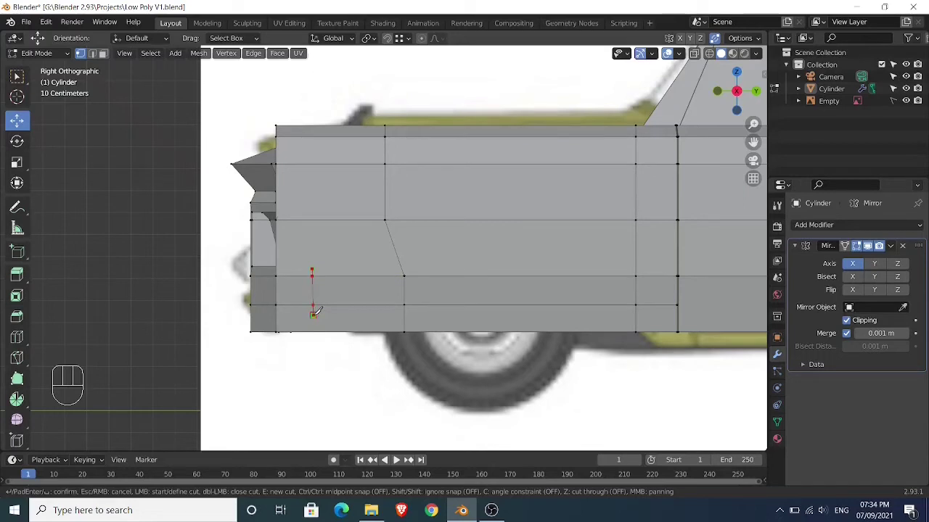
pyautogui.press('Return')
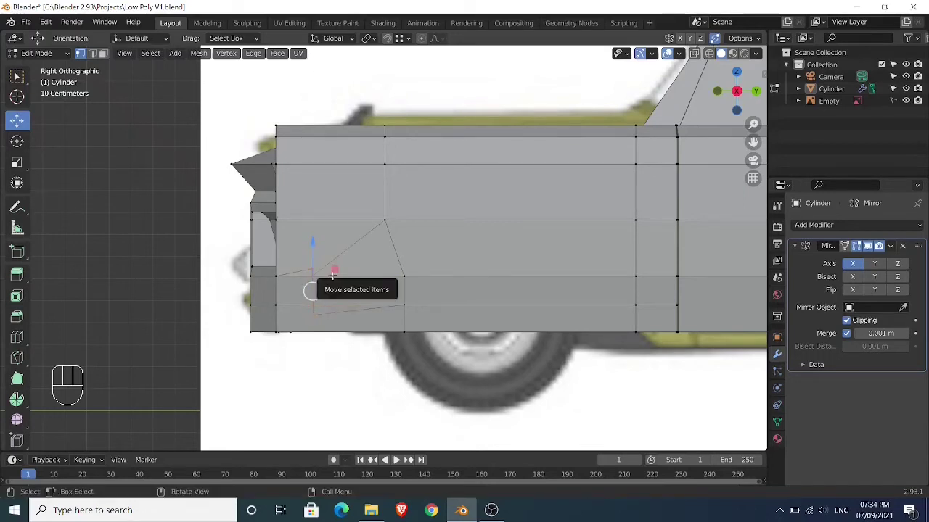
pyautogui.press('Tab')
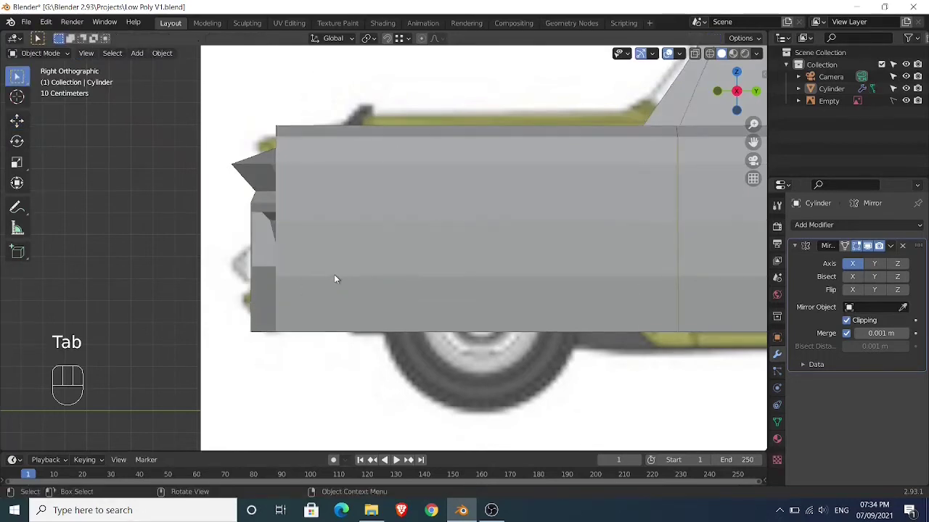
pyautogui.press('Tab')
# - Merge the knife cut's overshooting upper and lower end vertices into the adjacent band-edge vertices using At Last
pyautogui.scroll(1, 334, 275)
pyautogui.keyDown('shift'); pyautogui.moveTo(334, 277); pyautogui.dragTo(371, 262, button='middle'); pyautogui.keyUp('shift')
pyautogui.scroll(2, 371, 263)
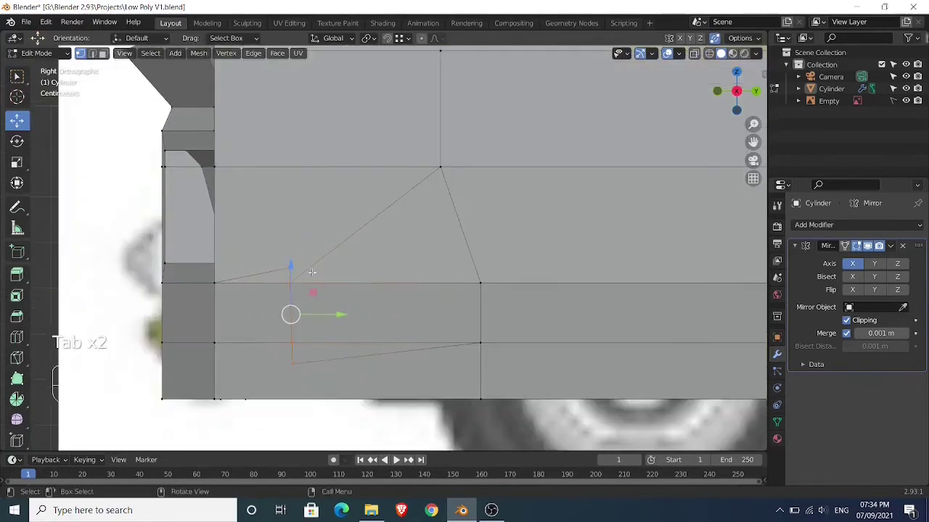
pyautogui.click(291, 267)
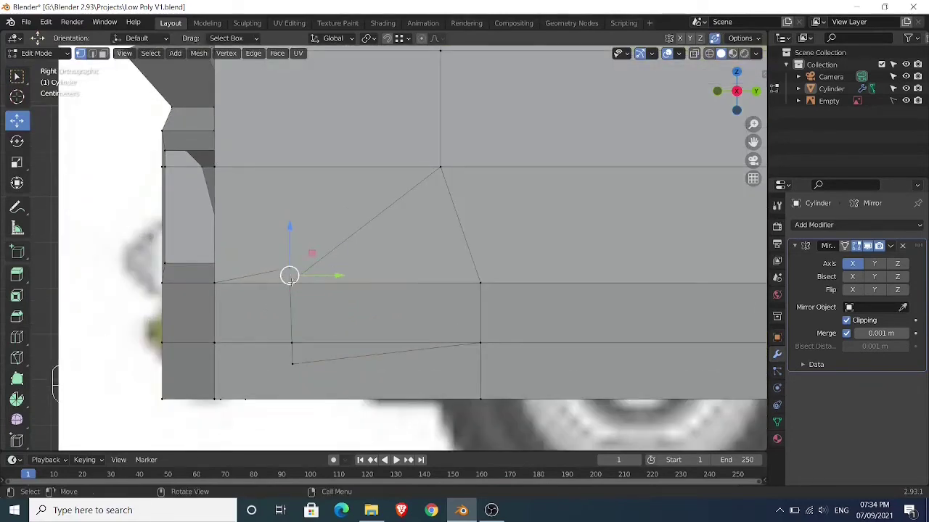
pyautogui.press('m')
pyautogui.click(287, 266)
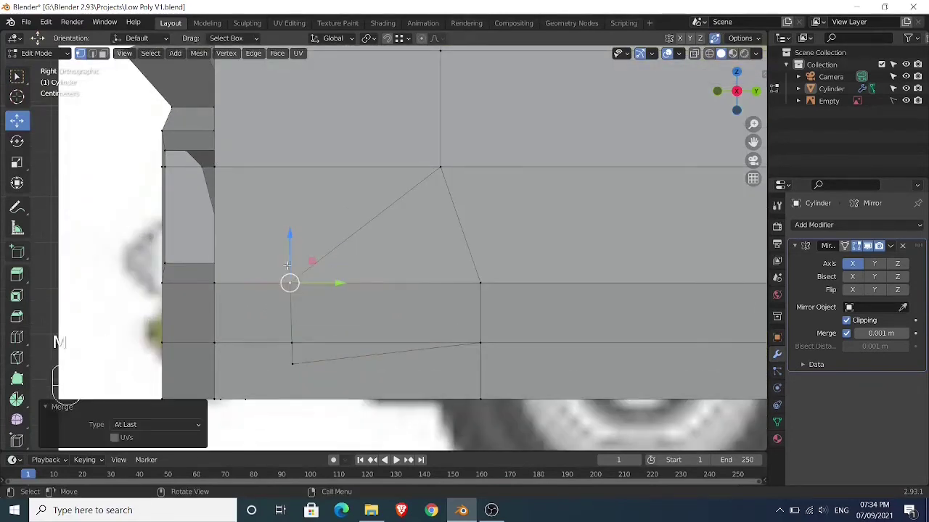
pyautogui.click(291, 365)
pyautogui.keyDown('shift'); pyautogui.click(291, 344); pyautogui.keyUp('shift')
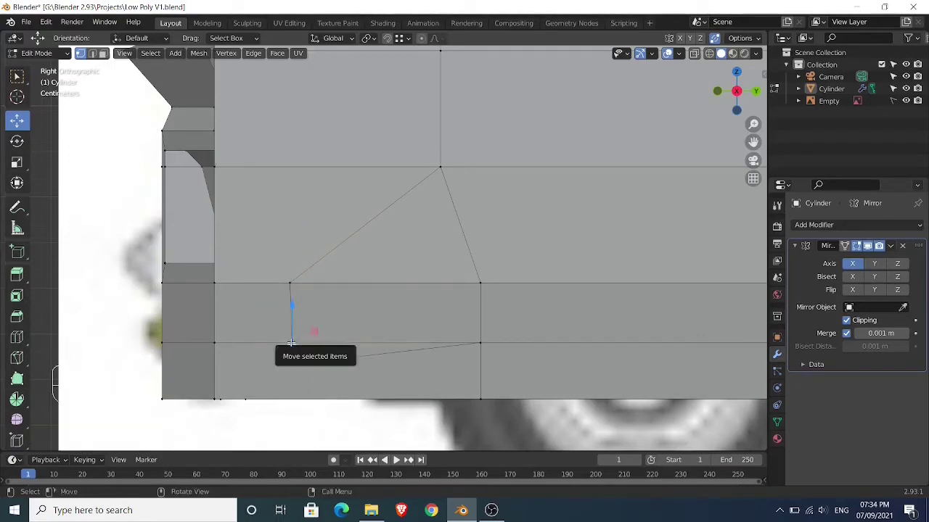
pyautogui.press('m')
pyautogui.click(290, 342)
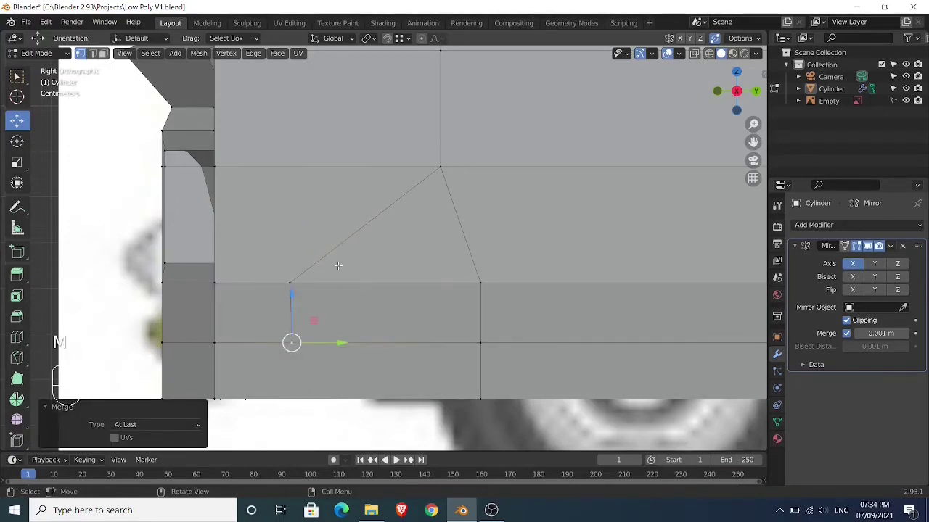
# - Dissolve the stray diagonal edge above the knife cut on the front fender side
pyautogui.press('2')
pyautogui.click(336, 243)
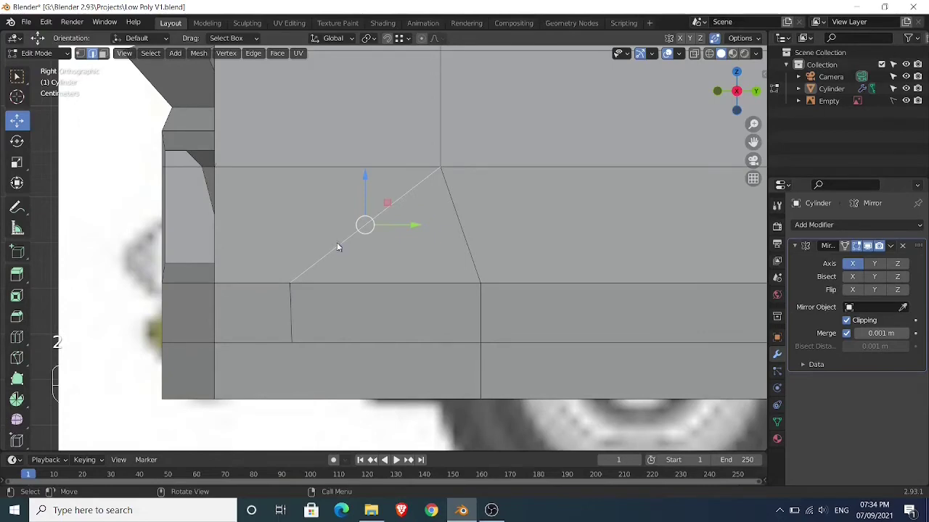
pyautogui.press('x')
pyautogui.click(325, 255)
pyautogui.scroll(-1, 323, 253)
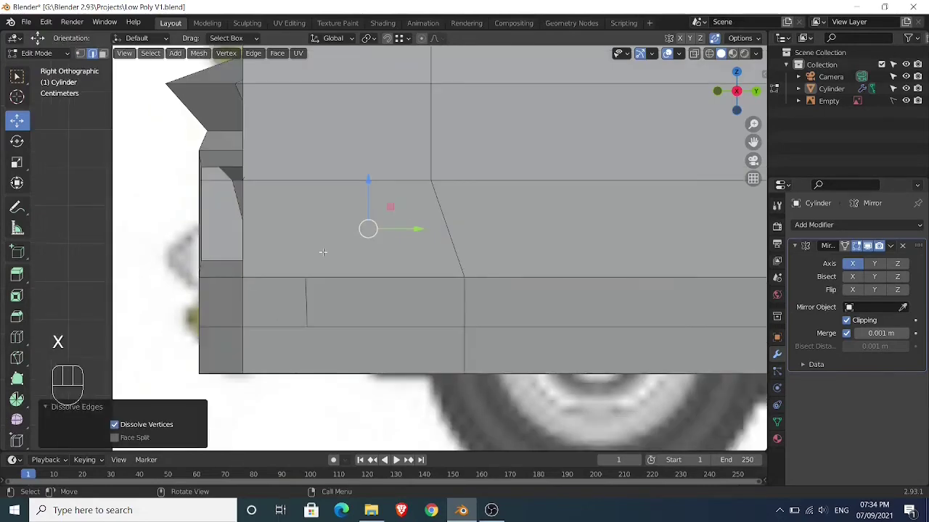
pyautogui.moveTo(323, 253); pyautogui.dragTo(412, 265, button='middle')
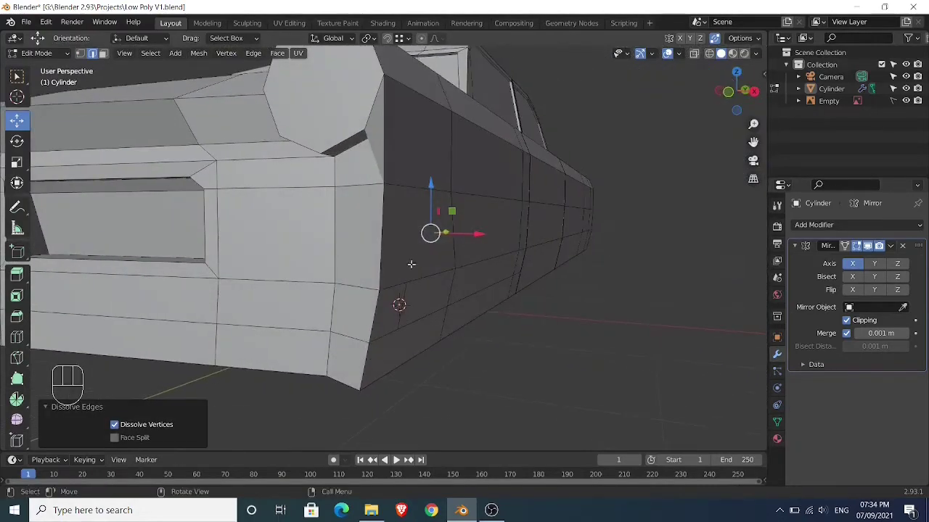
# - Select all vertices of the car body mesh and merge them by distance at 0.0001 m
pyautogui.press('3')
pyautogui.moveTo(349, 293); pyautogui.dragTo(250, 282, button='middle')
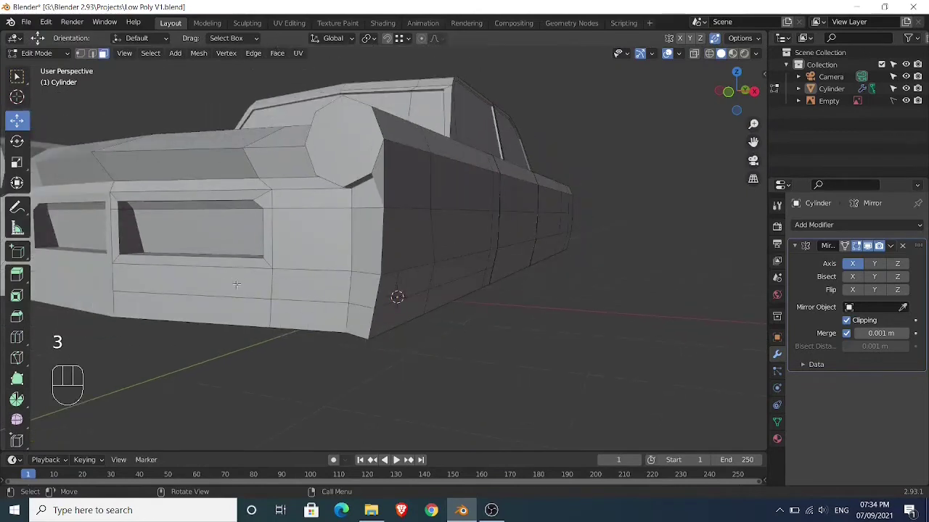
pyautogui.press('Tab')
pyautogui.press('1')
pyautogui.click(265, 300)
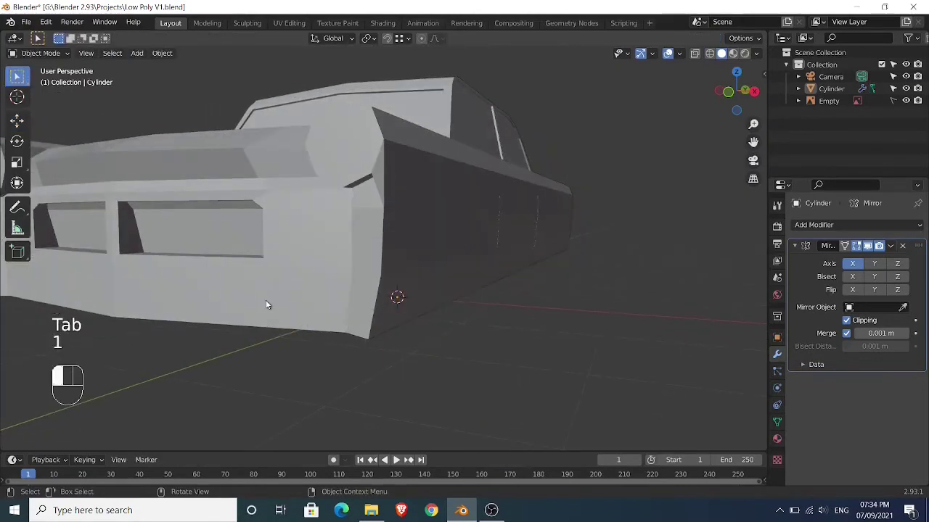
pyautogui.press('Tab')
pyautogui.press('1')
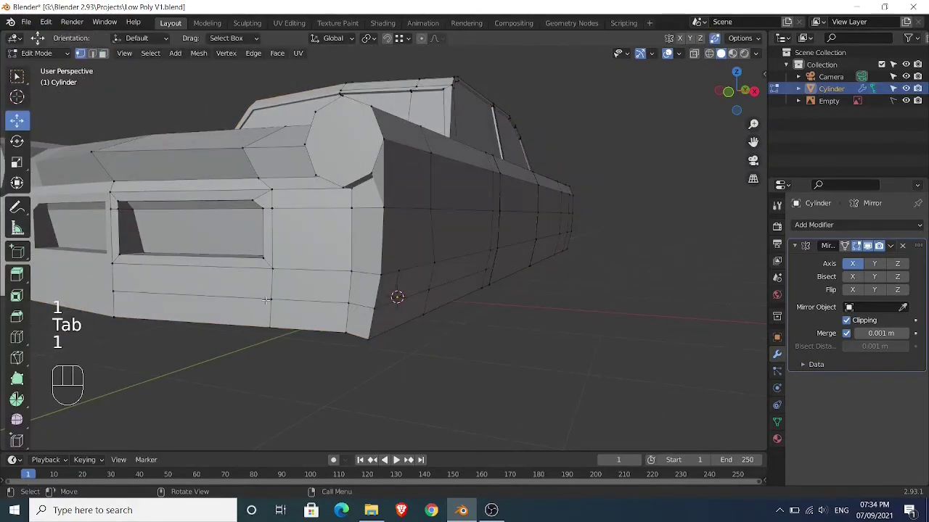
pyautogui.press('a')
pyautogui.press('m')
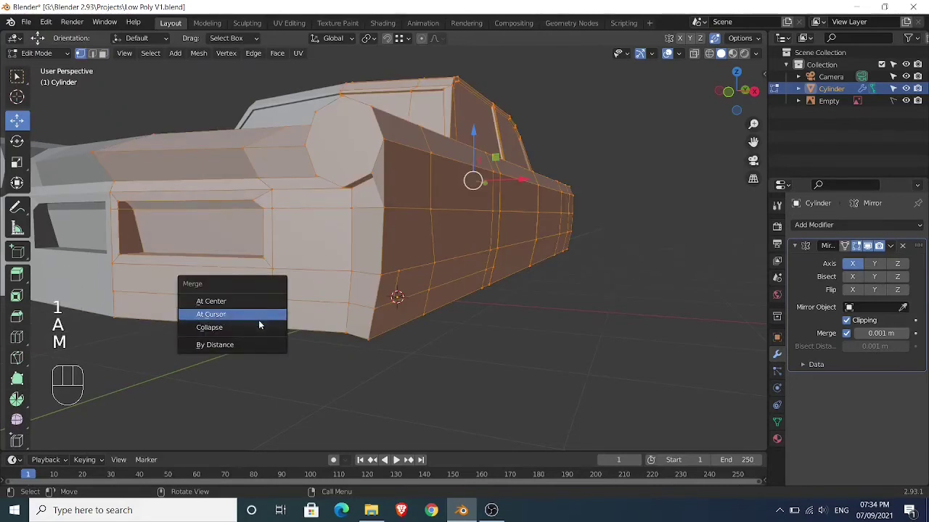
pyautogui.click(255, 341)
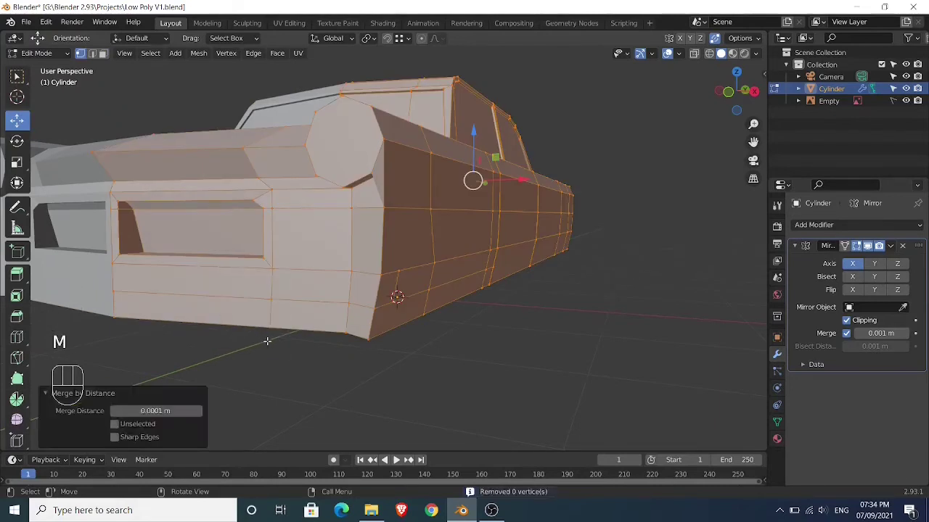
# - Select the bumper strip faces below the grille and around the fender corner, and extrude them along their normals by about 0.161 m
pyautogui.press('3')
pyautogui.click(246, 286)
pyautogui.keyDown('shift'); pyautogui.click(345, 289); pyautogui.keyUp('shift')
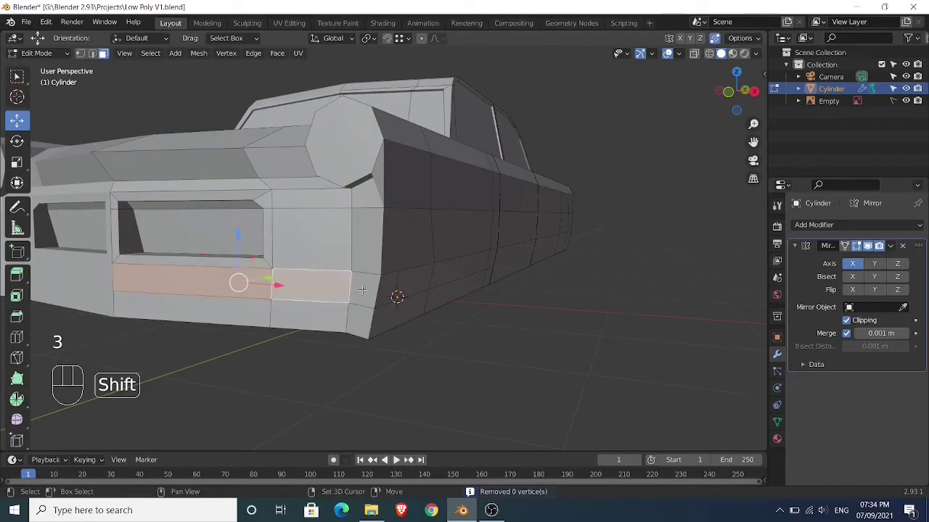
pyautogui.keyDown('shift'); pyautogui.click(392, 294); pyautogui.keyUp('shift')
pyautogui.moveTo(394, 296); pyautogui.dragTo(366, 342, button='middle')
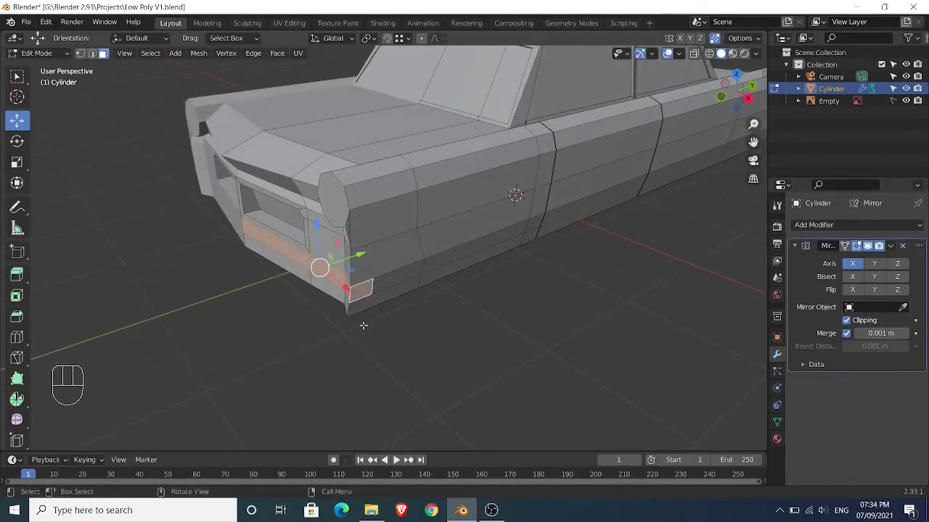
pyautogui.hotkey('alt', 'e')
pyautogui.click(363, 325)
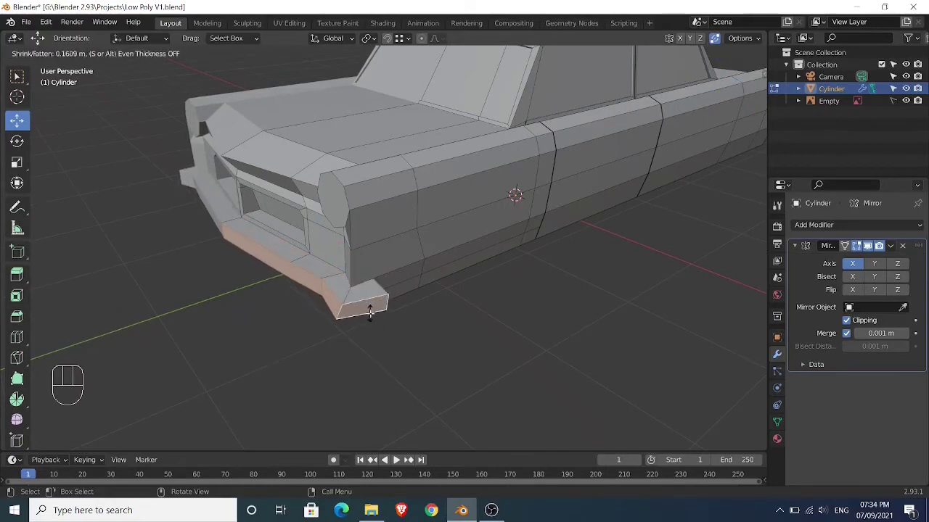
pyautogui.click(370, 312)
# - In right view, raise the bumper's rear upper and lower outer vertices about 0.0335 m along Z to line up with the body edges
pyautogui.moveTo(379, 339); pyautogui.dragTo(342, 327, button='middle')
pyautogui.press('KP_3')
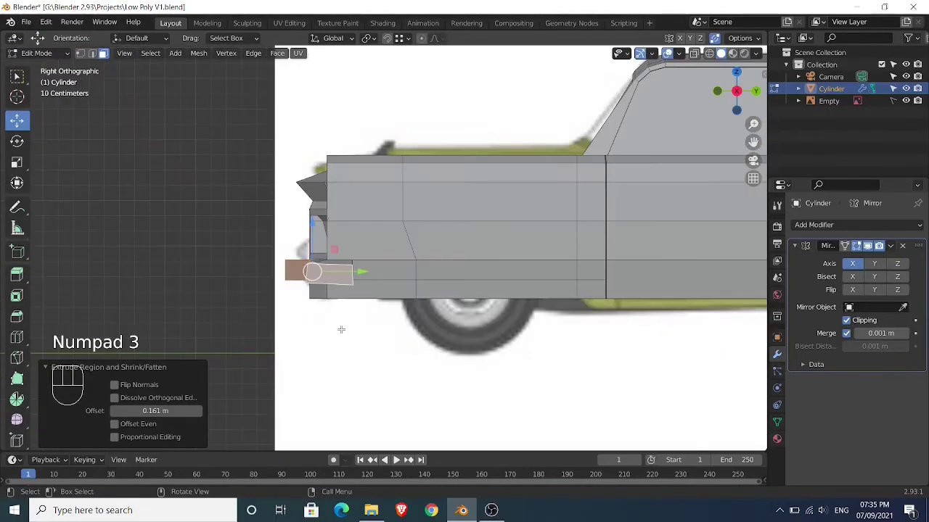
pyautogui.scroll(5, 323, 291)
pyautogui.press('g')
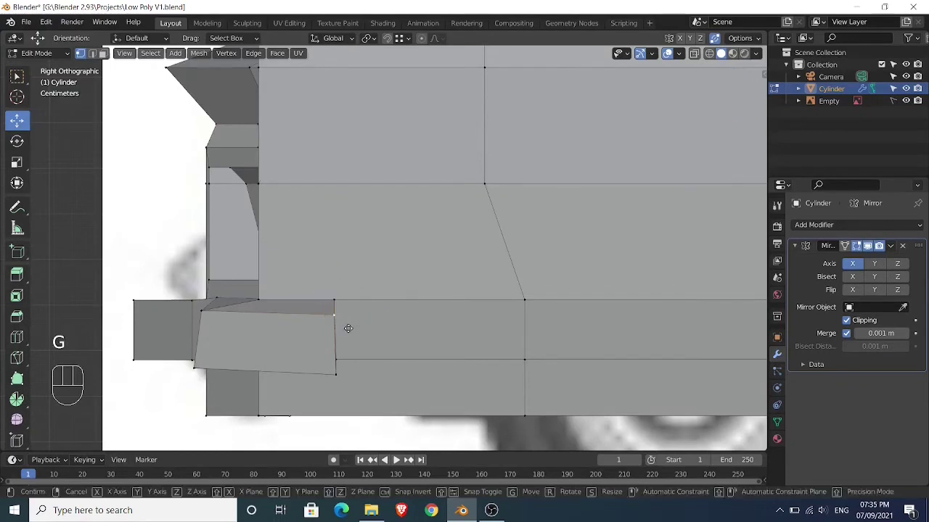
pyautogui.press('z')
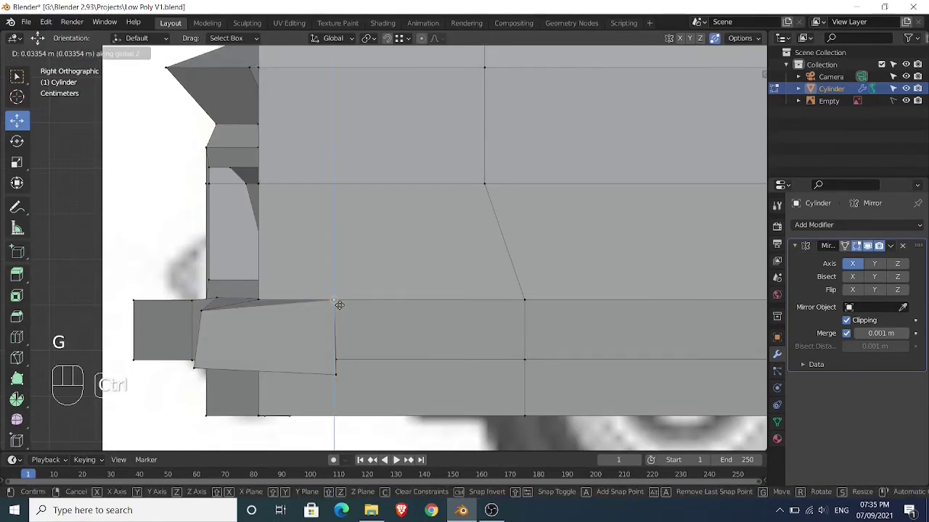
pyautogui.click(339, 305)
pyautogui.click(334, 377)
pyautogui.press('g')
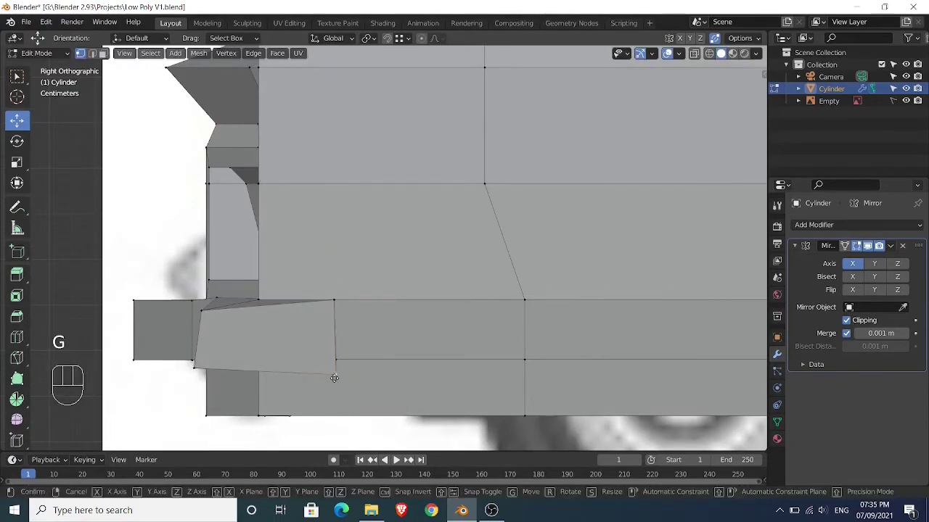
pyautogui.press('z')
pyautogui.keyDown('ctrl'); pyautogui.click(339, 361); pyautogui.keyUp('ctrl')
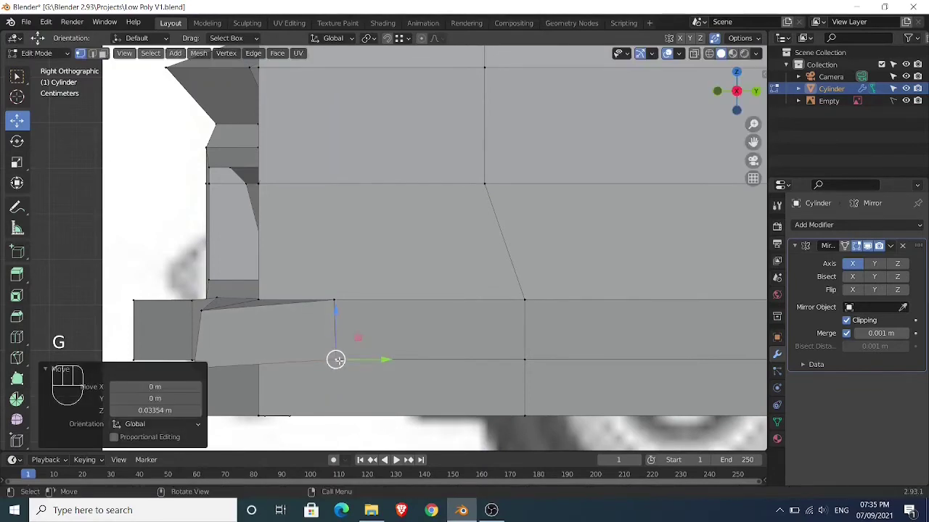
# - Raise the bumper's front corner outer vertices along Z to align with the bumper edges, the upper about 0.0238 m and the lower about 0.0189 m
pyautogui.moveTo(339, 361); pyautogui.dragTo(370, 369, button='middle')
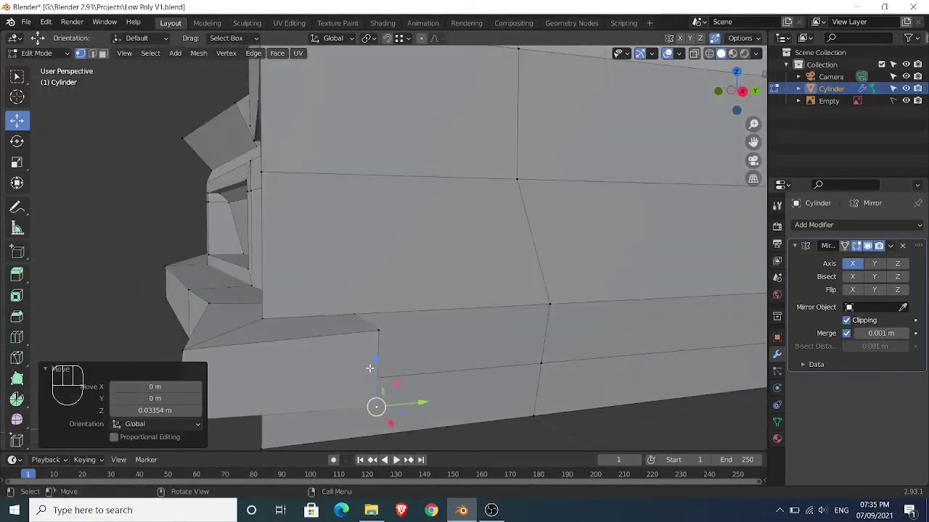
pyautogui.press('KP_3')
pyautogui.keyDown('shift'); pyautogui.moveTo(307, 321); pyautogui.dragTo(394, 315, button='middle'); pyautogui.keyUp('shift')
pyautogui.scroll(2, 278, 332)
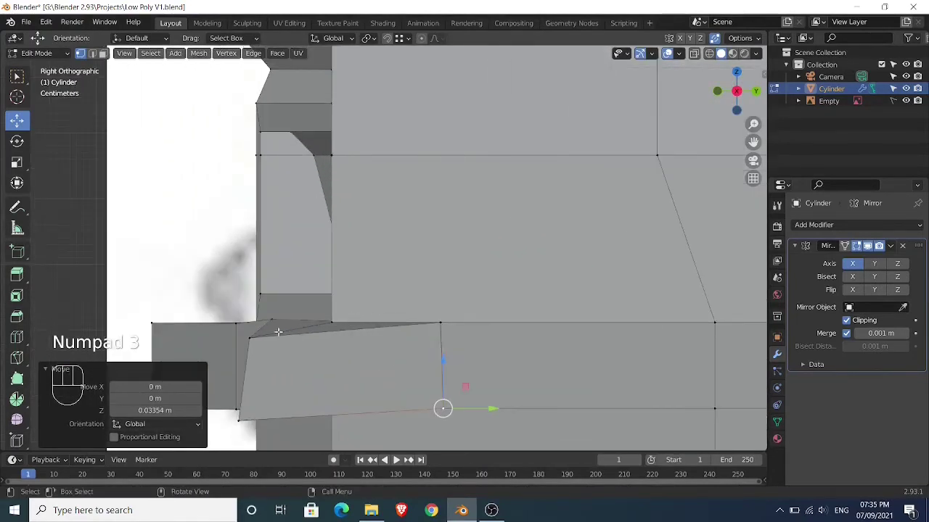
pyautogui.click(250, 336)
pyautogui.press('g')
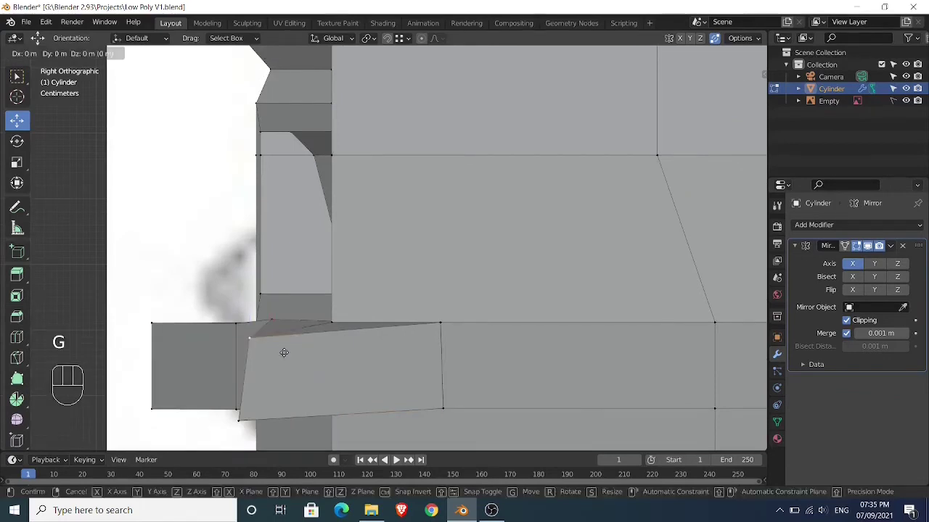
pyautogui.keyDown('ctrl'); pyautogui.click(254, 325); pyautogui.keyUp('ctrl')
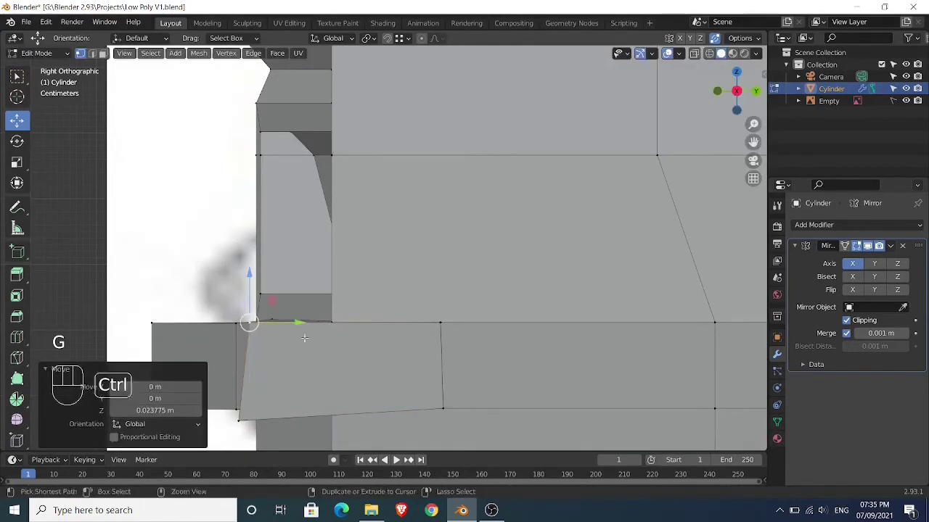
pyautogui.click(237, 413)
pyautogui.press('g')
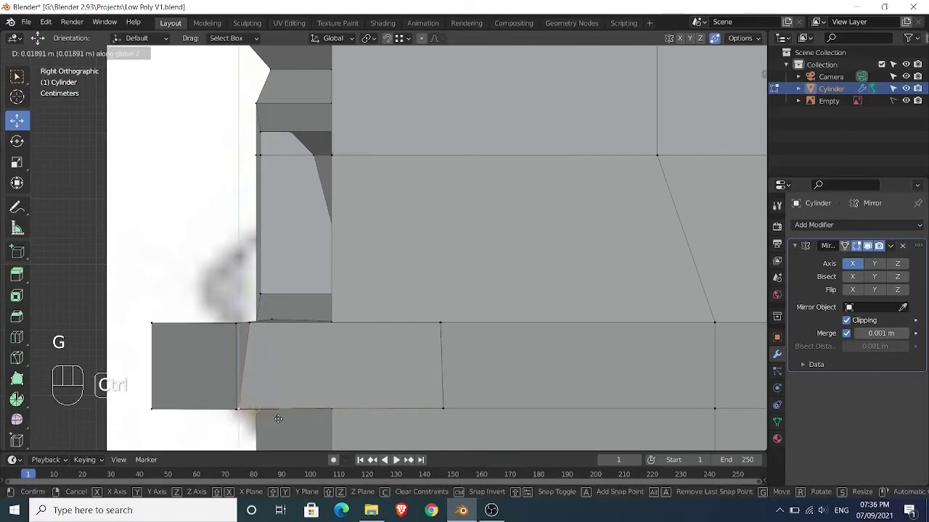
pyautogui.click(443, 407)
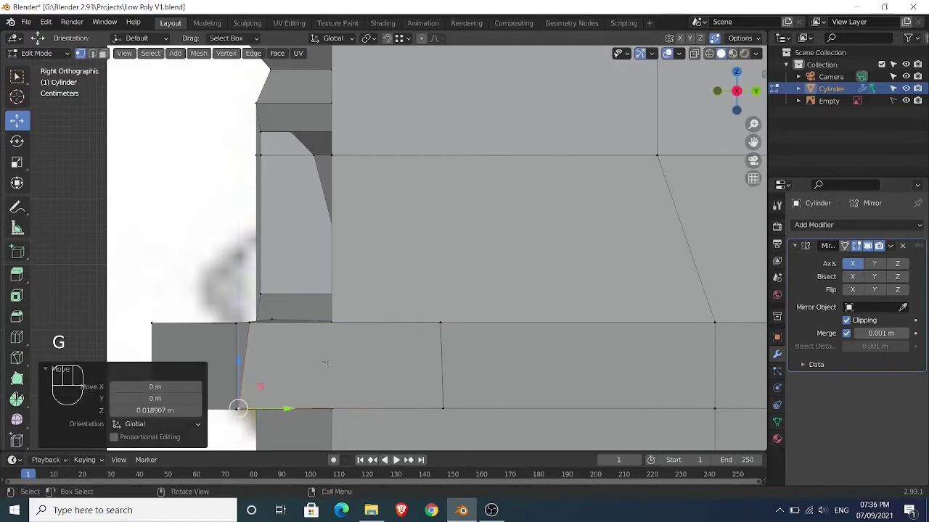
# - Shift the bumper's lower front corner vertex about 0.0167 m along Y so it lines up with the upper corner vertex
pyautogui.moveTo(322, 358)
pyautogui.mouseDown(button='middle')
pyautogui.moveTo(363, 384)
pyautogui.moveTo(335, 355)
pyautogui.mouseUp(button='middle')
pyautogui.press('KP_3')
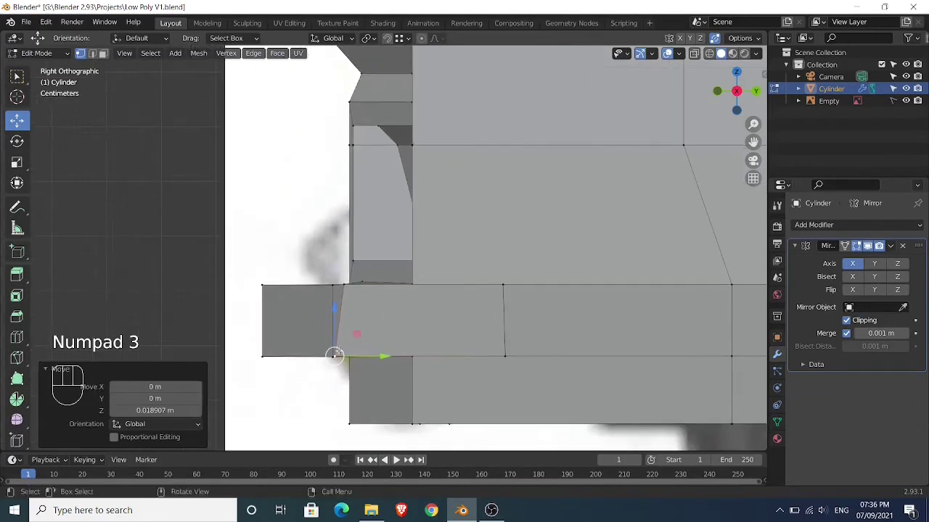
pyautogui.press('g')
pyautogui.middleClick(333, 360)
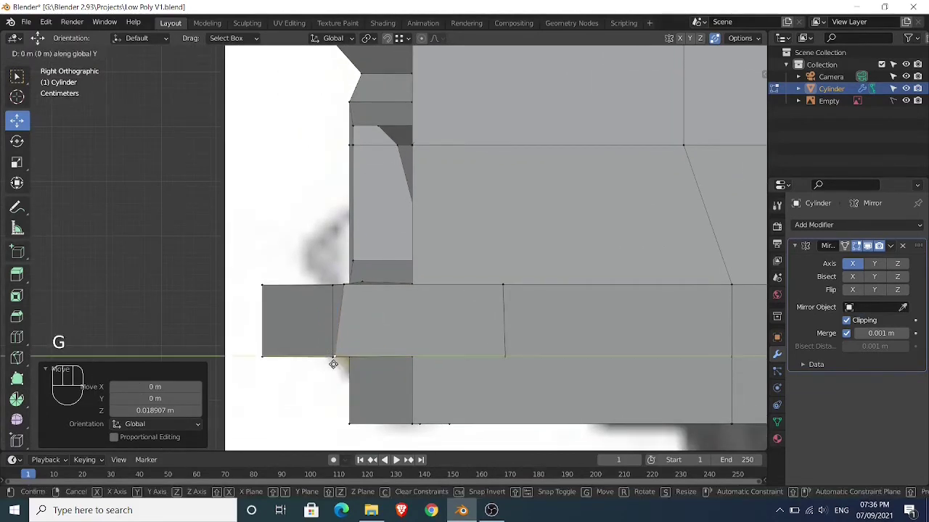
pyautogui.press('ctrl')
pyautogui.click(348, 316)
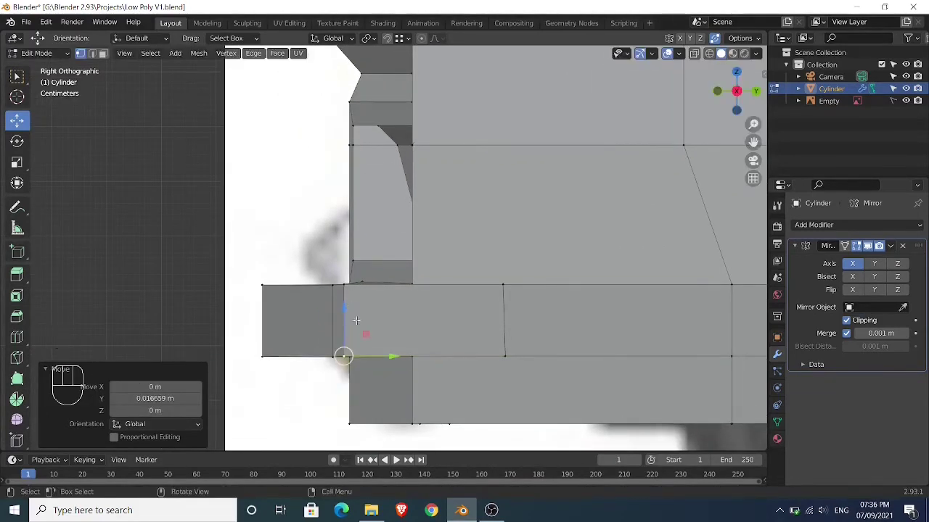
# - In front view, align the bumper's two upper outer vertices with their lower ones along X, moving the corner vertex about -0.0525 m
pyautogui.moveTo(354, 319); pyautogui.dragTo(408, 326, button='middle')
pyautogui.press('KP_1')
pyautogui.click(481, 286)
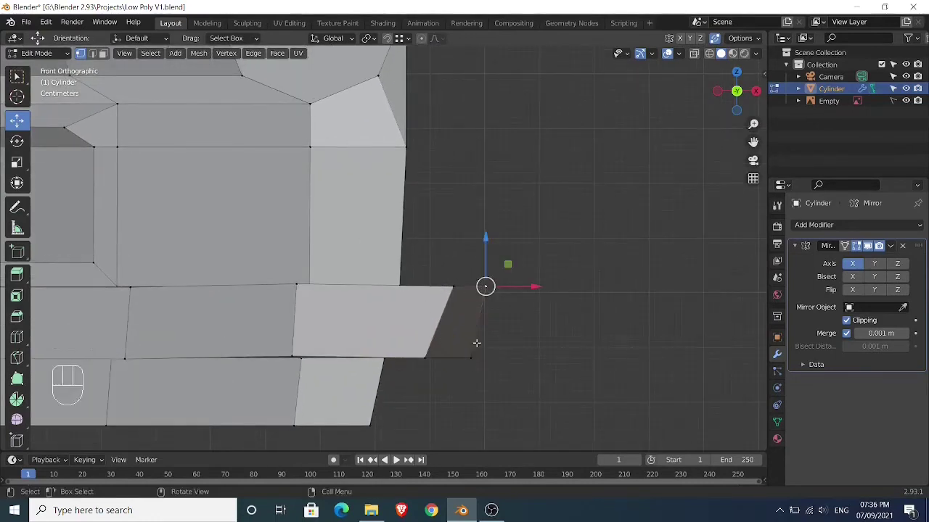
pyautogui.press('g')
pyautogui.press('x')
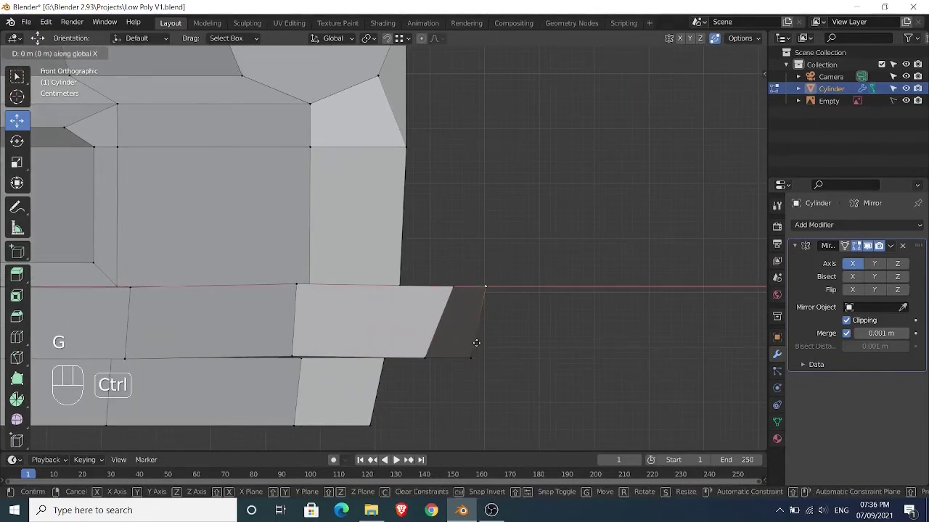
pyautogui.click(472, 357)
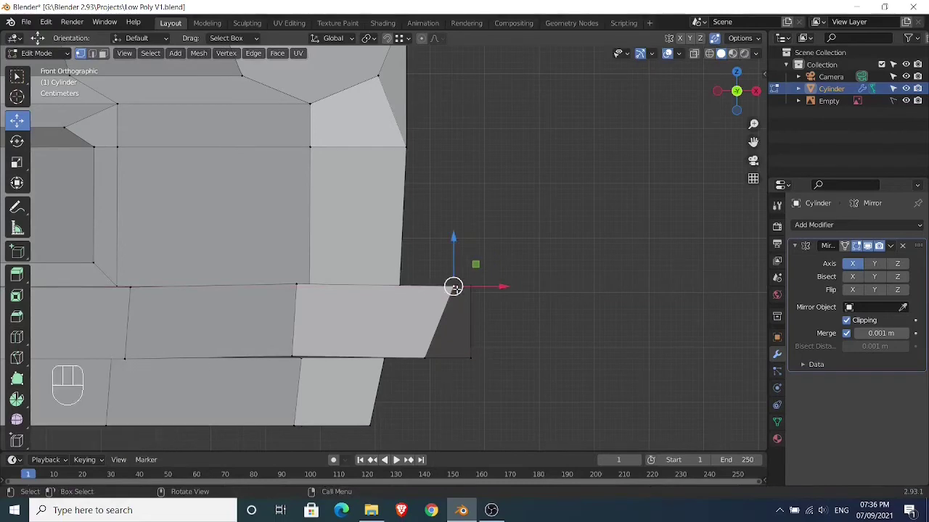
pyautogui.press('g')
pyautogui.press('z')
pyautogui.press('x')
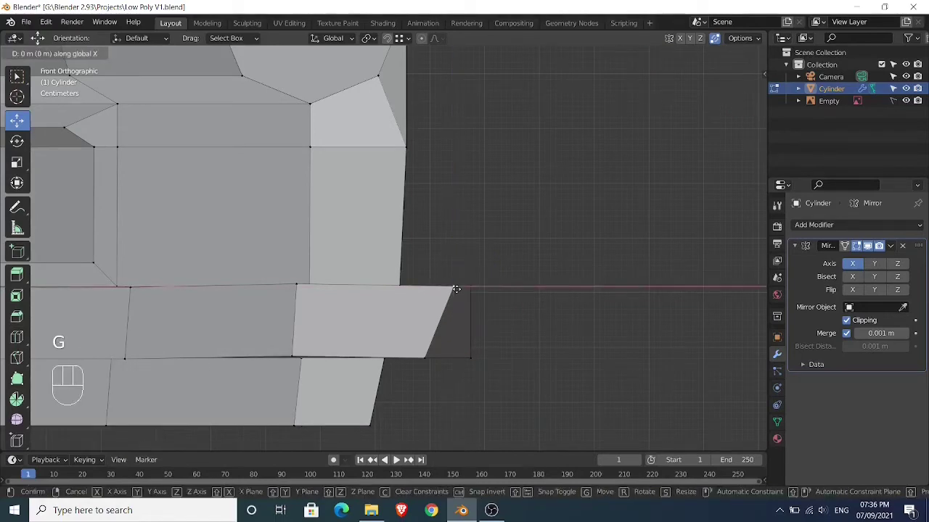
pyautogui.click(421, 358)
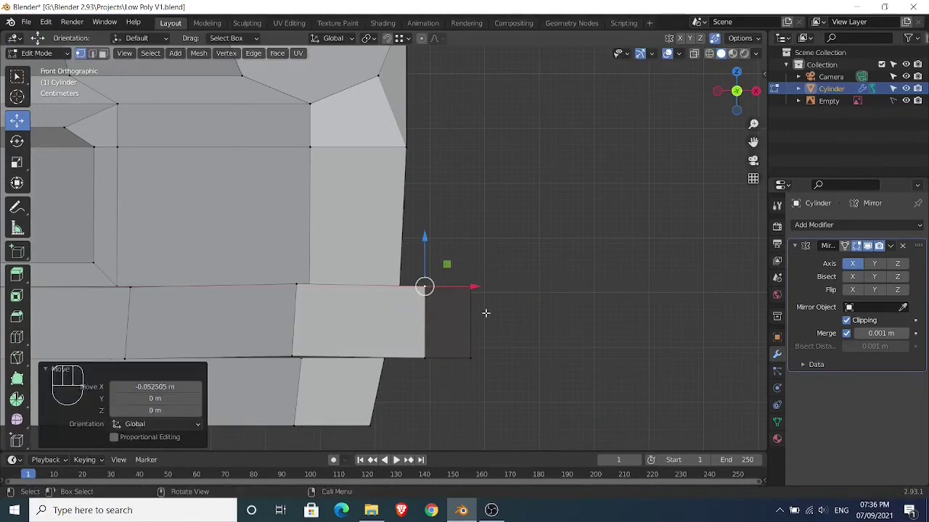
# - Select the bumper end's upper and lower outer vertices and move them inward about -0.0711 m along X
pyautogui.moveTo(486, 313); pyautogui.dragTo(443, 284, button='middle')
pyautogui.click(460, 289)
pyautogui.keyDown('shift'); pyautogui.click(466, 263); pyautogui.keyUp('shift')
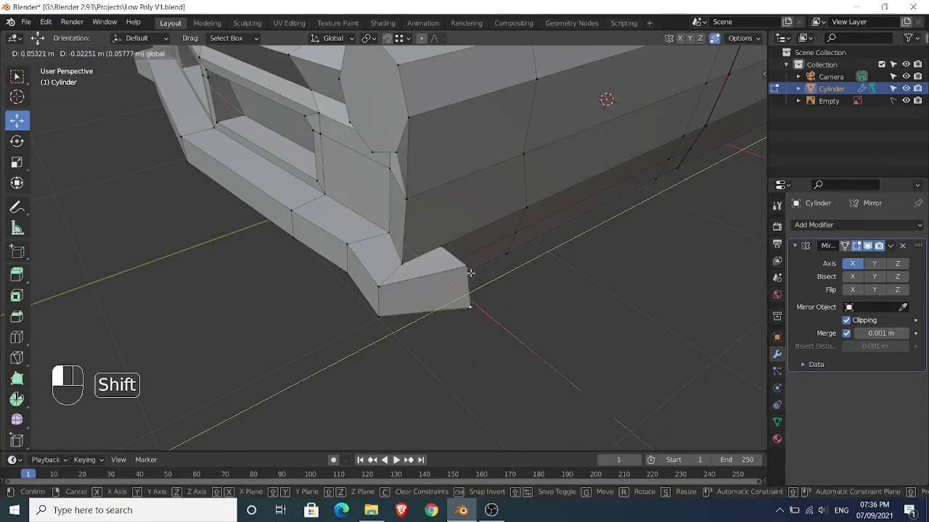
pyautogui.click(468, 305)
pyautogui.hotkey('ctrl', 'z')
pyautogui.hotkey('ctrl', 'z')
pyautogui.moveTo(516, 308); pyautogui.dragTo(555, 324, button='middle')
pyautogui.click(502, 274)
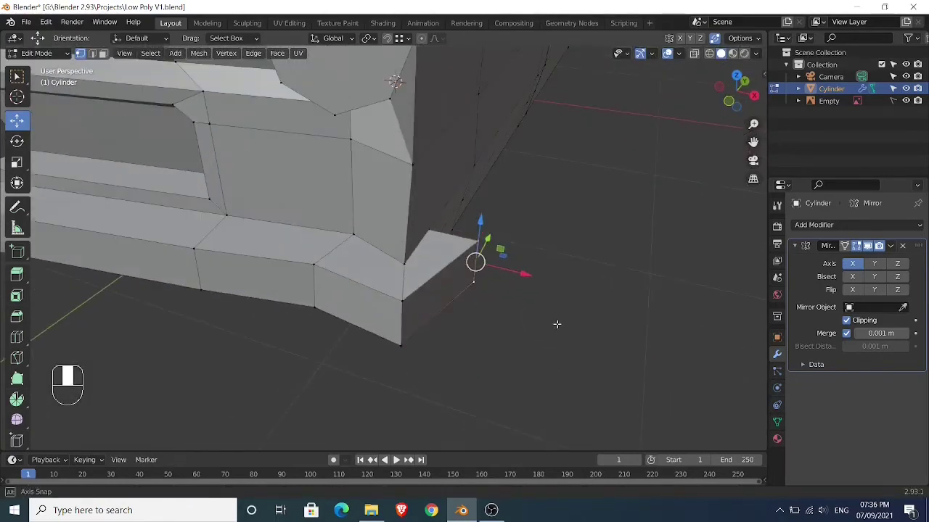
pyautogui.moveTo(527, 273); pyautogui.dragTo(502, 266)
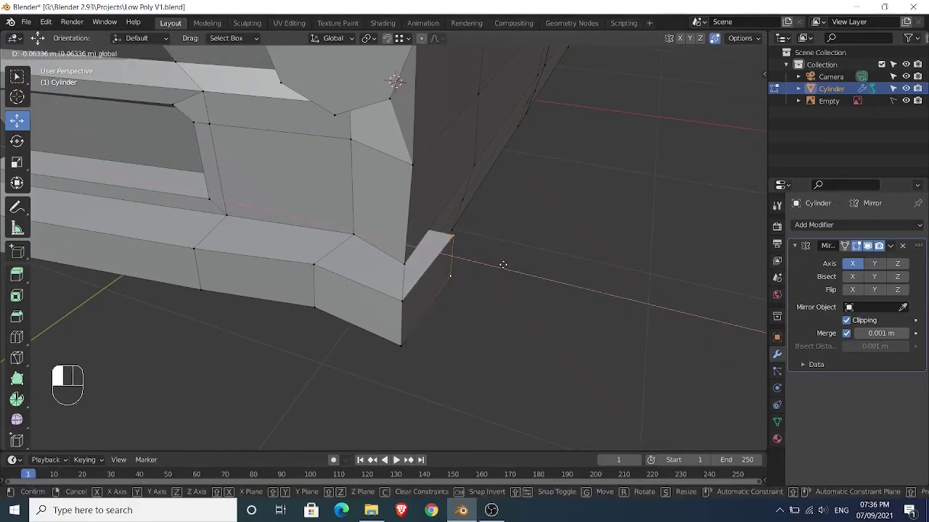
pyautogui.click(478, 282)
# - Pull the front bumper's outer bend vertices forward about -0.0518 m along Y, and move the adjacent inner vertex pair forward along Y
pyautogui.moveTo(479, 282); pyautogui.dragTo(363, 289, button='middle')
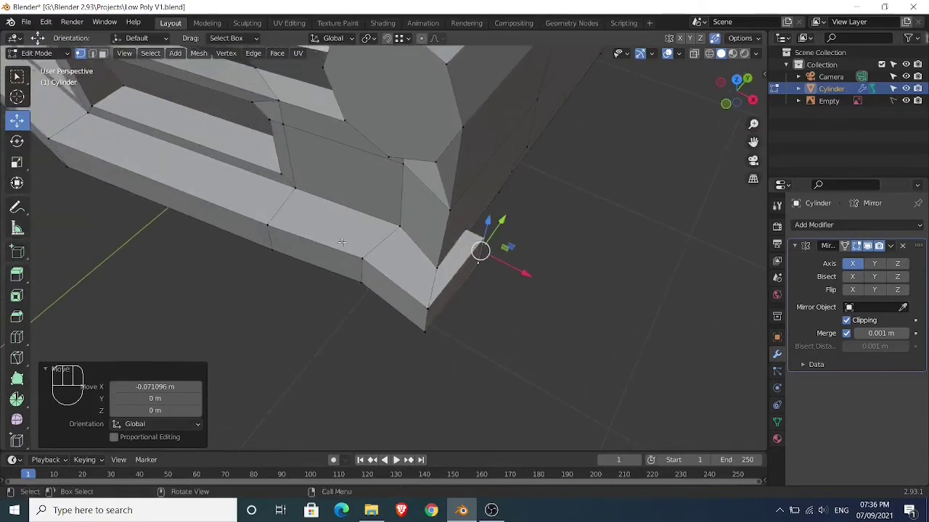
pyautogui.moveTo(344, 254); pyautogui.dragTo(383, 310)
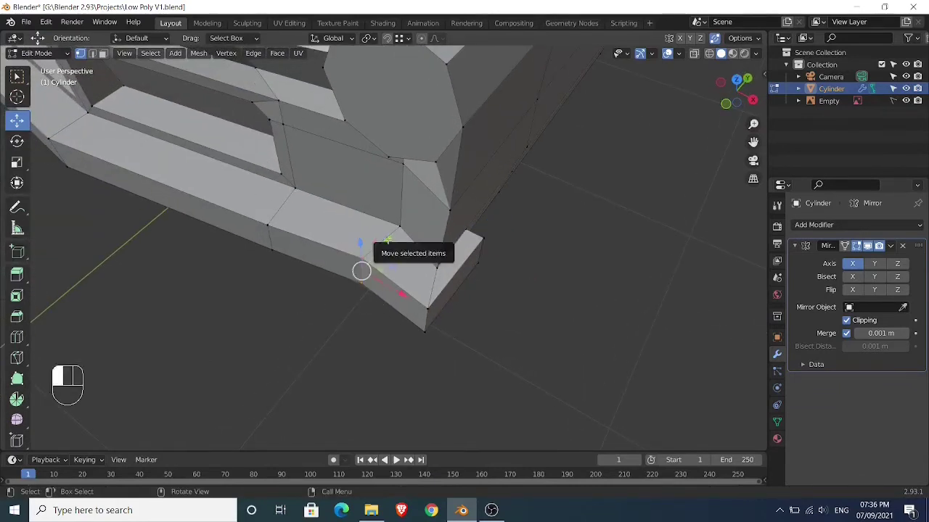
pyautogui.moveTo(389, 241); pyautogui.dragTo(380, 254)
pyautogui.moveTo(265, 292); pyautogui.dragTo(302, 300, button='middle')
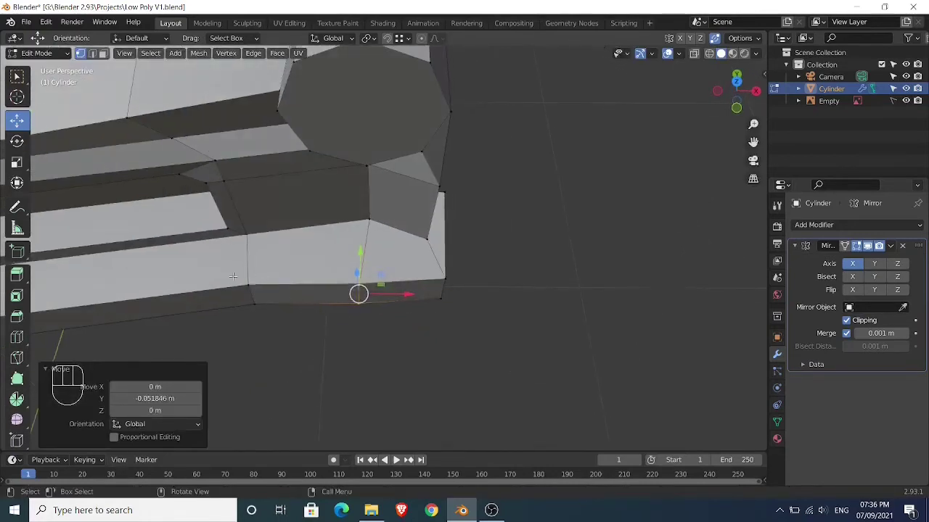
pyautogui.moveTo(233, 277); pyautogui.dragTo(273, 315)
pyautogui.moveTo(260, 255); pyautogui.dragTo(256, 262)
pyautogui.moveTo(256, 263); pyautogui.dragTo(415, 303, button='middle')
pyautogui.press('Tab')
pyautogui.press('Tab')
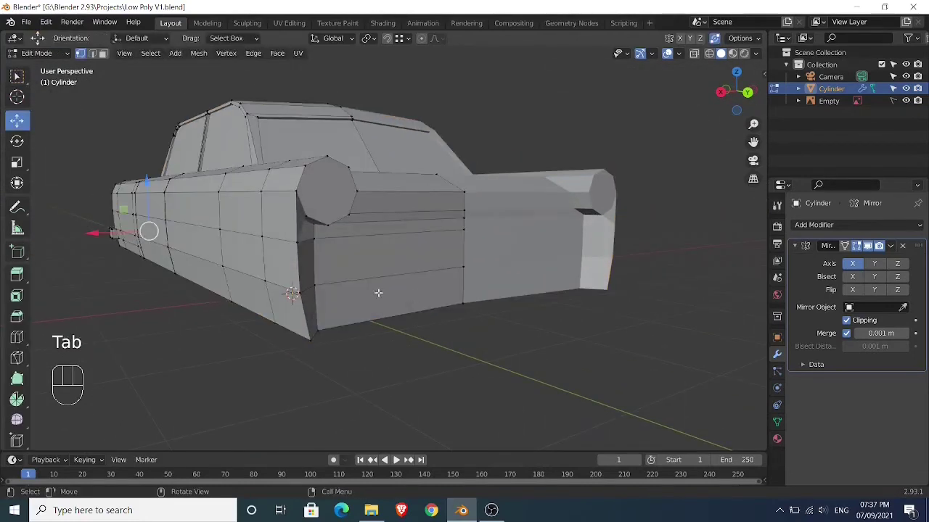
# - Add one loop cut around the lower rear panel and rear fender side, with a slide factor of -0.173
pyautogui.hotkey('ctrl', 'r')
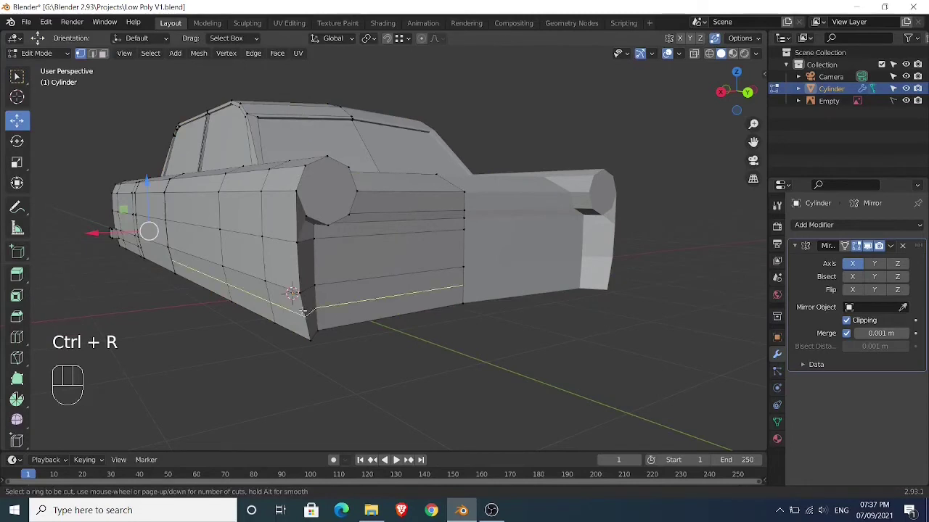
pyautogui.click(291, 293)
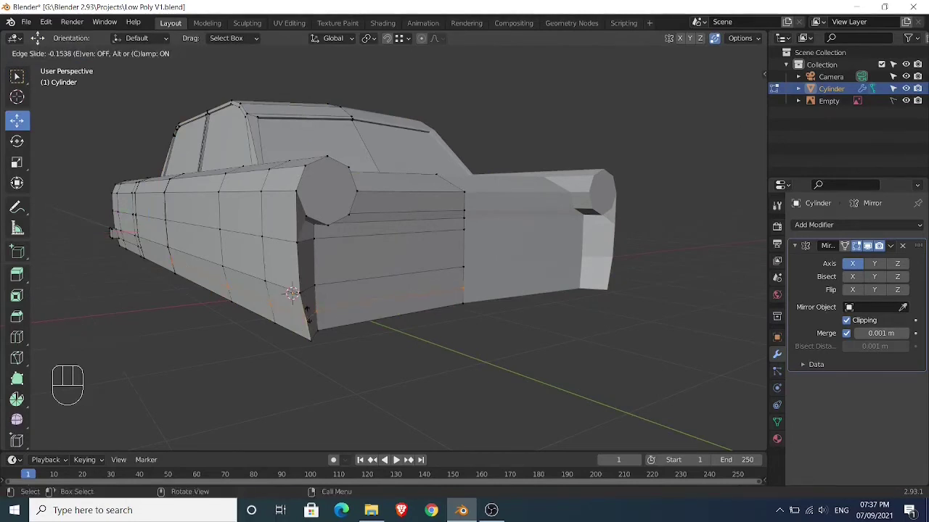
pyautogui.click(308, 316)
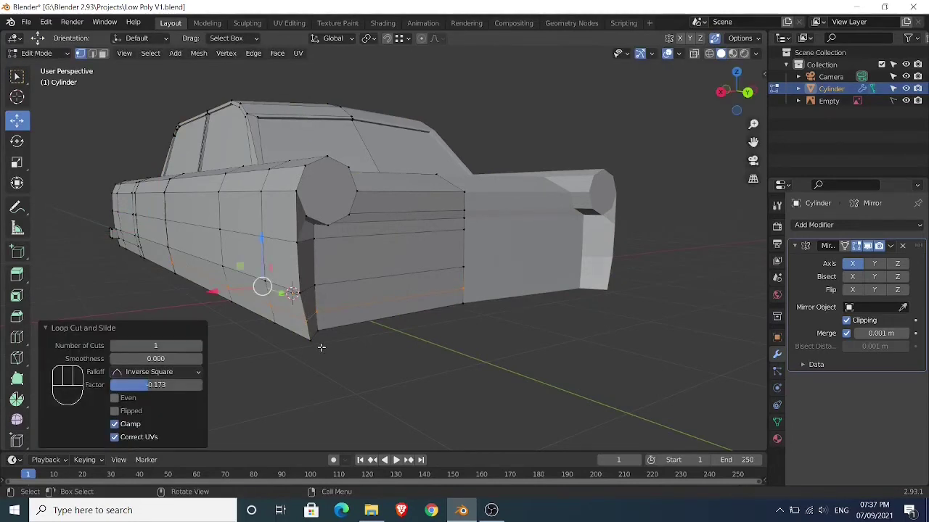
# - Select the strip faces across the rear panel and around the fender corner, and extrude them along their normals by 0.166 m
pyautogui.press('3')
pyautogui.click(336, 299)
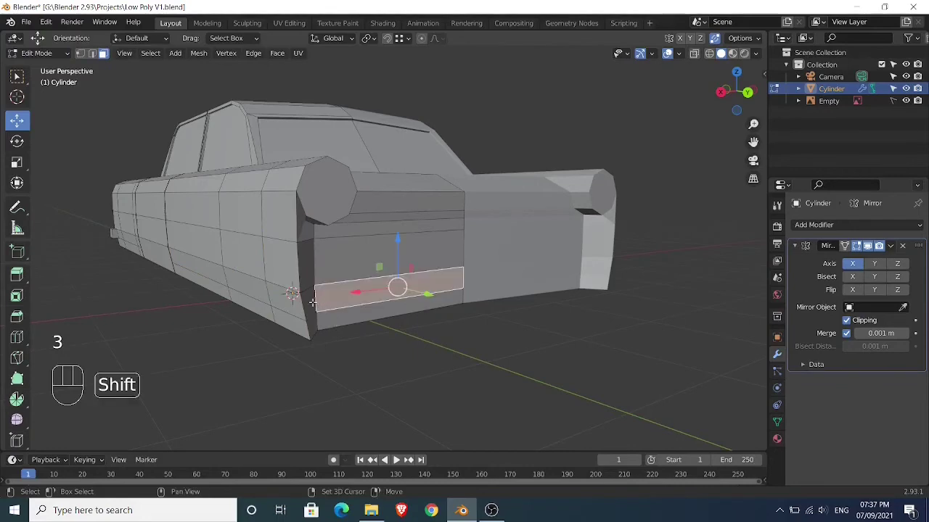
pyautogui.keyDown('shift'); pyautogui.click(310, 306); pyautogui.keyUp('shift')
pyautogui.keyDown('shift'); pyautogui.click(290, 307); pyautogui.keyUp('shift')
pyautogui.moveTo(290, 307); pyautogui.dragTo(350, 357, button='middle')
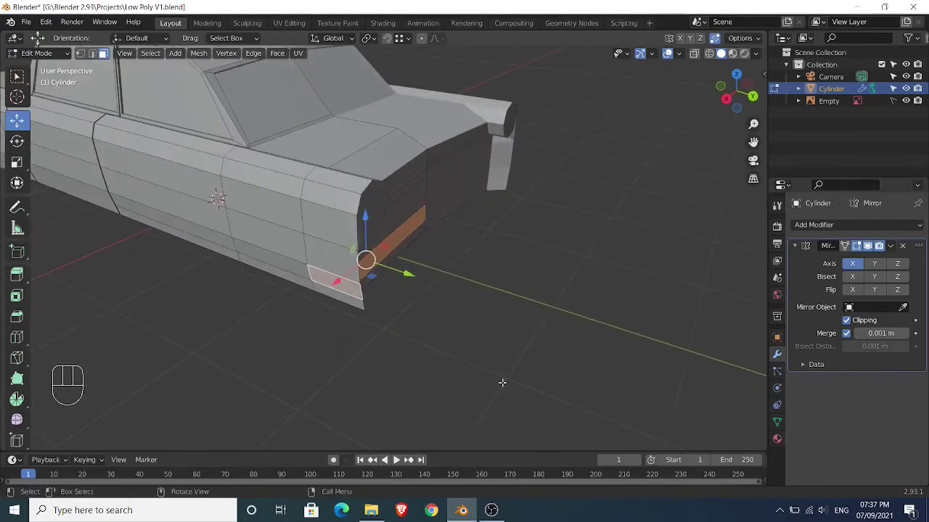
pyautogui.hotkey('alt', 'e')
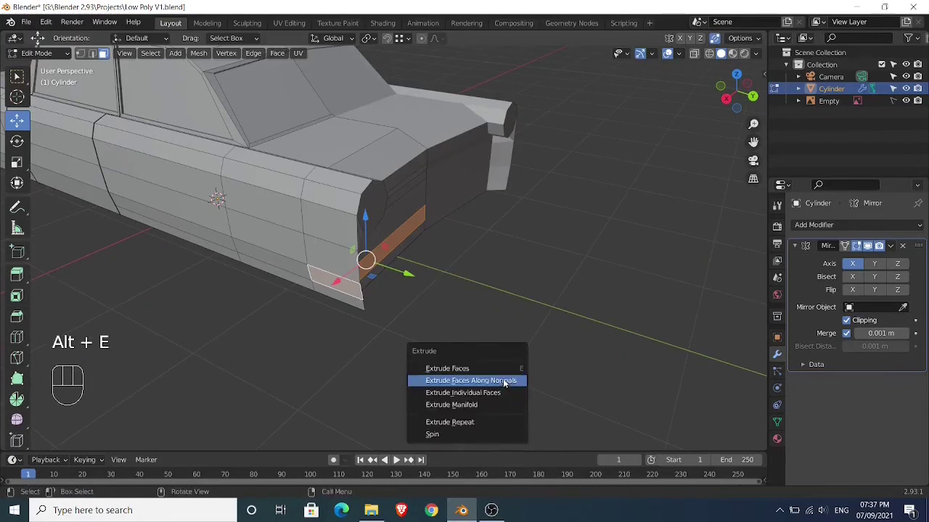
pyautogui.click(503, 380)
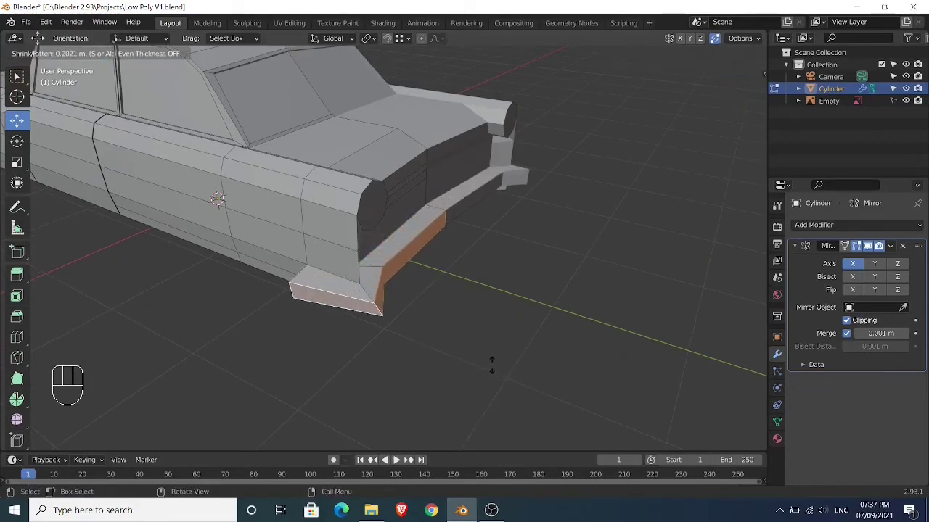
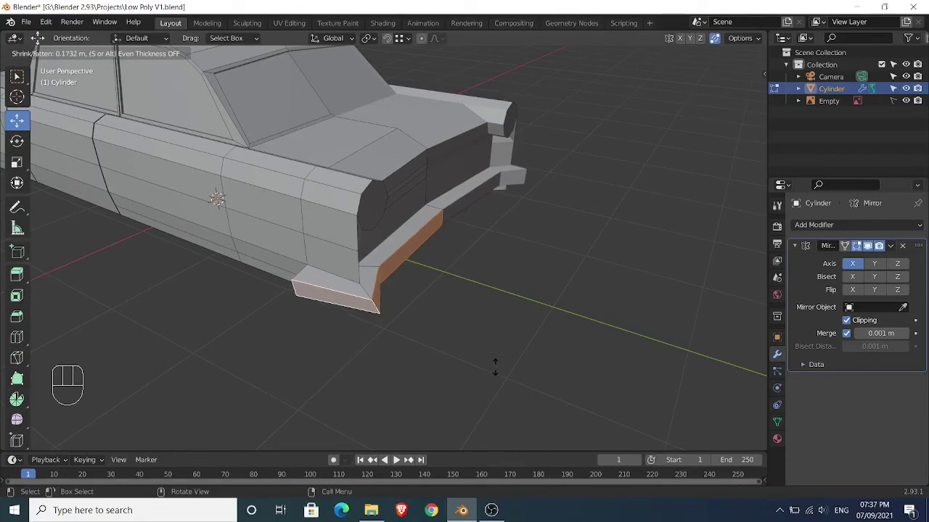
pyautogui.click(445, 365)
# - Raise the rear bumper's upper vertex at its fender-side end by 0.0346 m along Z, level with the body's edge line
pyautogui.moveTo(446, 365); pyautogui.dragTo(429, 356, button='middle')
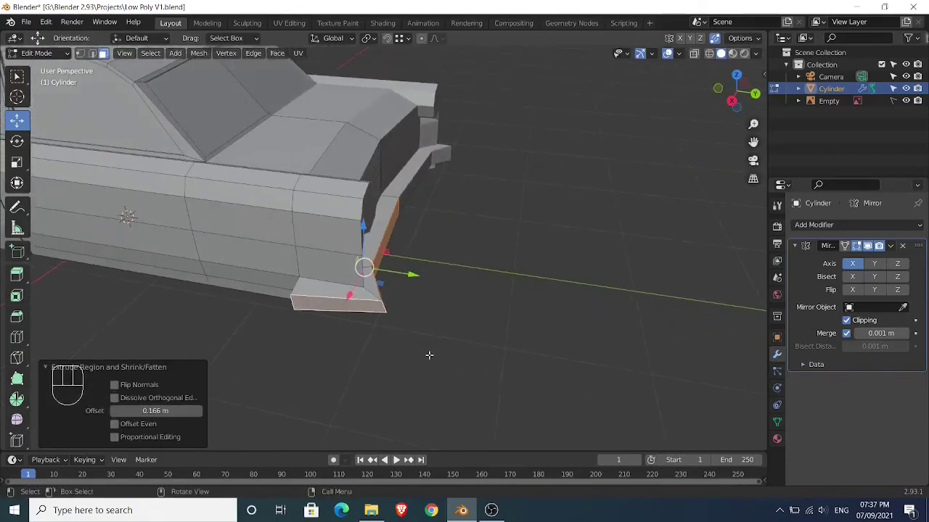
pyautogui.press('1')
pyautogui.press('KP_3')
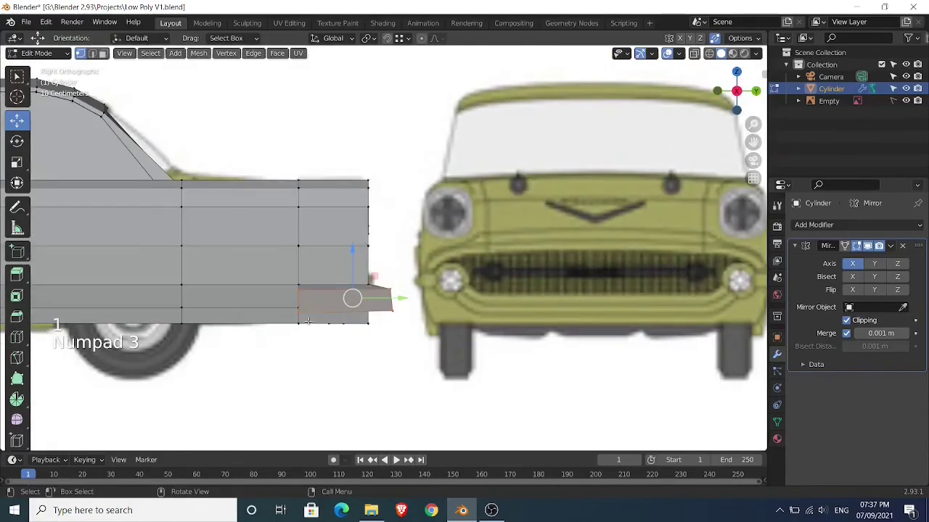
pyautogui.keyDown('shift'); pyautogui.moveTo(304, 319); pyautogui.dragTo(358, 214, button='middle'); pyautogui.keyUp('shift')
pyautogui.scroll(4, 363, 336)
pyautogui.scroll(3, 360, 335)
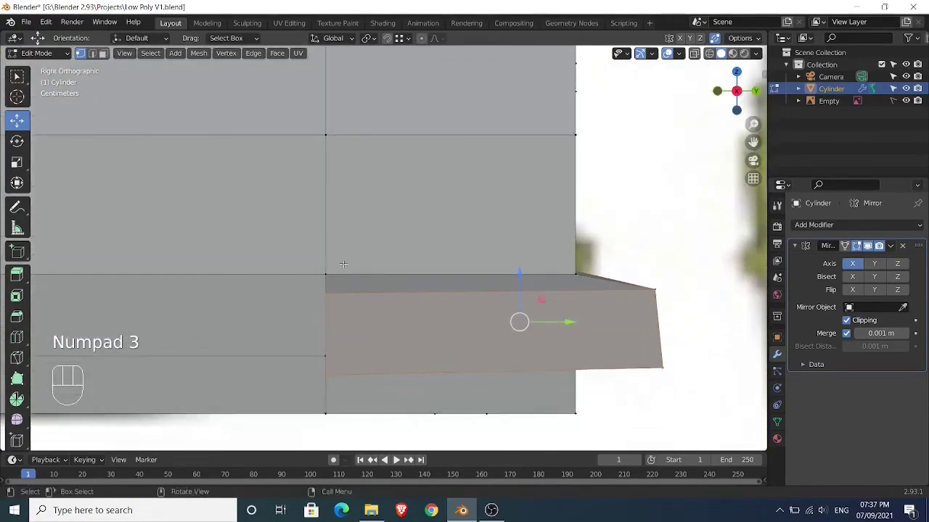
pyautogui.click(332, 299)
pyautogui.press('g')
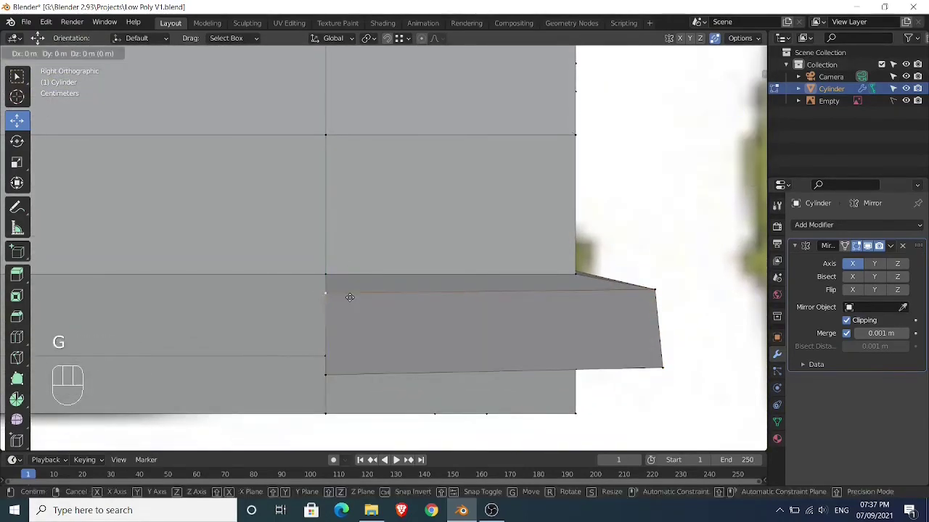
pyautogui.press('z')
pyautogui.click(328, 270)
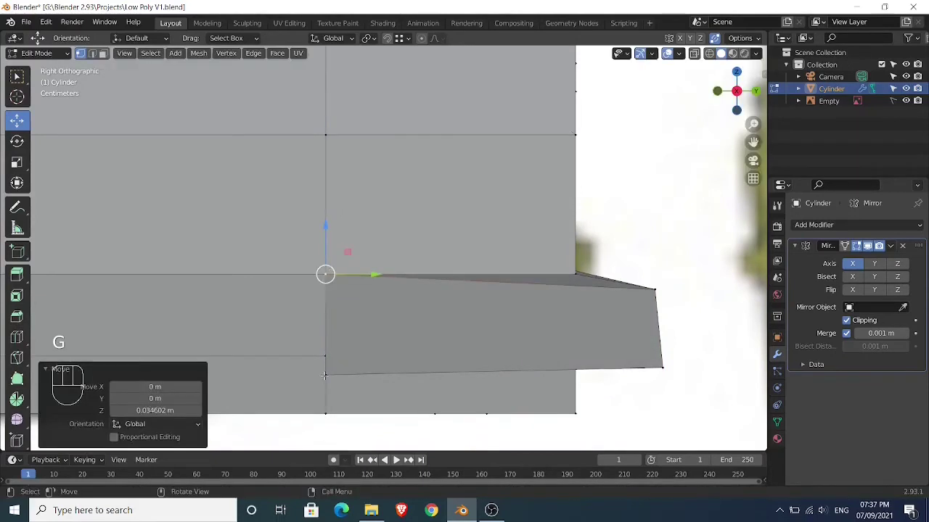
# - Raise the lower vertex at the rear bumper's fender-side end by 0.0346 m along Z to meet the lower body edge
pyautogui.click(324, 371)
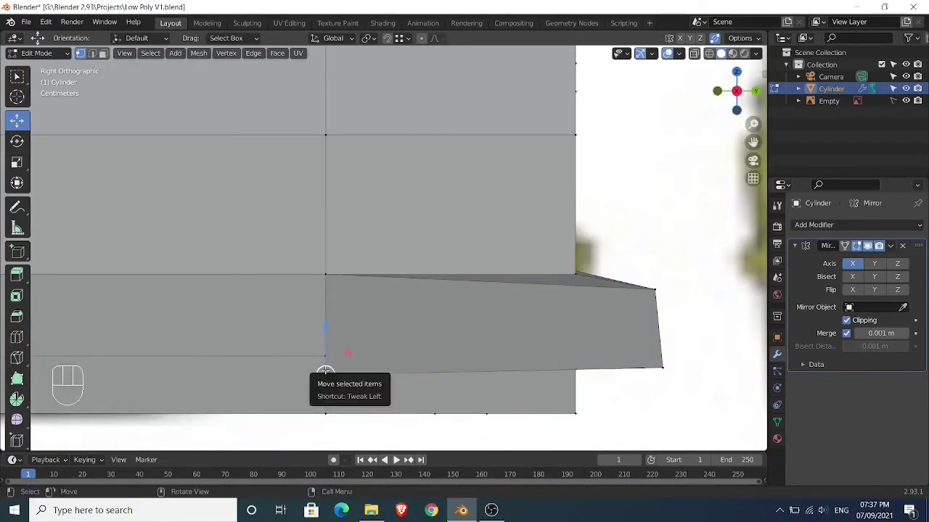
pyautogui.press('g')
pyautogui.press('z')
pyautogui.click(325, 356)
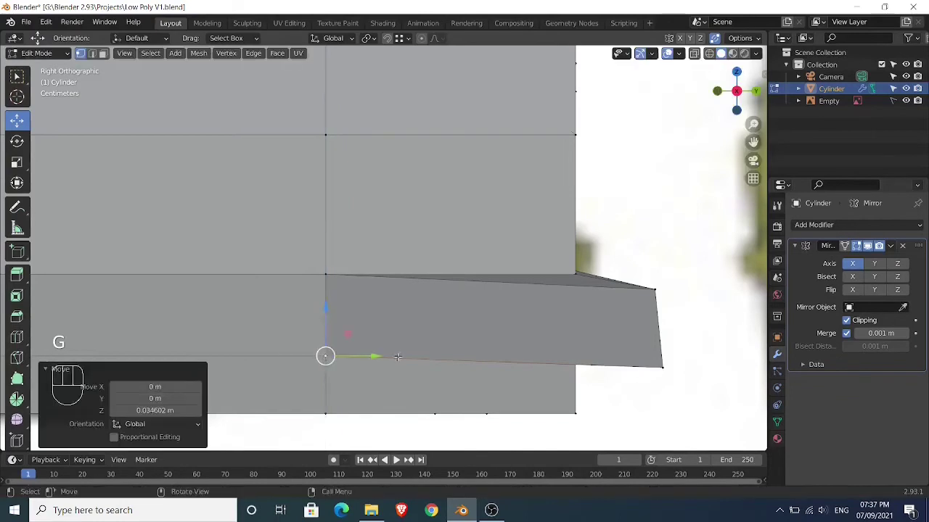
# - Raise the rear bumper's outer corner vertices along Z to match the body edges, the upper by about 0.0278 m and the lower by 0.0215 m
pyautogui.scroll(-1, 525, 365)
pyautogui.click(612, 292)
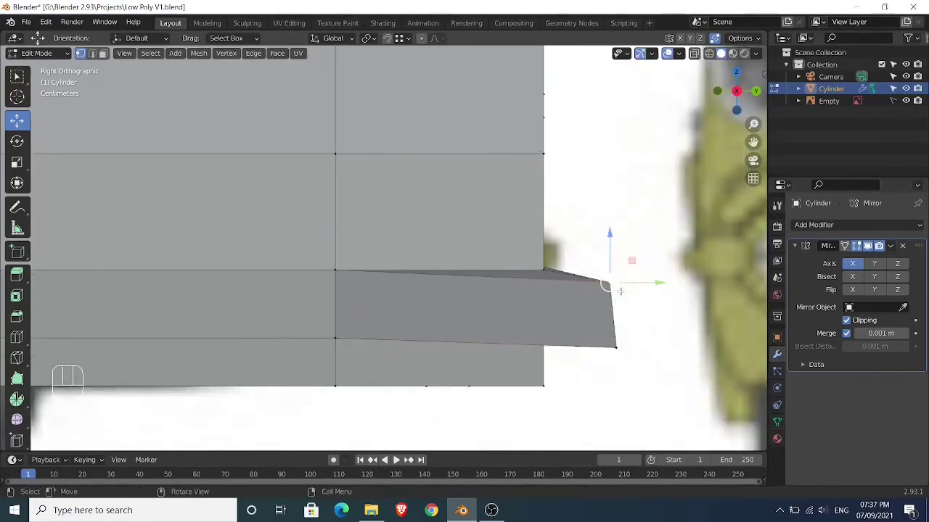
pyautogui.press('g')
pyautogui.press('z')
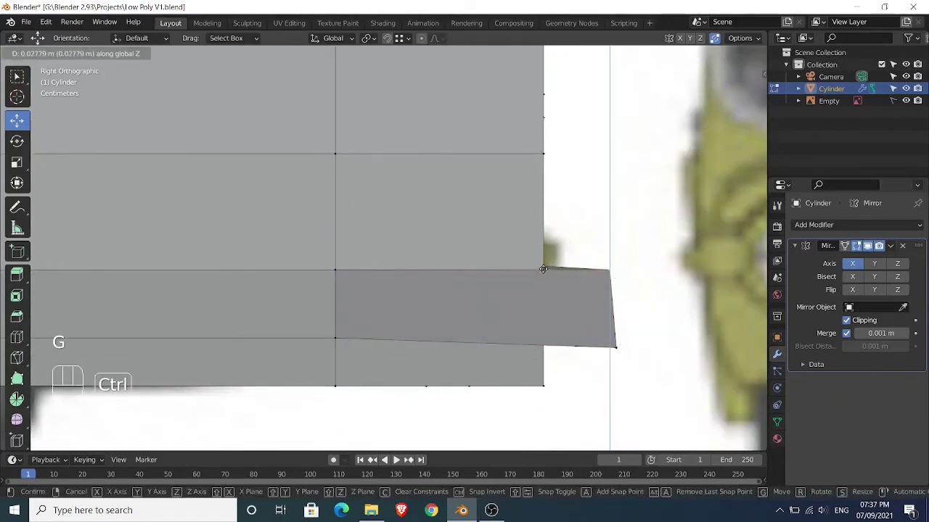
pyautogui.click(543, 269)
pyautogui.click(617, 348)
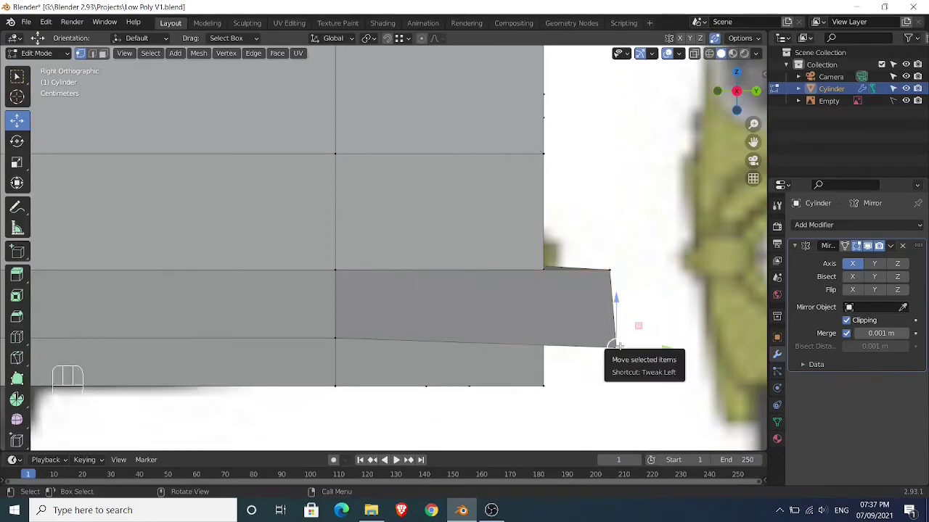
pyautogui.press('g')
pyautogui.press('z')
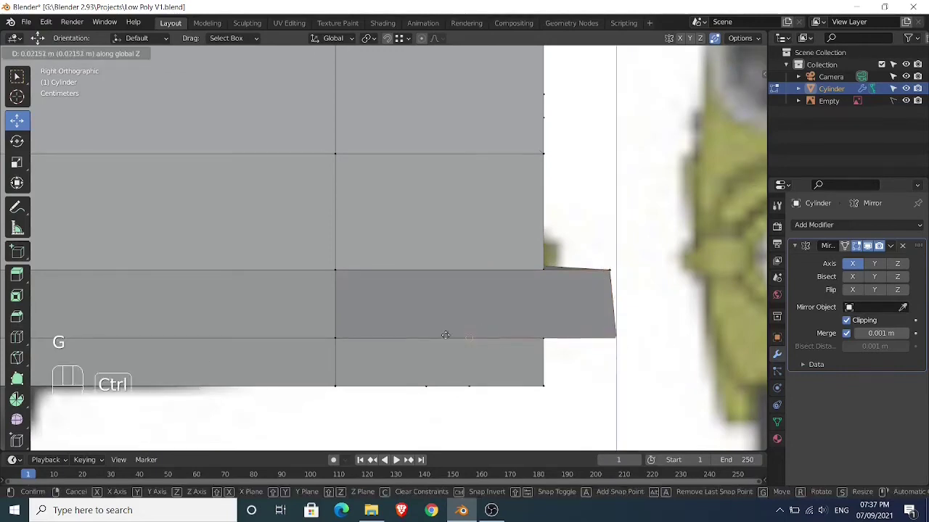
pyautogui.click(332, 337)
# - Move the rear bumper's lower outer corner vertex by -0.01432 m along Y, directly beneath the upper corner vertex
pyautogui.moveTo(559, 286); pyautogui.dragTo(536, 289, button='middle')
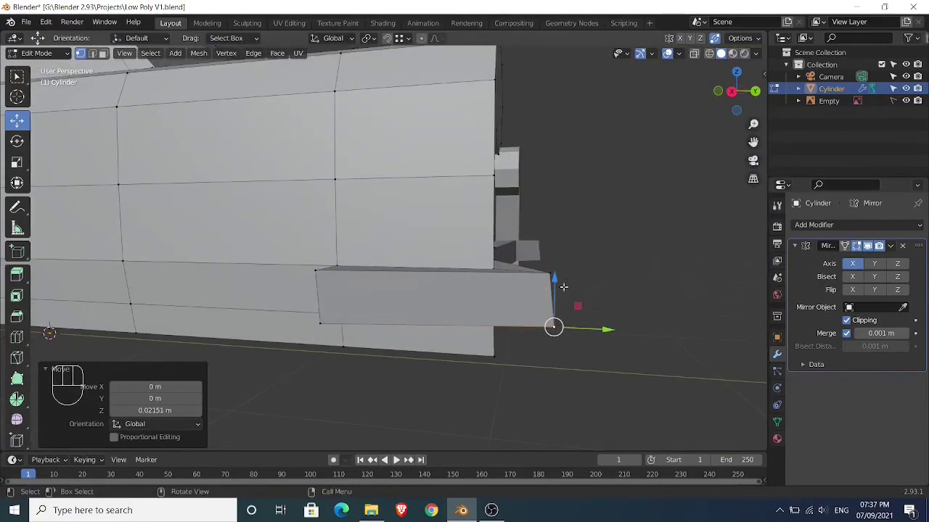
pyautogui.press('KP_3')
pyautogui.keyDown('shift'); pyautogui.moveTo(580, 298); pyautogui.dragTo(495, 288, button='middle'); pyautogui.keyUp('shift')
pyautogui.scroll(4, 496, 289)
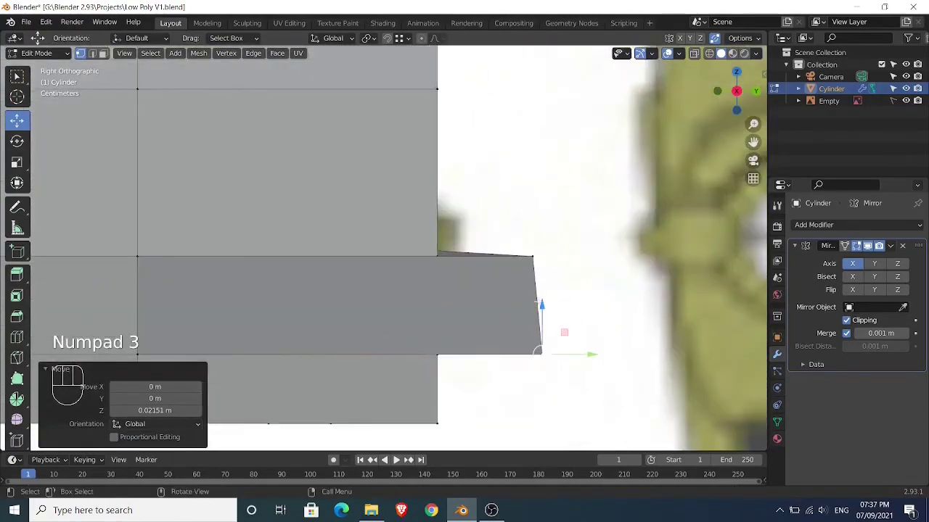
pyautogui.press('g')
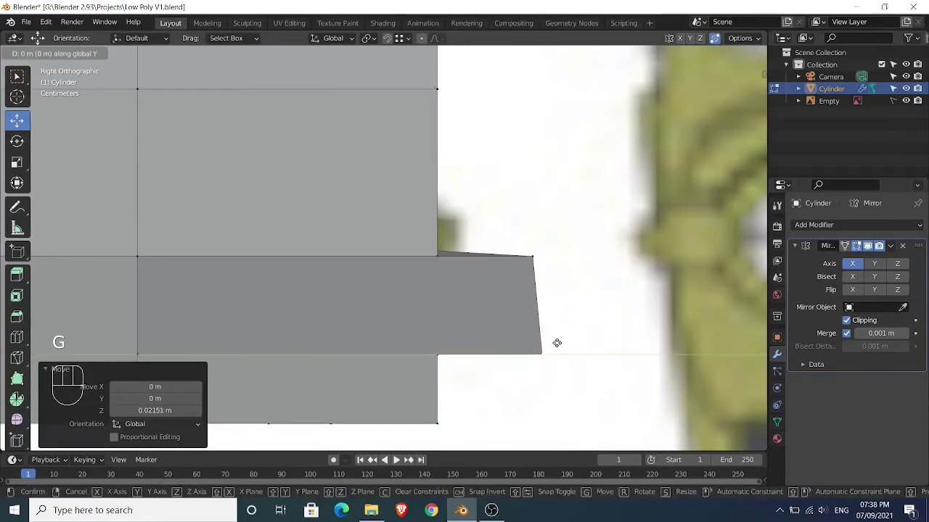
pyautogui.keyDown('ctrl'); pyautogui.click(556, 334); pyautogui.keyUp('ctrl')
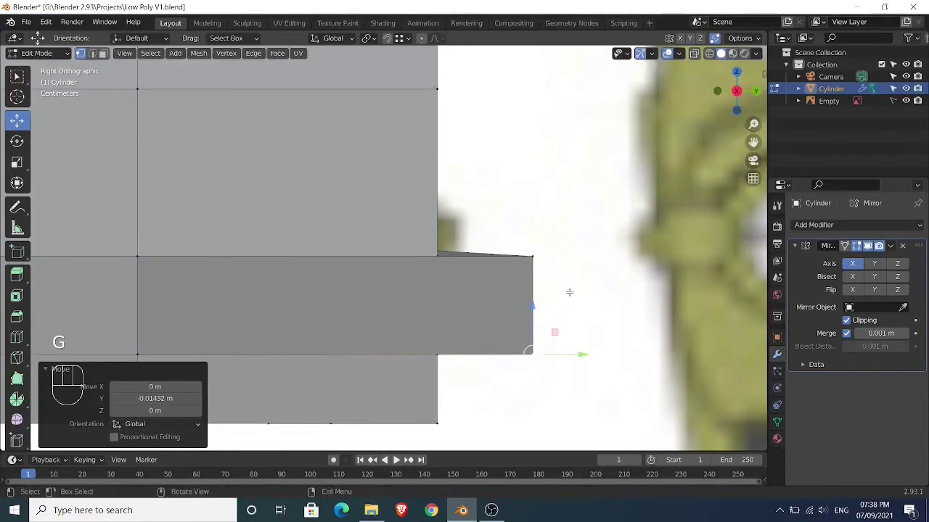
# - In the back view, shift the rear bumper's lower outer corner vertex outward along X until it sits beneath its upper vertex
pyautogui.moveTo(556, 333); pyautogui.dragTo(438, 344, button='middle')
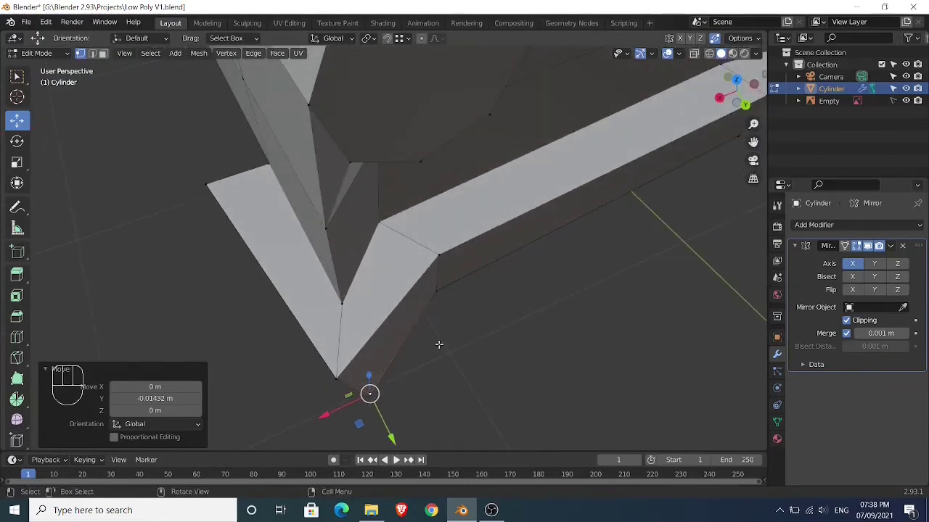
pyautogui.press('`')
pyautogui.click(498, 312)
pyautogui.scroll(3, 410, 296)
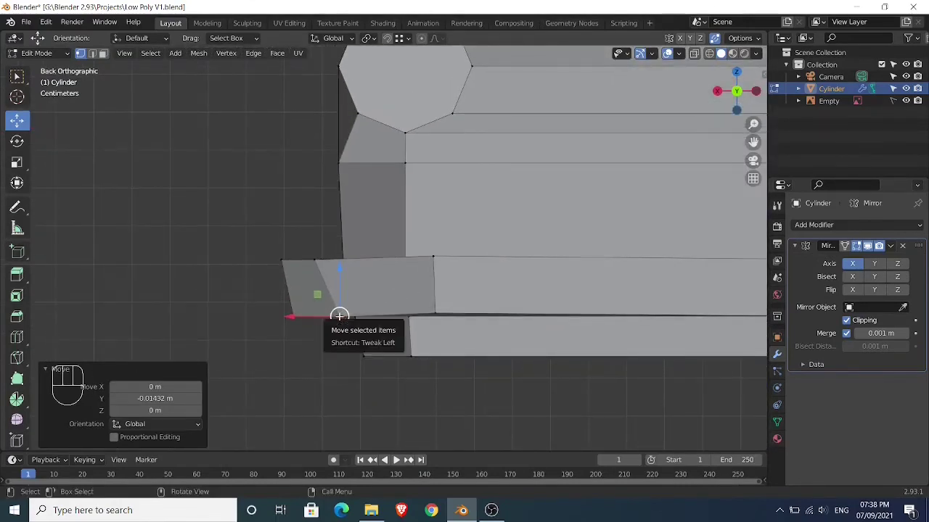
pyautogui.press('g')
pyautogui.press('x')
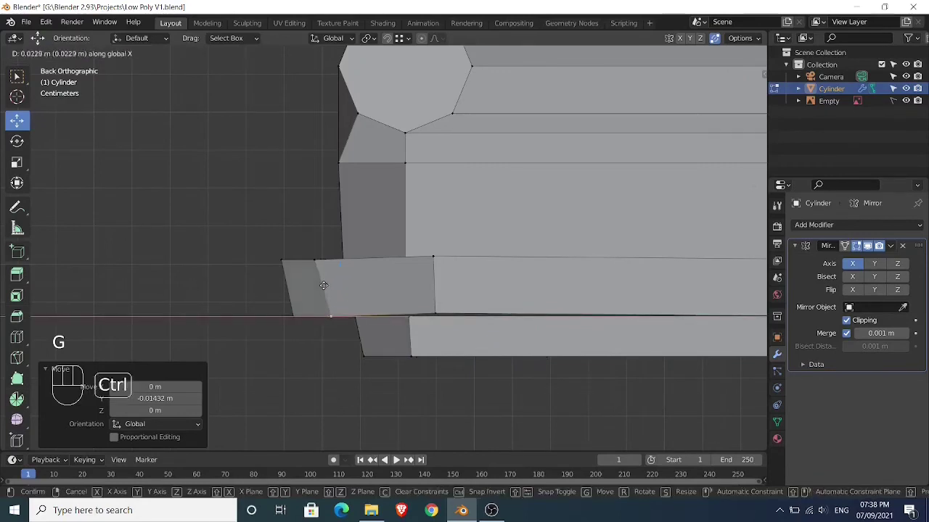
pyautogui.keyDown('ctrl'); pyautogui.click(298, 308); pyautogui.keyUp('ctrl')
# - Move the lower vertex of the bumper's fender-side end 0.0318 m along X, directly beneath the upper end vertex
pyautogui.click(295, 314)
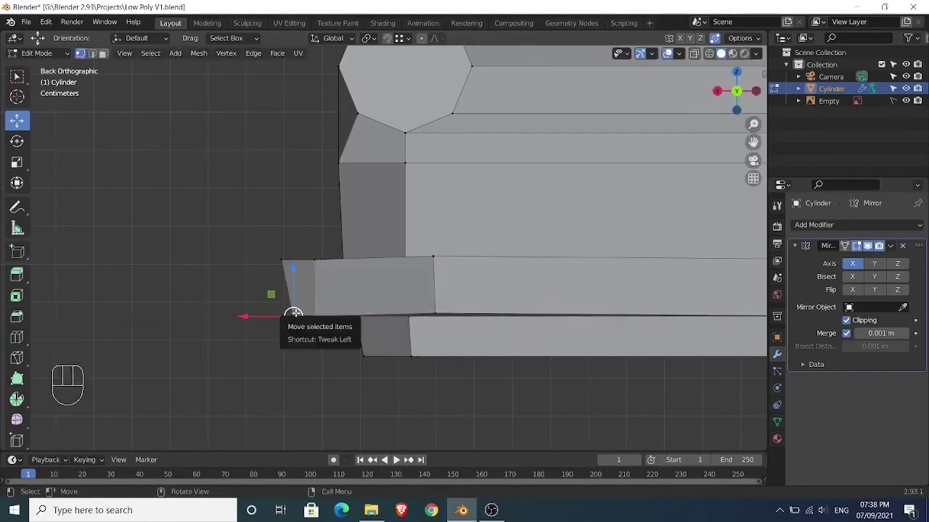
pyautogui.press('g')
pyautogui.press('x')
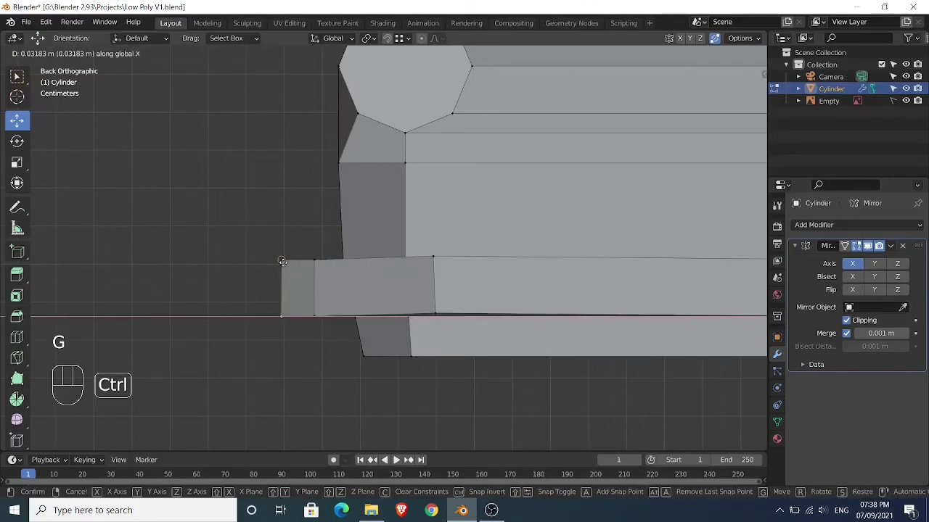
pyautogui.keyDown('ctrl'); pyautogui.click(283, 316); pyautogui.keyUp('ctrl')
# - Lower the bottom vertex at the rear bumper's inner bend by about 0.0088 m along Z, level with the bumper's bottom edge
pyautogui.scroll(-1, 413, 296)
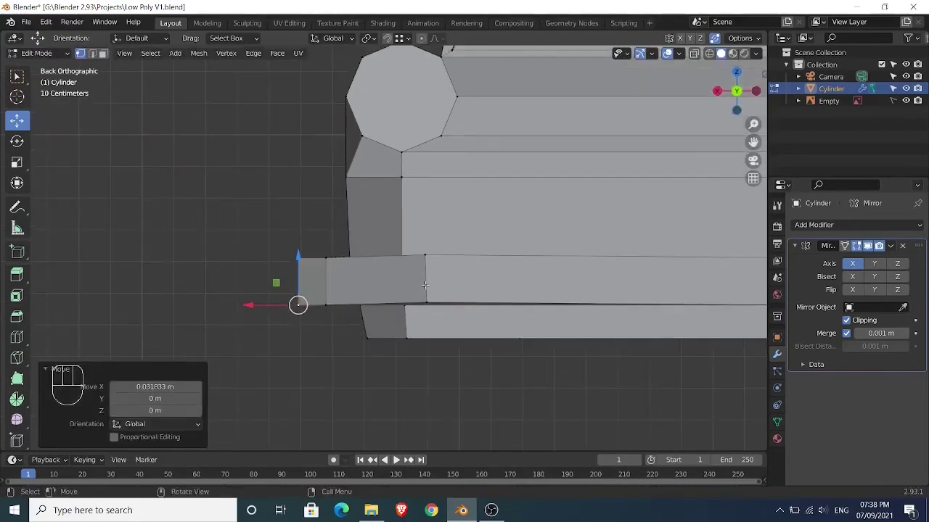
pyautogui.click(428, 302)
pyautogui.scroll(1, 428, 302)
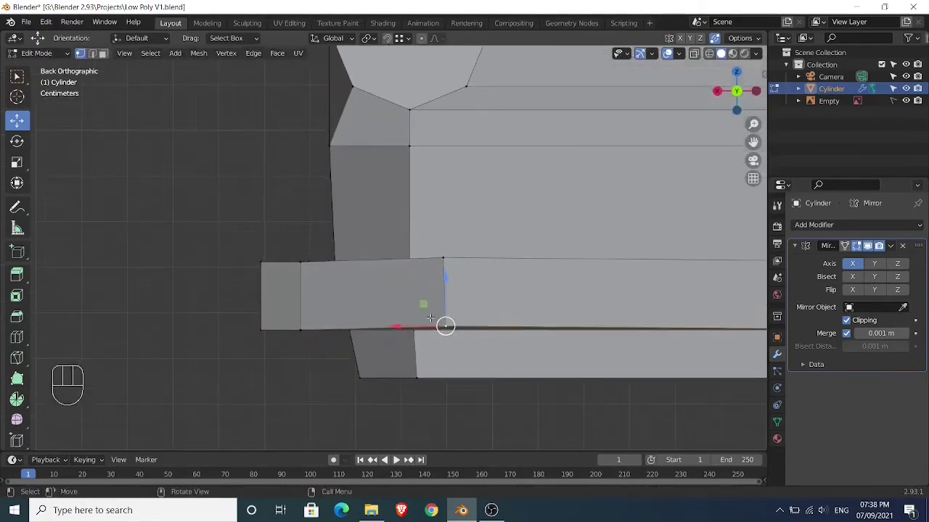
pyautogui.press('g')
pyautogui.press('z')
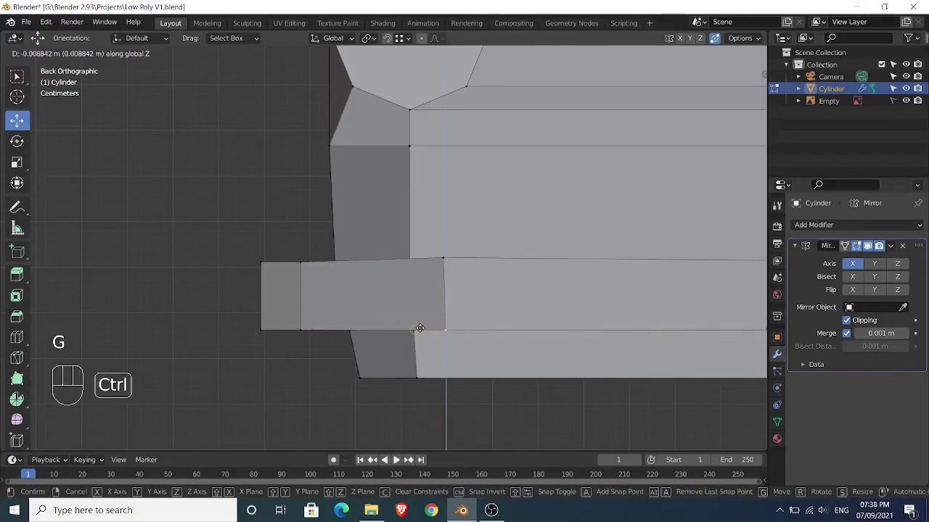
pyautogui.click(411, 333)
# - Lower the top vertex at the rear bumper's inner bend along Z and snap it level with the rear panel's lower edge
pyautogui.click(444, 259)
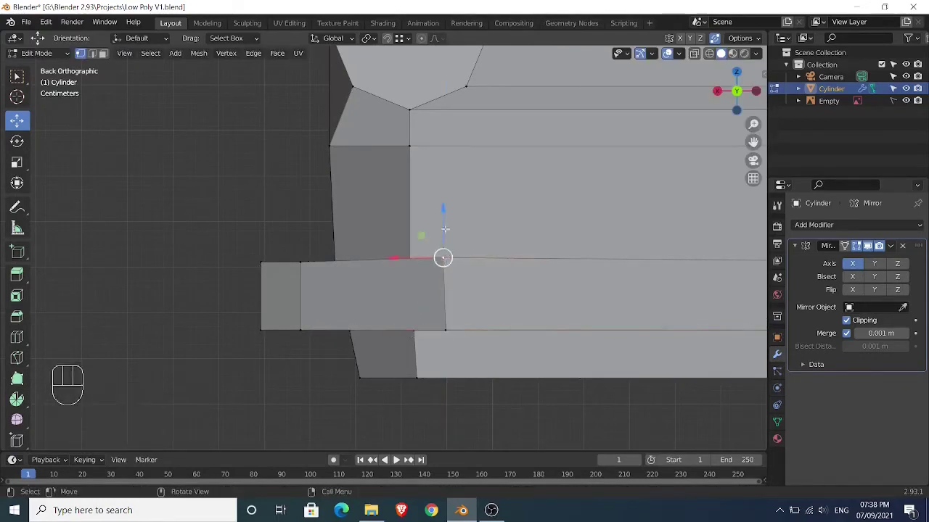
pyautogui.press('g')
pyautogui.press('z')
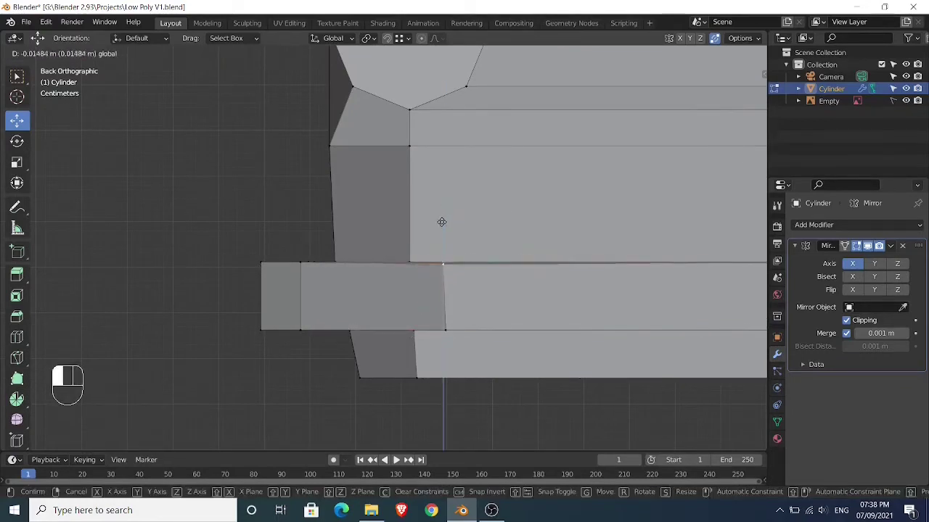
pyautogui.click(442, 266)
pyautogui.press('g')
pyautogui.press('z')
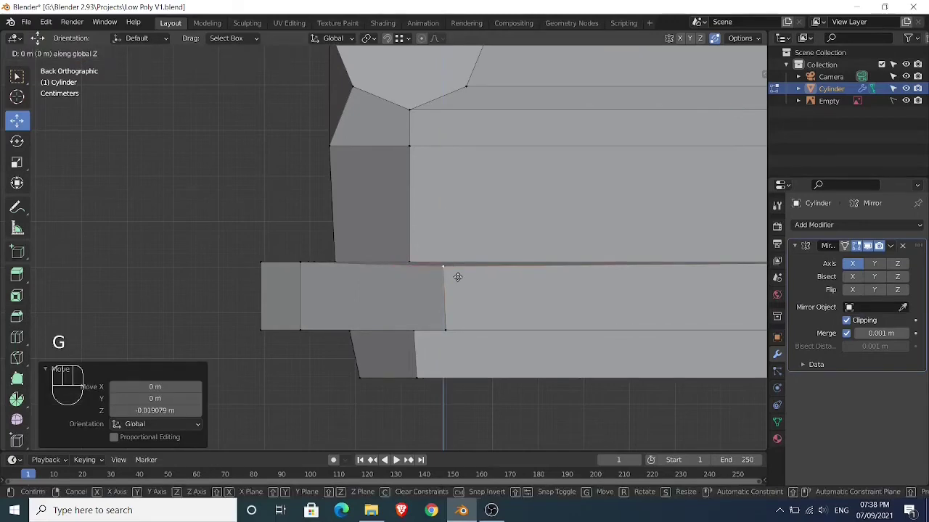
pyautogui.keyDown('ctrl'); pyautogui.click(415, 261); pyautogui.keyUp('ctrl')
# - Examine the aligned rear bumper from several angles, in Object Mode as well, and look over the car toward its front
pyautogui.moveTo(414, 261); pyautogui.dragTo(491, 344, button='middle')
pyautogui.moveTo(223, 236); pyautogui.dragTo(216, 280)
pyautogui.moveTo(419, 379); pyautogui.dragTo(377, 372)
pyautogui.moveTo(412, 234); pyautogui.dragTo(464, 287)
pyautogui.scroll(-2, 460, 296)
pyautogui.keyDown('shift'); pyautogui.moveTo(544, 270); pyautogui.dragTo(466, 296, button='middle'); pyautogui.keyUp('shift')
pyautogui.scroll(-2, 458, 197)
pyautogui.press('Tab')
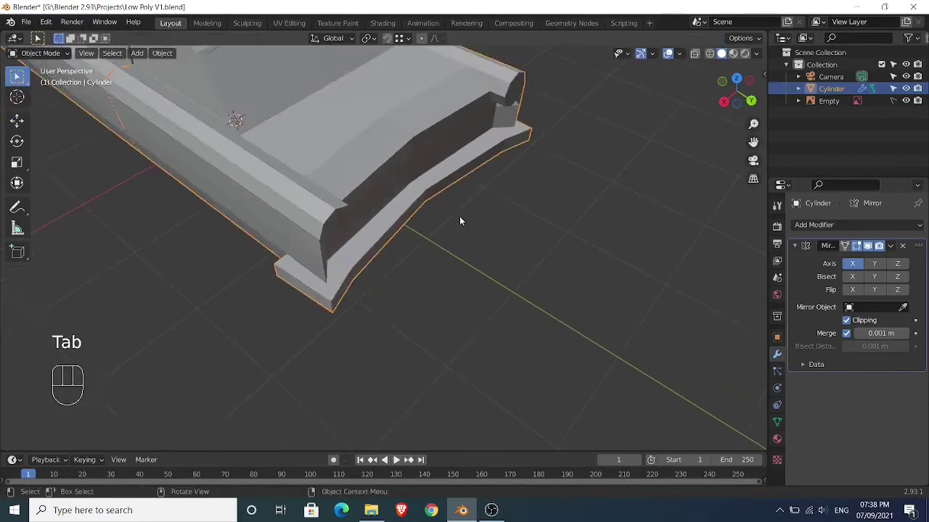
pyautogui.moveTo(459, 222); pyautogui.dragTo(376, 303, button='middle')
# - Select the octagonal headlight face in Edit Mode and inset it by 0.0087 m
pyautogui.press('Tab')
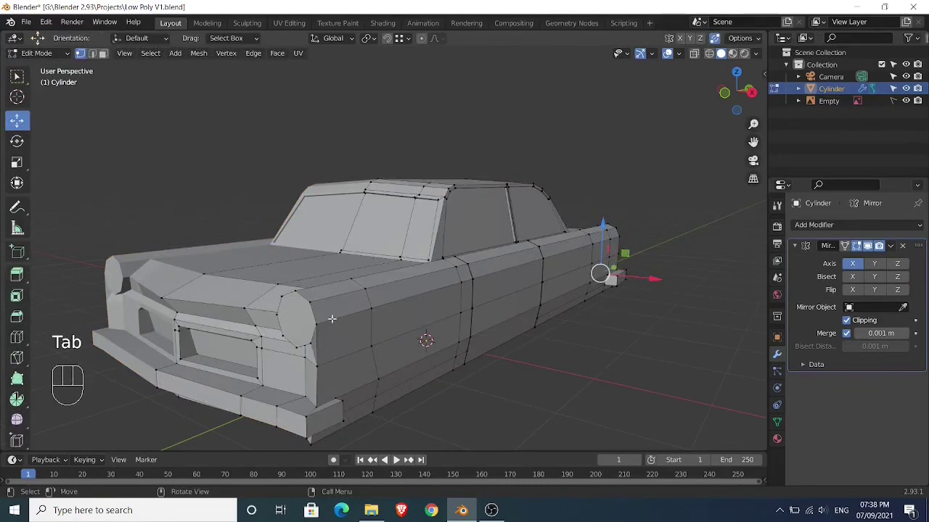
pyautogui.press('3')
pyautogui.click(306, 319)
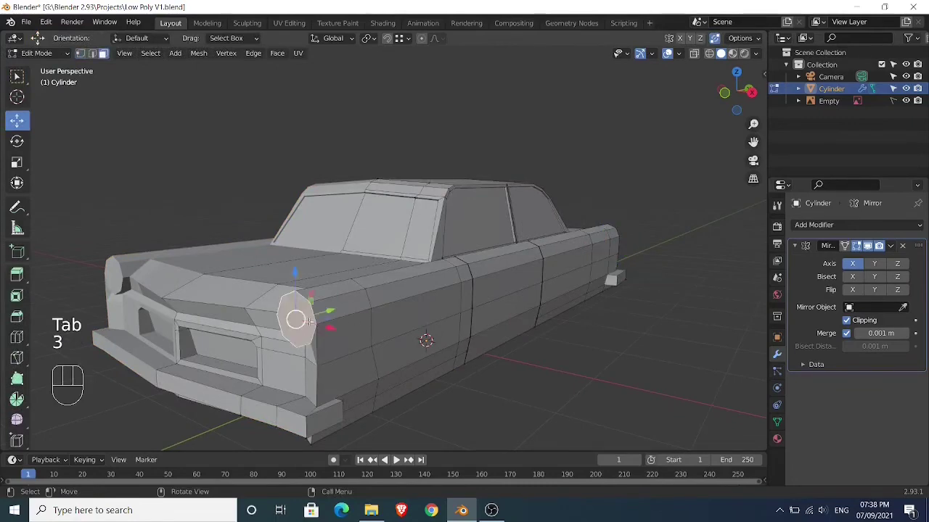
pyautogui.keyDown('shift'); pyautogui.moveTo(320, 323); pyautogui.dragTo(381, 314, button='middle'); pyautogui.keyUp('shift')
pyautogui.scroll(2, 406, 330)
pyautogui.scroll(1, 401, 322)
pyautogui.keyDown('shift'); pyautogui.moveTo(433, 345); pyautogui.dragTo(578, 343, button='middle'); pyautogui.keyUp('shift')
pyautogui.press('i')
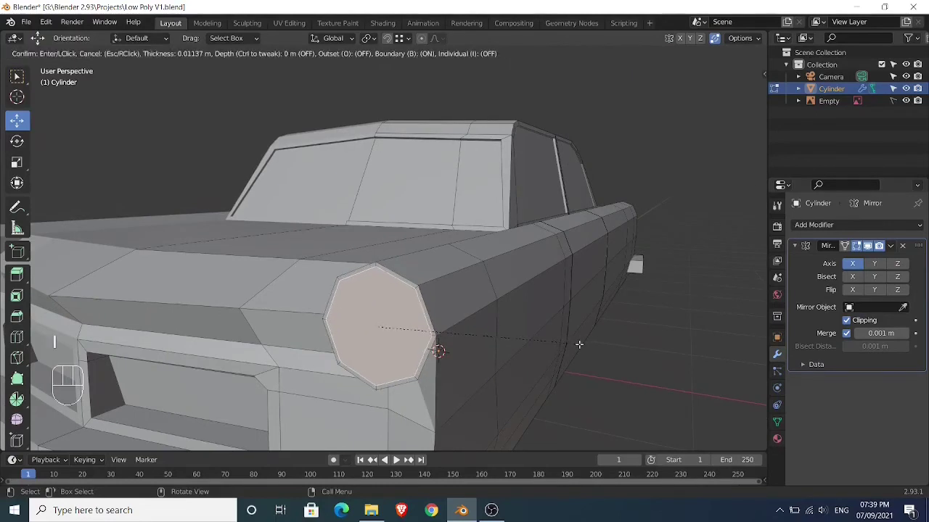
pyautogui.click(579, 344)
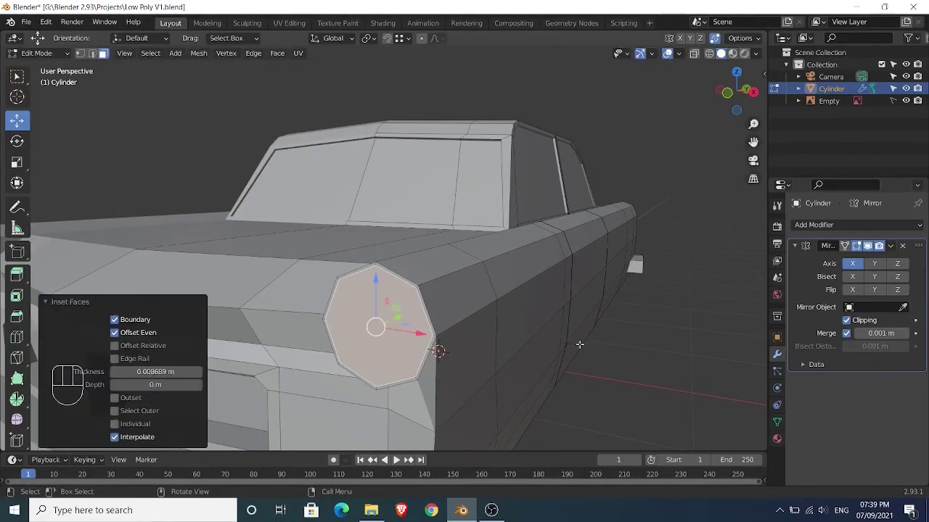
# - Move the inset headlight face forward by -0.0121 m along Y
pyautogui.moveTo(576, 342); pyautogui.dragTo(334, 327, button='middle')
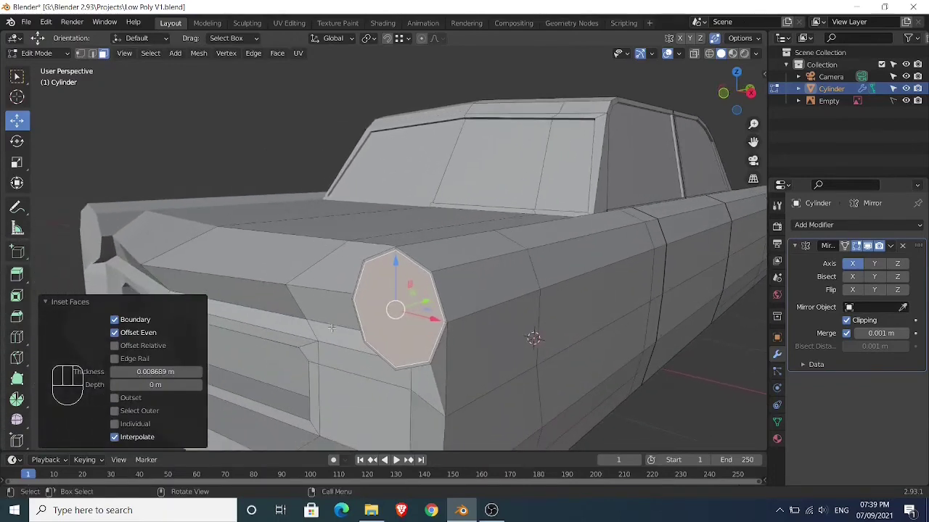
pyautogui.scroll(2, 335, 327)
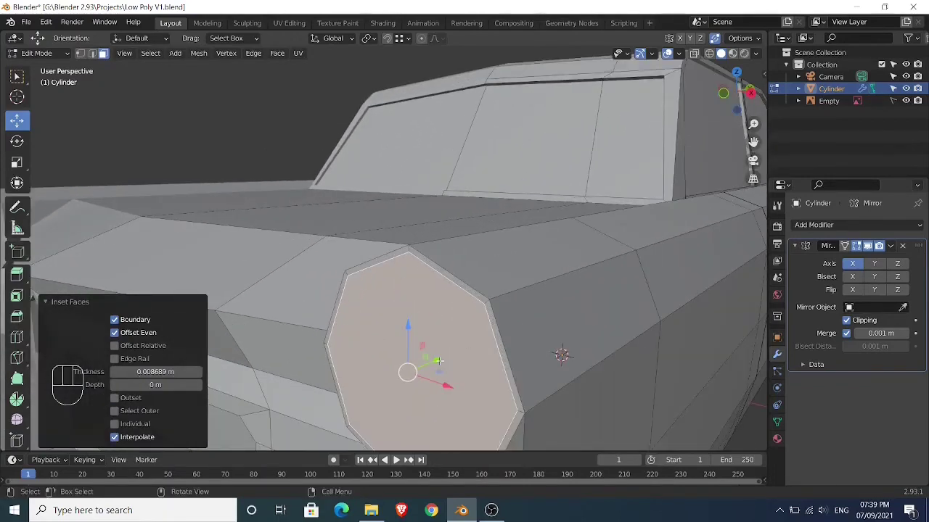
pyautogui.moveTo(439, 362); pyautogui.dragTo(431, 365)
pyautogui.moveTo(431, 365); pyautogui.dragTo(498, 346, button='middle')
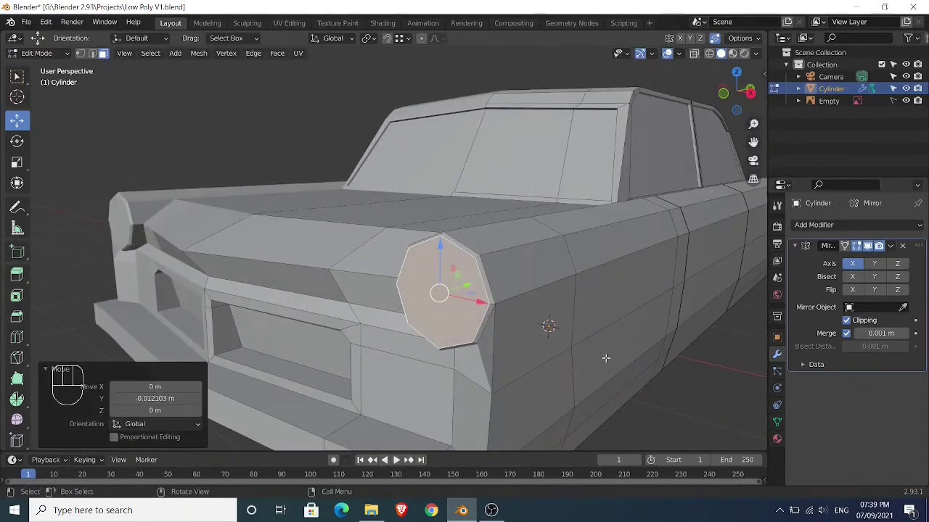
# - Inset the headlight face by about 0.0068 m and move it back 0.0145 m along Y
pyautogui.press('i')
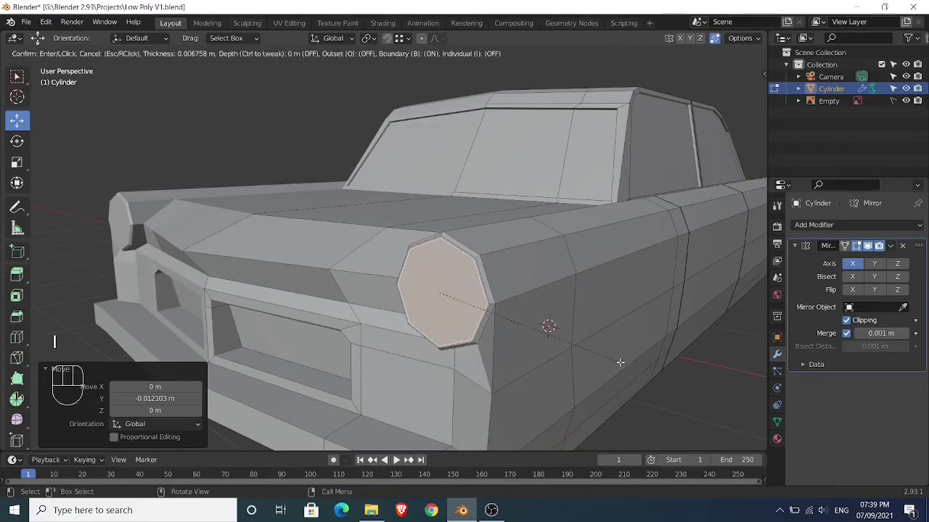
pyautogui.click(620, 362)
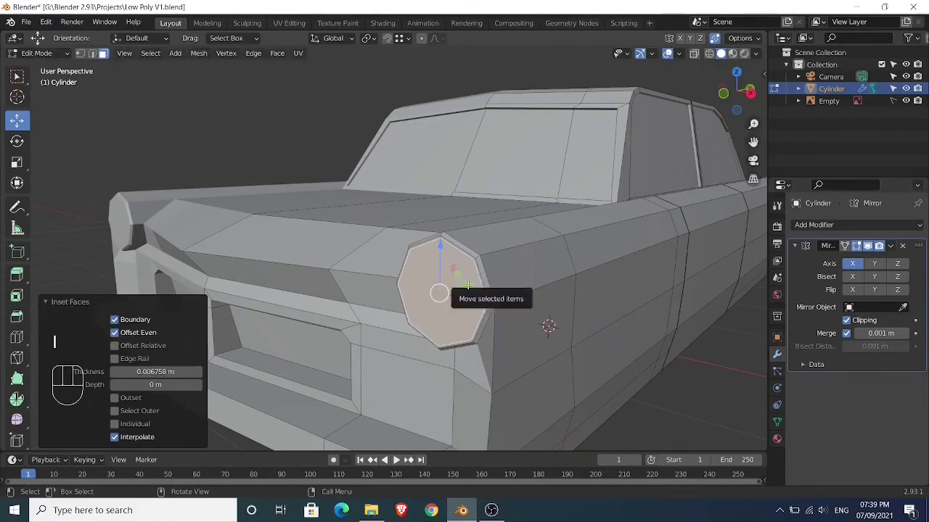
pyautogui.moveTo(467, 286); pyautogui.dragTo(473, 285)
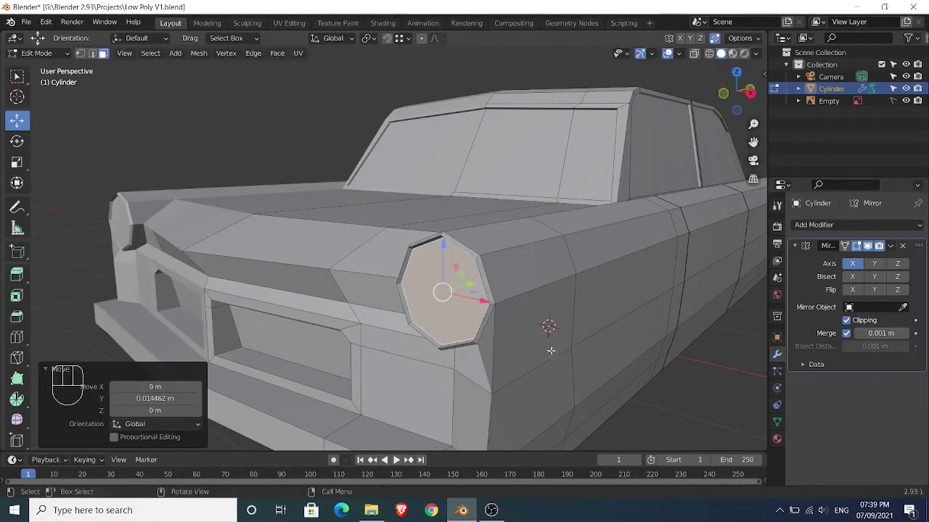
# - Inset the recessed headlight face by 0.0111 m and extrude it forward by -0.0347 m along Y
pyautogui.press('i')
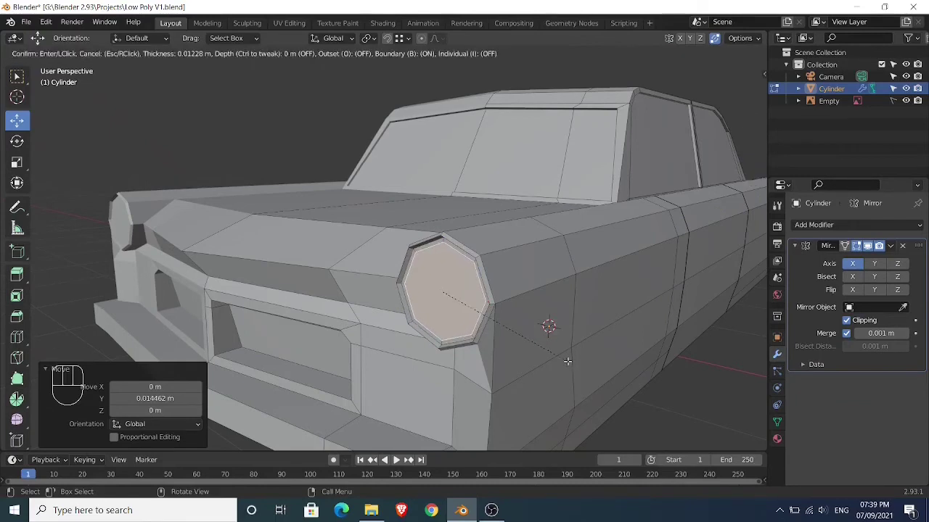
pyautogui.click(568, 361)
pyautogui.press('e')
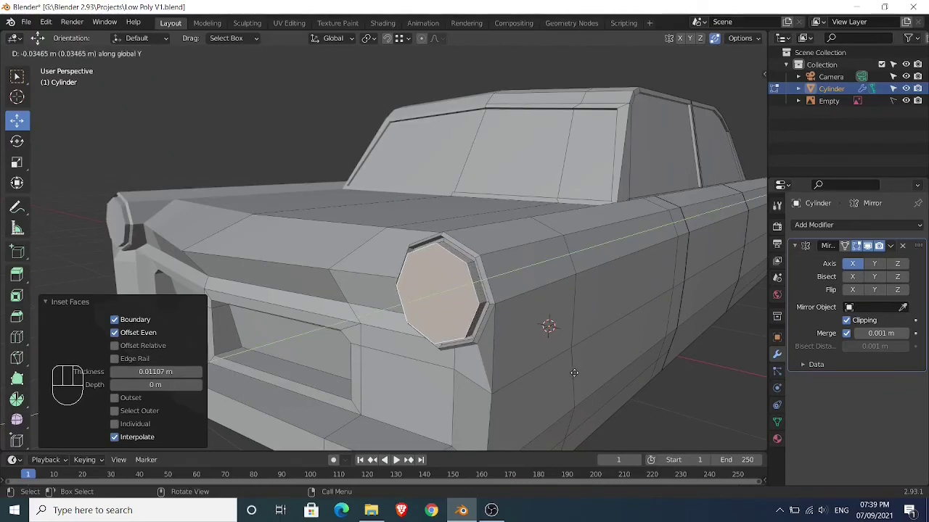
pyautogui.click(573, 373)
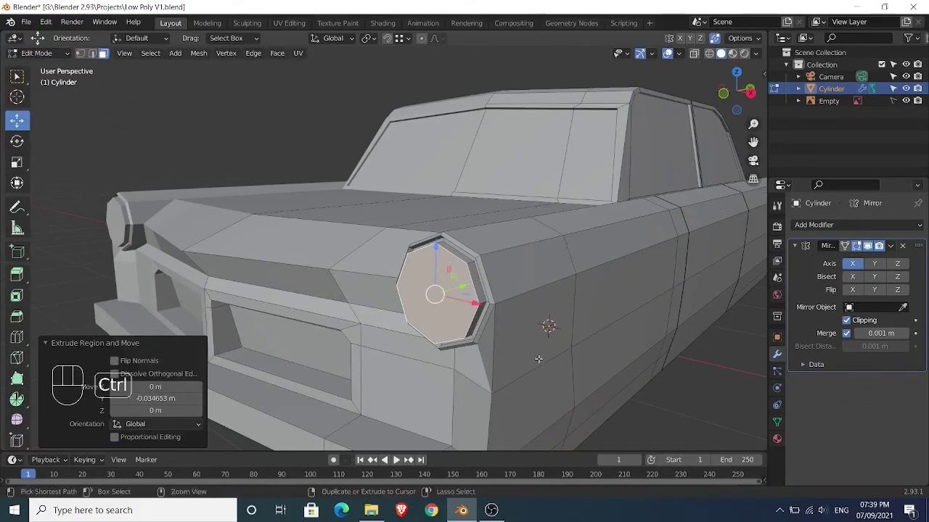
# - Bevel the extruded headlight face's rim with 3 segments and a width of about 0.023 m, and check its shape
pyautogui.hotkey('ctrl', 'b')
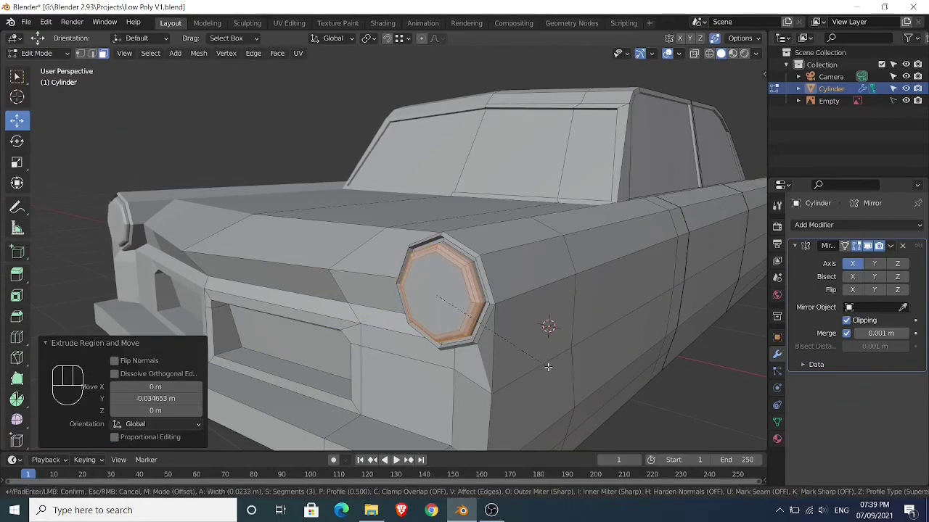
pyautogui.click(548, 367)
pyautogui.press('Tab')
pyautogui.moveTo(549, 365); pyautogui.dragTo(516, 373, button='middle')
pyautogui.press('Tab')
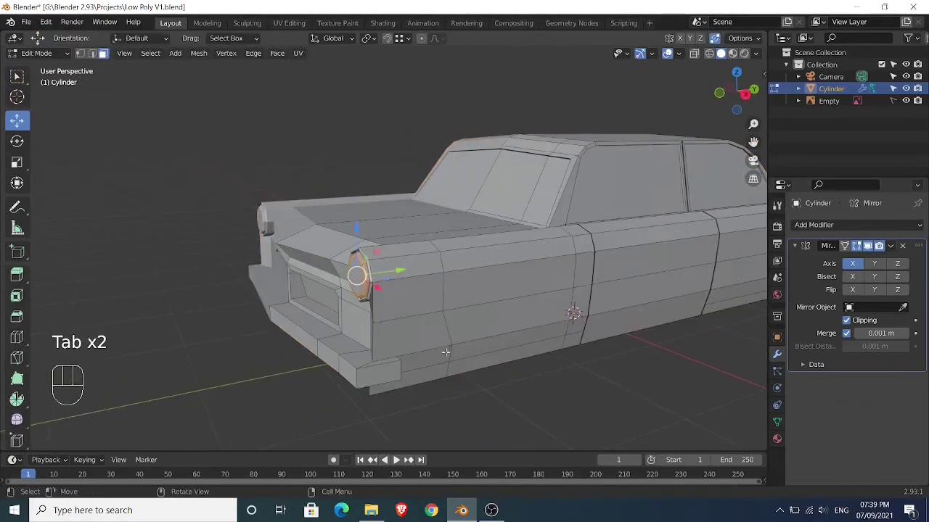
pyautogui.moveTo(446, 353); pyautogui.dragTo(463, 331, button='middle')
pyautogui.scroll(2, 487, 350)
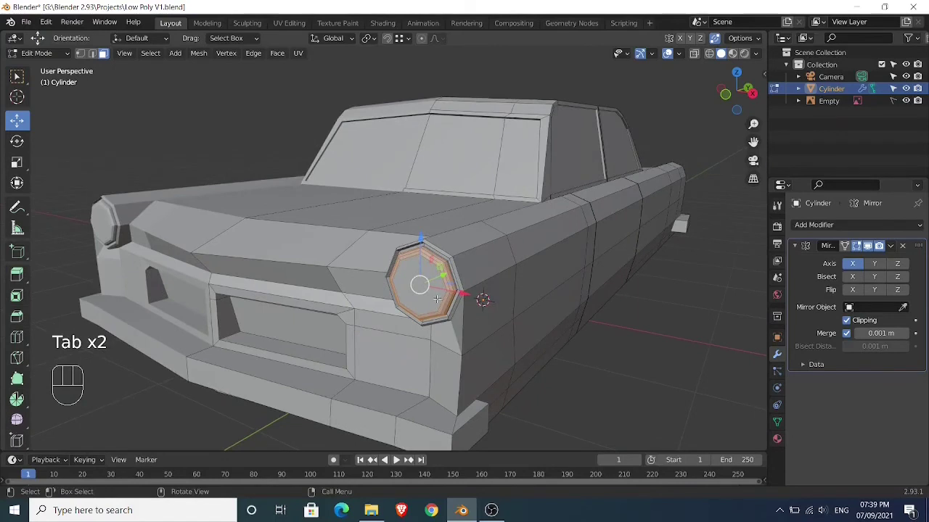
# - Inset the headlight's central face by 0.0982 m and move the small inner face forward by -0.0263 m along Y
pyautogui.press('3')
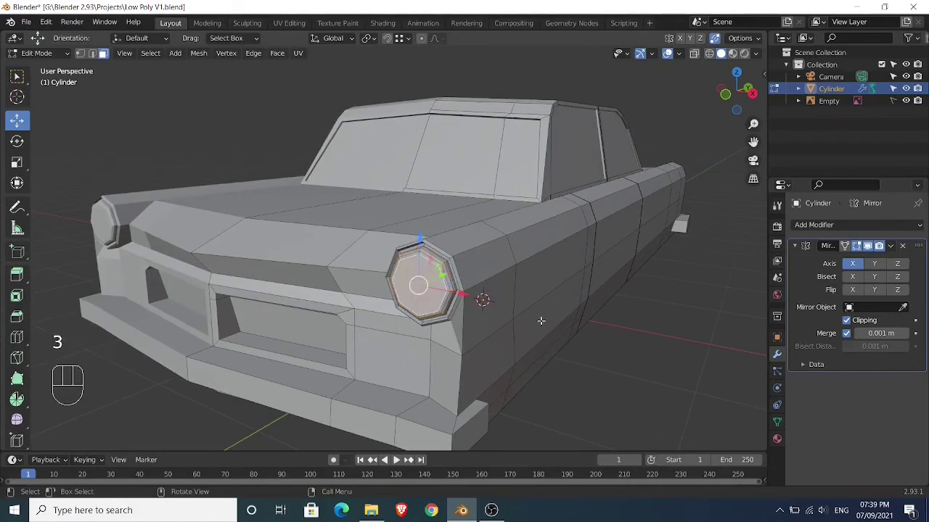
pyautogui.press('i')
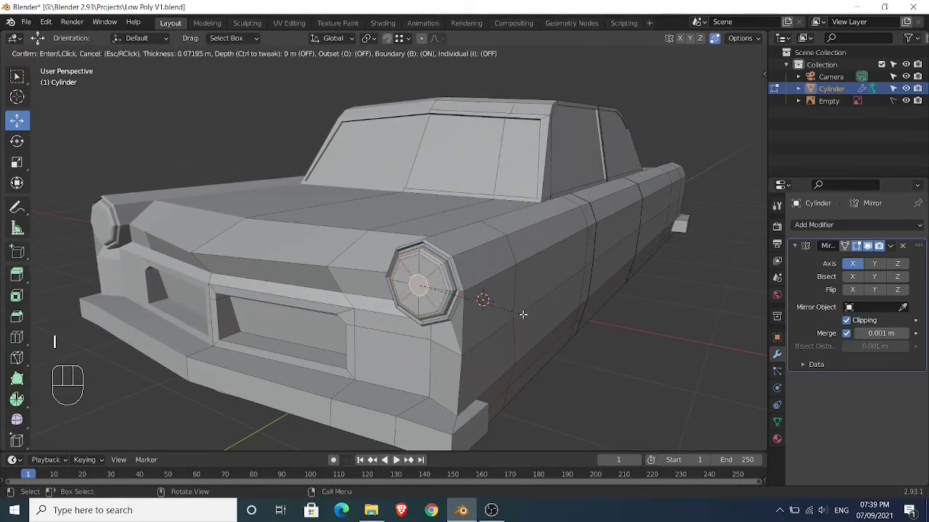
pyautogui.click(516, 313)
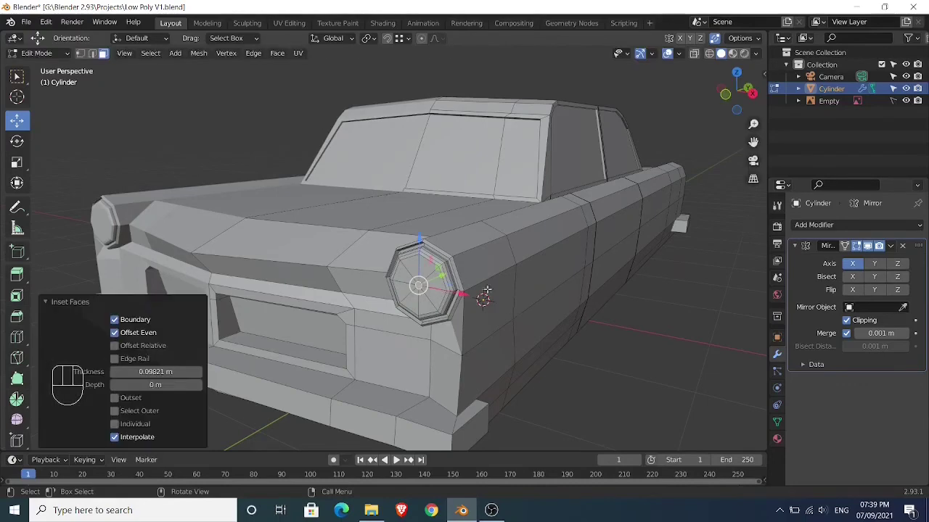
pyautogui.moveTo(444, 276)
pyautogui.mouseDown(button='middle')
pyautogui.moveTo(395, 283)
pyautogui.moveTo(445, 294)
pyautogui.mouseUp(button='middle')
pyautogui.moveTo(434, 285); pyautogui.dragTo(425, 285)
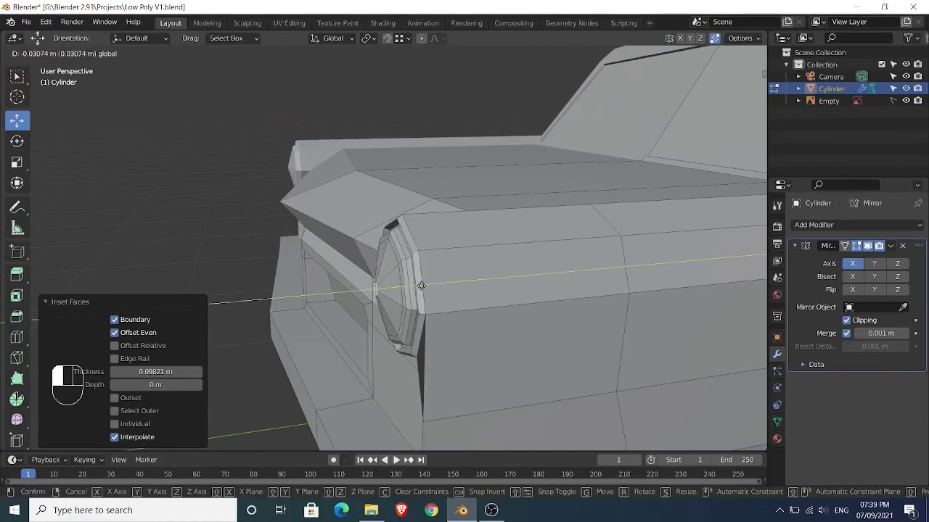
pyautogui.moveTo(424, 284); pyautogui.dragTo(424, 286)
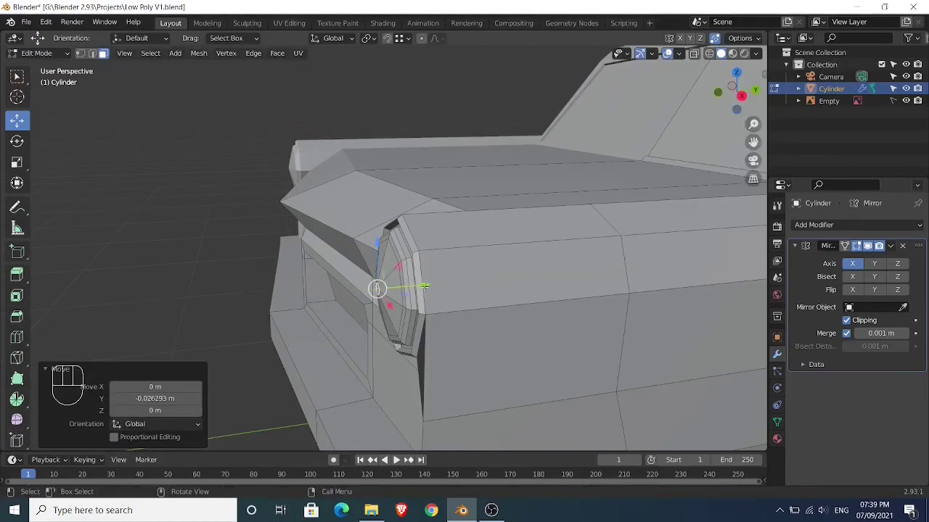
# - Select the octagonal end face at the car's rear corner in Edit Mode and scale it to 0.723
pyautogui.moveTo(423, 286); pyautogui.dragTo(375, 244, button='middle')
pyautogui.press('Tab')
pyautogui.scroll(-2, 456, 310)
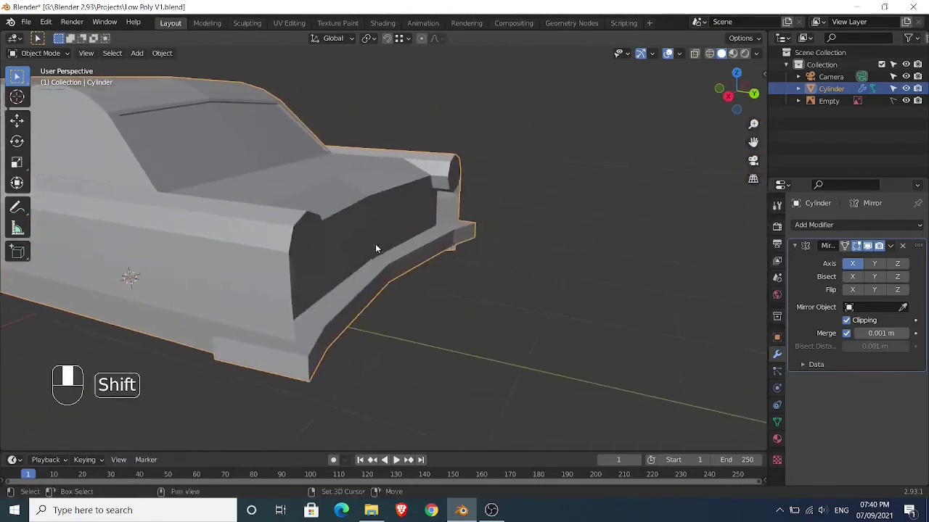
pyautogui.moveTo(440, 255); pyautogui.dragTo(519, 301, button='middle')
pyautogui.scroll(2, 518, 299)
pyautogui.moveTo(386, 277); pyautogui.dragTo(395, 292, button='middle')
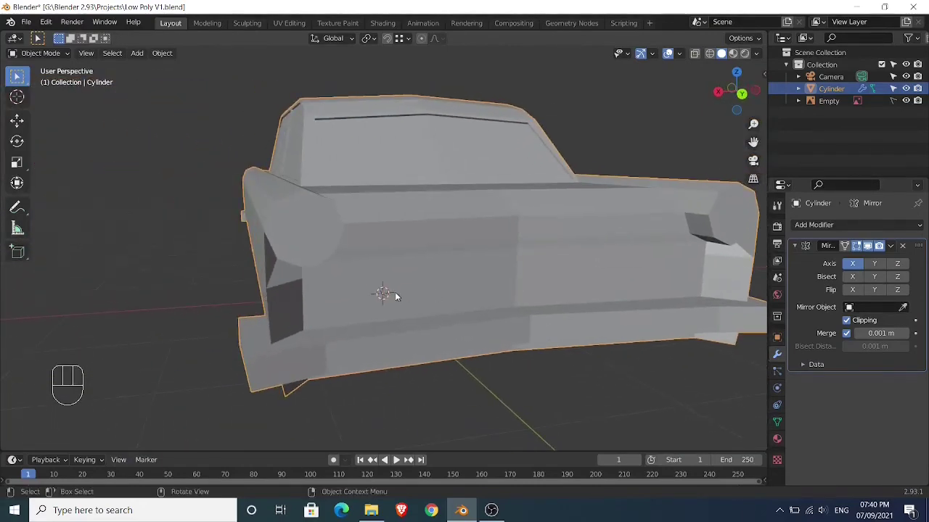
pyautogui.press('Tab')
pyautogui.press('3')
pyautogui.click(323, 248)
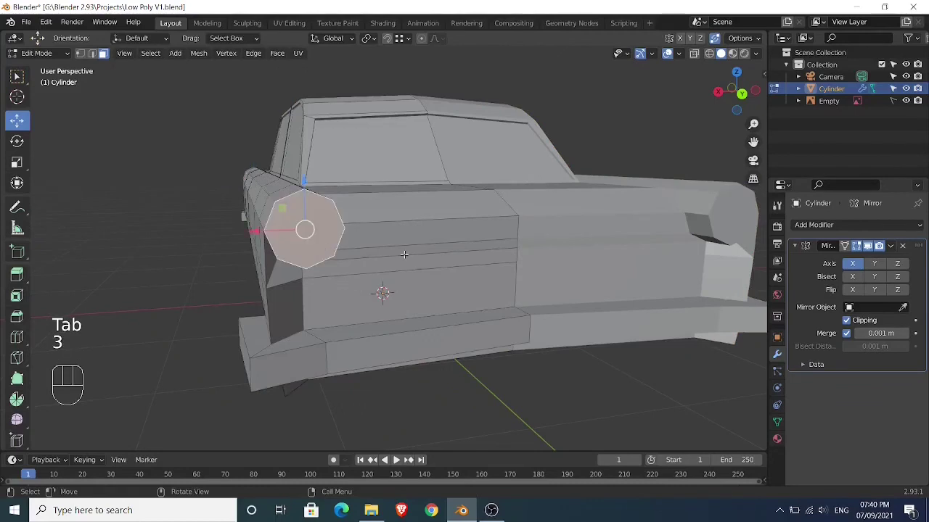
pyautogui.press('s')
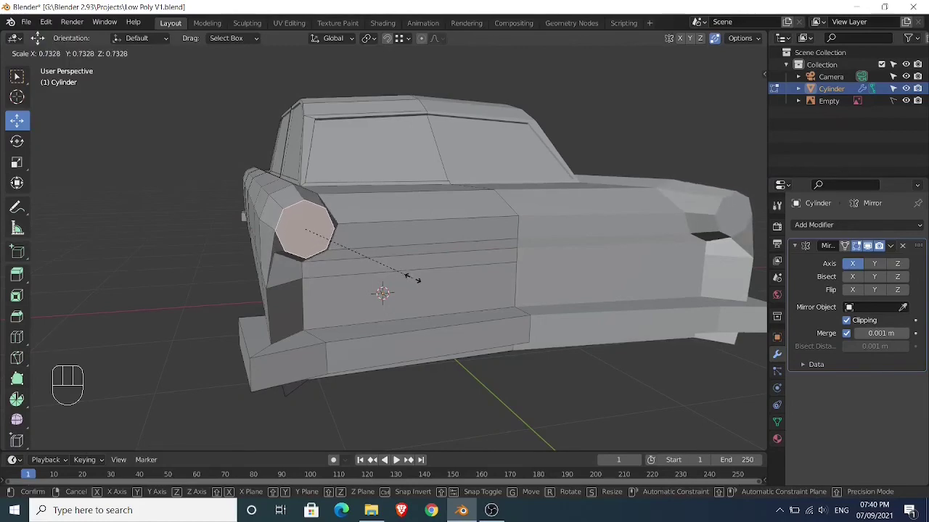
pyautogui.click(412, 279)
# - Inset the scaled rear octagon by 0.0207 m and push the inner face inward by -0.0305 m along Y
pyautogui.moveTo(410, 281); pyautogui.dragTo(413, 307, button='middle')
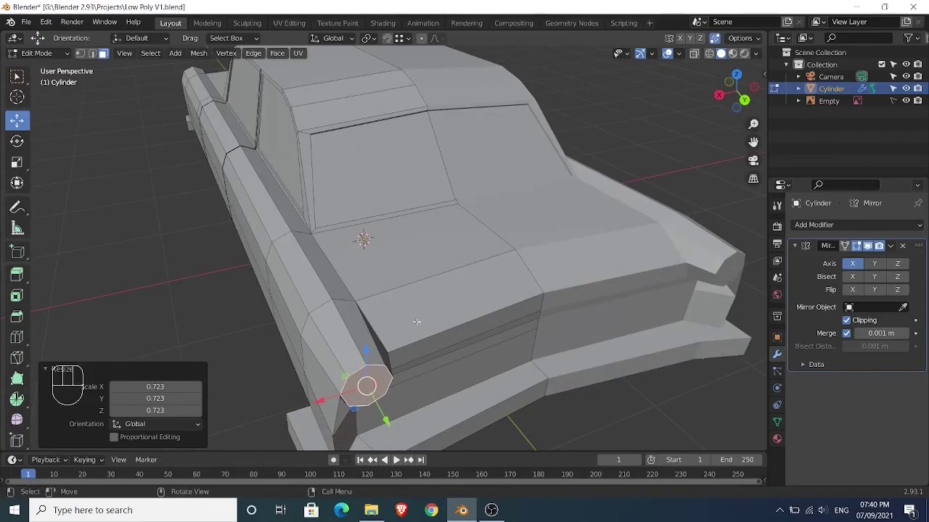
pyautogui.keyDown('shift'); pyautogui.moveTo(416, 322); pyautogui.dragTo(391, 280, button='middle'); pyautogui.keyUp('shift')
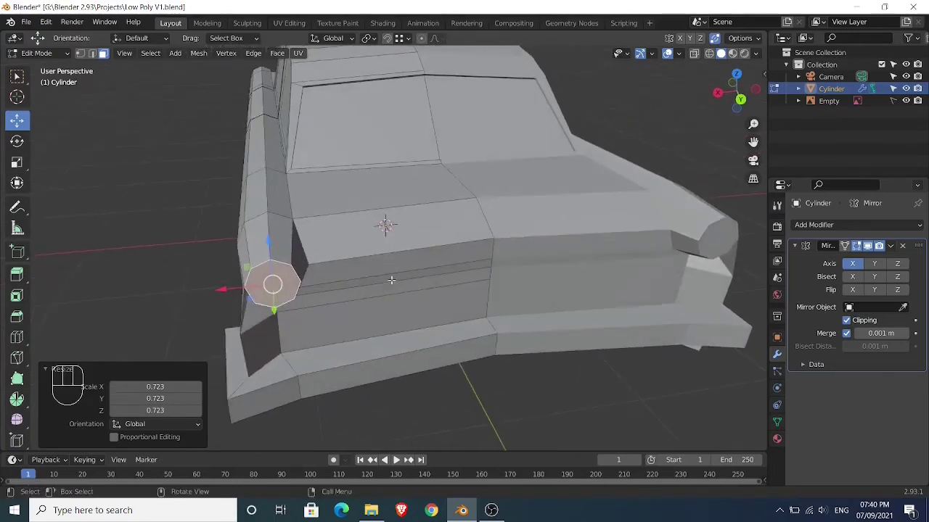
pyautogui.press('i')
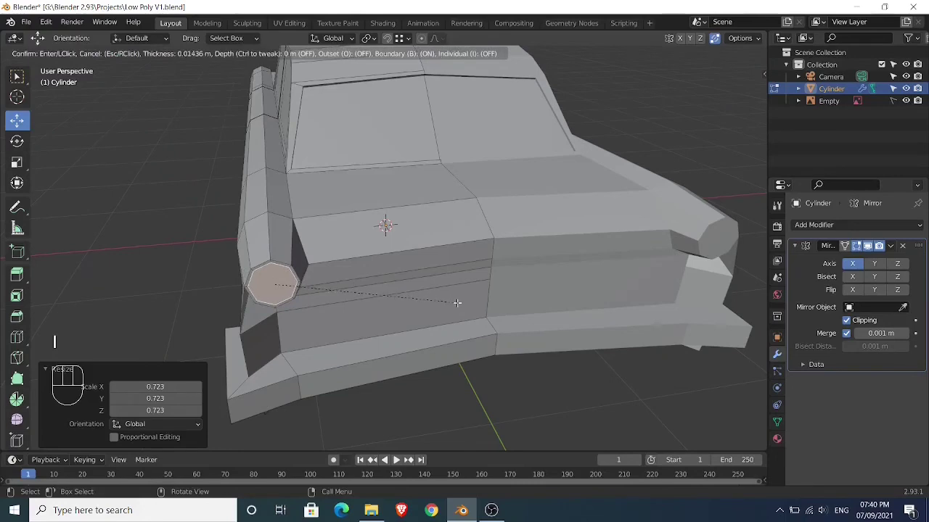
pyautogui.click(456, 304)
pyautogui.moveTo(428, 316); pyautogui.dragTo(466, 308, button='middle')
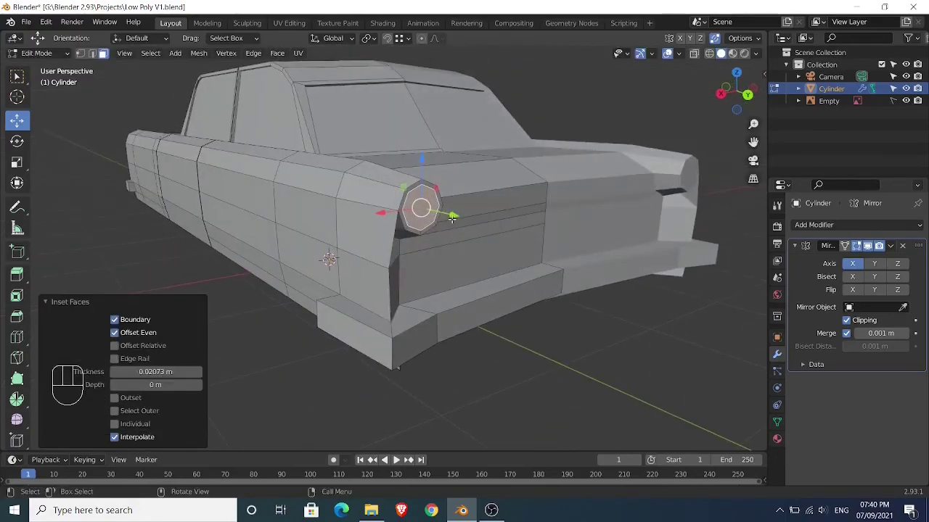
pyautogui.moveTo(452, 217); pyautogui.dragTo(446, 217)
pyautogui.keyDown('shift'); pyautogui.moveTo(462, 235); pyautogui.dragTo(446, 265, button='middle'); pyautogui.keyUp('shift')
pyautogui.scroll(1, 447, 266)
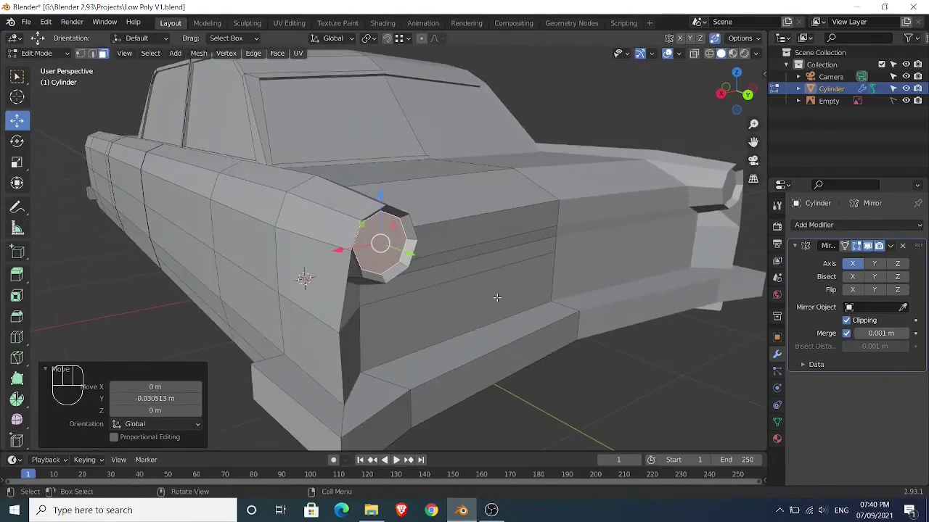
# - Inset the recessed rear light face by 0.0311 m and extrude it outward 0.1173 m along Y
pyautogui.press('i')
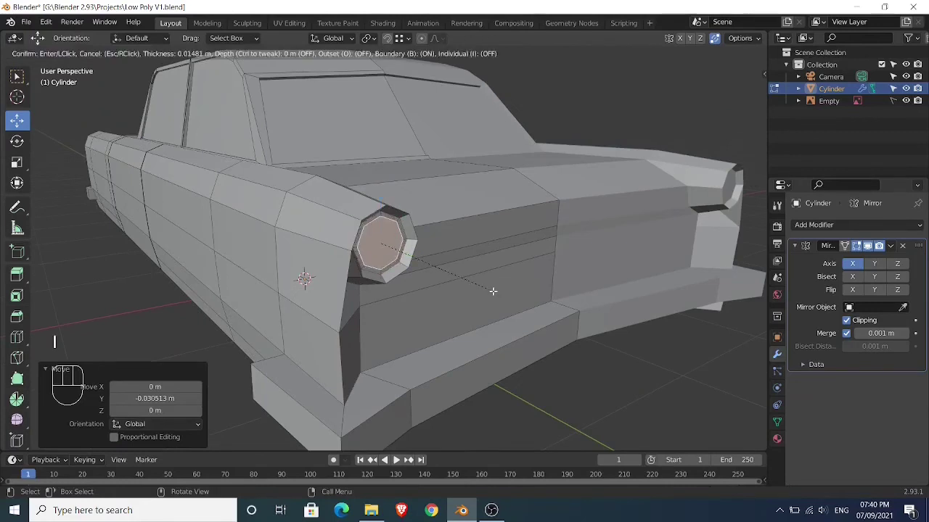
pyautogui.click(487, 291)
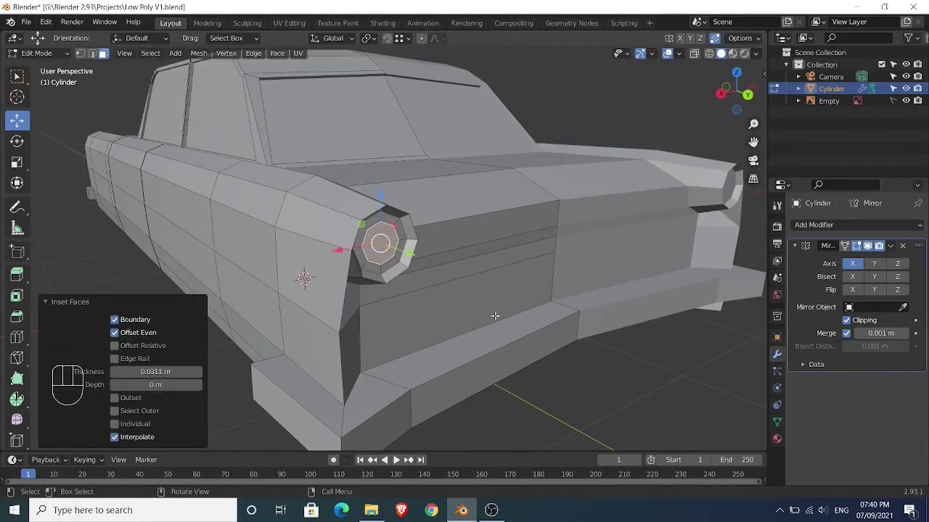
pyautogui.press('e')
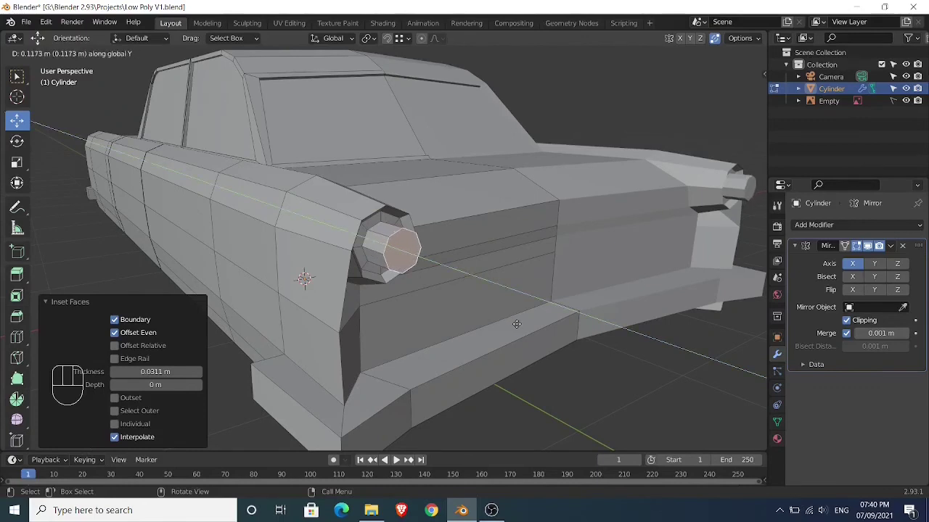
pyautogui.click(516, 324)
# - Scale the extruded rear light's end face to 0.657 and bevel it with 3 segments, about 0.0275 m wide
pyautogui.press('s')
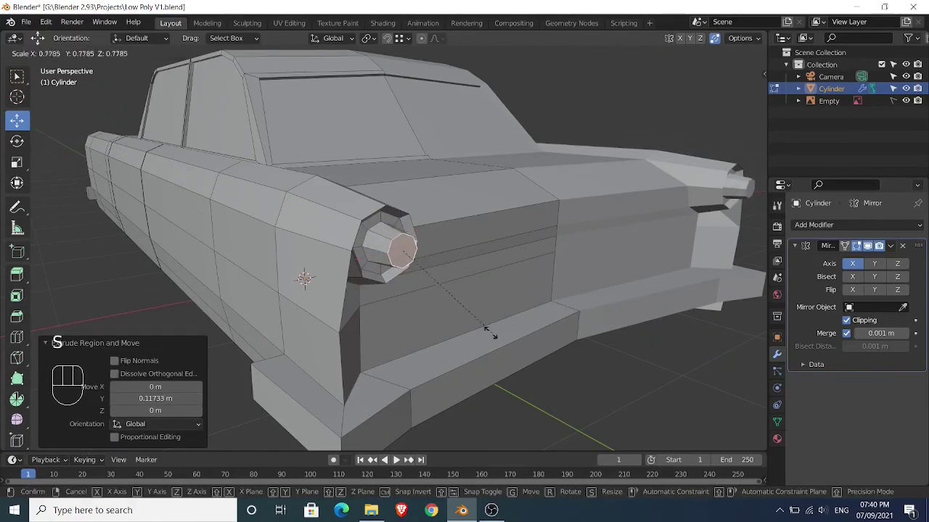
pyautogui.click(472, 328)
pyautogui.hotkey('ctrl', 'b')
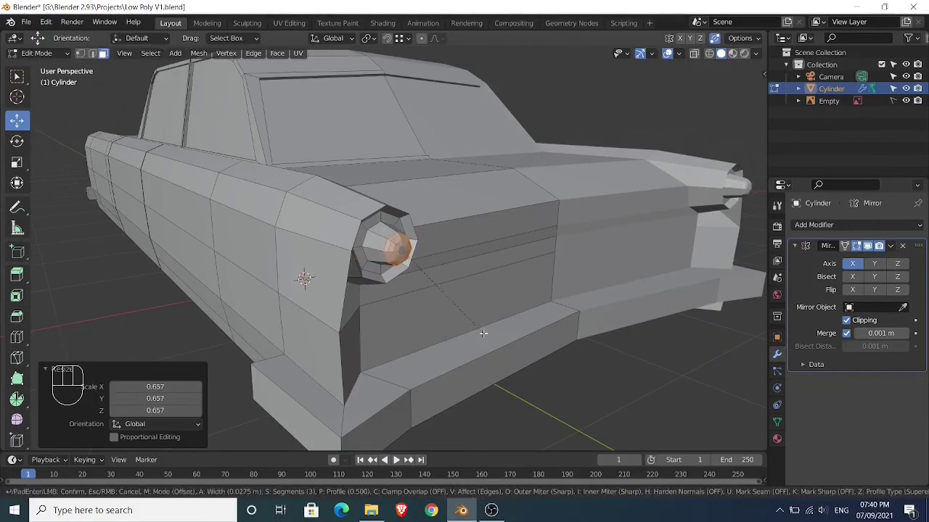
pyautogui.click(484, 333)
# - Select the lower rear body and rear bumper vertices in vertex mode, using X-ray in the right orthographic view over the blueprint
pyautogui.press('Tab')
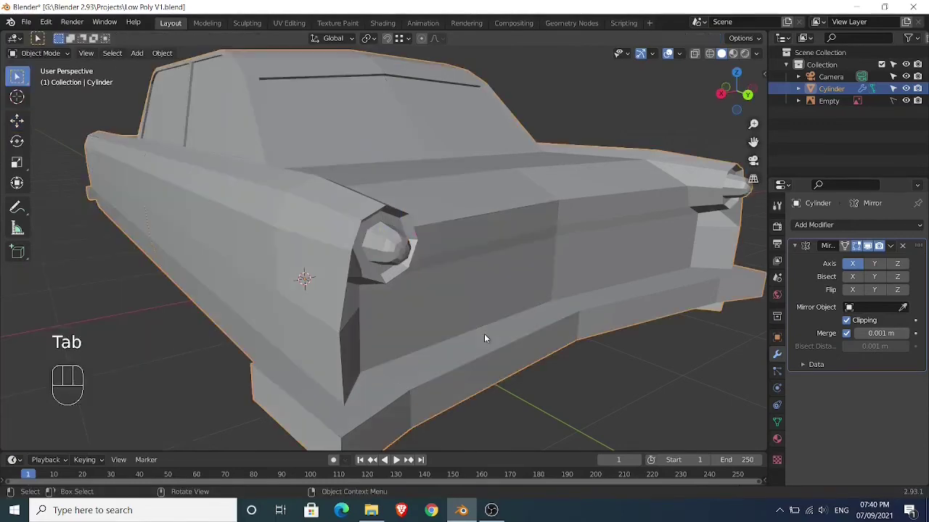
pyautogui.moveTo(481, 334); pyautogui.dragTo(471, 253, button='middle')
pyautogui.scroll(-3, 374, 331)
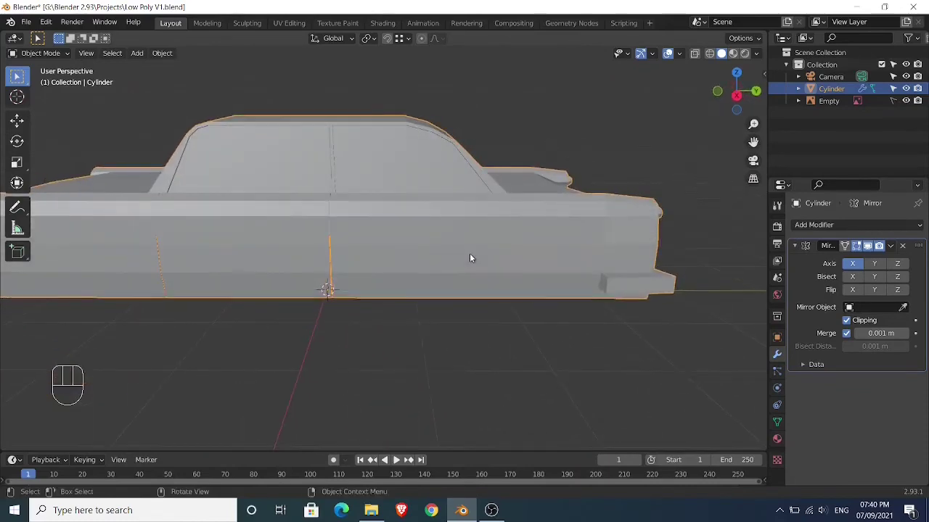
pyautogui.press('Tab')
pyautogui.scroll(-2, 563, 259)
pyautogui.press('KP_3')
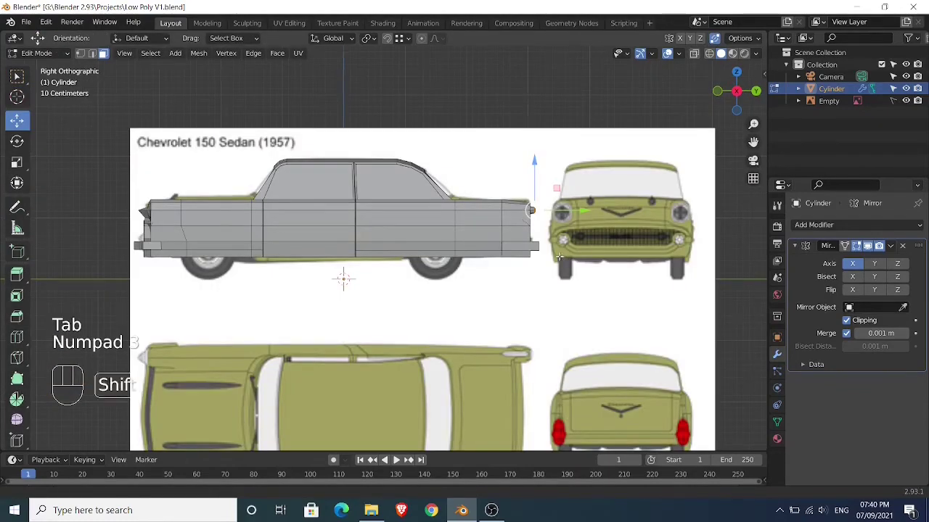
pyautogui.keyDown('shift'); pyautogui.moveTo(562, 260); pyautogui.dragTo(455, 253, button='middle'); pyautogui.keyUp('shift')
pyautogui.scroll(2, 496, 253)
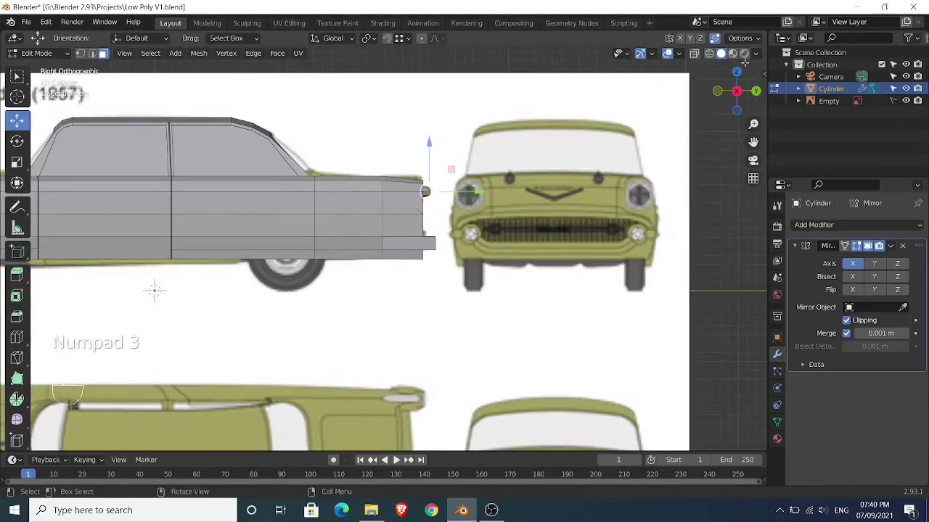
pyautogui.click(693, 53)
pyautogui.keyDown('shift'); pyautogui.moveTo(495, 206); pyautogui.dragTo(443, 206, button='middle'); pyautogui.keyUp('shift')
pyautogui.scroll(2, 423, 208)
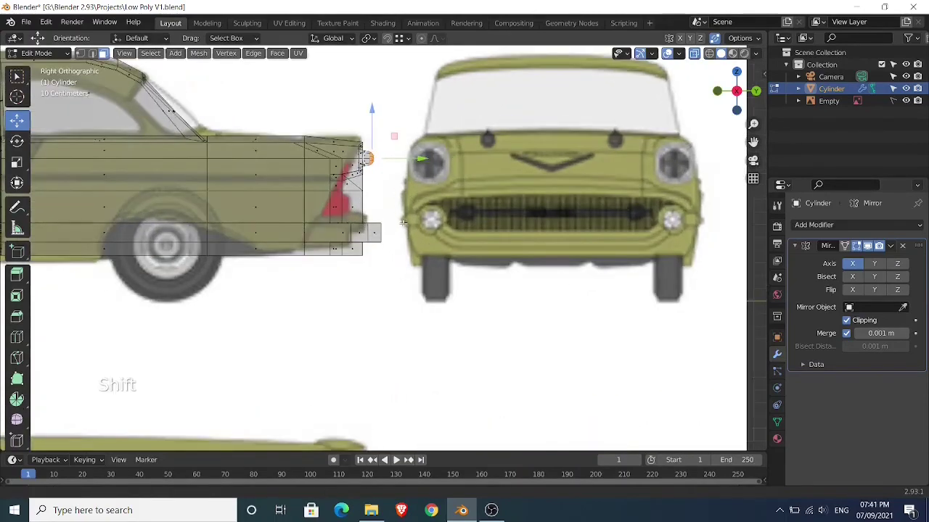
pyautogui.press('1')
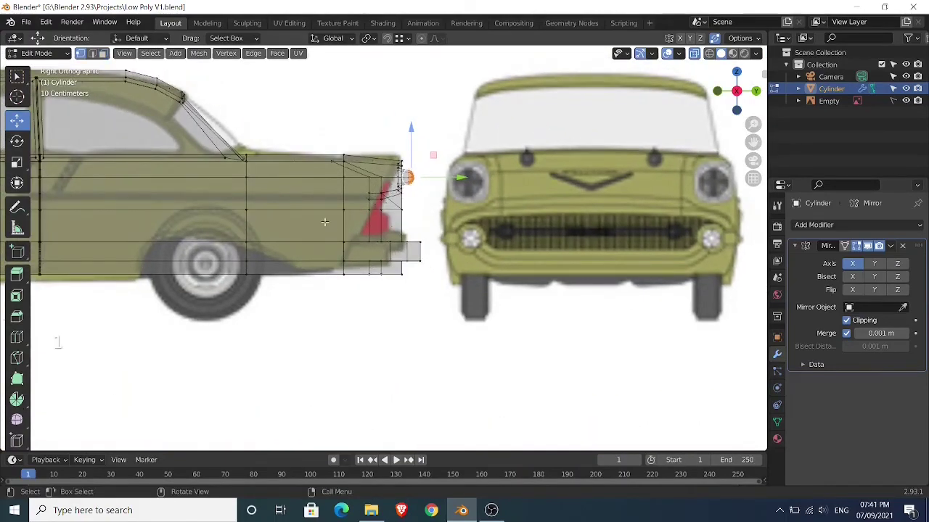
pyautogui.moveTo(324, 227); pyautogui.dragTo(428, 298)
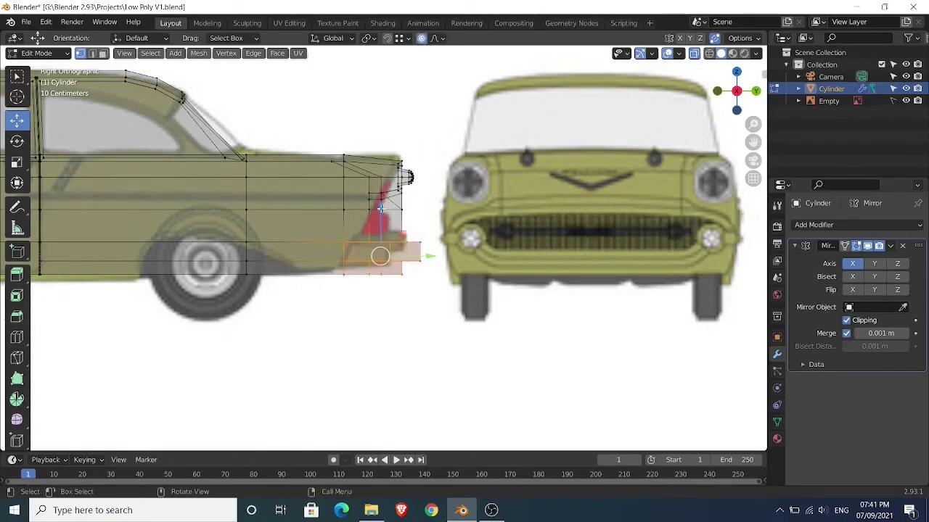
# - Try to raise the selected lower rear vertices along Z with proportional editing on
pyautogui.press('g')
pyautogui.press('z')
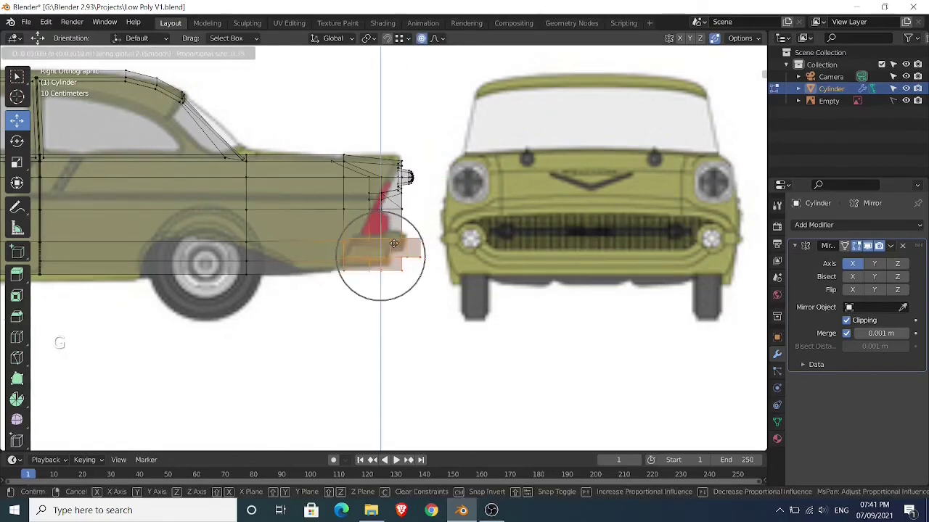
pyautogui.click(392, 243)
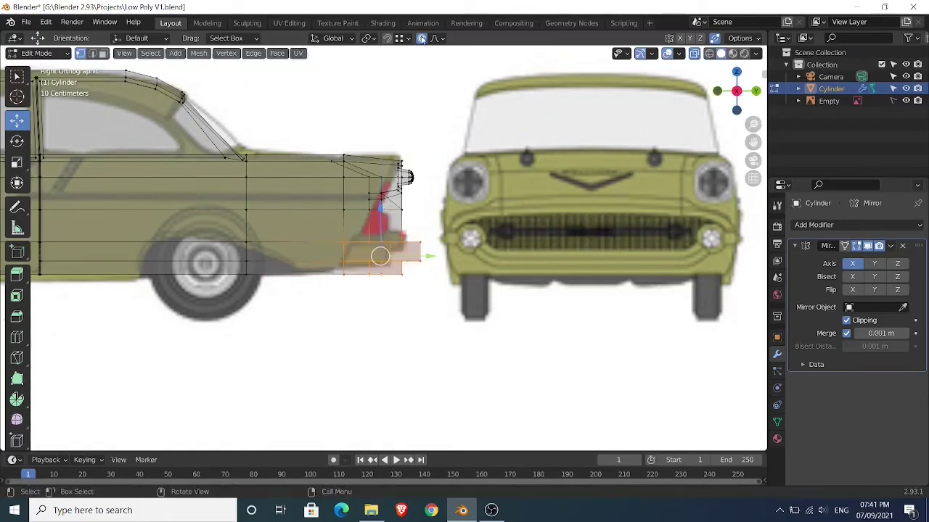
# - Raise the selected lower rear body and bumper vertices along Z, without proportional editing, to the height of the reference's rear bumper
pyautogui.press('g')
pyautogui.press('z')
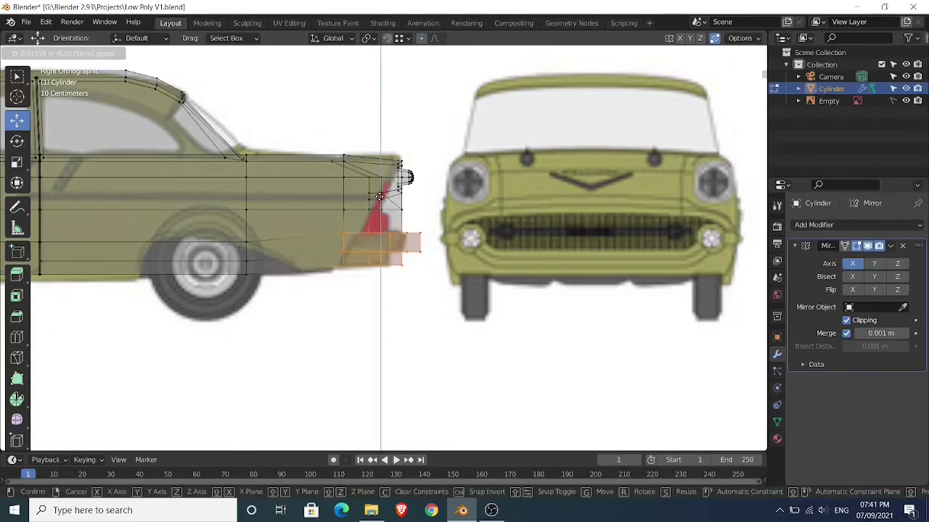
pyautogui.click(379, 195)
# - Try to raise the rearmost lower body and bumper vertices slightly more along Z and undo the change
pyautogui.moveTo(437, 312); pyautogui.dragTo(411, 275)
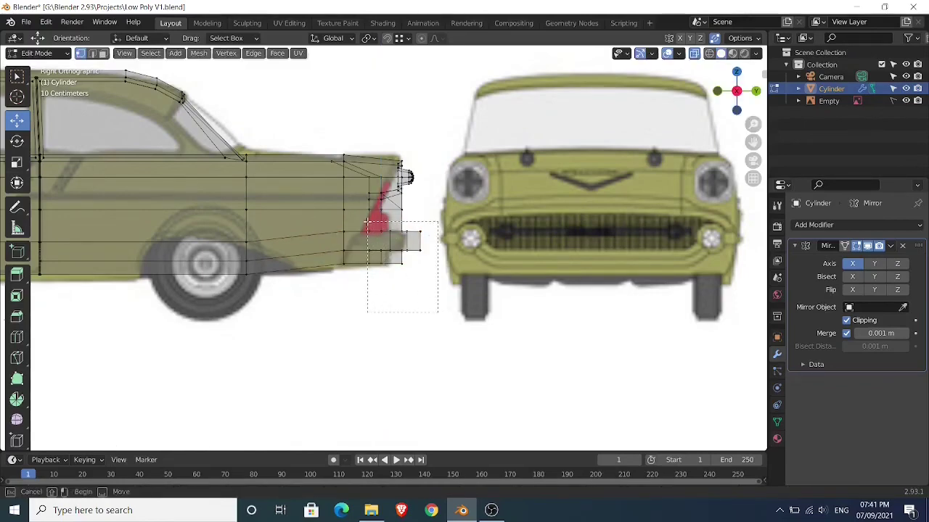
pyautogui.moveTo(364, 222); pyautogui.dragTo(404, 177)
pyautogui.click(431, 290)
pyautogui.moveTo(432, 292); pyautogui.dragTo(388, 221)
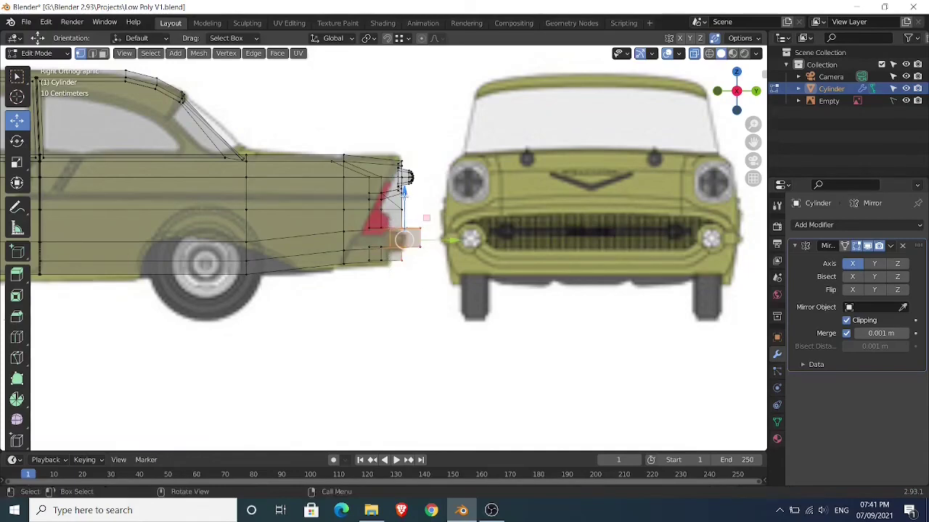
pyautogui.moveTo(402, 190); pyautogui.dragTo(404, 191)
pyautogui.hotkey('ctrl', 'z')
pyautogui.hotkey('ctrl', 'z')
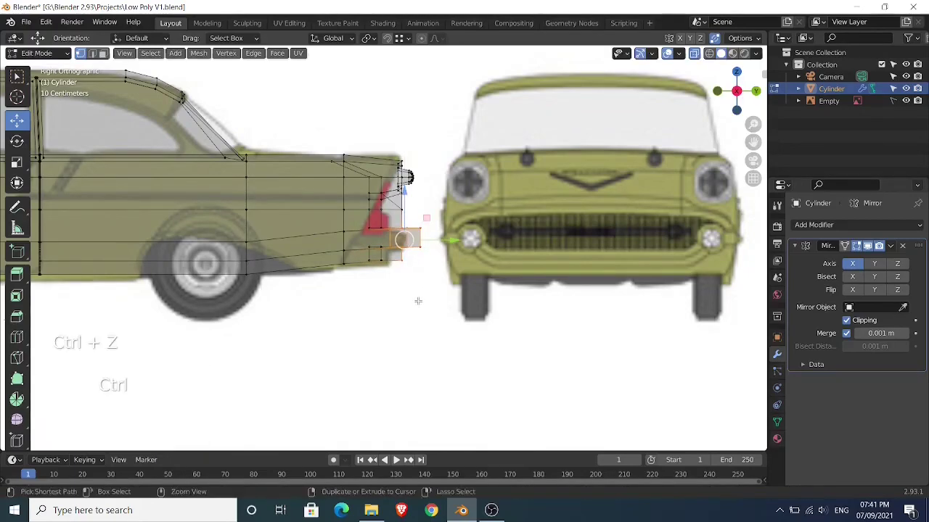
pyautogui.hotkey('ctrl', 'z')
pyautogui.hotkey('ctrl', 'z')
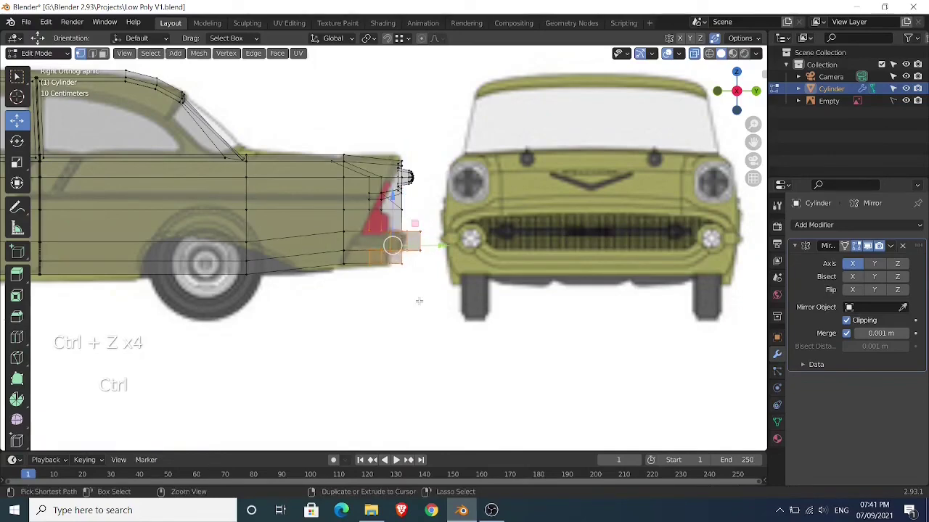
# - Select the top rear corner vertices through the X-ray view and raise them along Z to match the reference's tail fin
pyautogui.press('Tab')
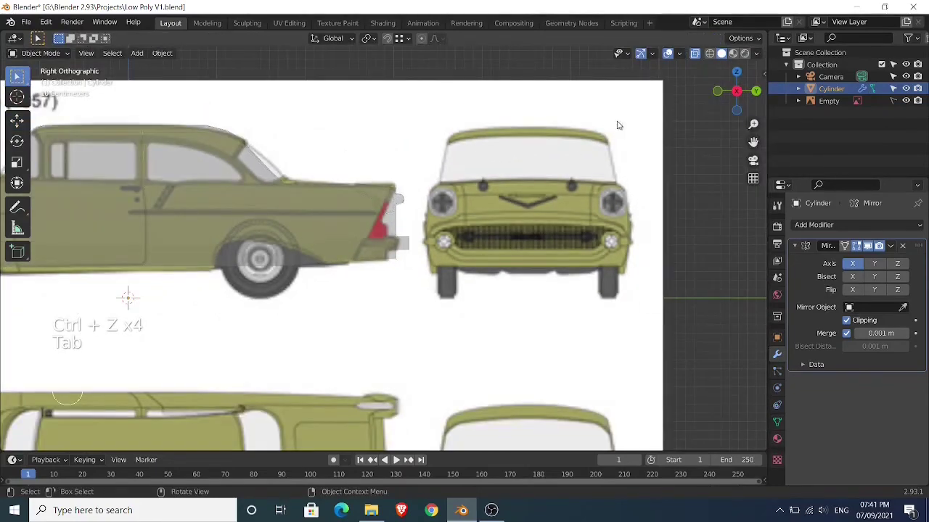
pyautogui.press('Tab')
pyautogui.press('KP_3')
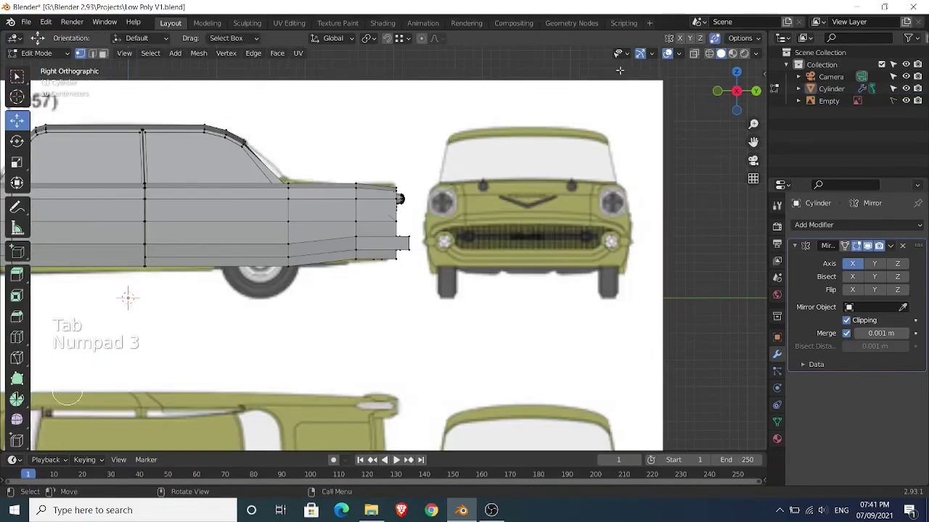
pyautogui.click(694, 54)
pyautogui.keyDown('shift'); pyautogui.moveTo(459, 149); pyautogui.dragTo(474, 217, button='middle'); pyautogui.keyUp('shift')
pyautogui.scroll(3, 436, 181)
pyautogui.scroll(2, 432, 221)
pyautogui.moveTo(388, 226); pyautogui.dragTo(417, 242)
pyautogui.moveTo(408, 191); pyautogui.dragTo(407, 187)
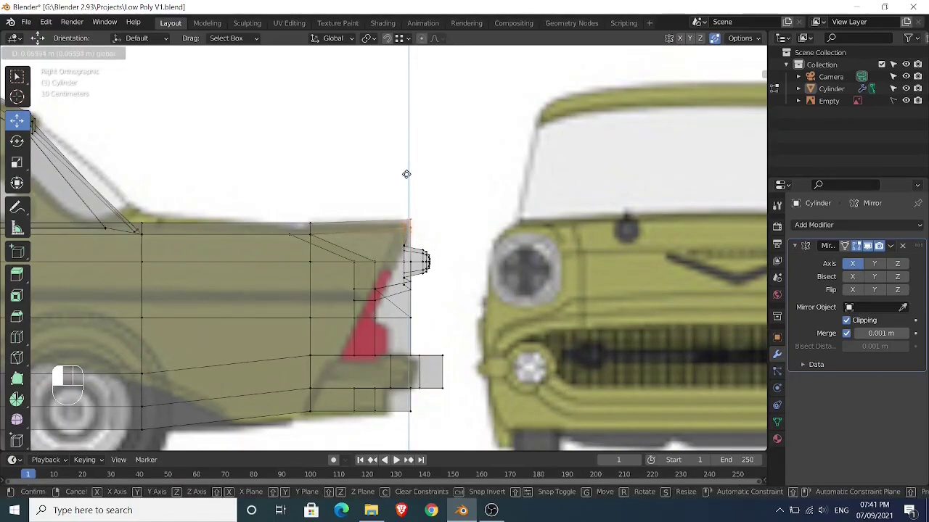
pyautogui.moveTo(406, 174); pyautogui.dragTo(406, 175)
# - Raise the tail fin's tip vertices further along Z, above the reference outline, in the right orthographic view
pyautogui.press('Tab')
pyautogui.moveTo(493, 210); pyautogui.dragTo(465, 209, button='middle')
pyautogui.moveTo(671, 98); pyautogui.dragTo(568, 183, button='middle')
pyautogui.press('Tab')
pyautogui.press('KP_3')
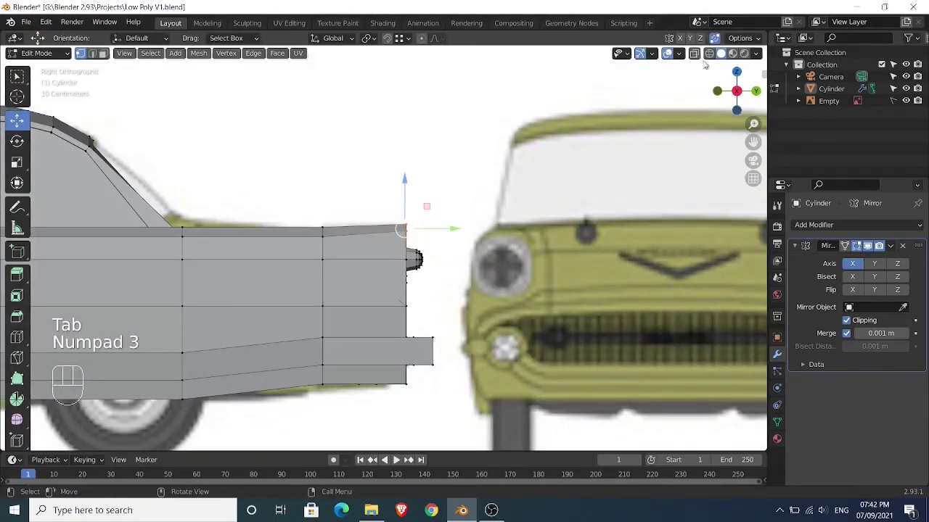
pyautogui.click(694, 53)
pyautogui.scroll(3, 497, 178)
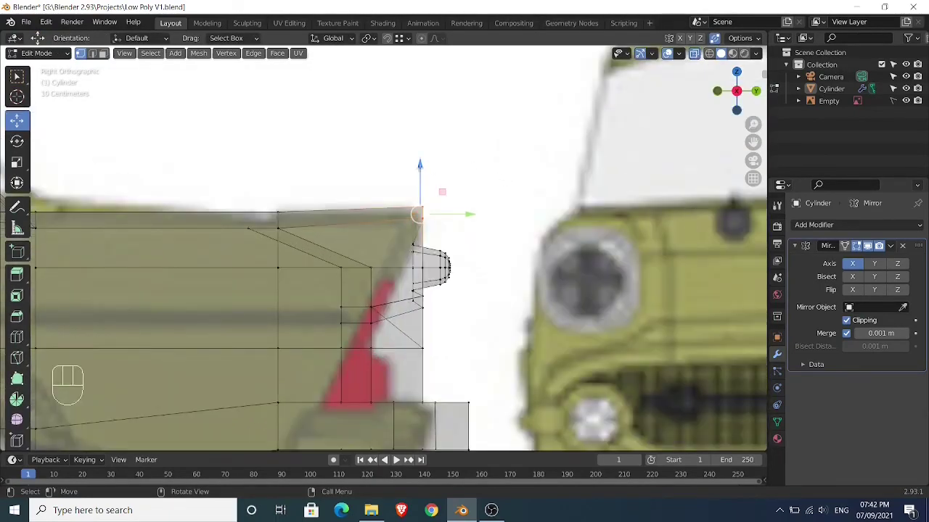
pyautogui.moveTo(419, 166); pyautogui.dragTo(418, 146)
# - Examine the whole car's reshaped side profile and tail fins in Object Mode with X-ray off
pyautogui.press('Tab')
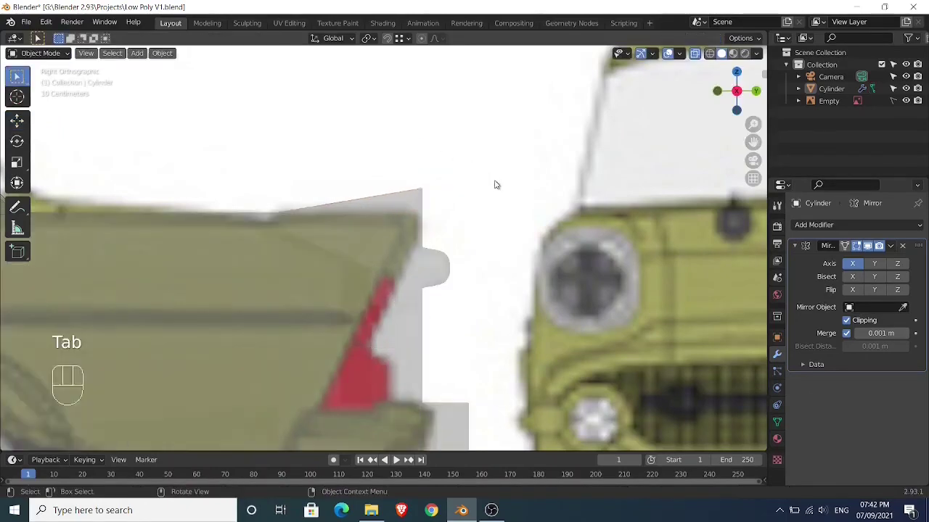
pyautogui.scroll(-1, 506, 187)
pyautogui.click(694, 54)
pyautogui.moveTo(645, 150); pyautogui.dragTo(514, 224, button='middle')
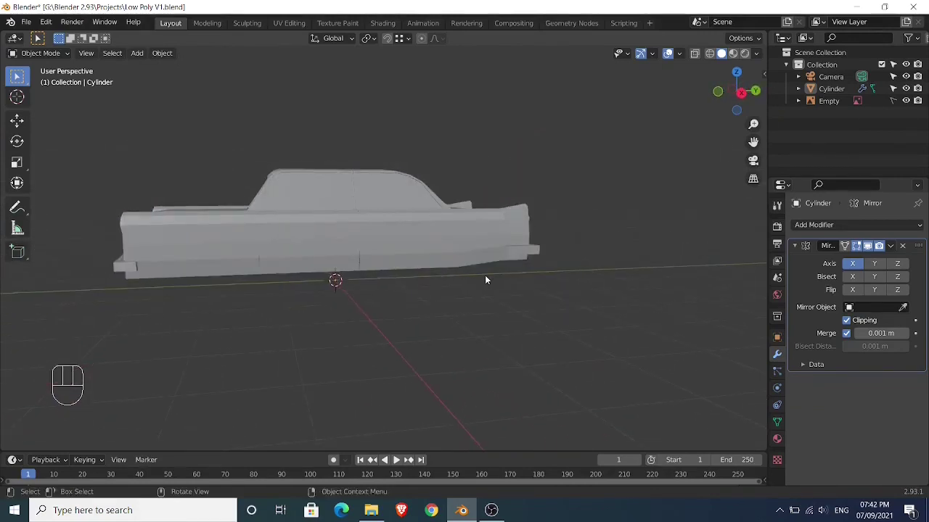
pyautogui.moveTo(417, 280); pyautogui.dragTo(506, 305, button='middle')
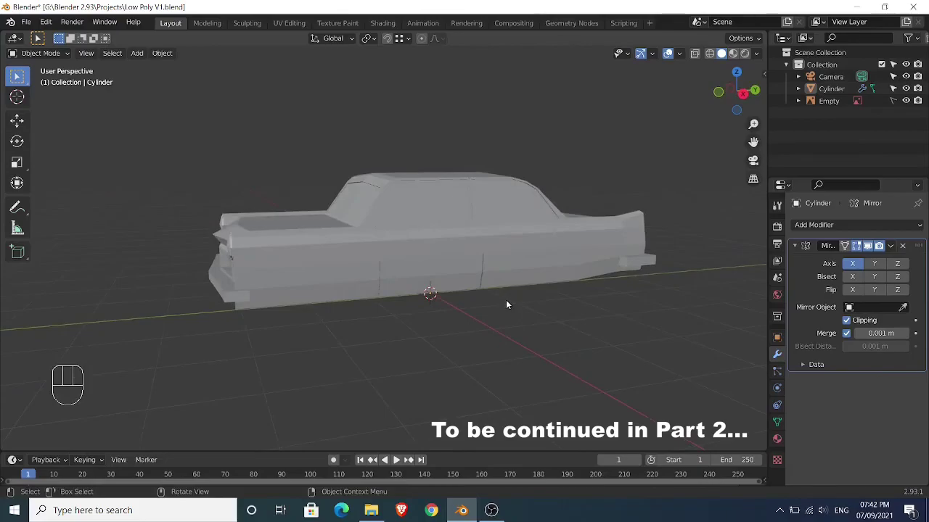
pyautogui.press('KP_3')
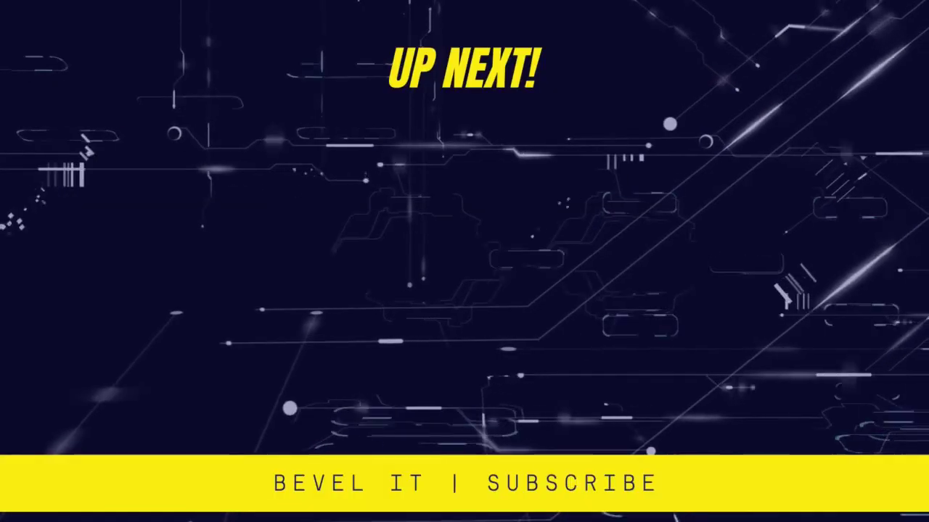